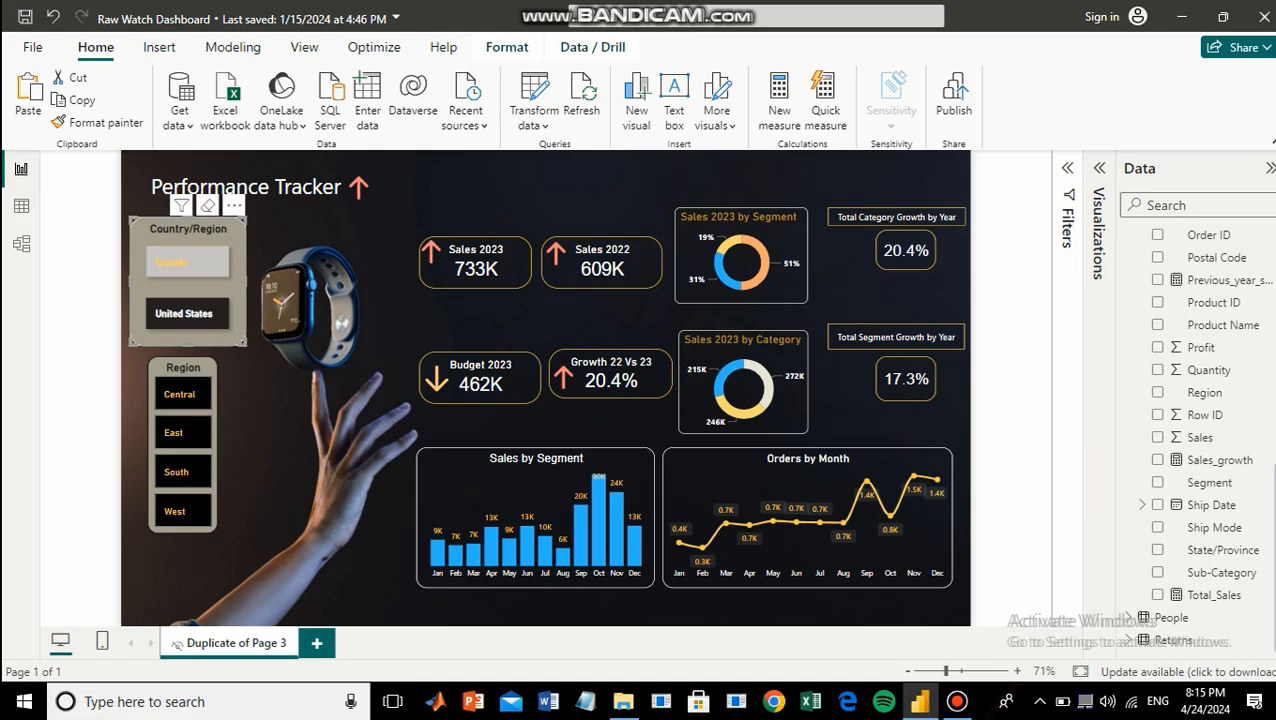
Filter the Performance Tracker dashboard by different regions and countries to examine how its cards and charts respond.
left_click(171, 262)
left_click(184, 313)
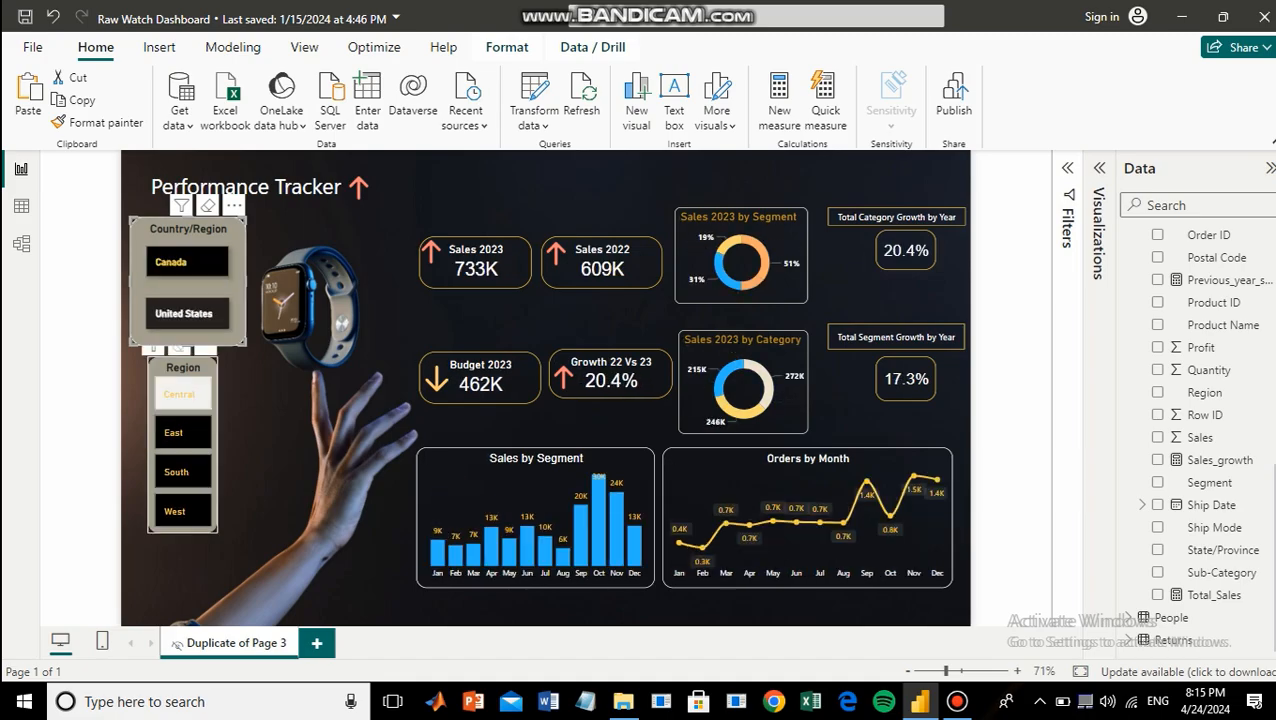
left_click(179, 394)
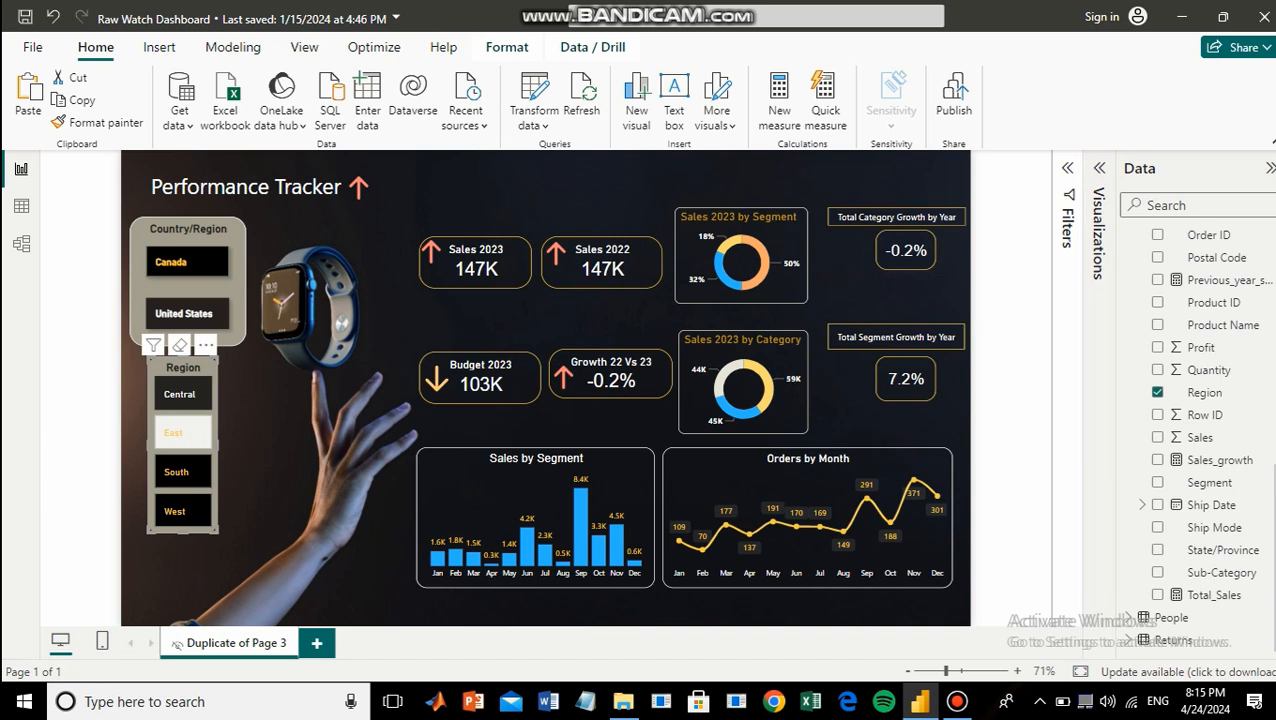
left_click(182, 472)
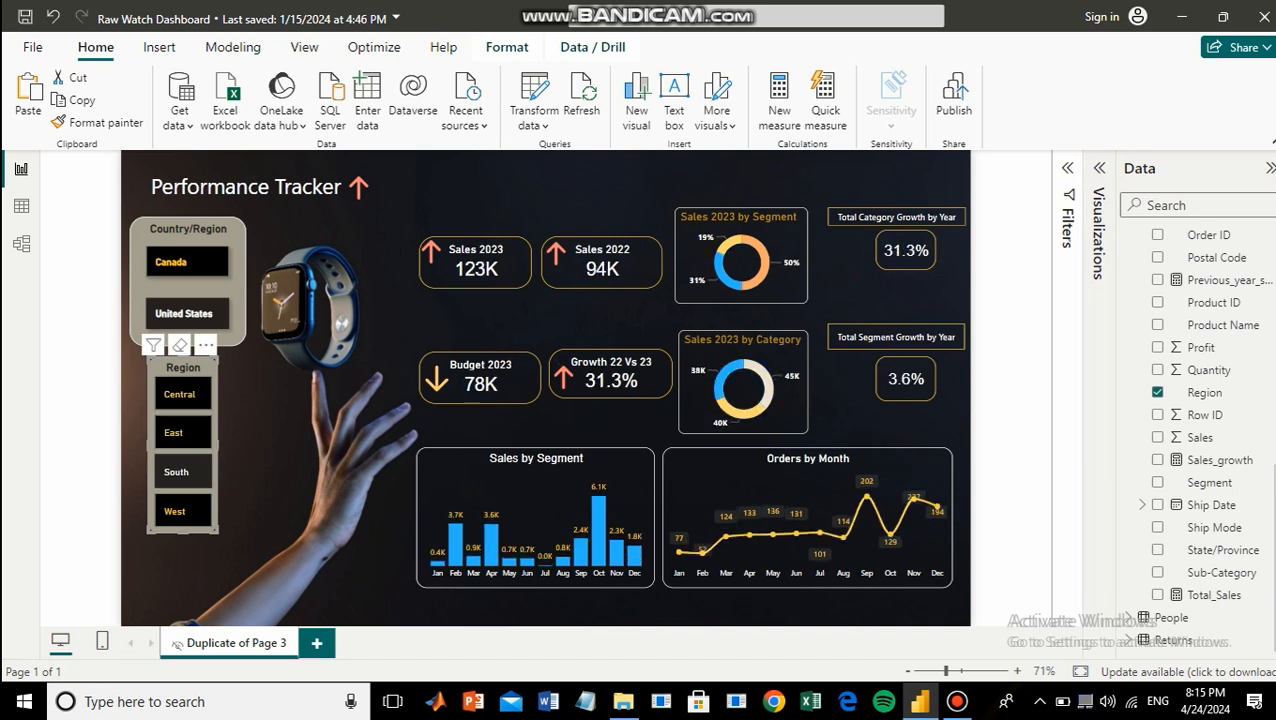
left_click(179, 394)
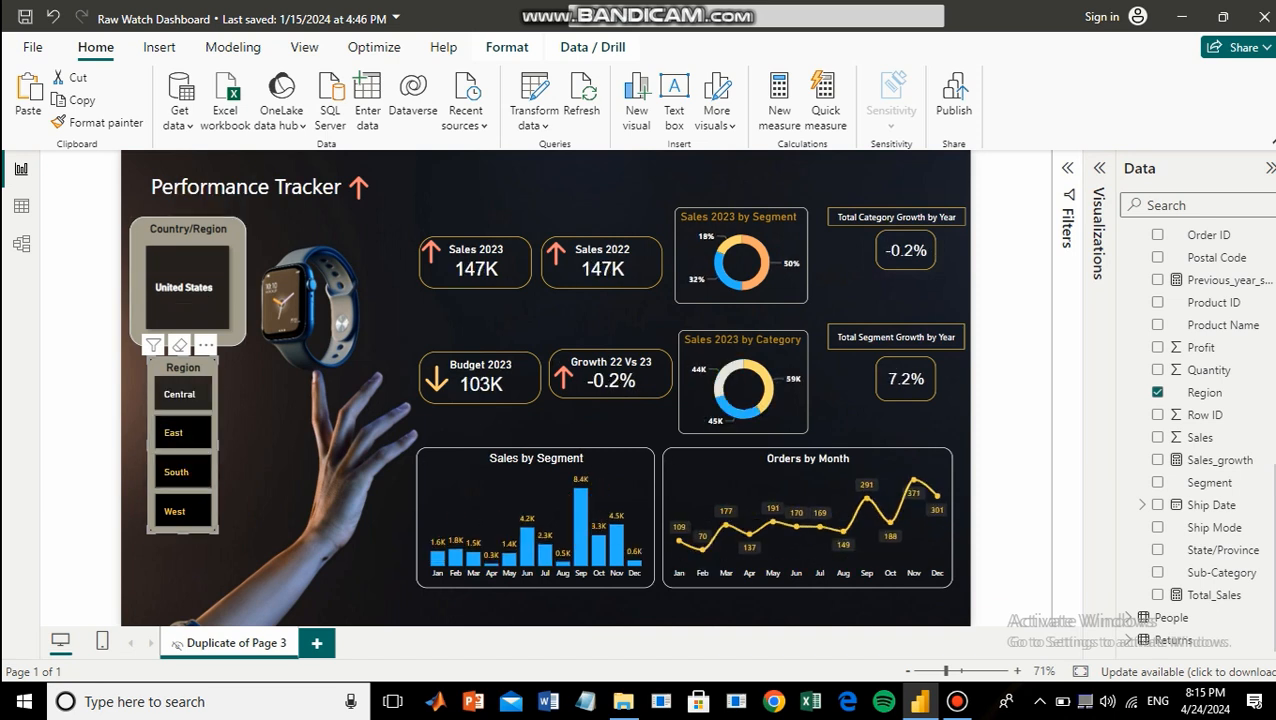
left_click(186, 314)
left_click(186, 262)
left_click(186, 262)
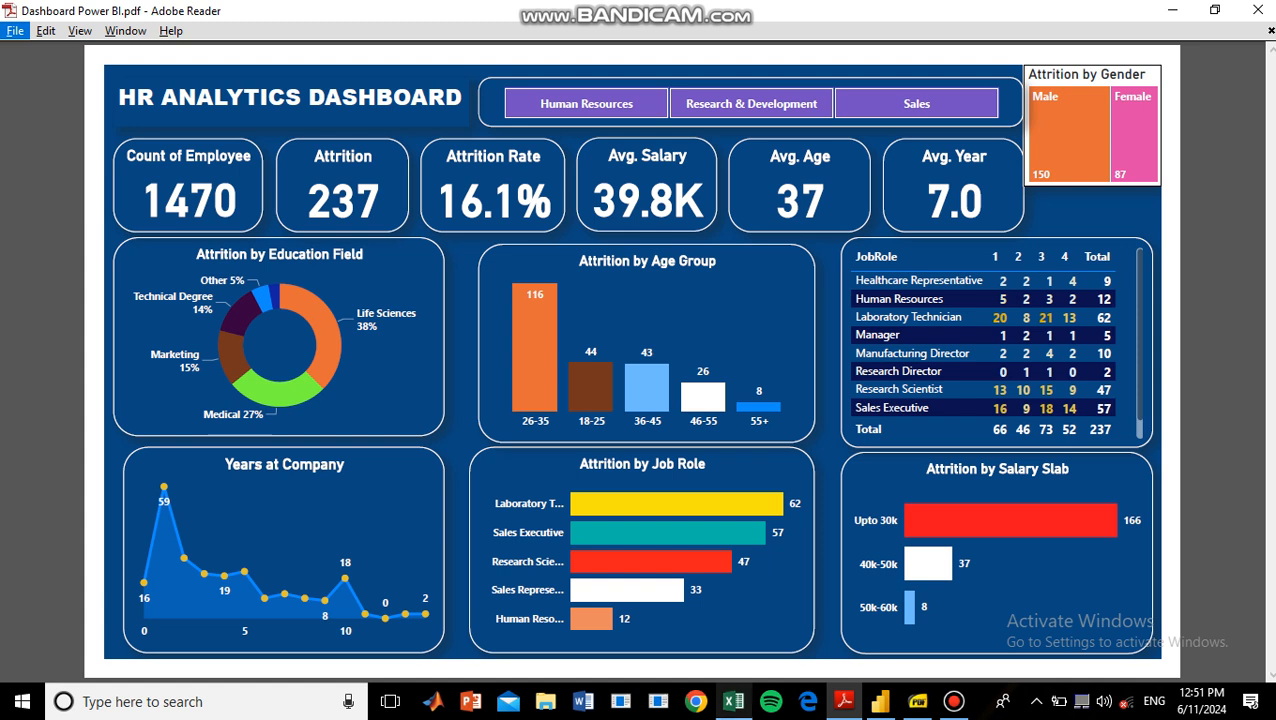
Review the HR_Analytics1 data in Excel and the Questions to be Answered page of Workshop Presentation.pdf.
left_click(733, 701)
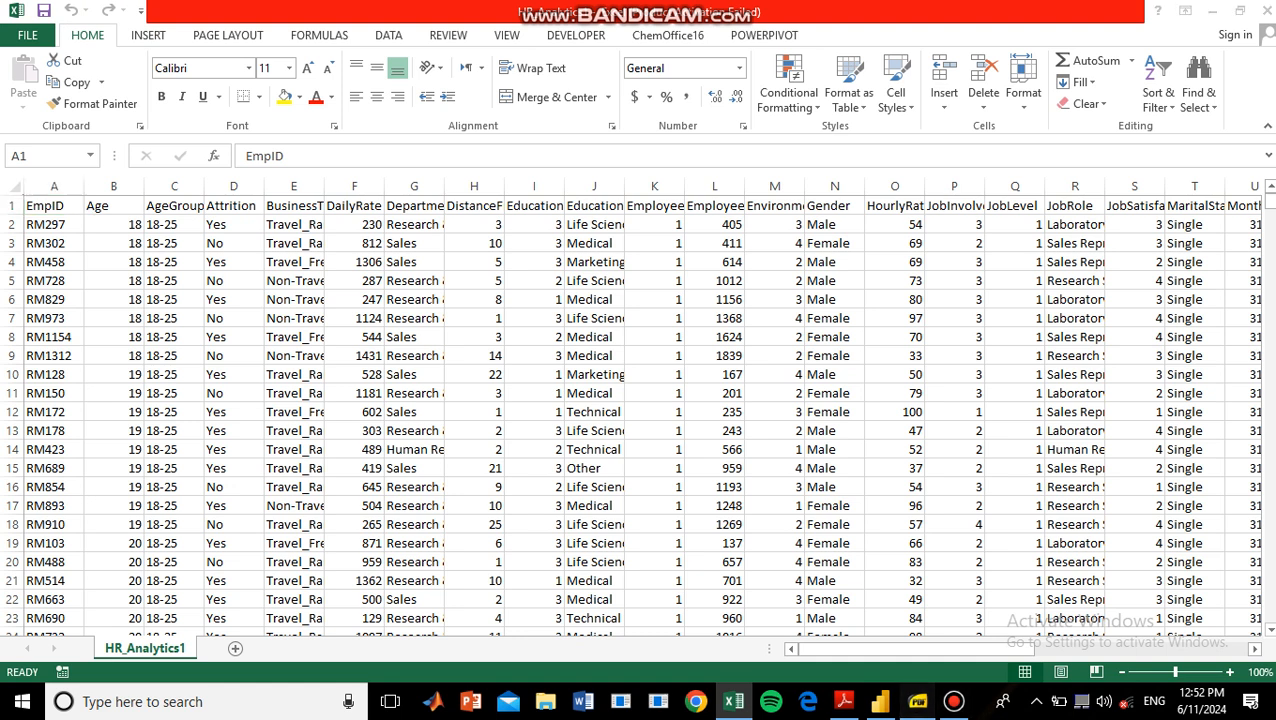
left_click(917, 701)
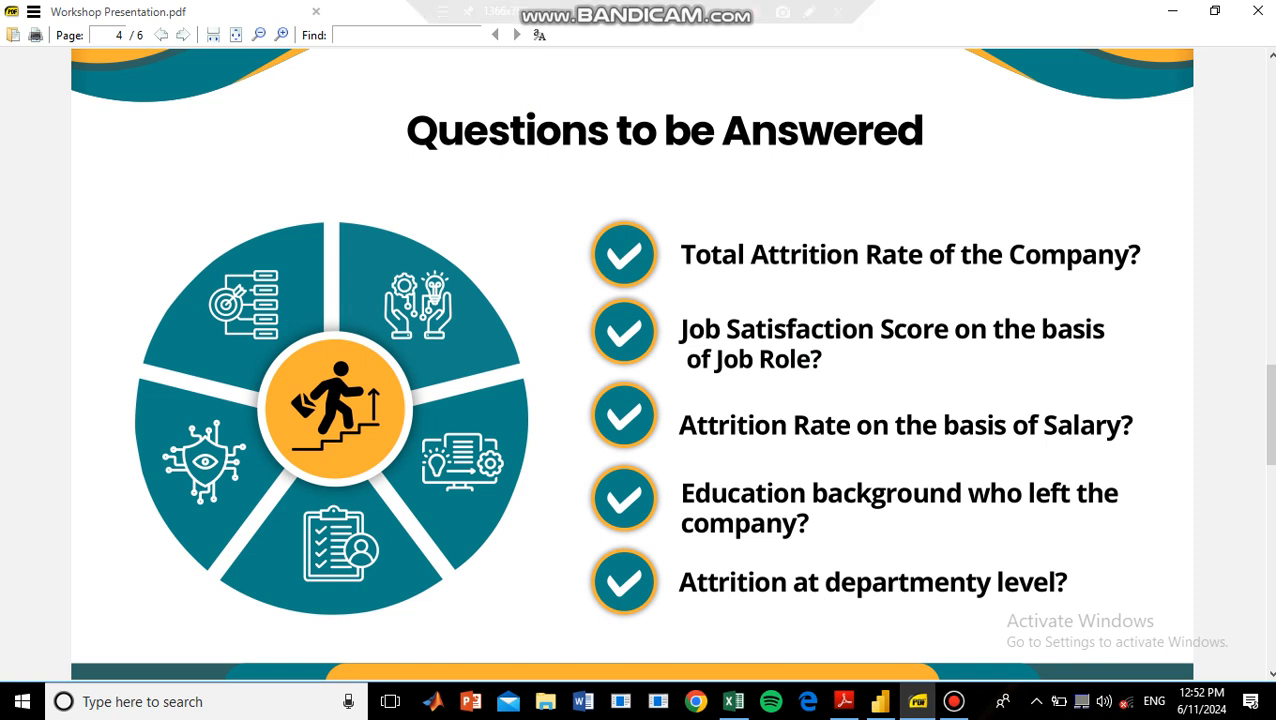
key("alt")
key("Escape")
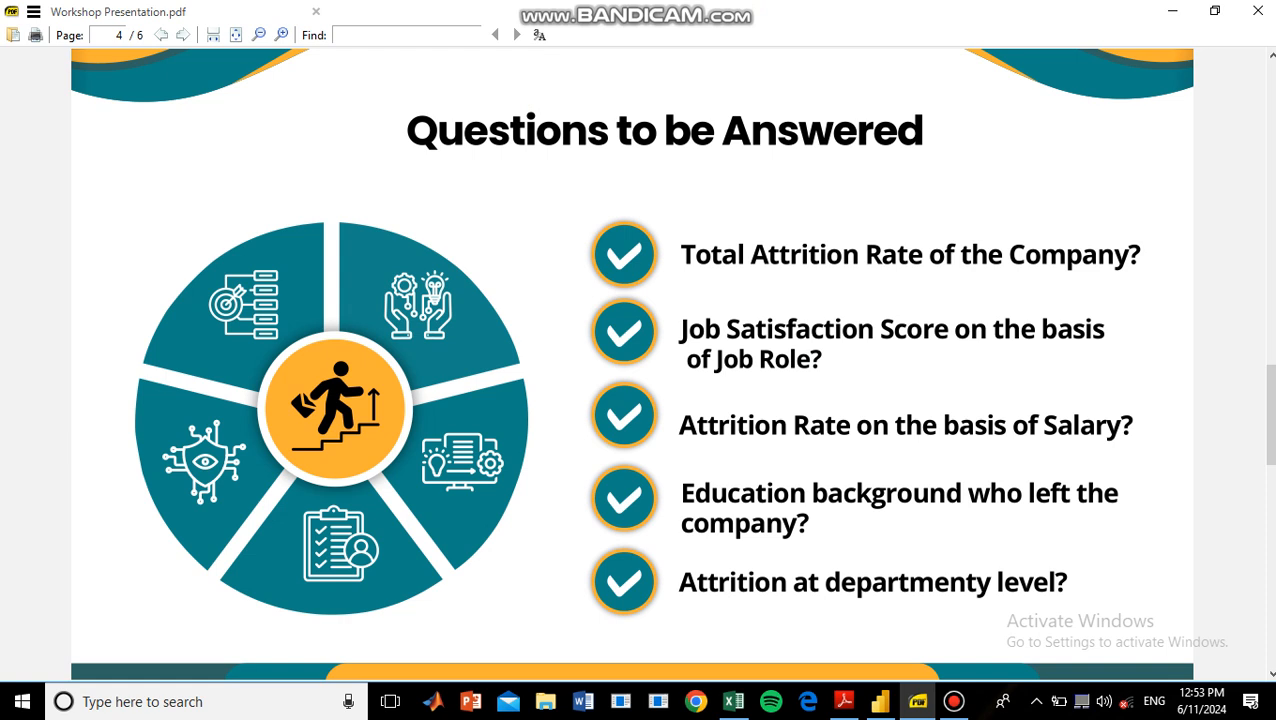
Examine the HR Analytics Dashboard in Adobe Reader and switch to the blank Power BI Desktop report.
key("alt+Tab")
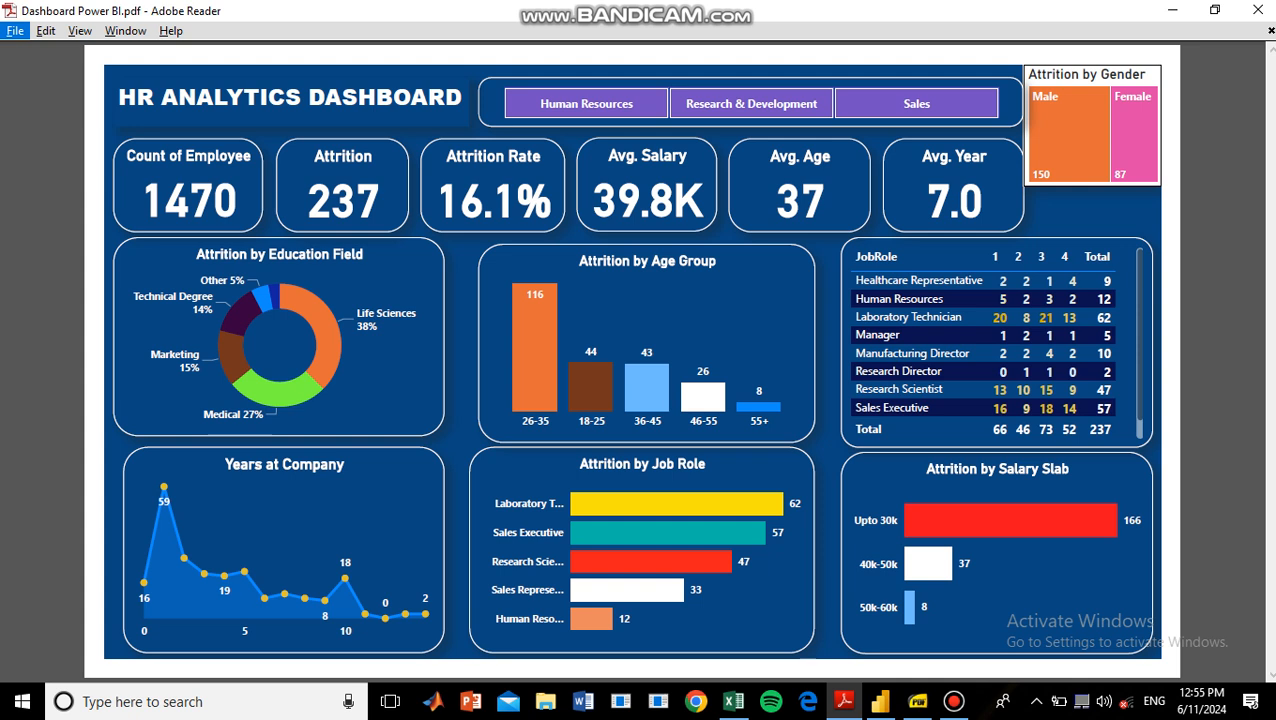
key("alt")
key("alt")
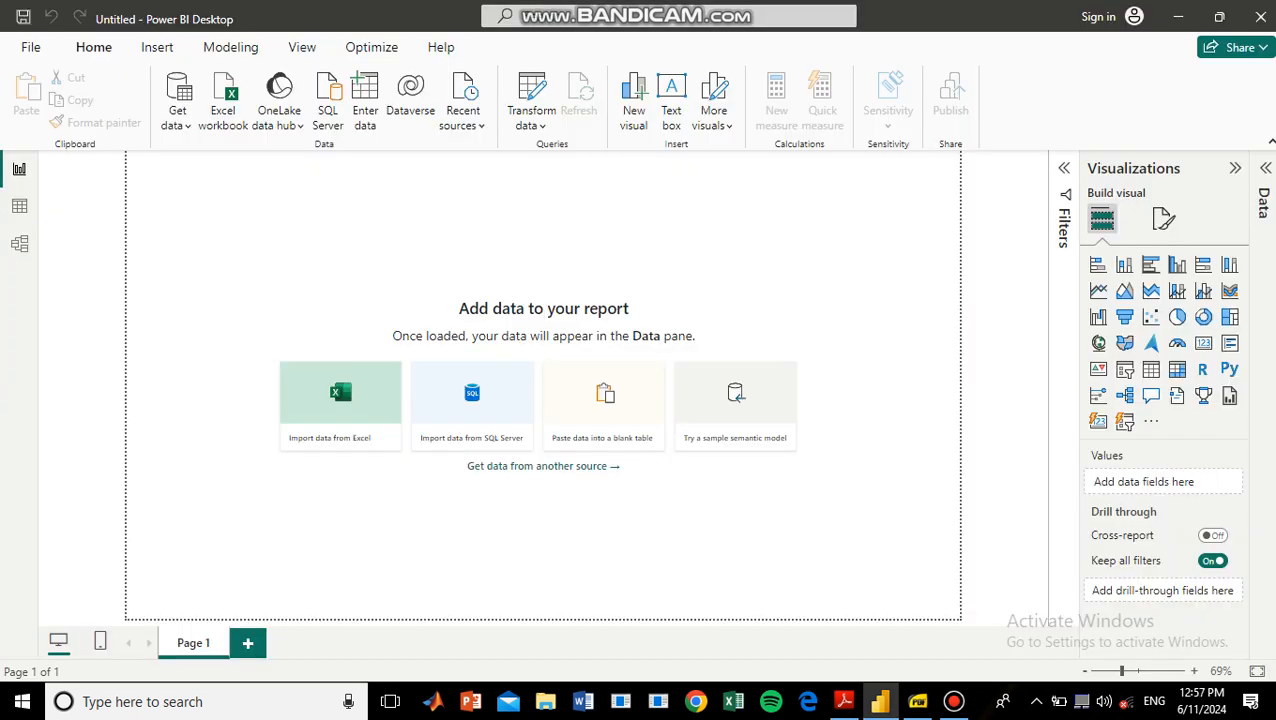
key("alt")
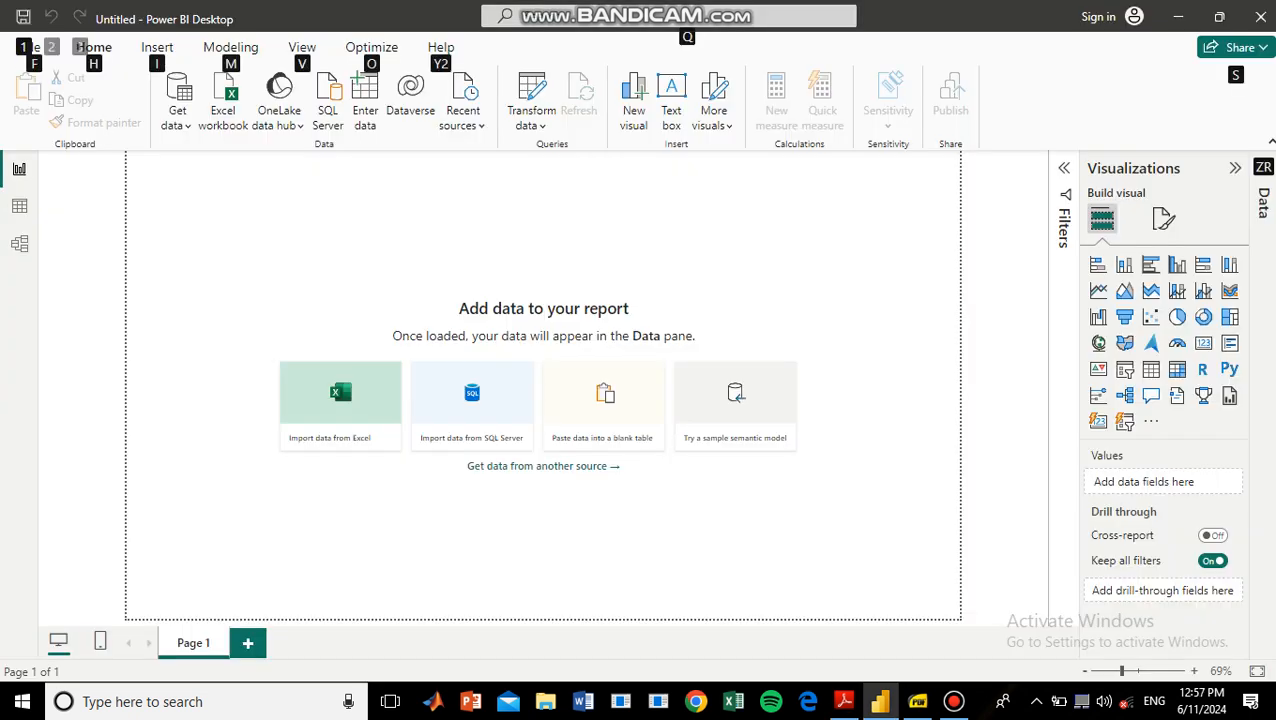
key("alt")
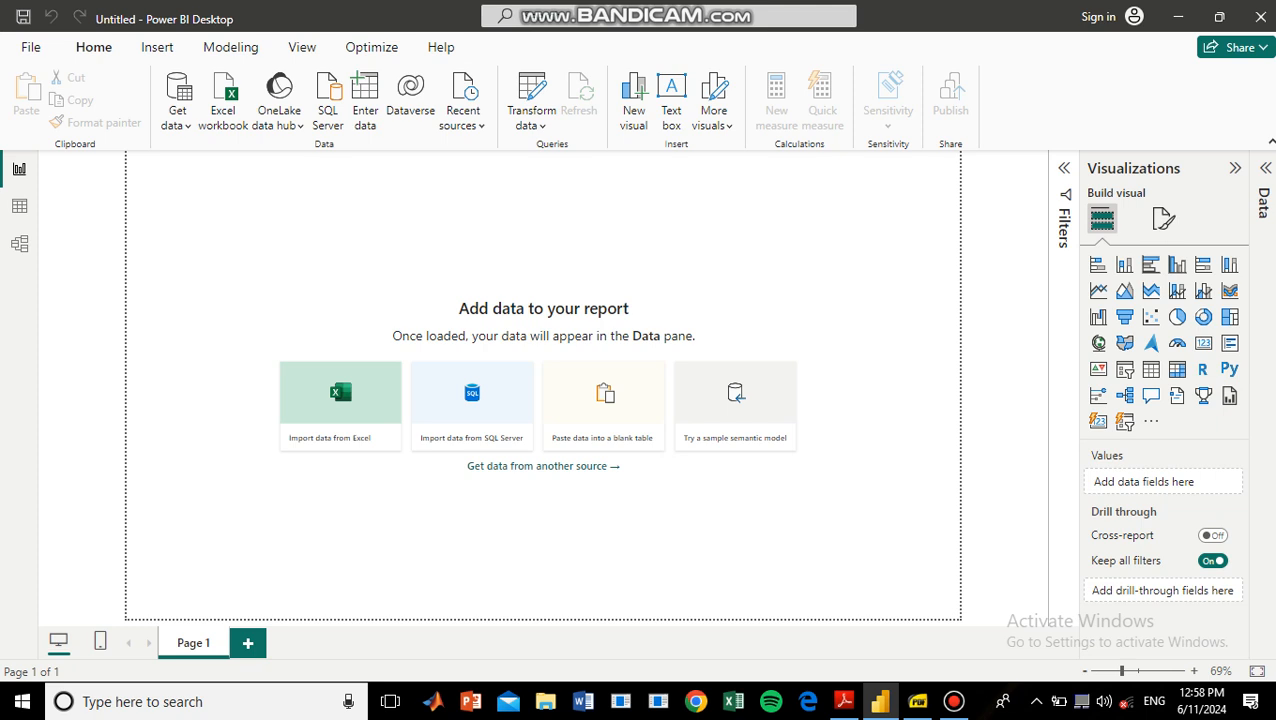
Import the HR_Analytics1 CSV file from Downloads and open its data for transformation in Power Query Editor.
left_click(177, 119)
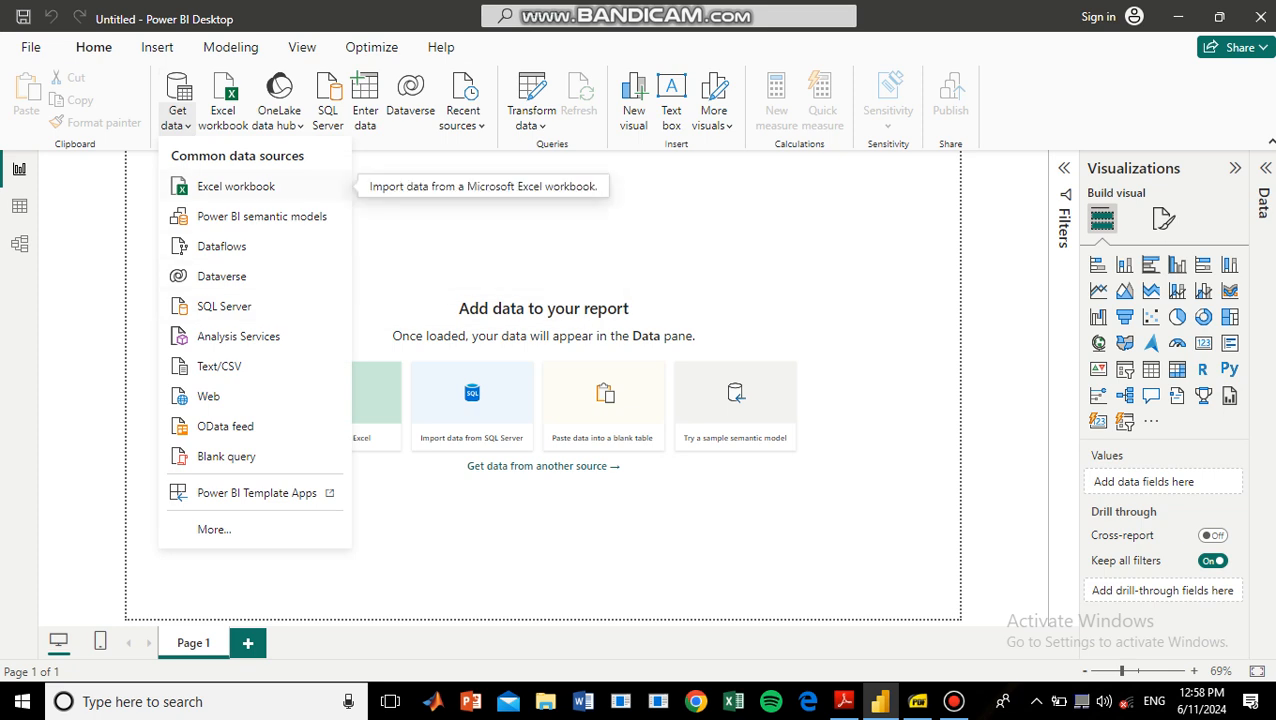
left_click(219, 366)
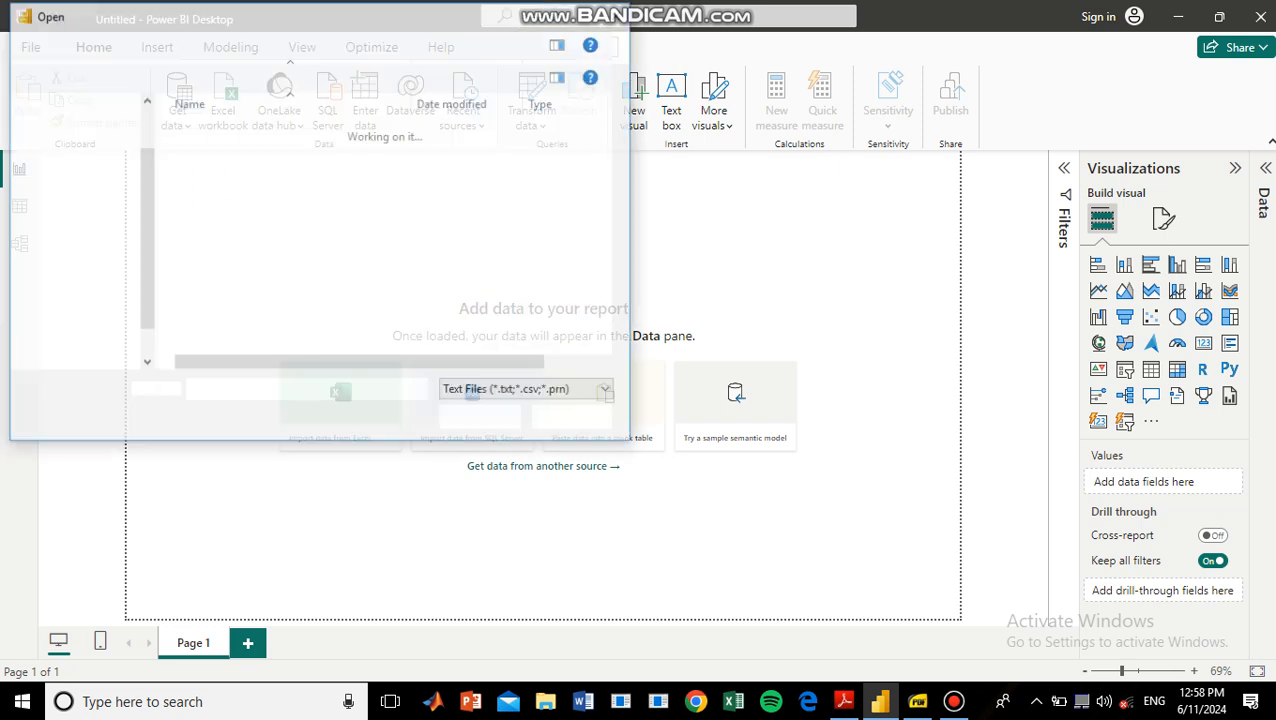
left_click(228, 209)
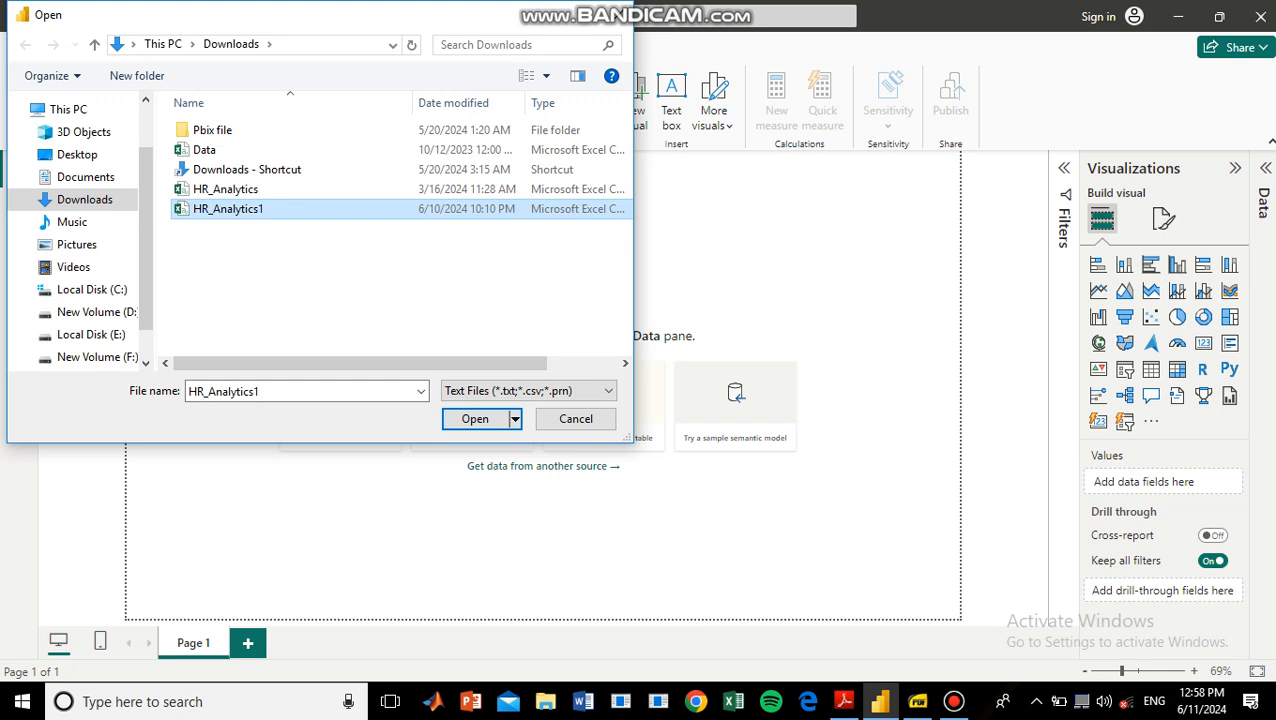
key("Return")
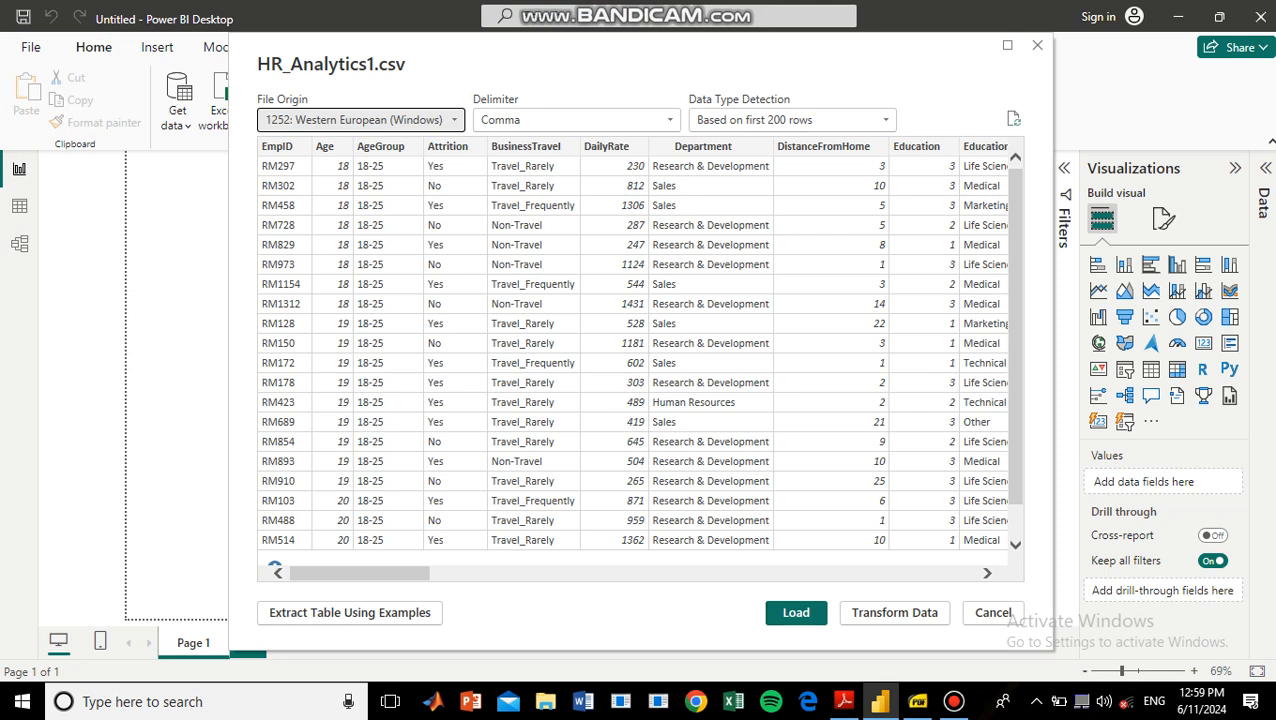
left_click(894, 612)
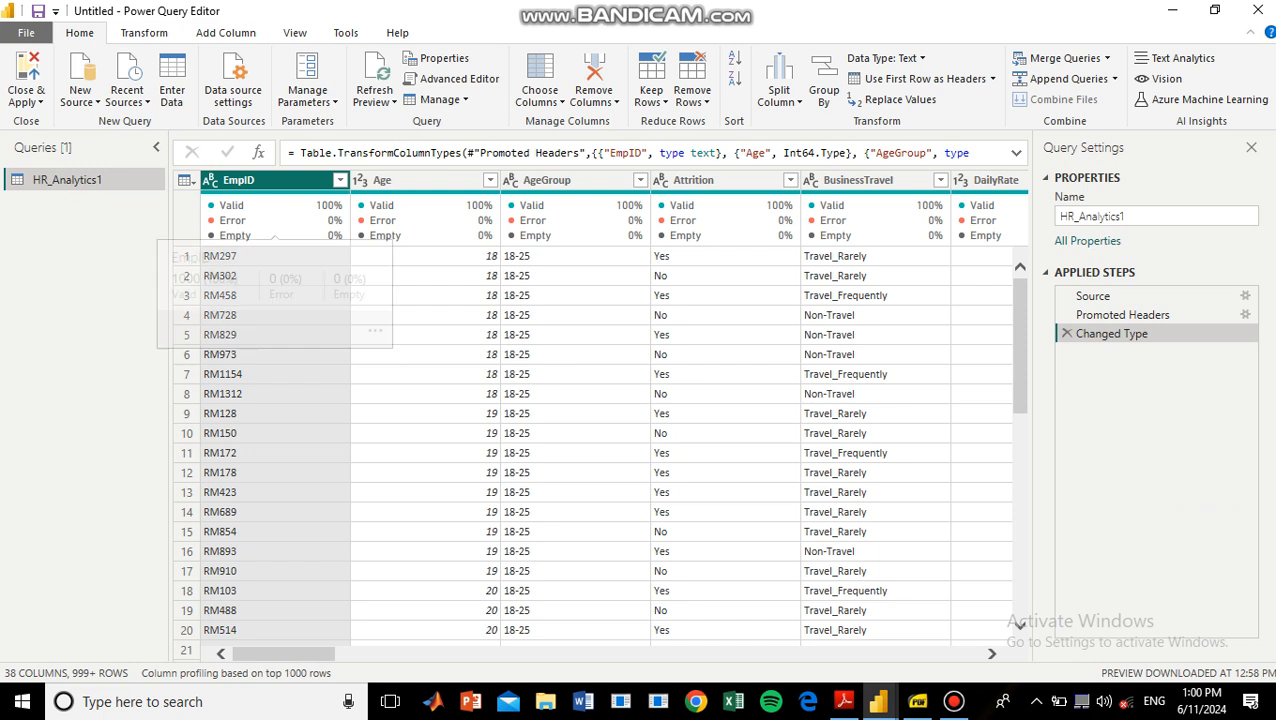
Check the column quality across the table and remove the rows with empty YearsWithCurrManager values.
mouse_move(275, 220)
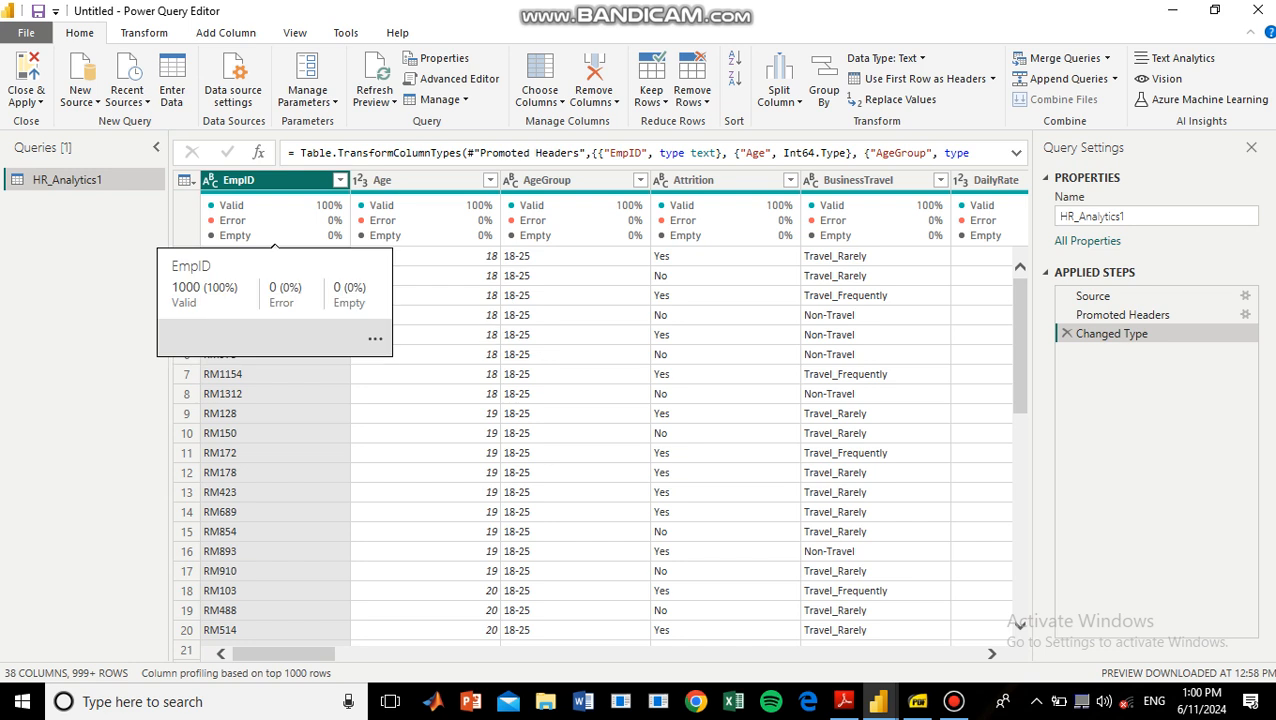
left_click_drag(282, 653, 926, 653)
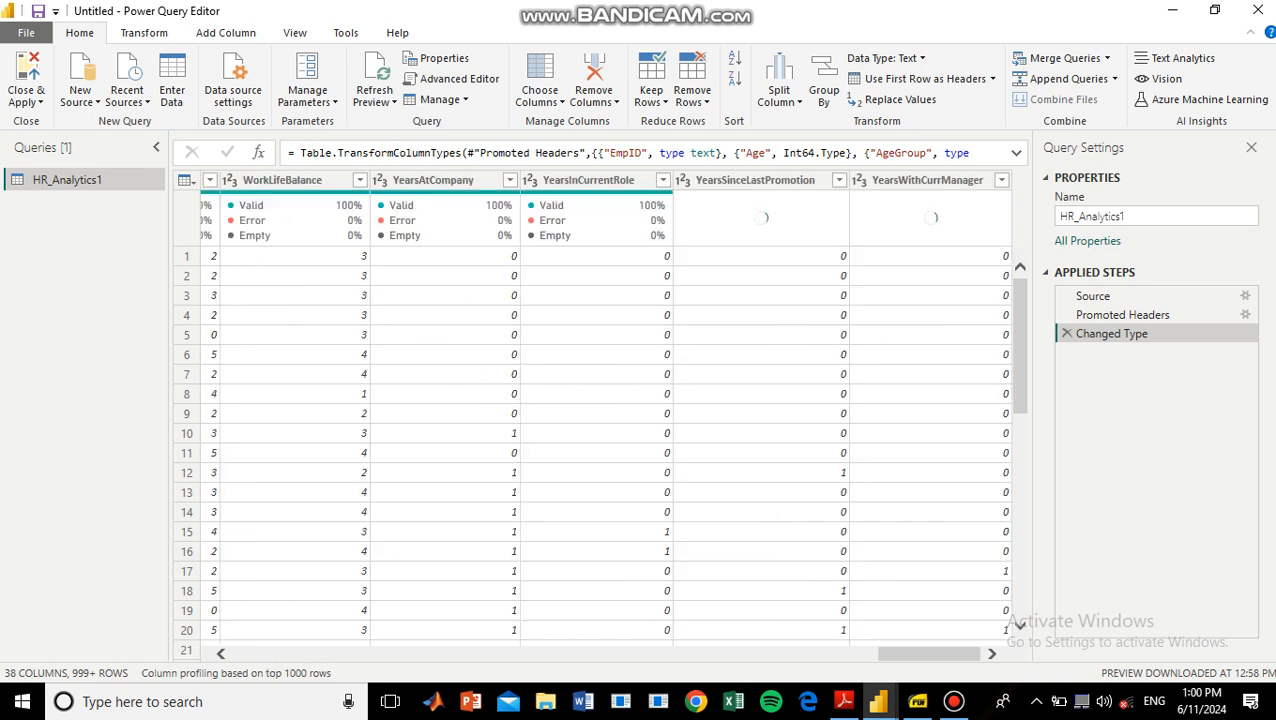
mouse_move(930, 240)
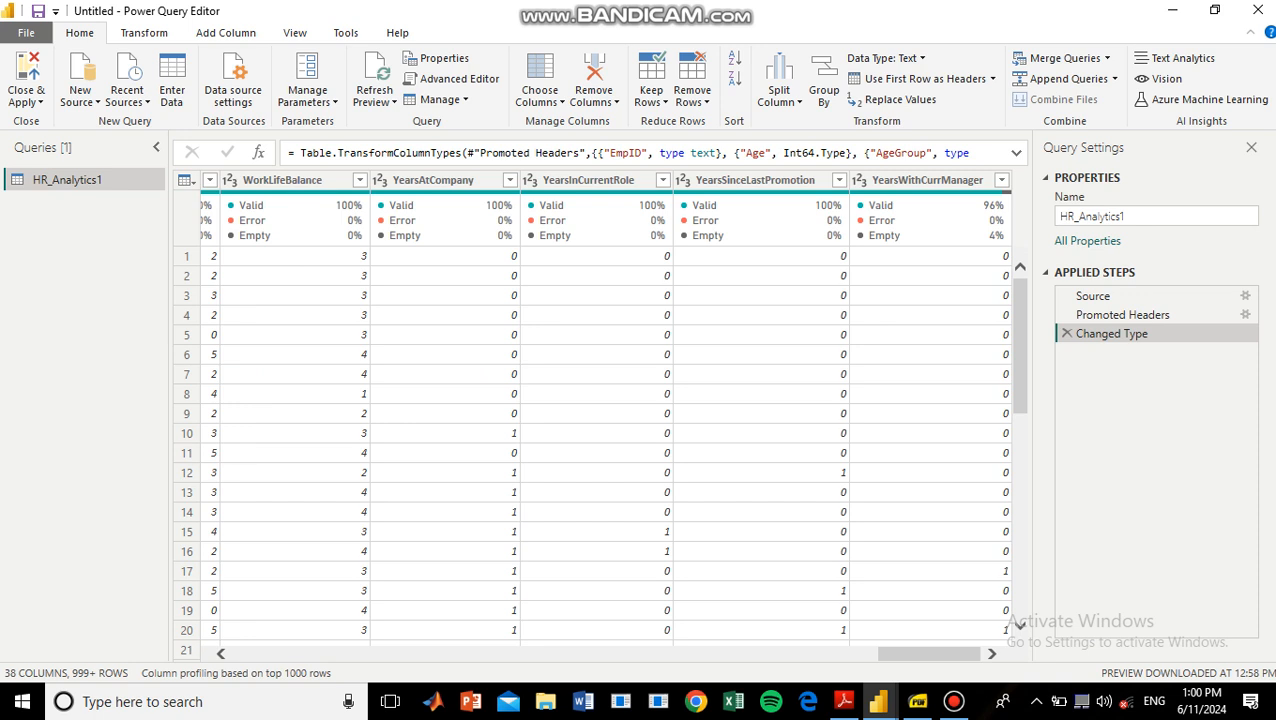
left_click(927, 180)
key("alt")
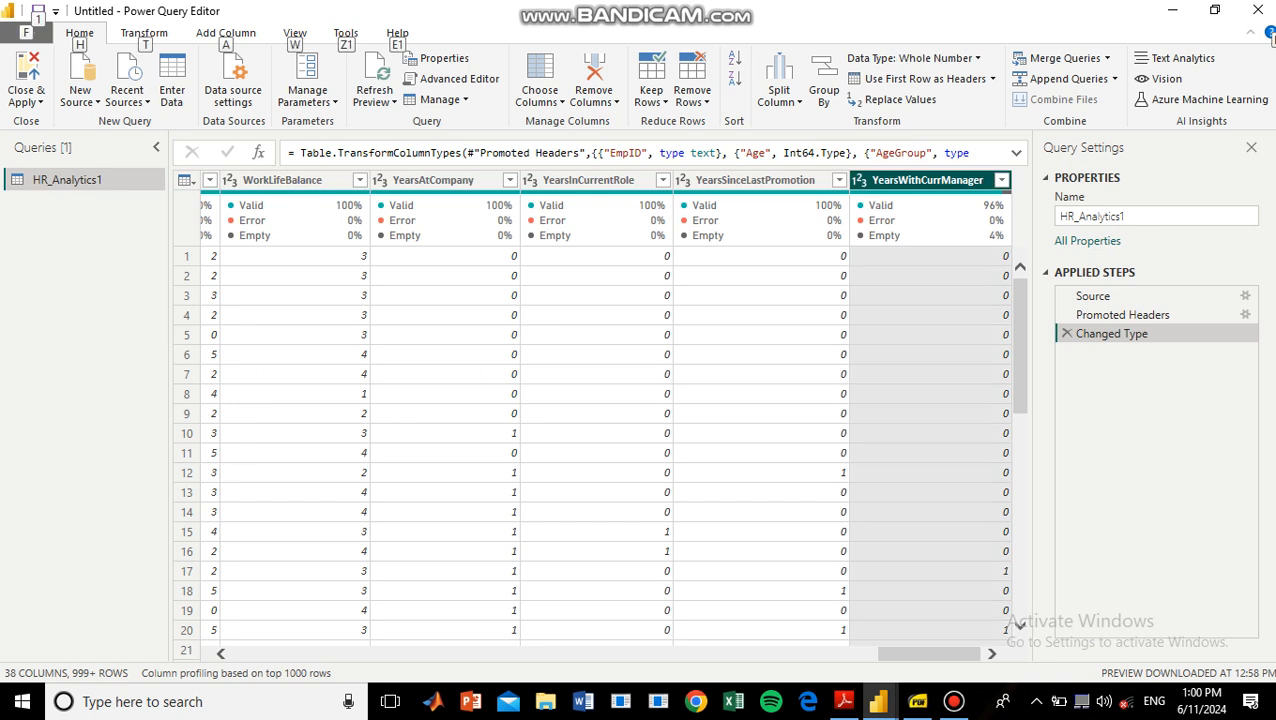
key("alt")
left_click(1001, 180)
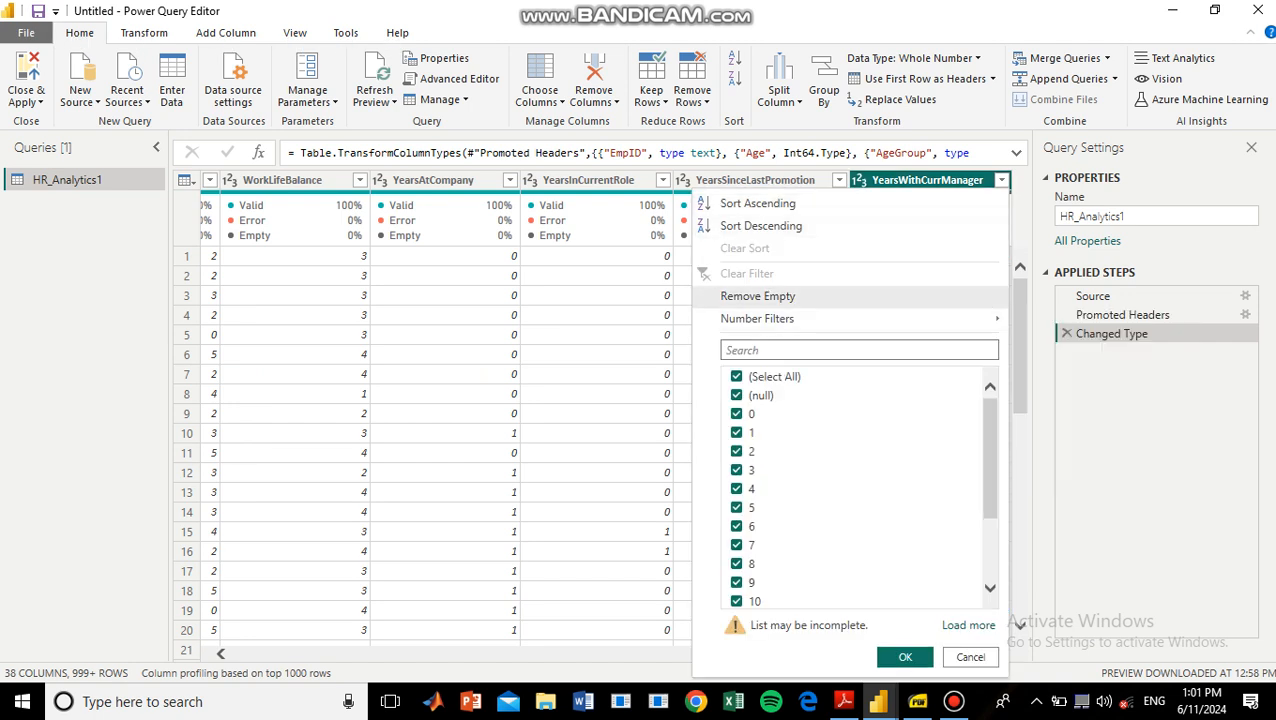
left_click(757, 296)
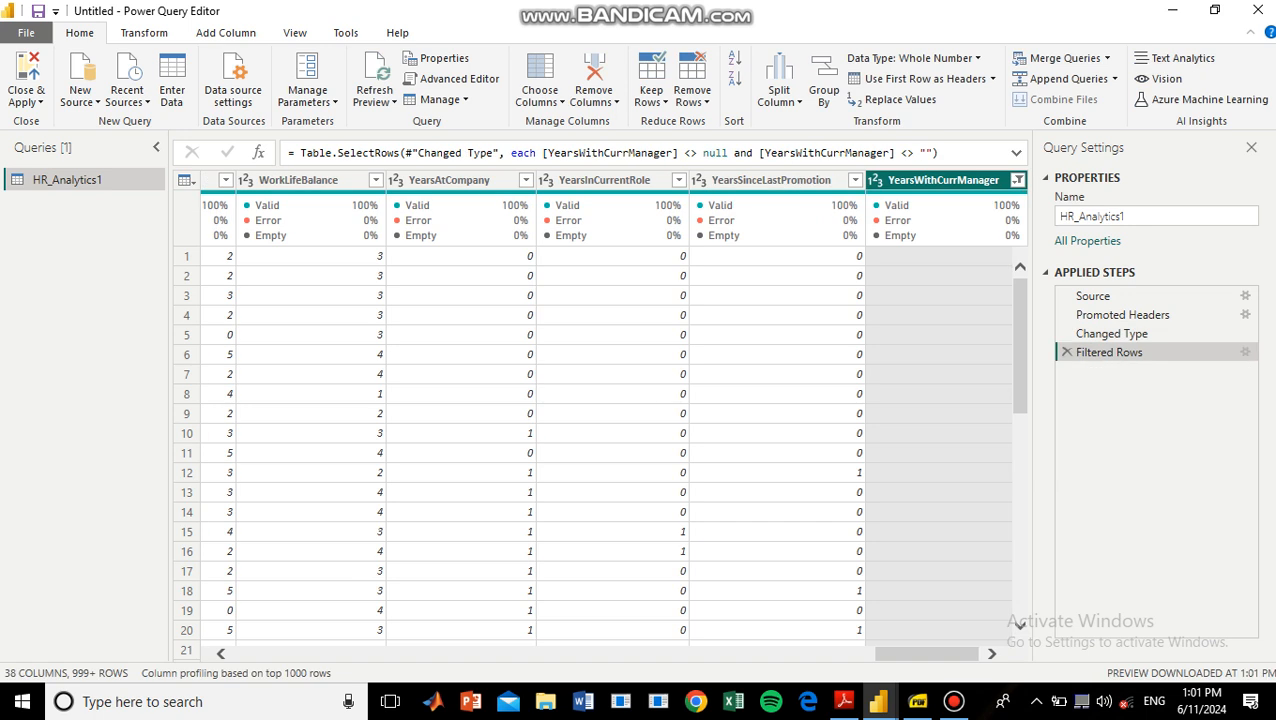
Remove the YearsWithCurrManager column from the HR_Analytics1 query.
mouse_move(946, 220)
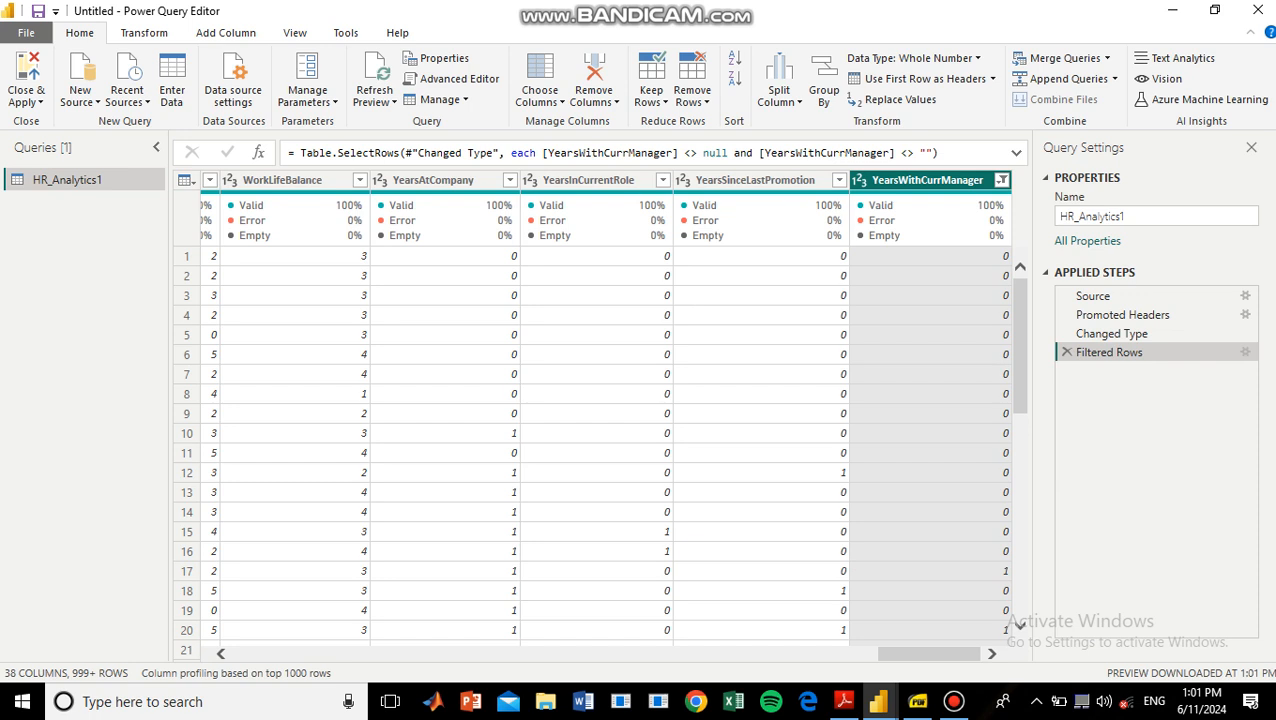
right_click(950, 183)
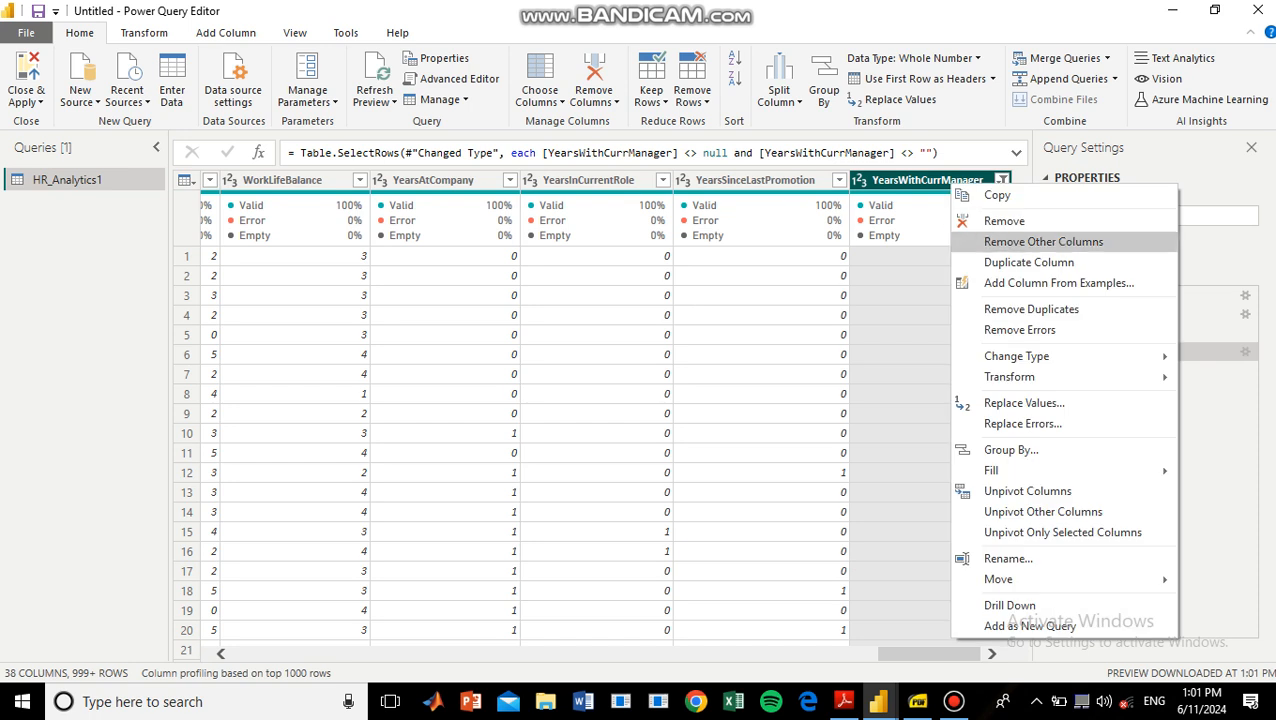
left_click(1004, 221)
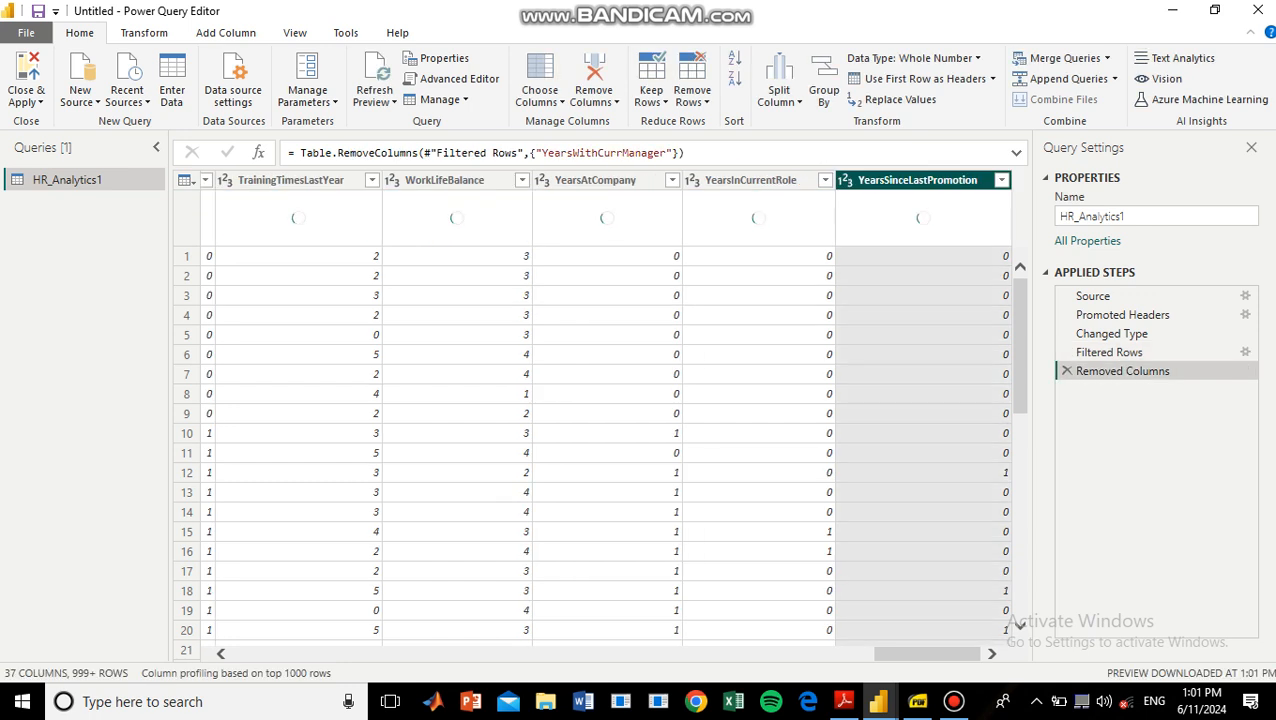
Group the table by EmpID with a row count named Count, and look through the grouped rows.
left_click_drag(927, 654, 285, 654)
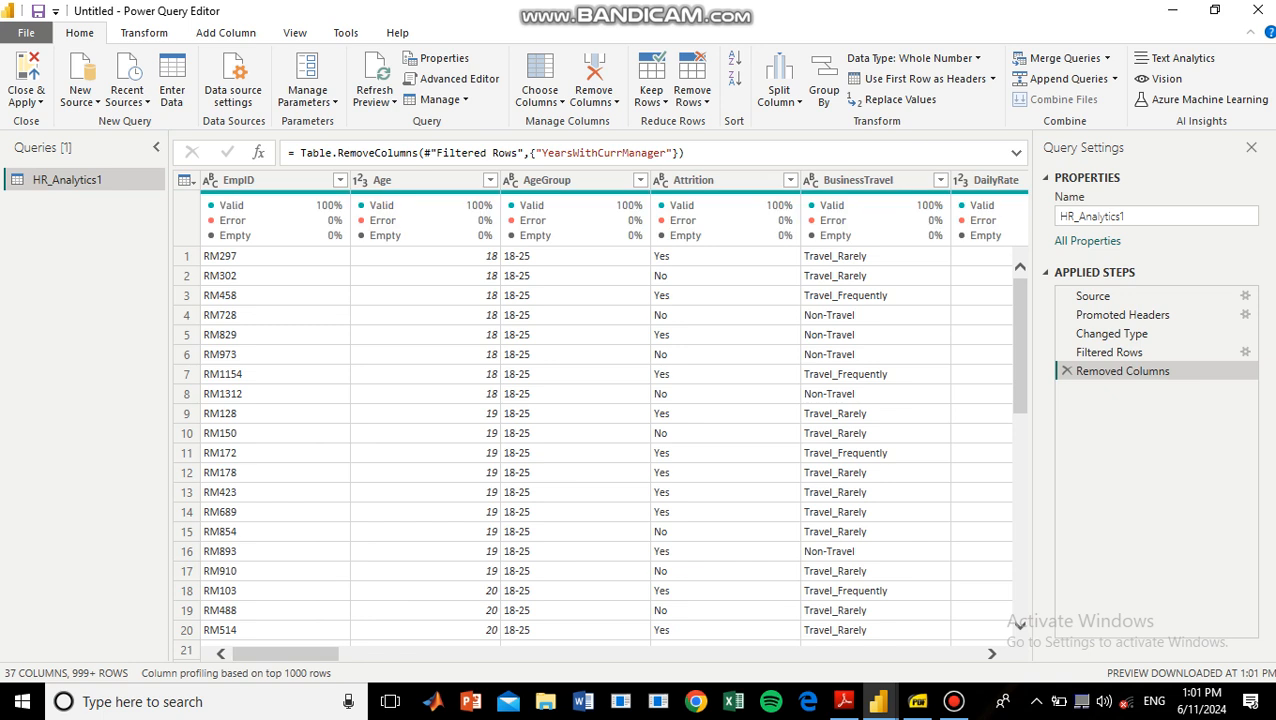
left_click(240, 180)
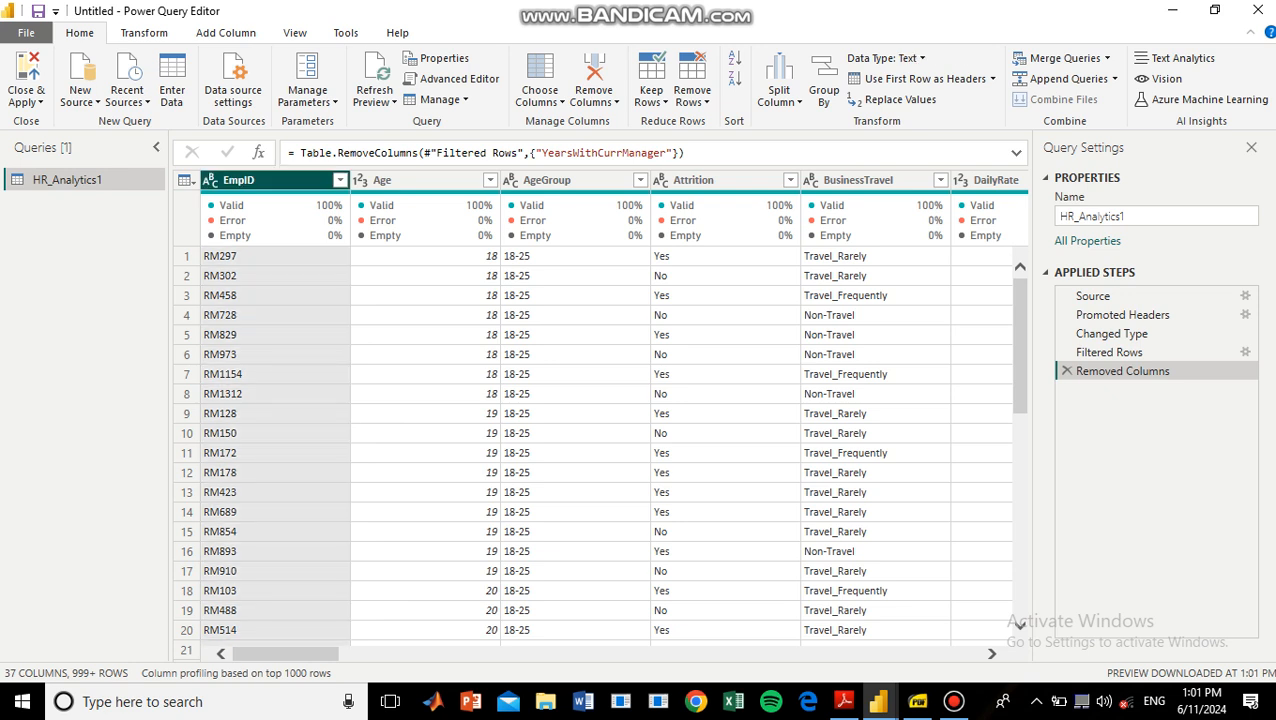
left_click(824, 80)
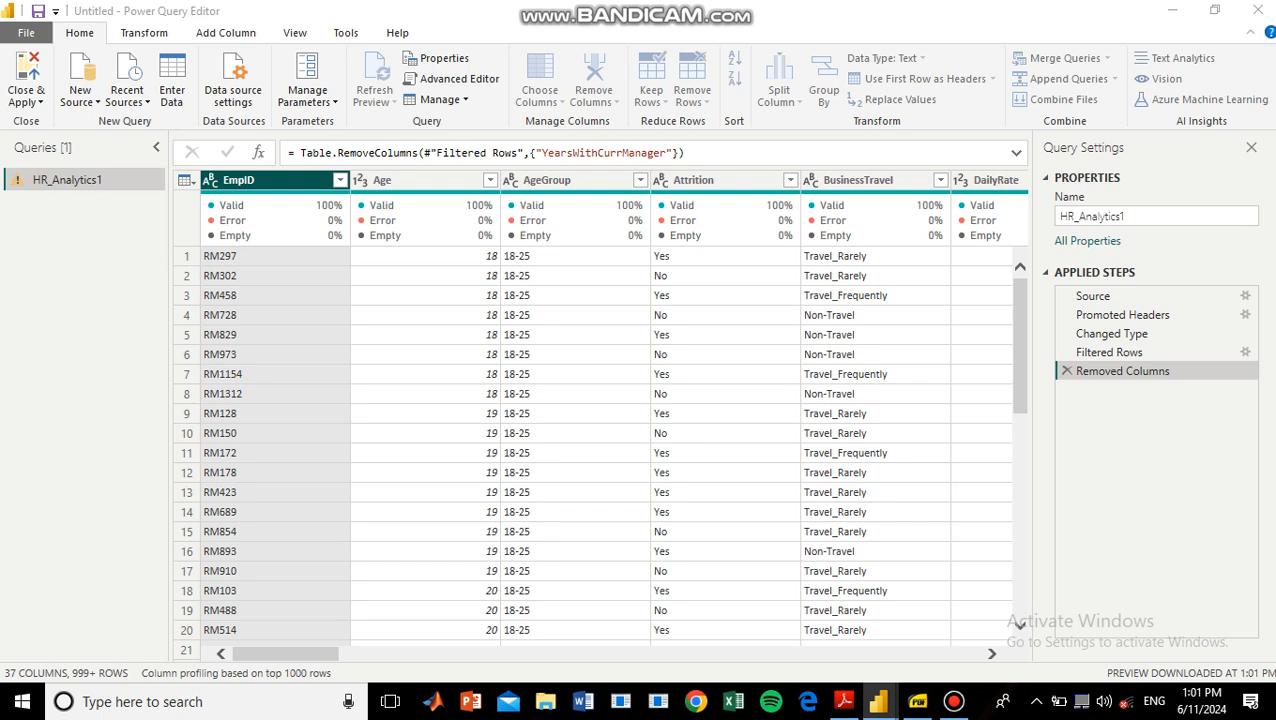
key("Return")
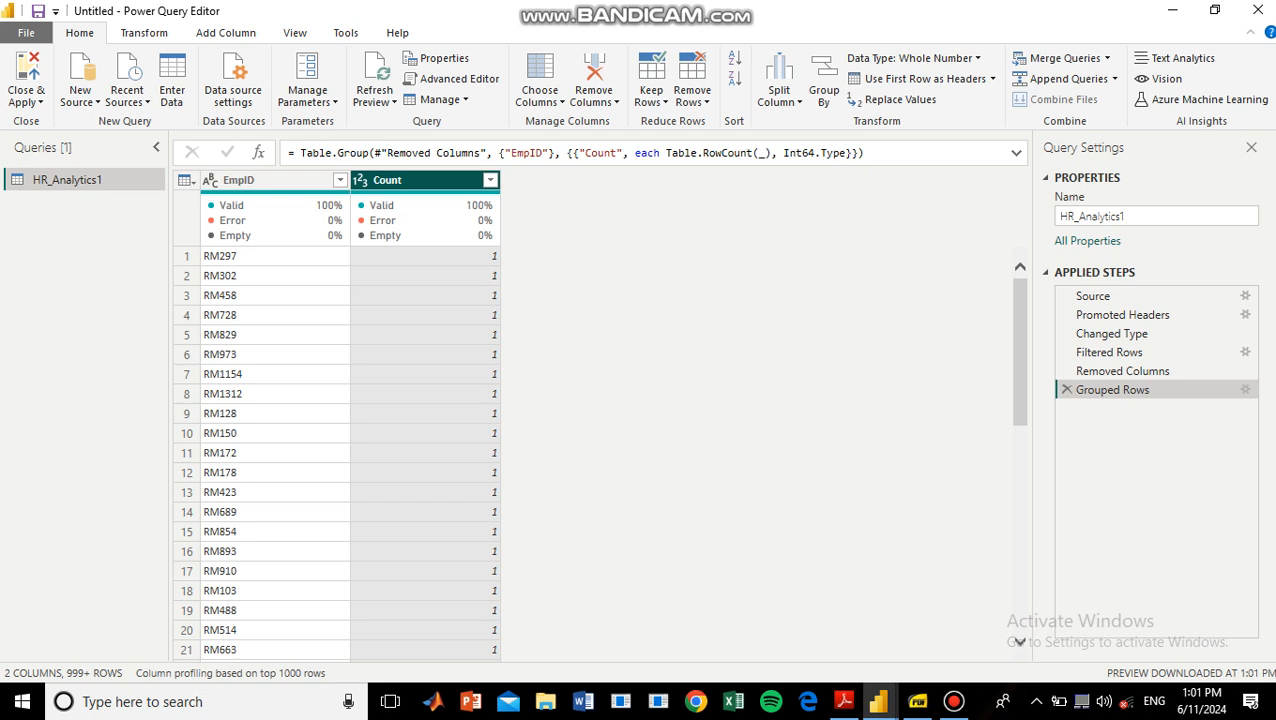
scroll(350, 453, "down", 20)
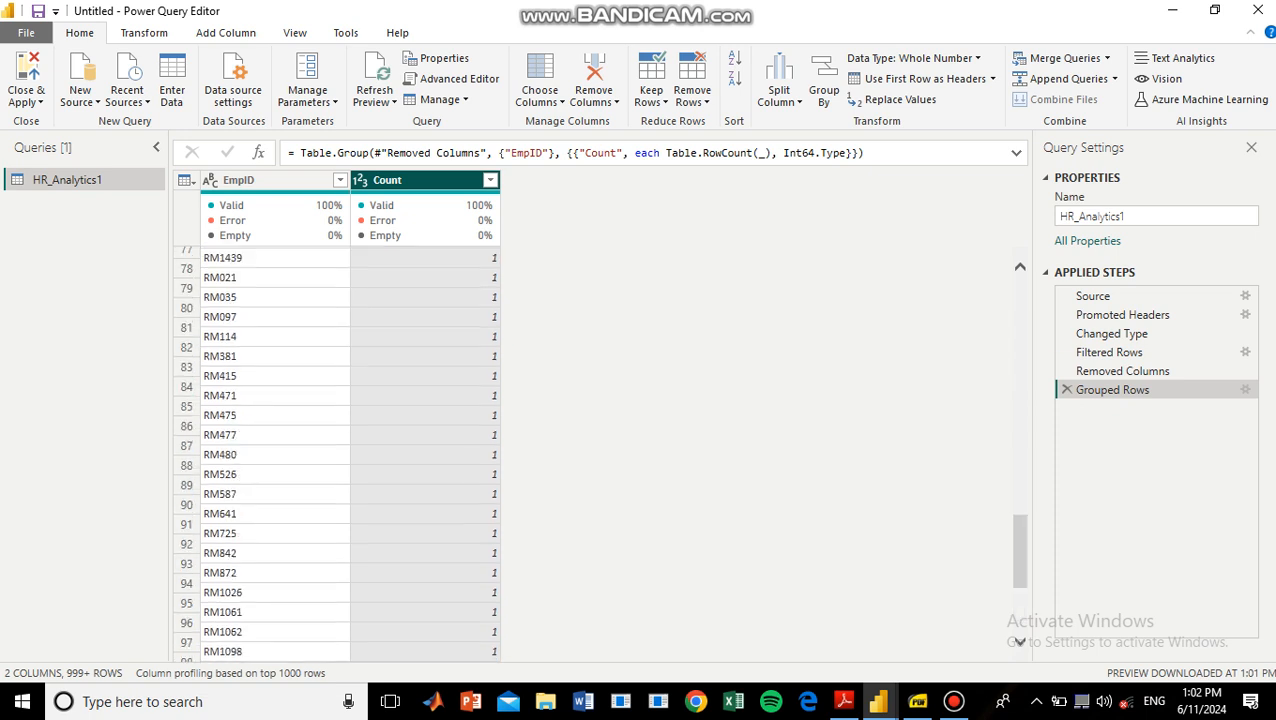
scroll(350, 453, "up", 20)
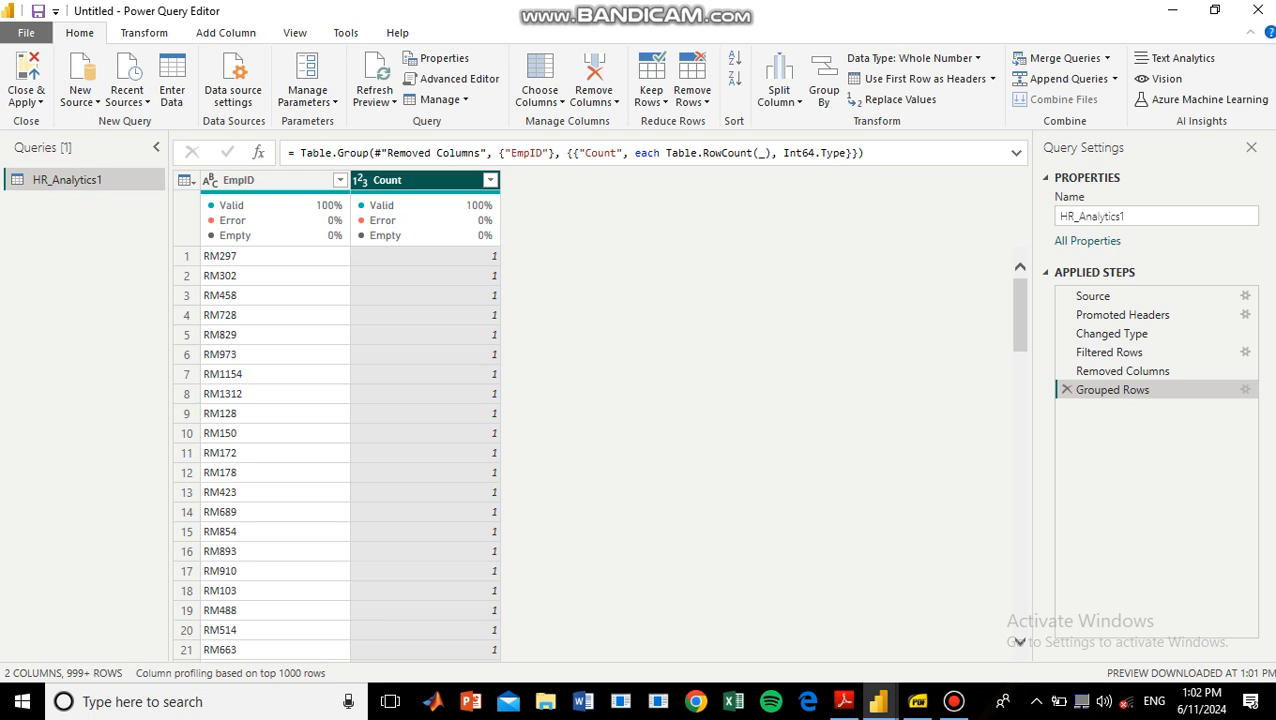
Filter Count to 2 to find duplicate EmpIDs, and delete the applied steps for this filter and the grouping.
left_click(489, 180)
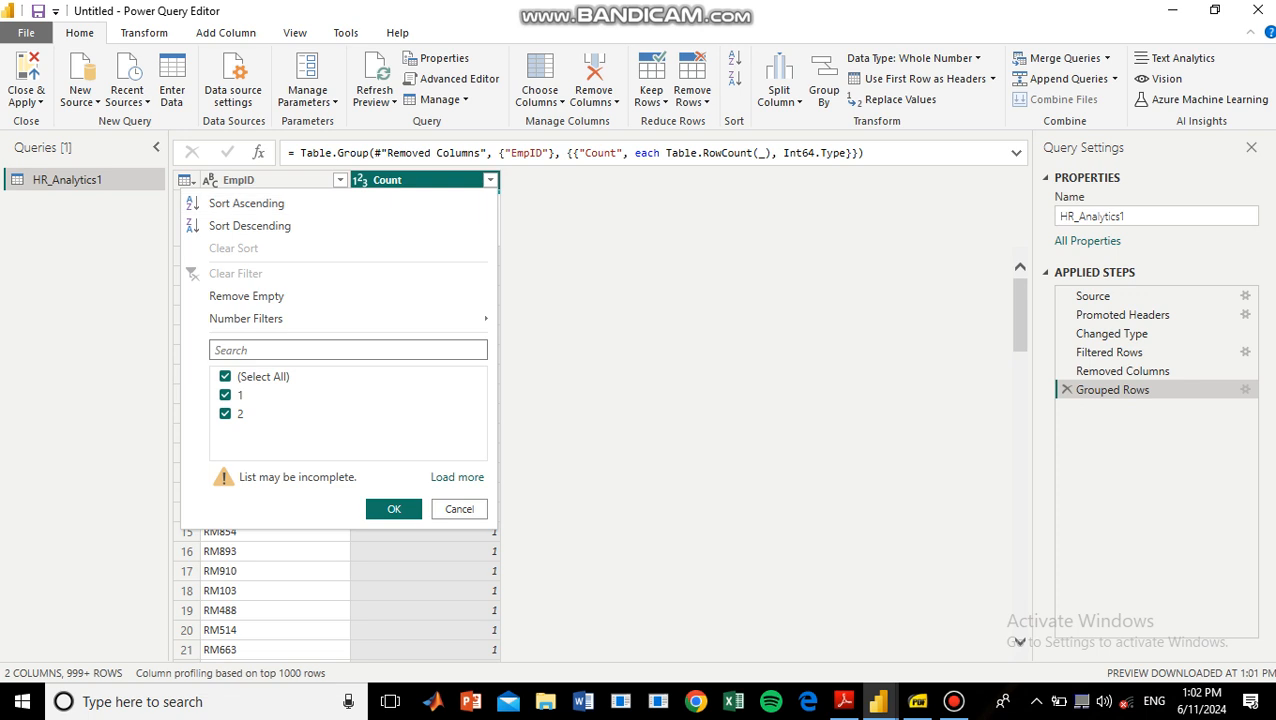
left_click(226, 395)
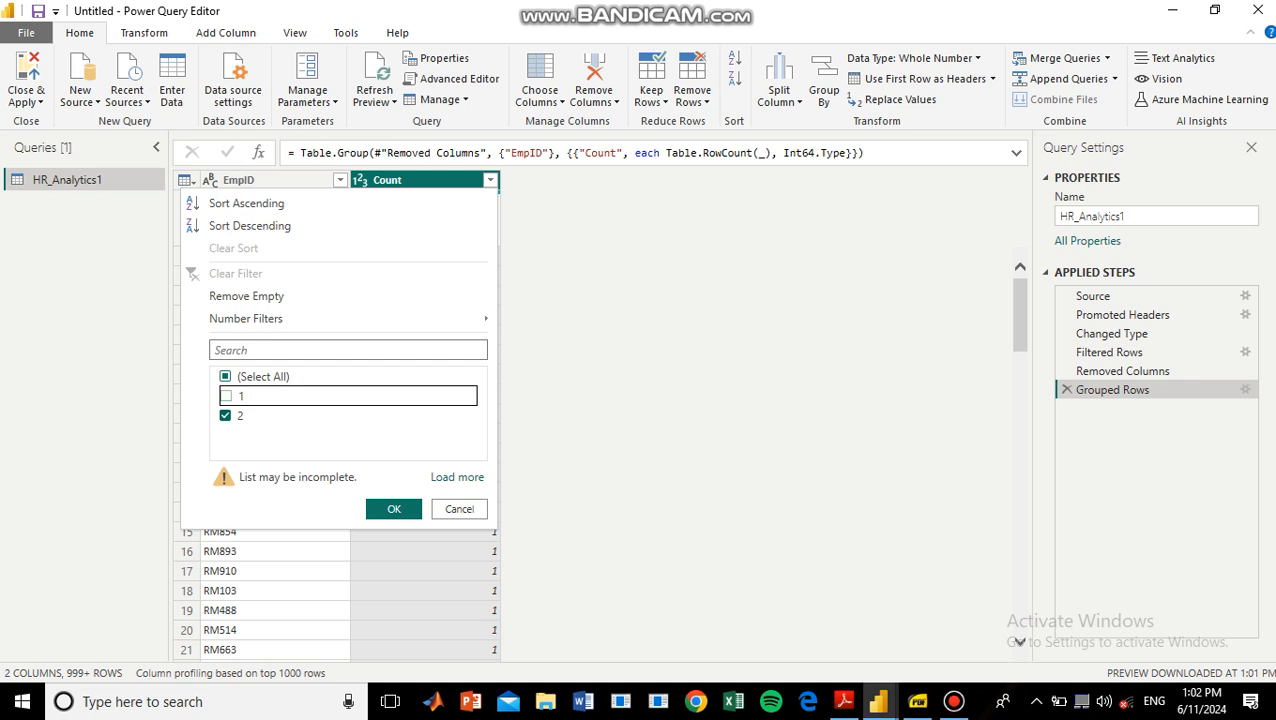
left_click(394, 509)
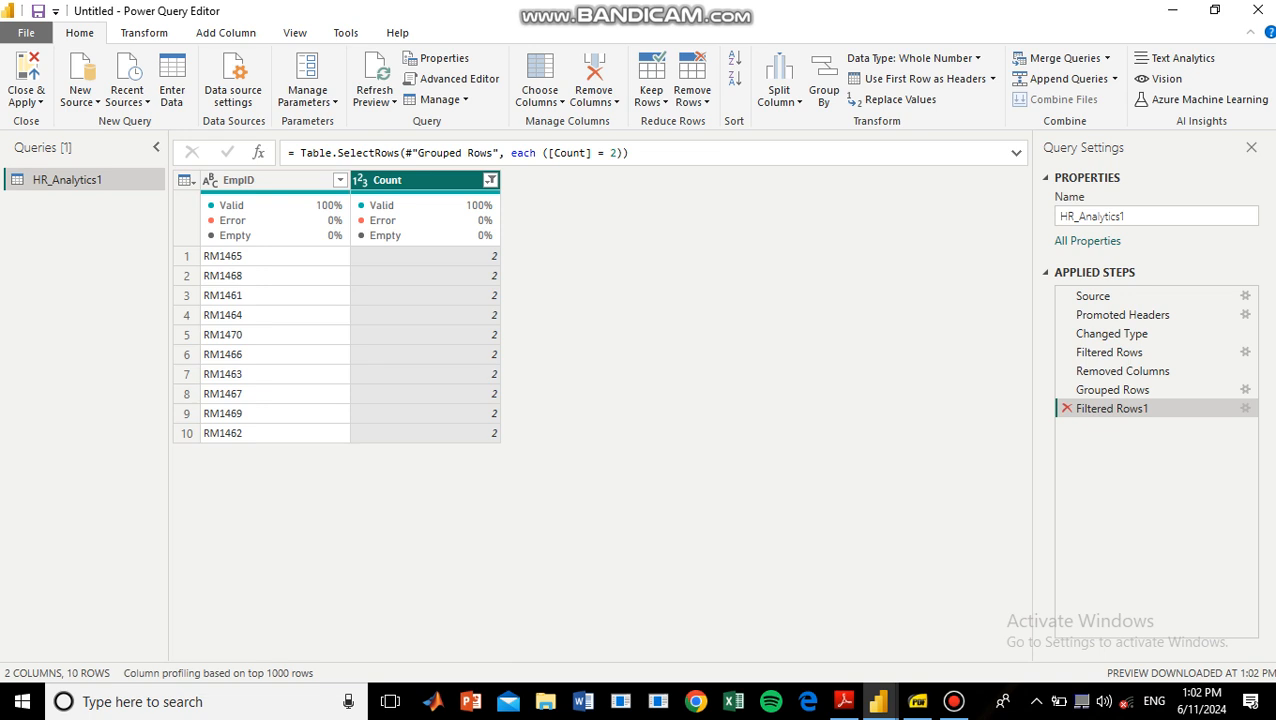
key("Delete")
key("Delete")
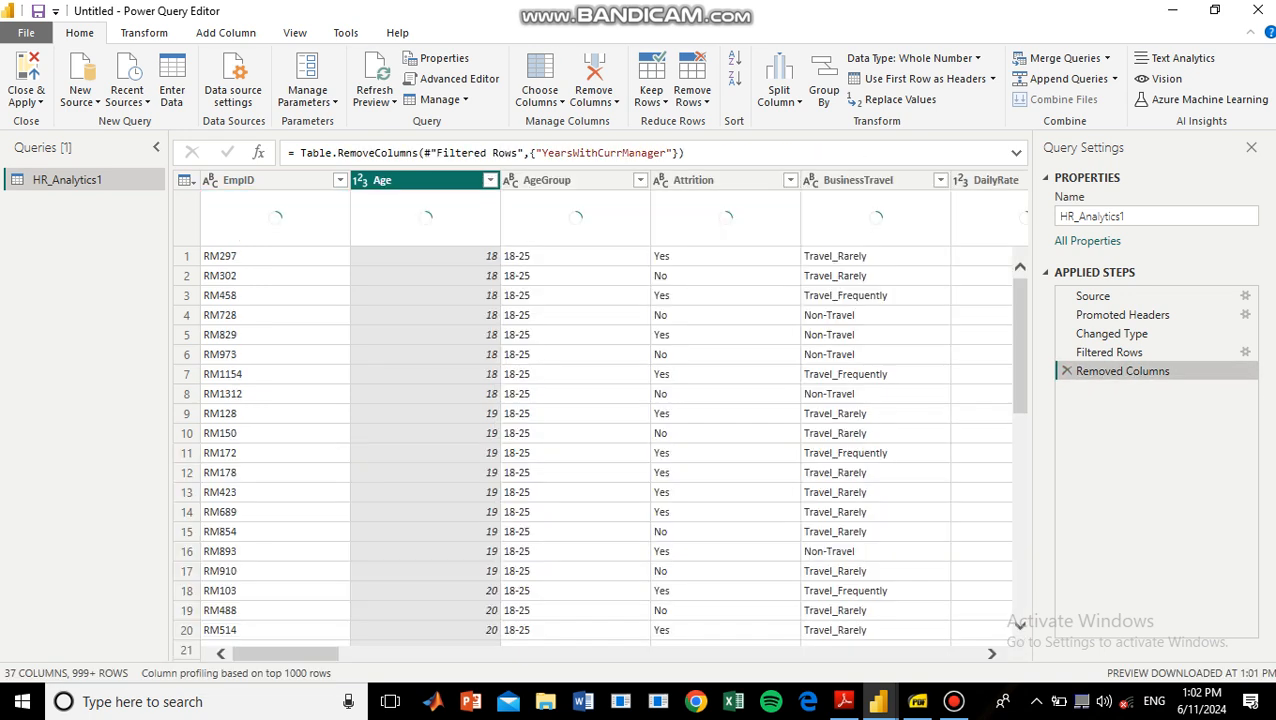
Remove the duplicate rows across all columns of the HR_Analytics1 table.
left_click(260, 180)
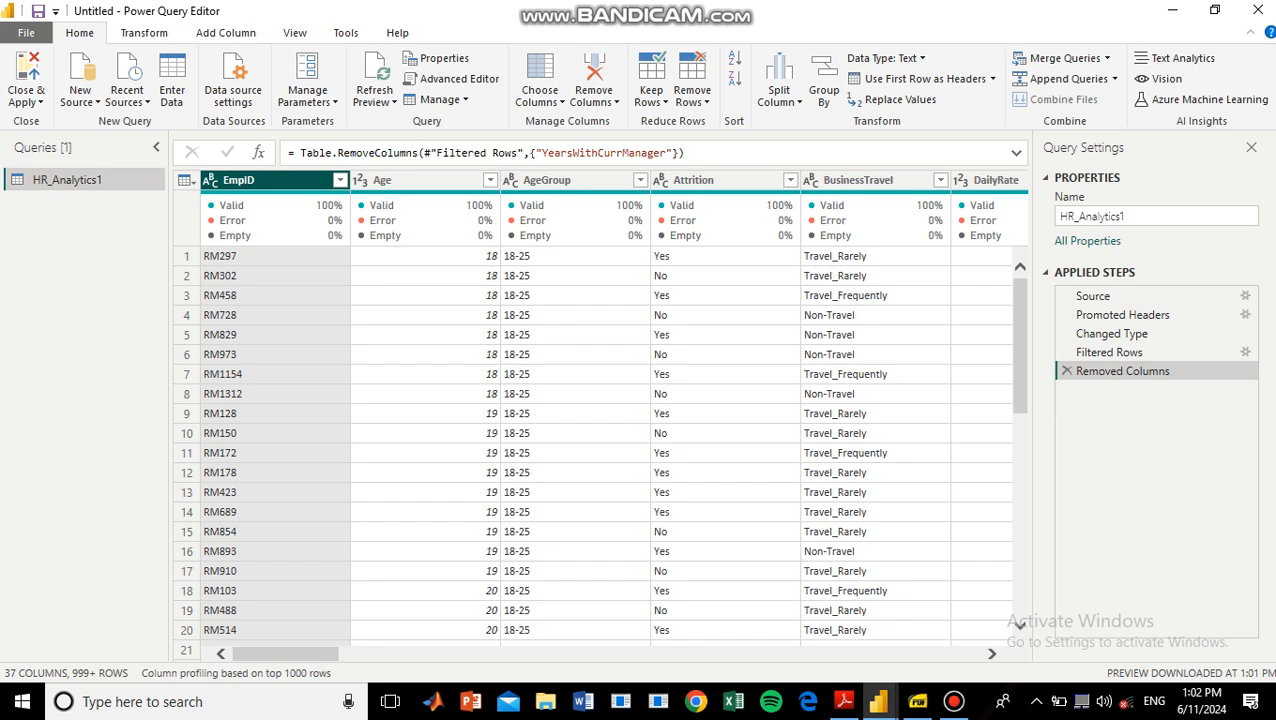
key("ctrl+a")
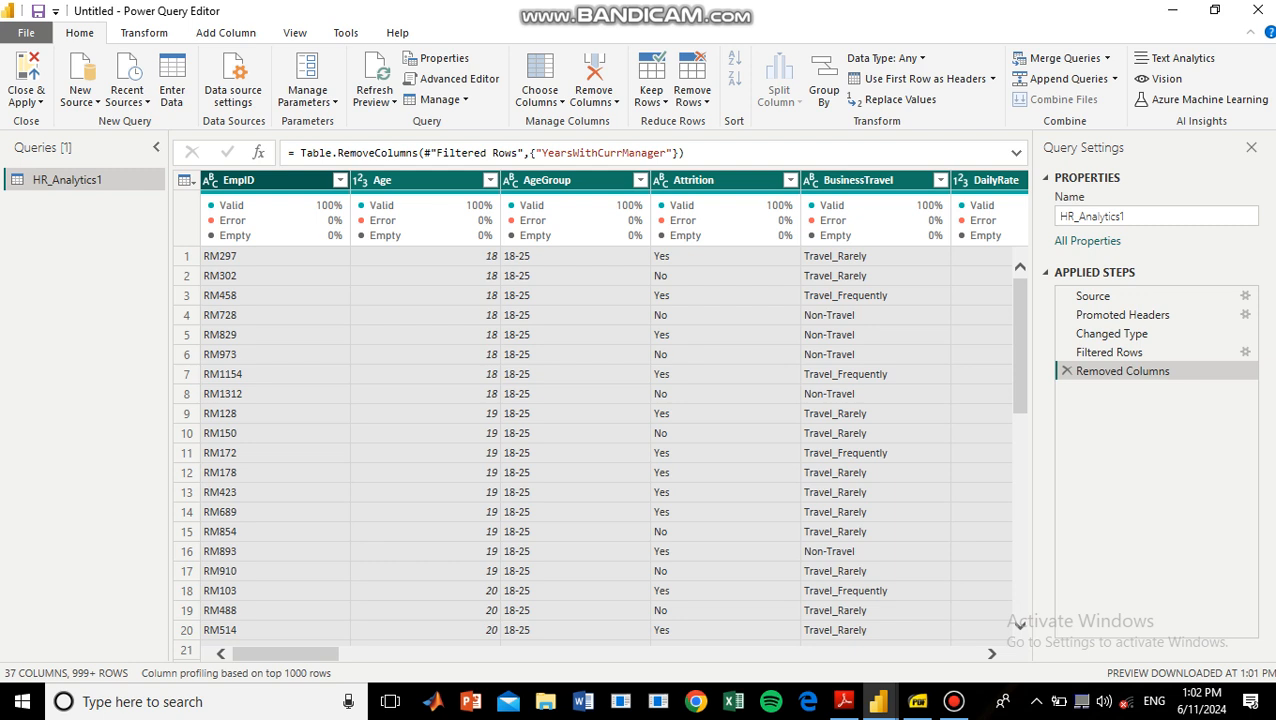
right_click(312, 181)
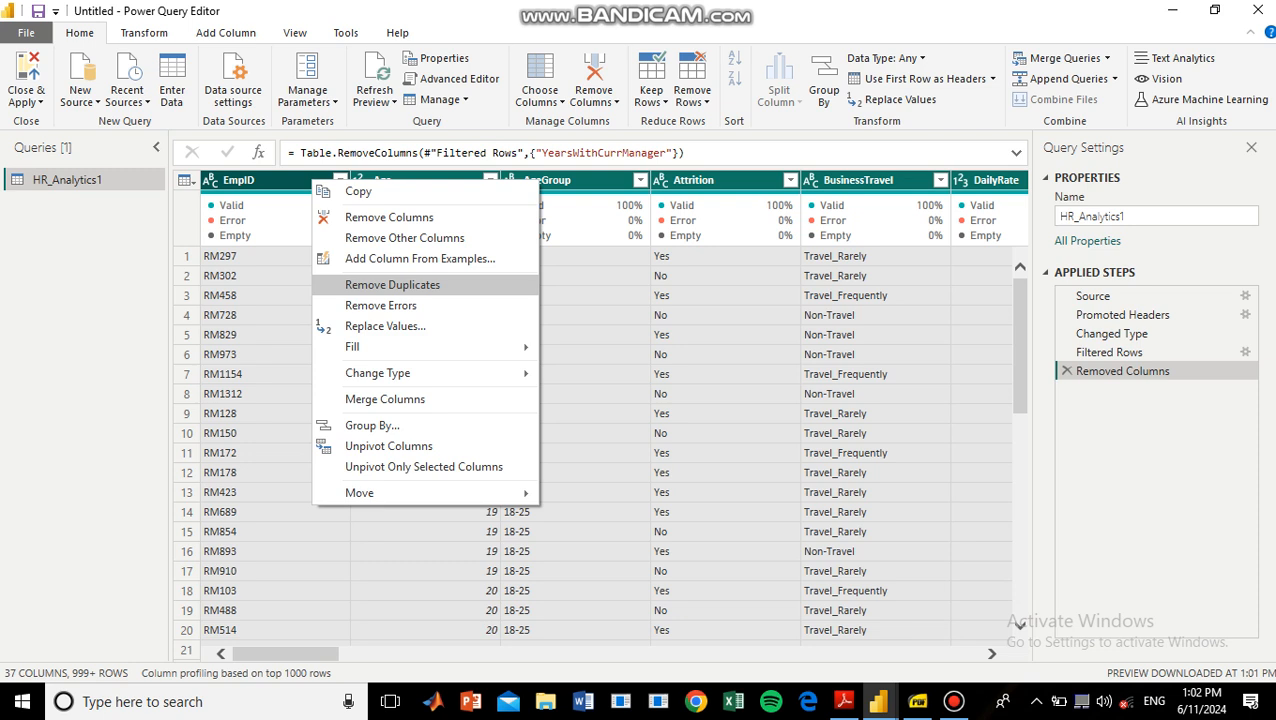
left_click(392, 285)
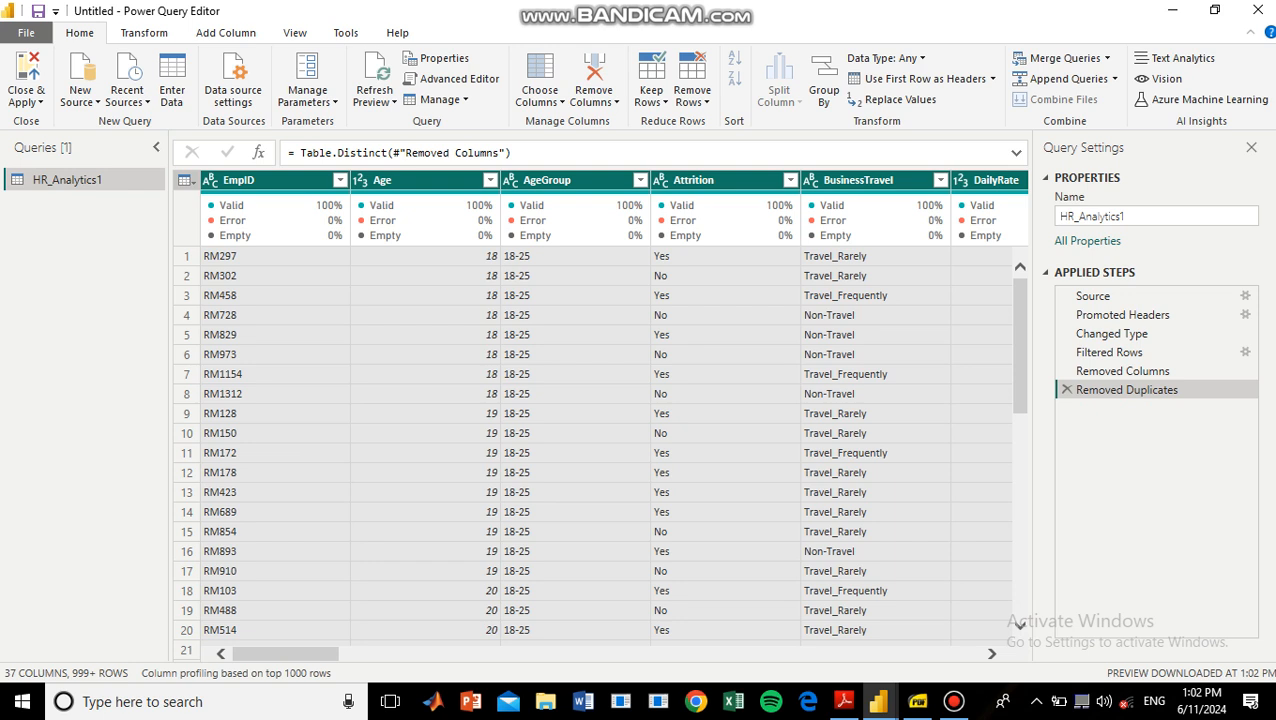
left_click(425, 296)
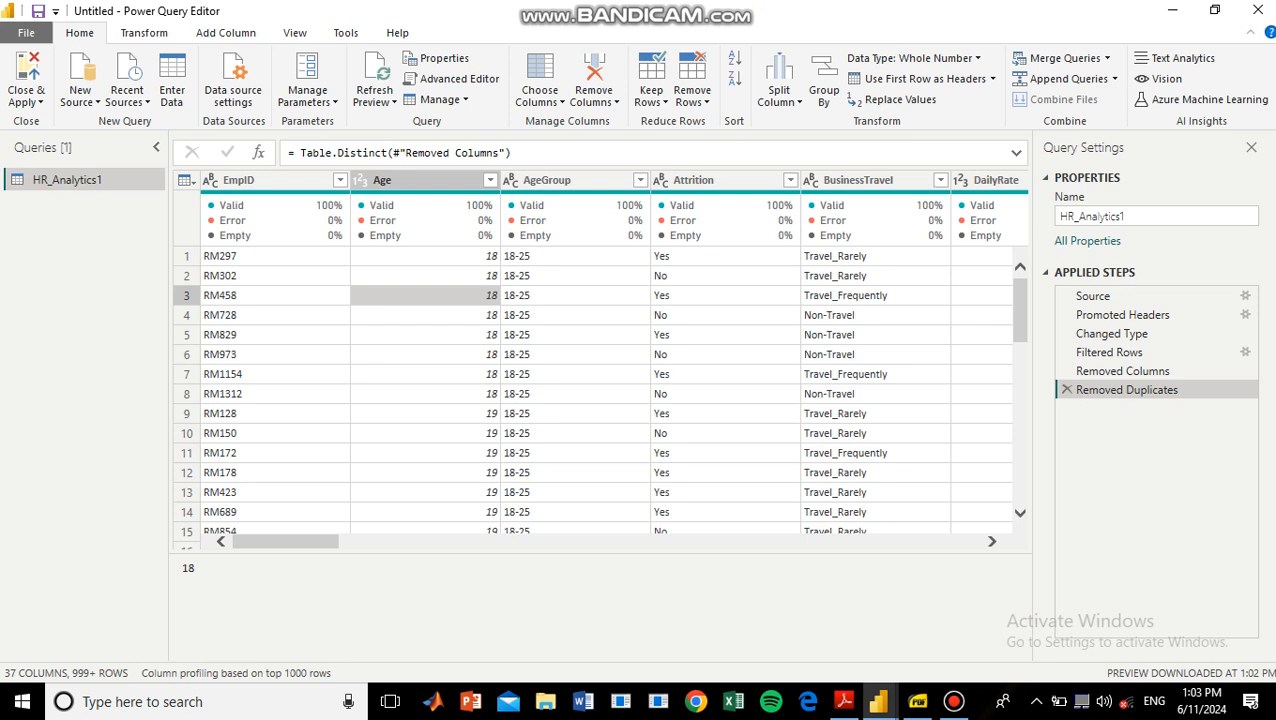
Inspect the distinct values of the BusinessTravel column for inconsistent spellings.
left_click(875, 414)
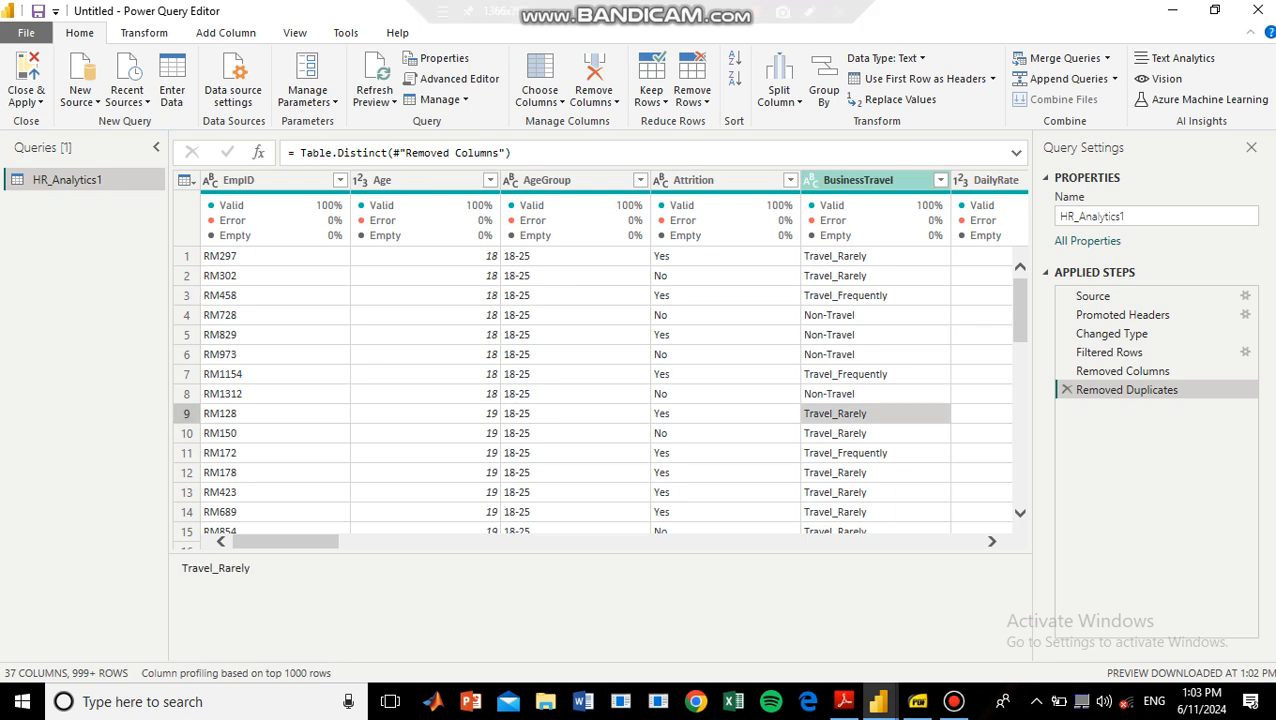
key("ctrl+space")
key("alt")
key("alt+Down")
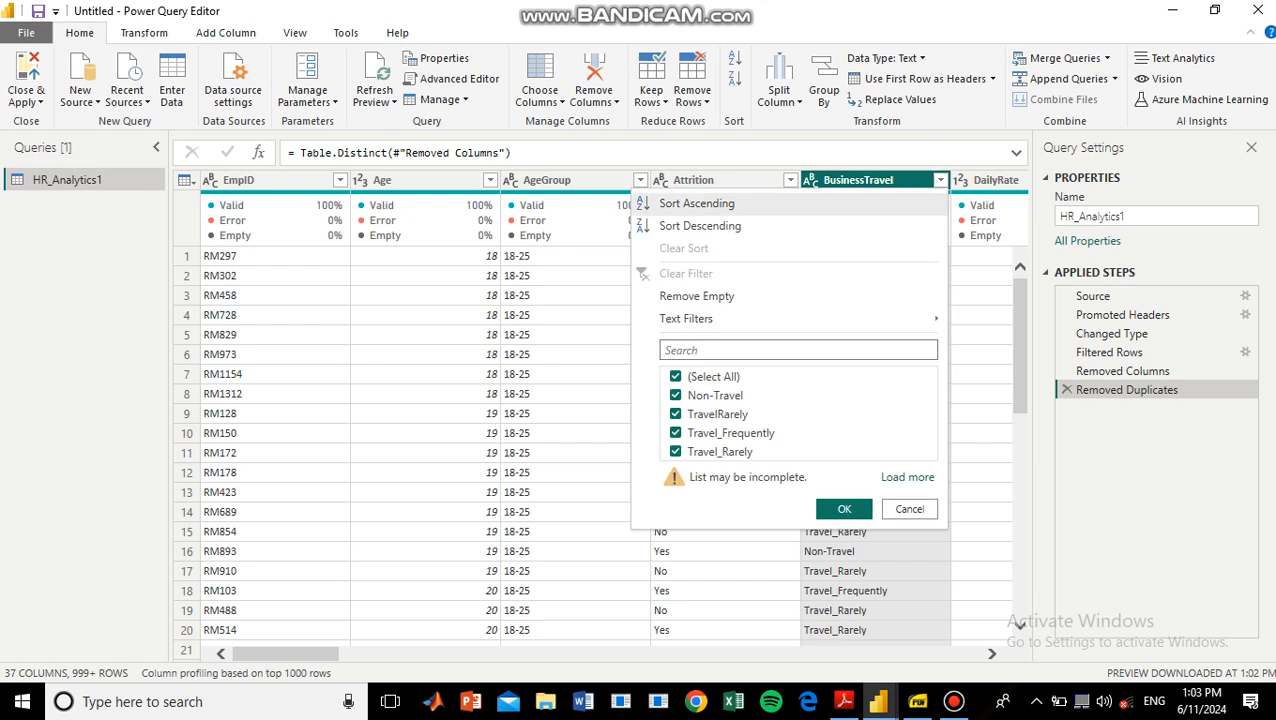
key("Down")
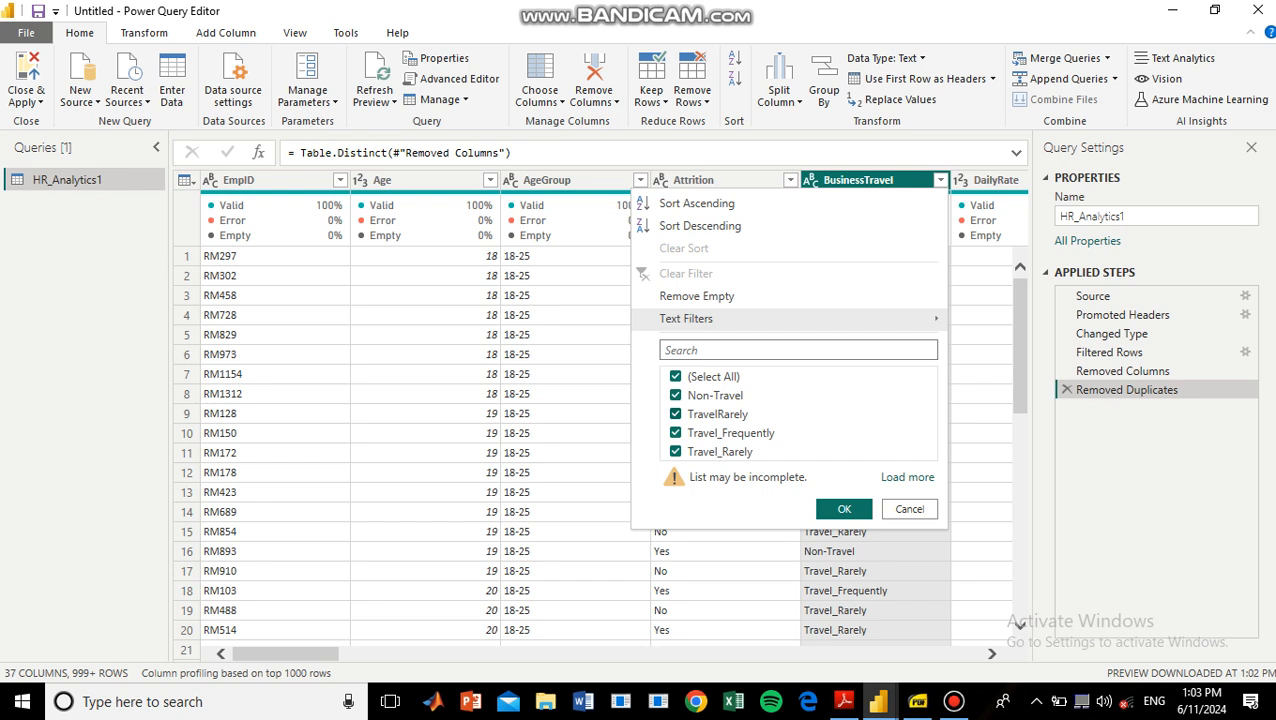
key("Down")
left_click(980, 512)
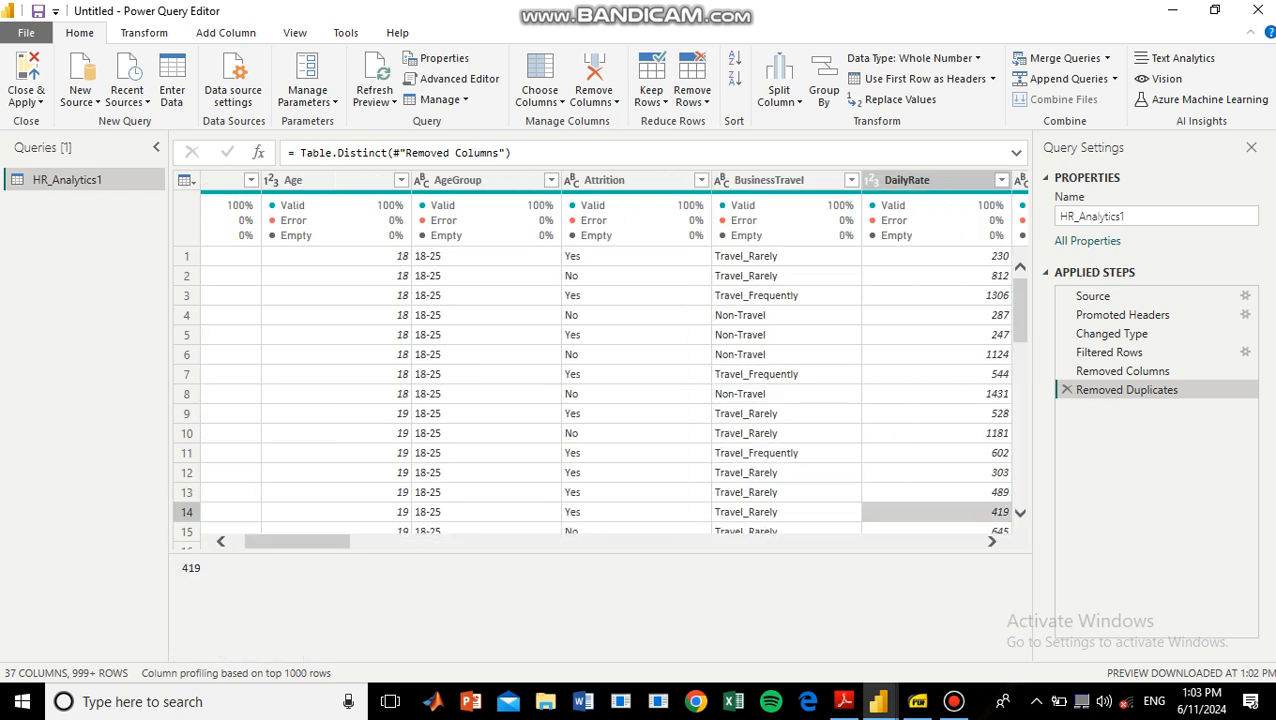
Replace TravelRarely with Travel_Rarely in the BusinessTravel column and check the column's distinct values.
left_click(786, 414)
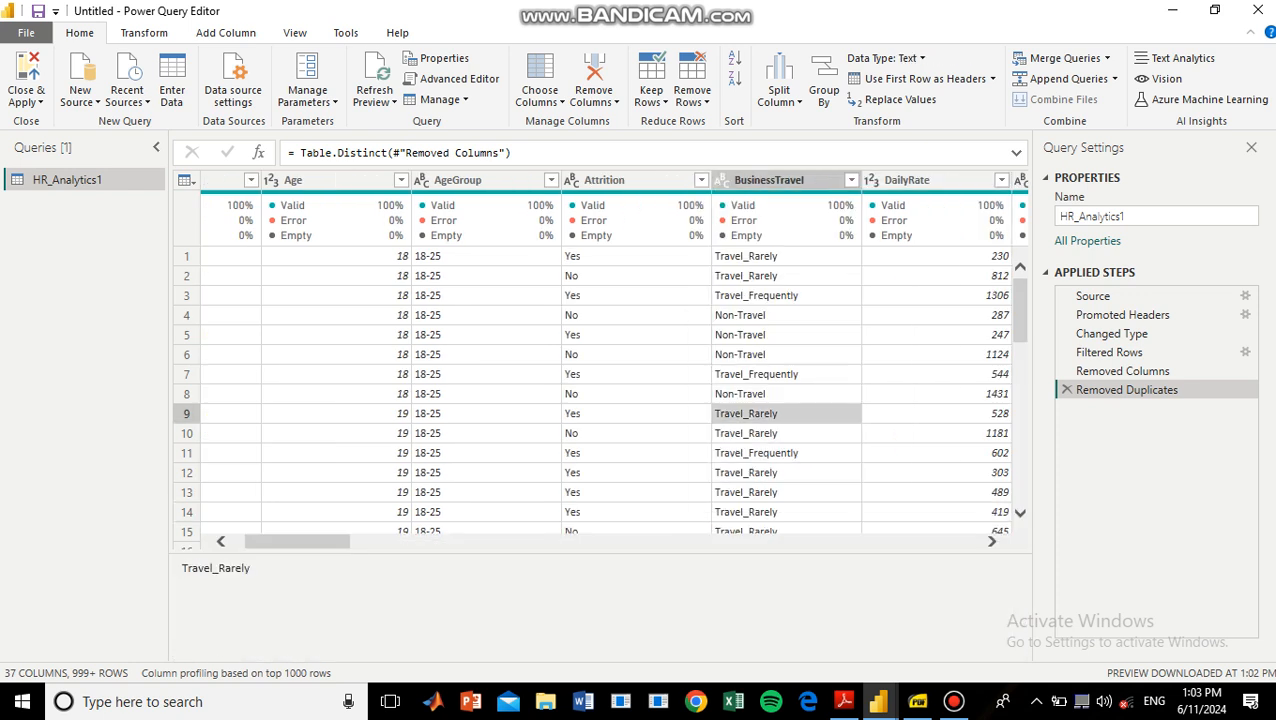
right_click(794, 413)
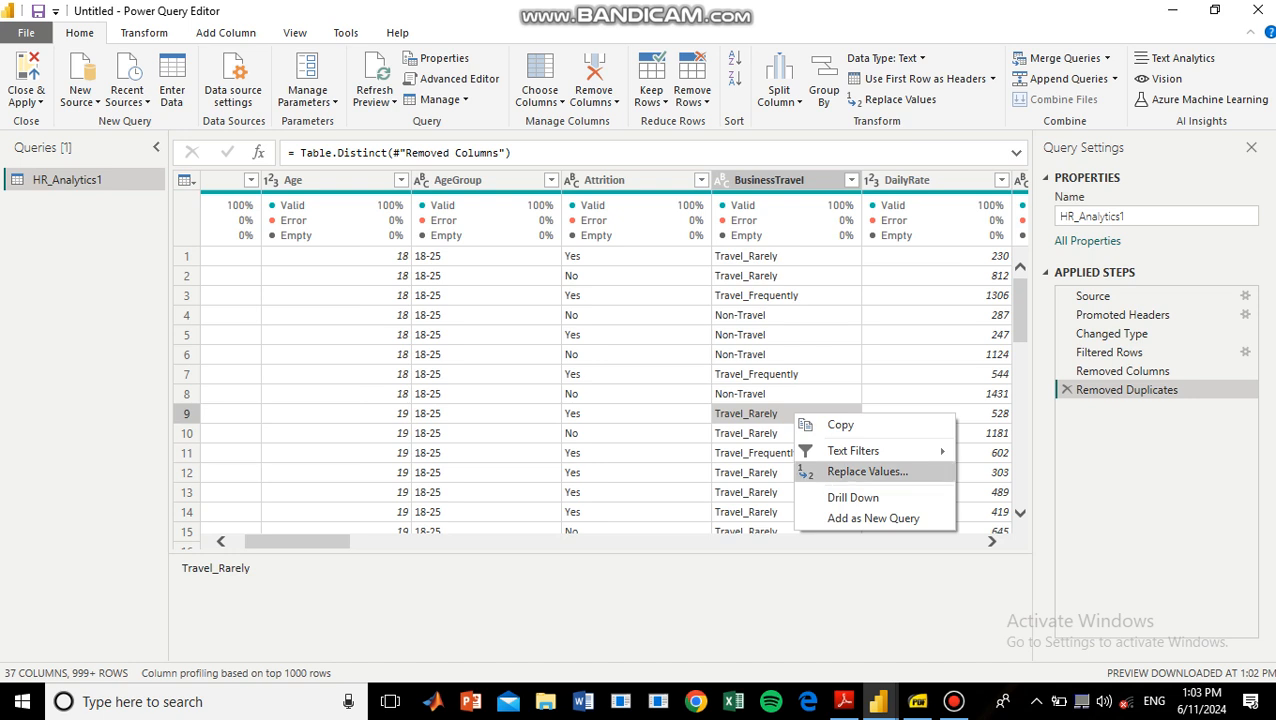
left_click(867, 471)
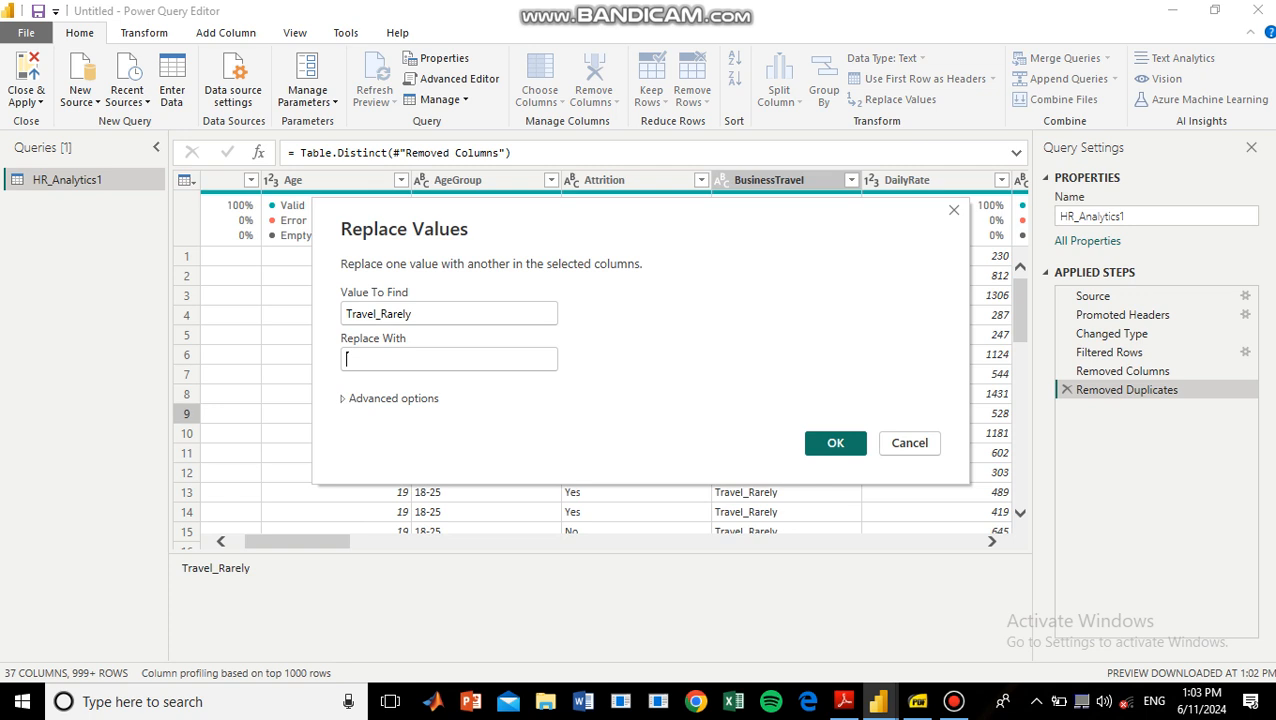
key("shift+Tab")
key("ctrl+c")
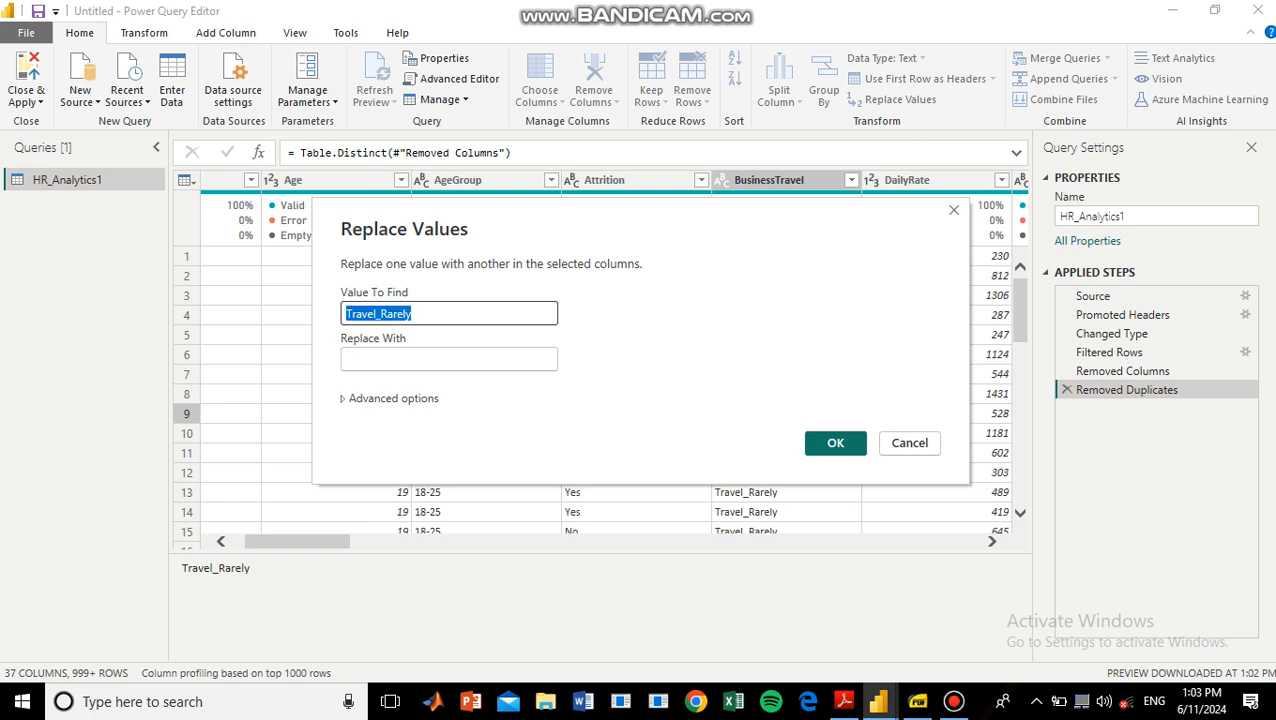
key("Tab")
key("ctrl+v")
left_click(381, 313)
key("BackSpace")
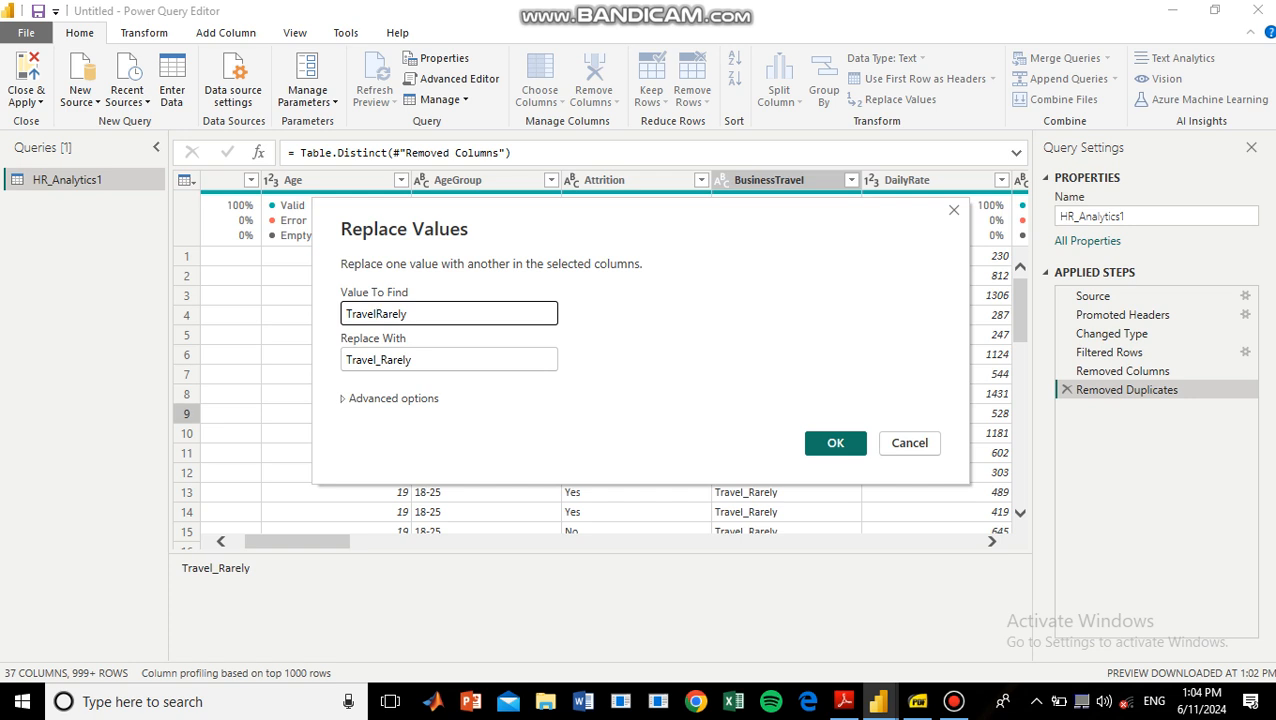
left_click(412, 359)
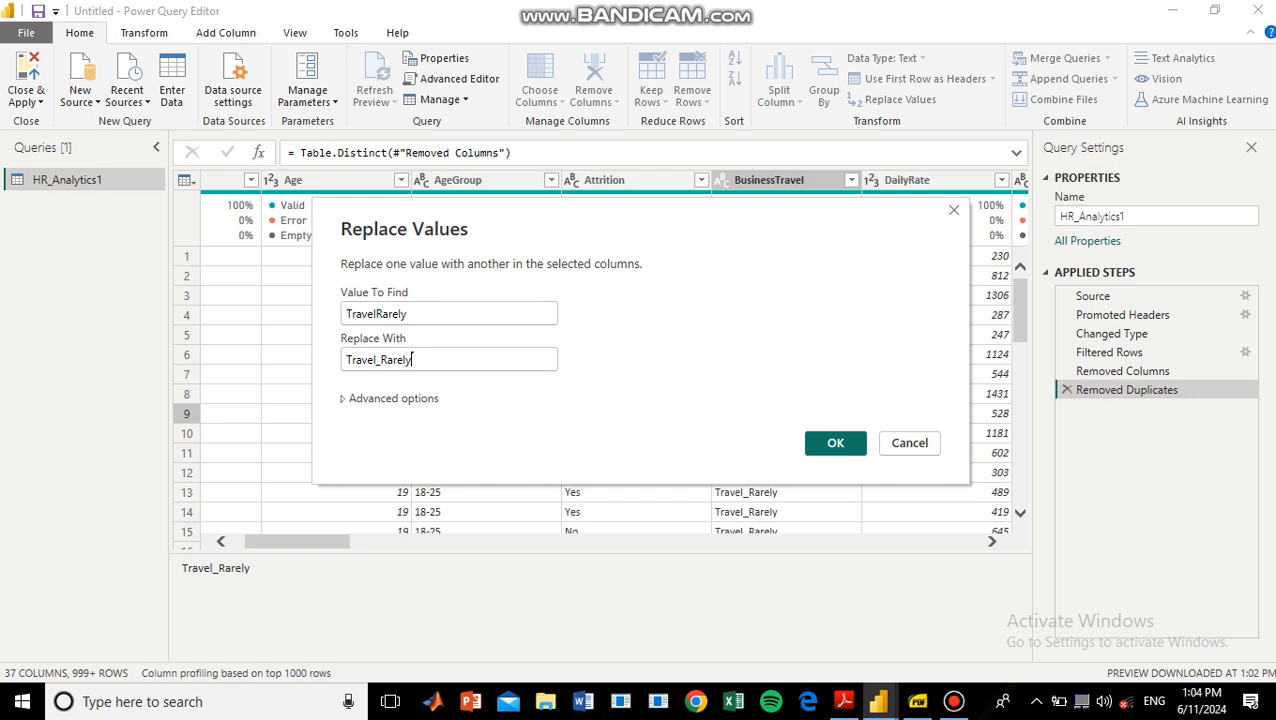
left_click(835, 443)
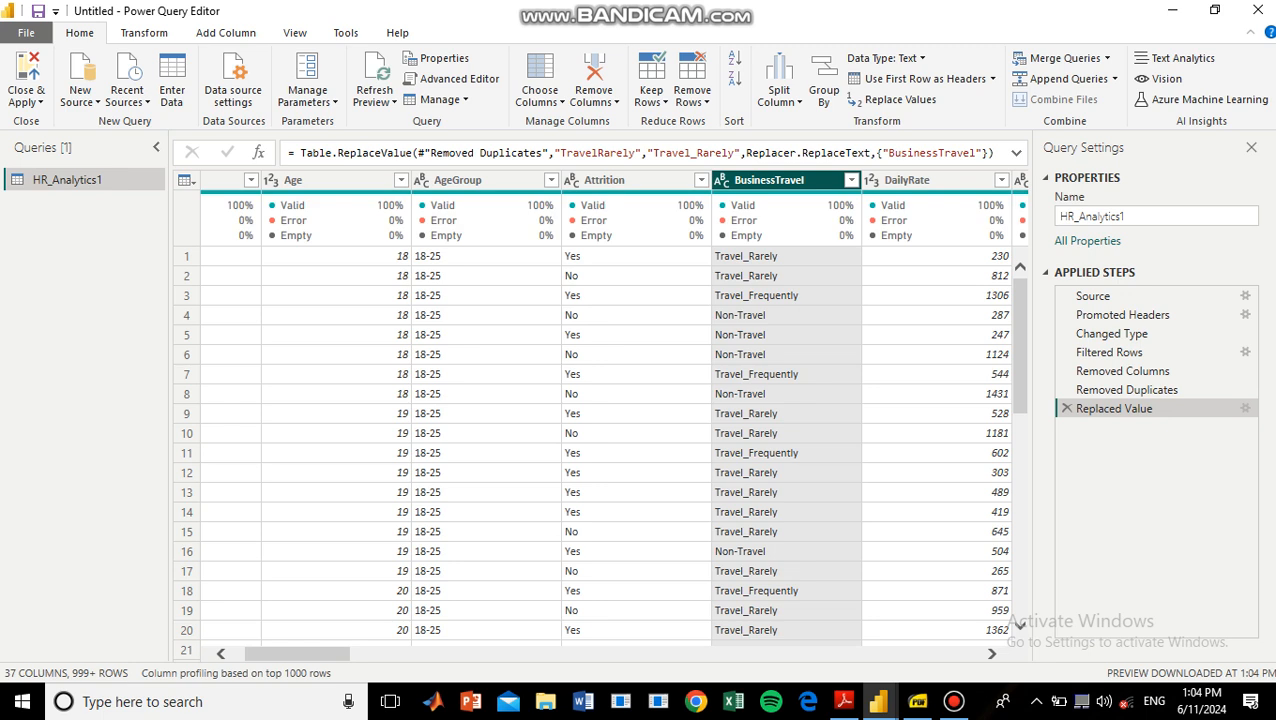
left_click(851, 180)
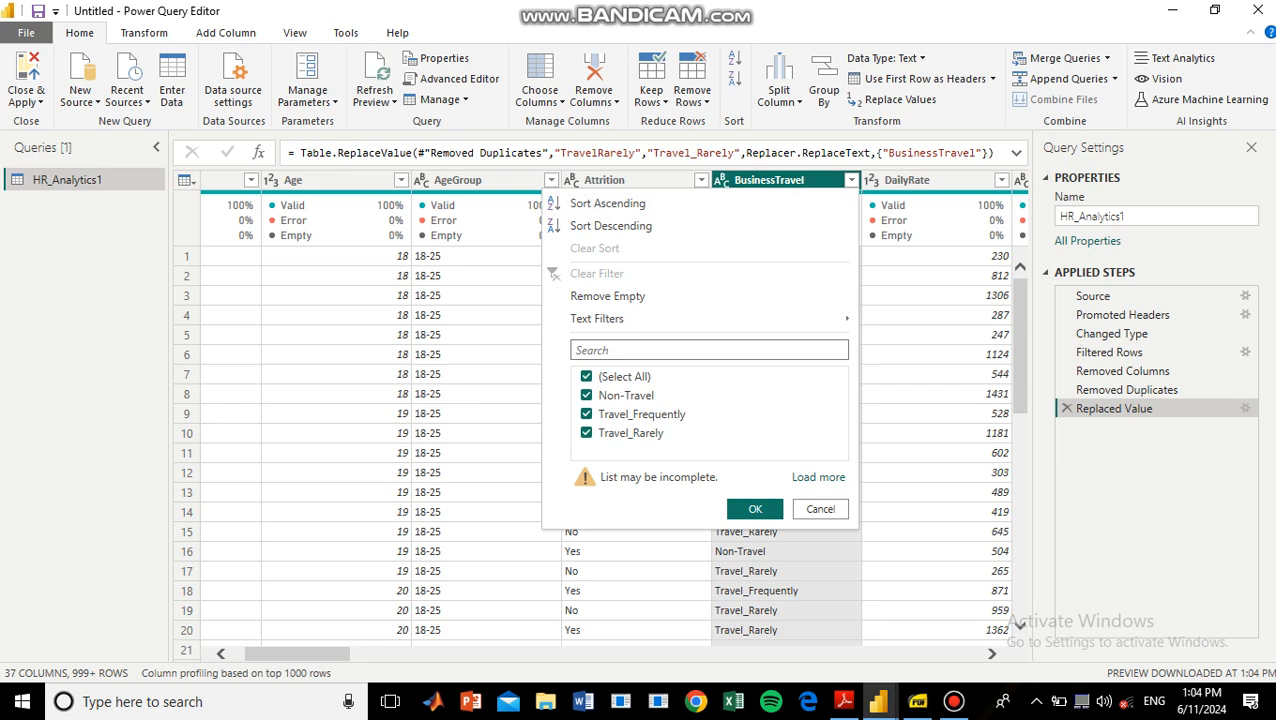
key("alt")
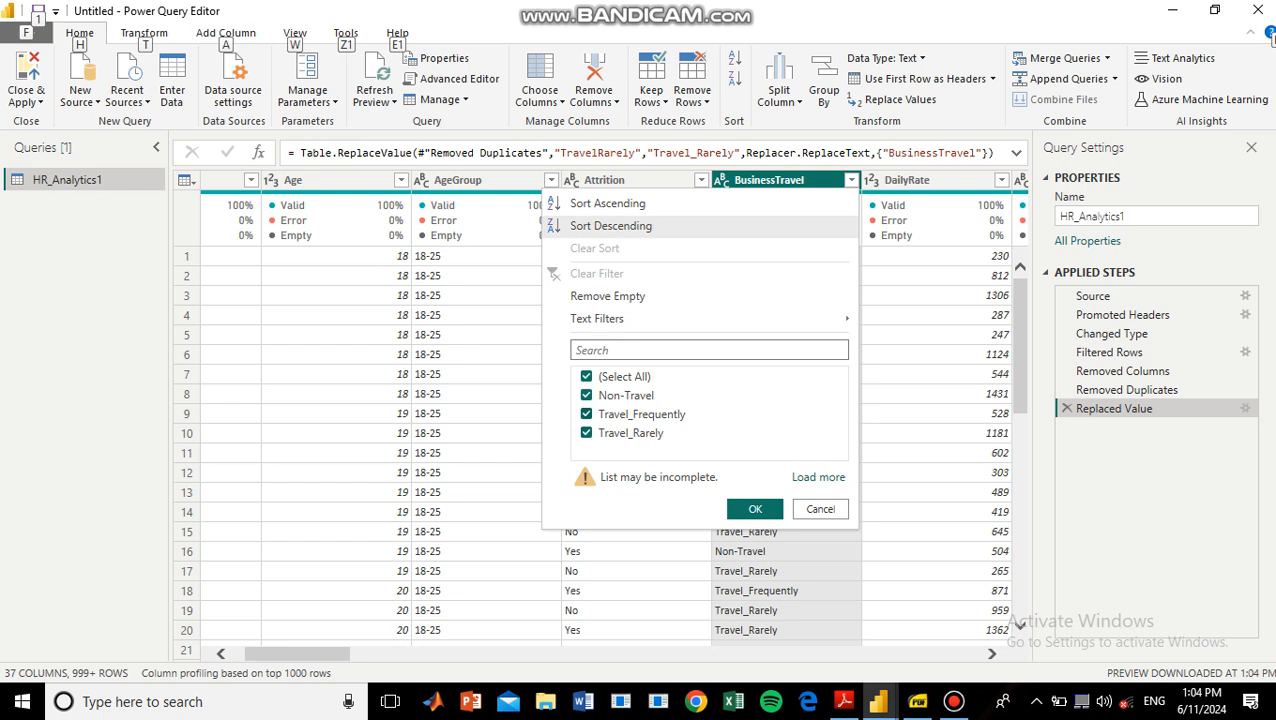
key("Escape")
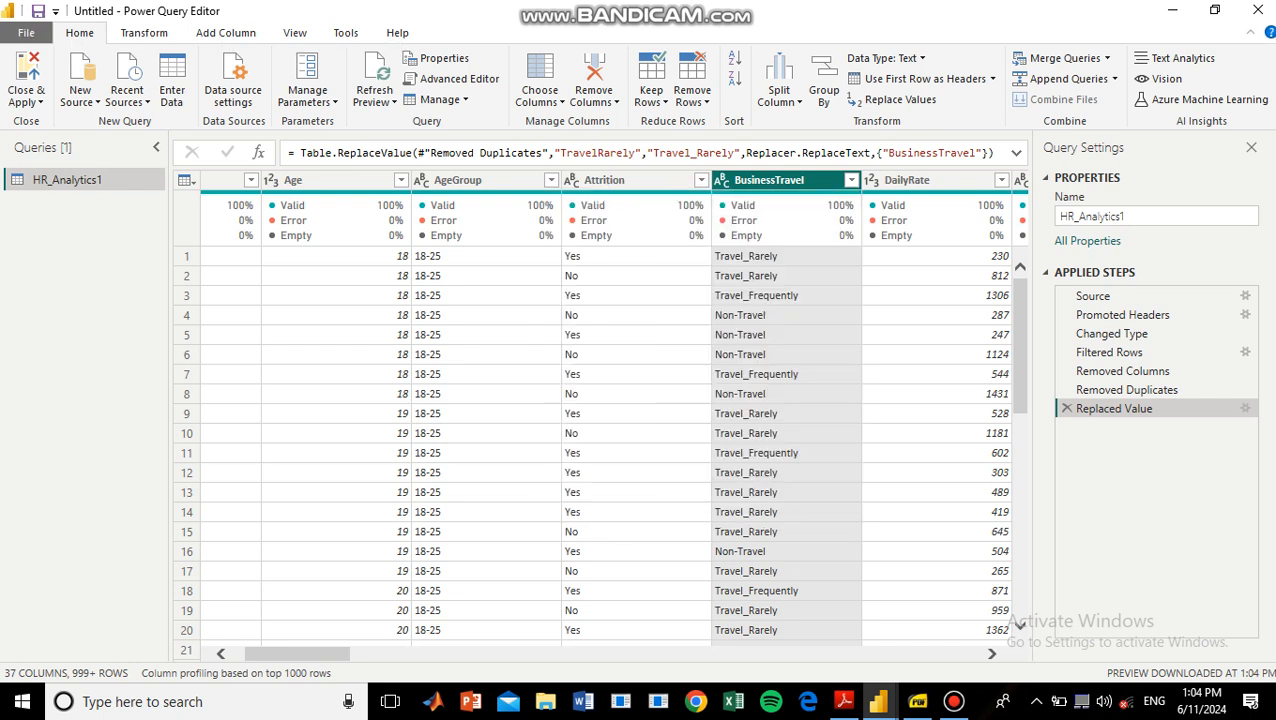
Detect the data types of all columns in the HR_Analytics1 table automatically.
left_click_drag(290, 654, 268, 654)
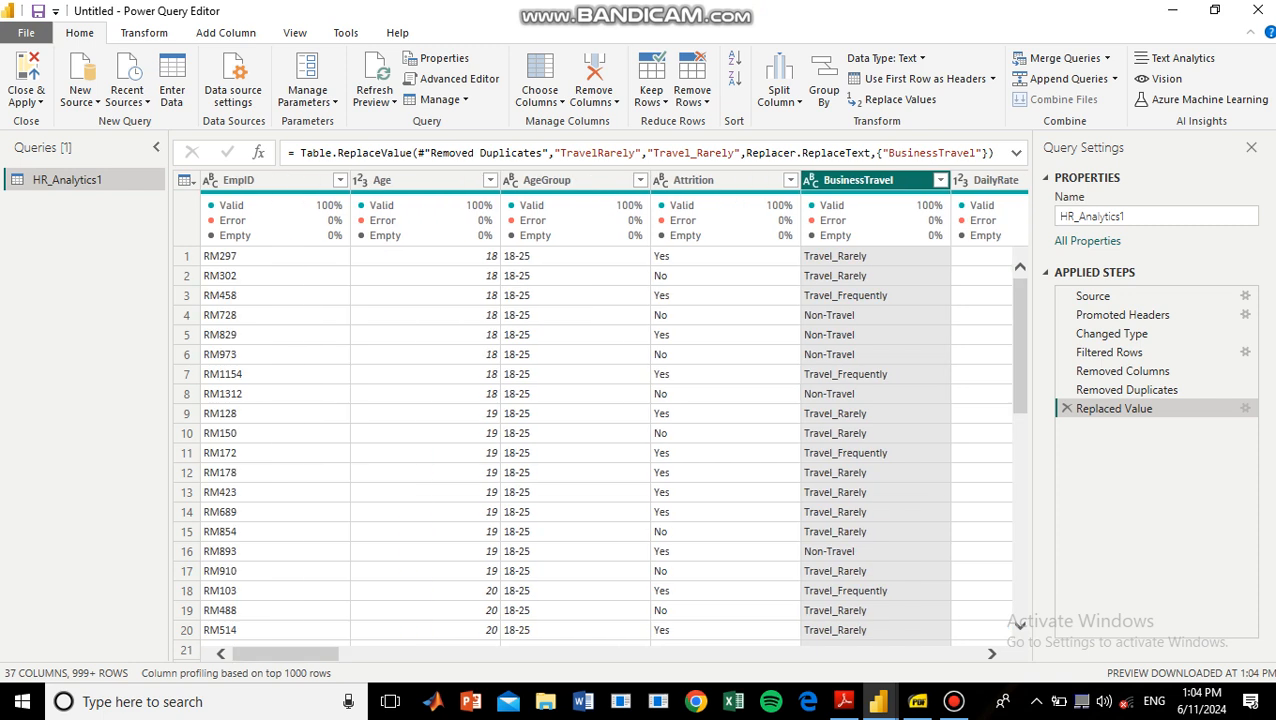
left_click(262, 181)
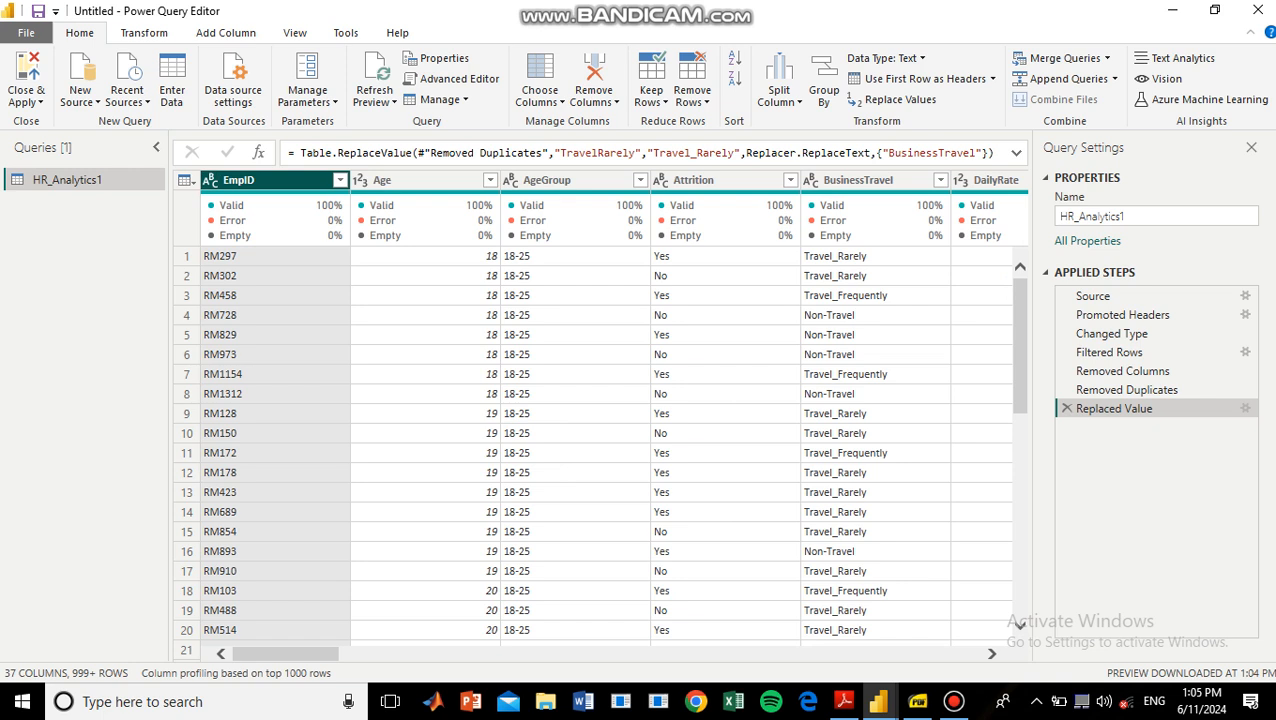
left_click(400, 181)
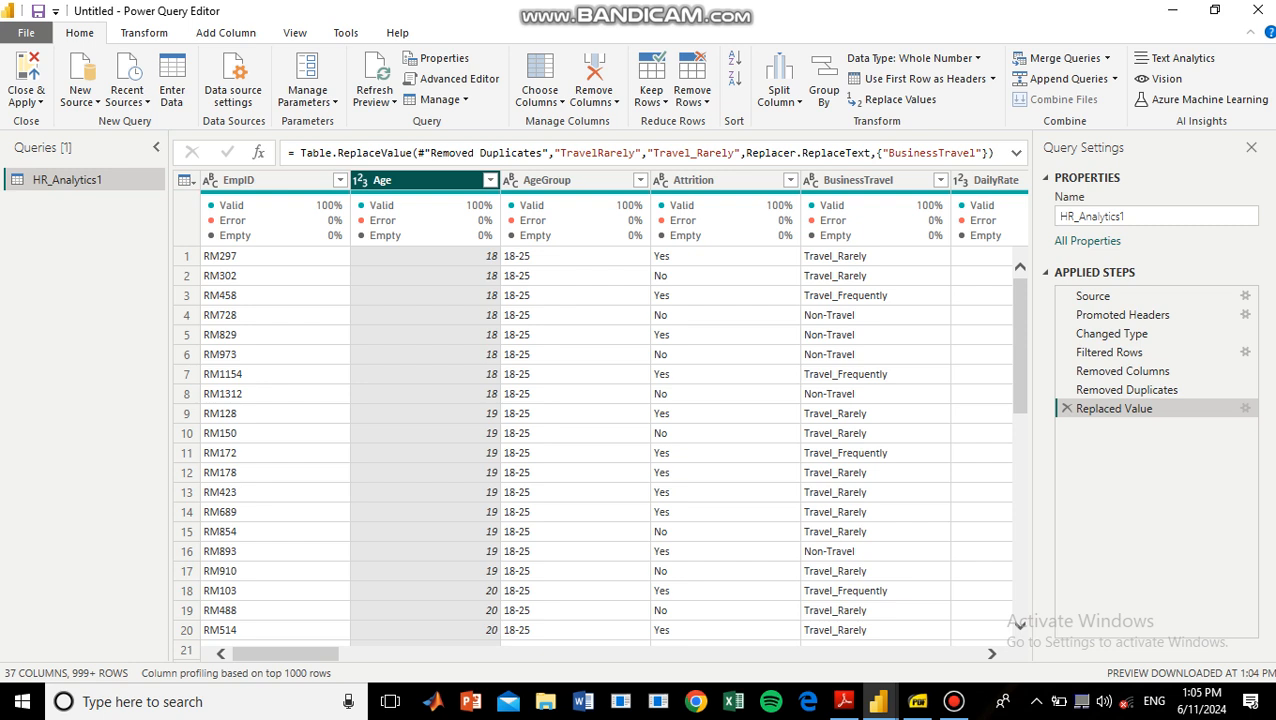
left_click(262, 181)
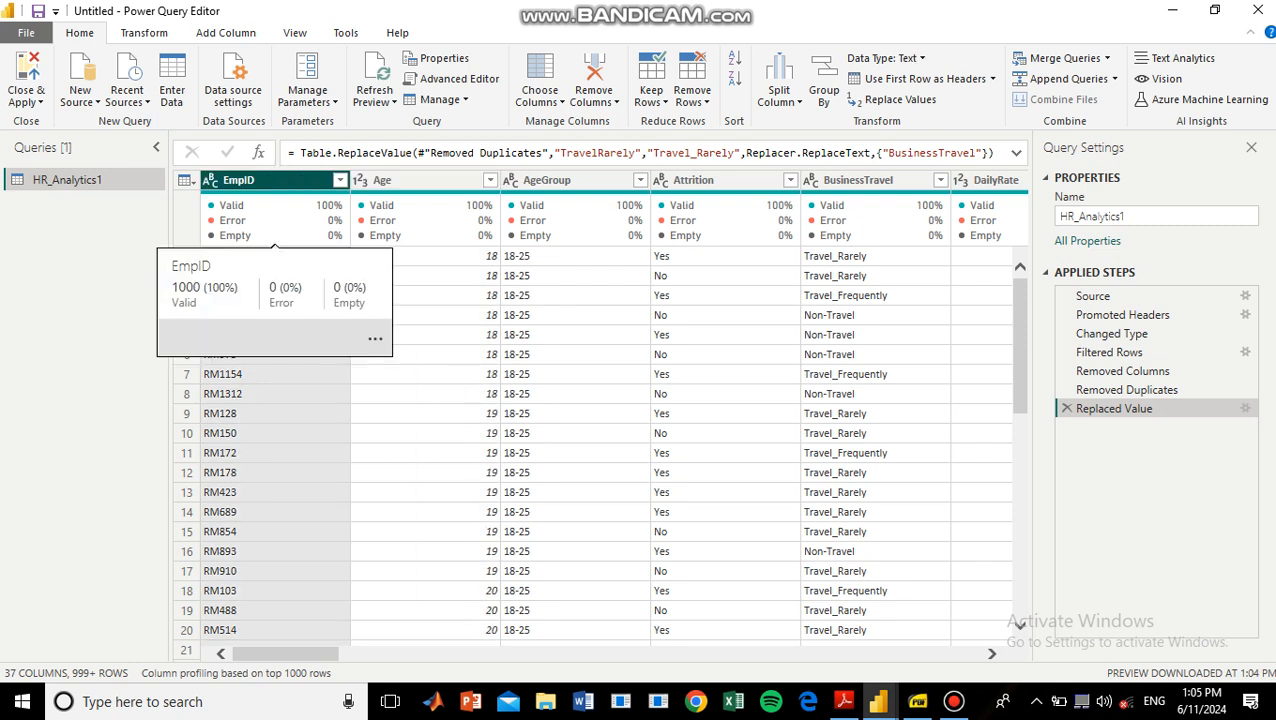
key("ctrl+a")
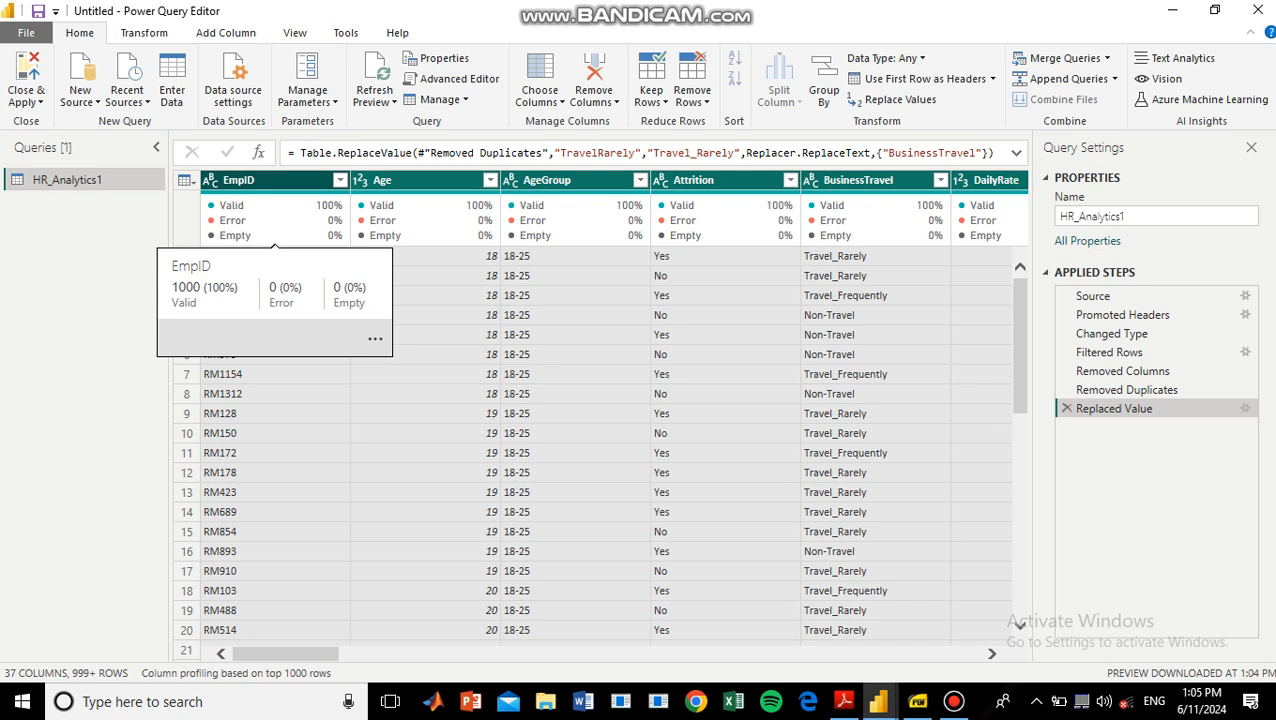
left_click(144, 32)
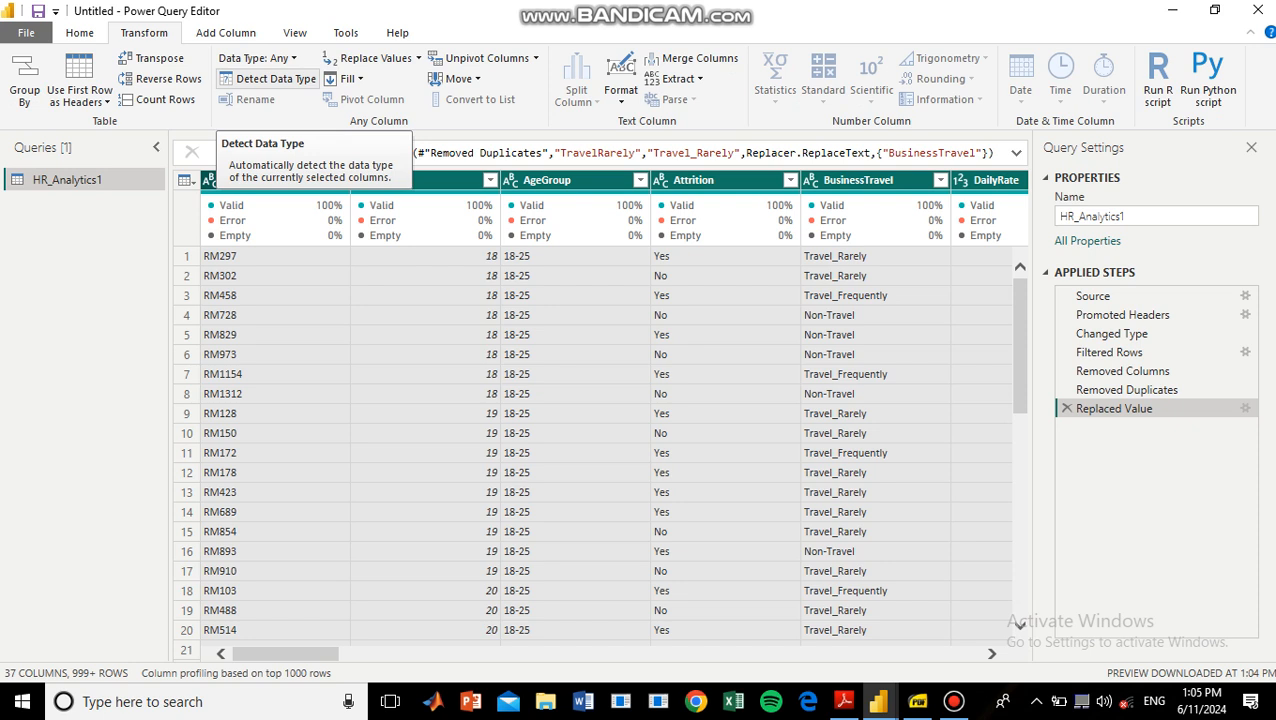
left_click(266, 78)
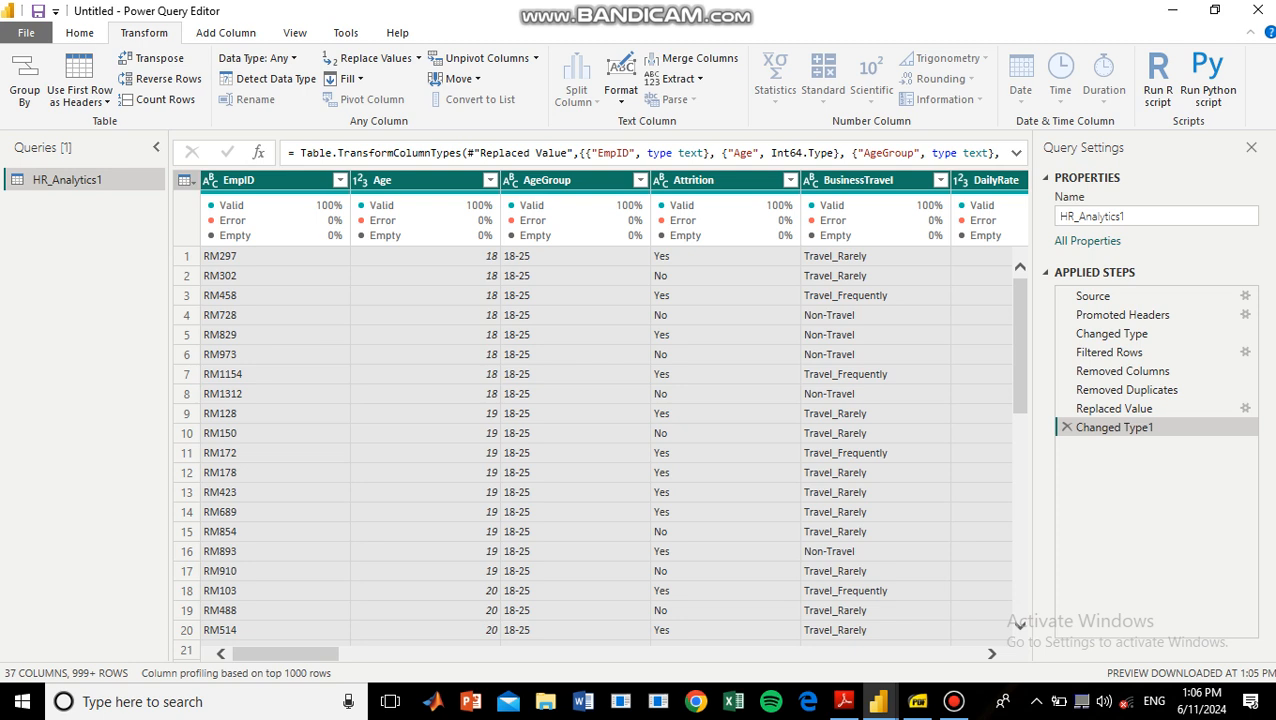
Close the query editor and apply the pending changes to load HR_Analytics1 into the report.
left_click(79, 32)
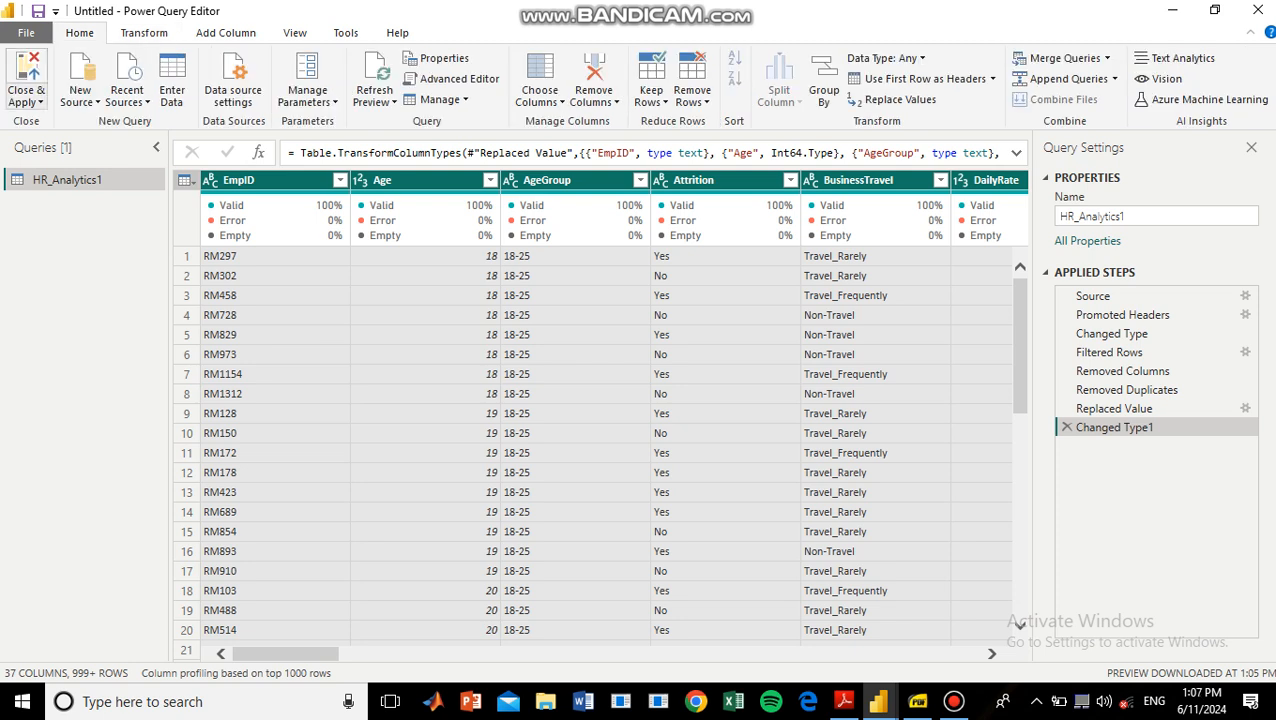
left_click(26, 100)
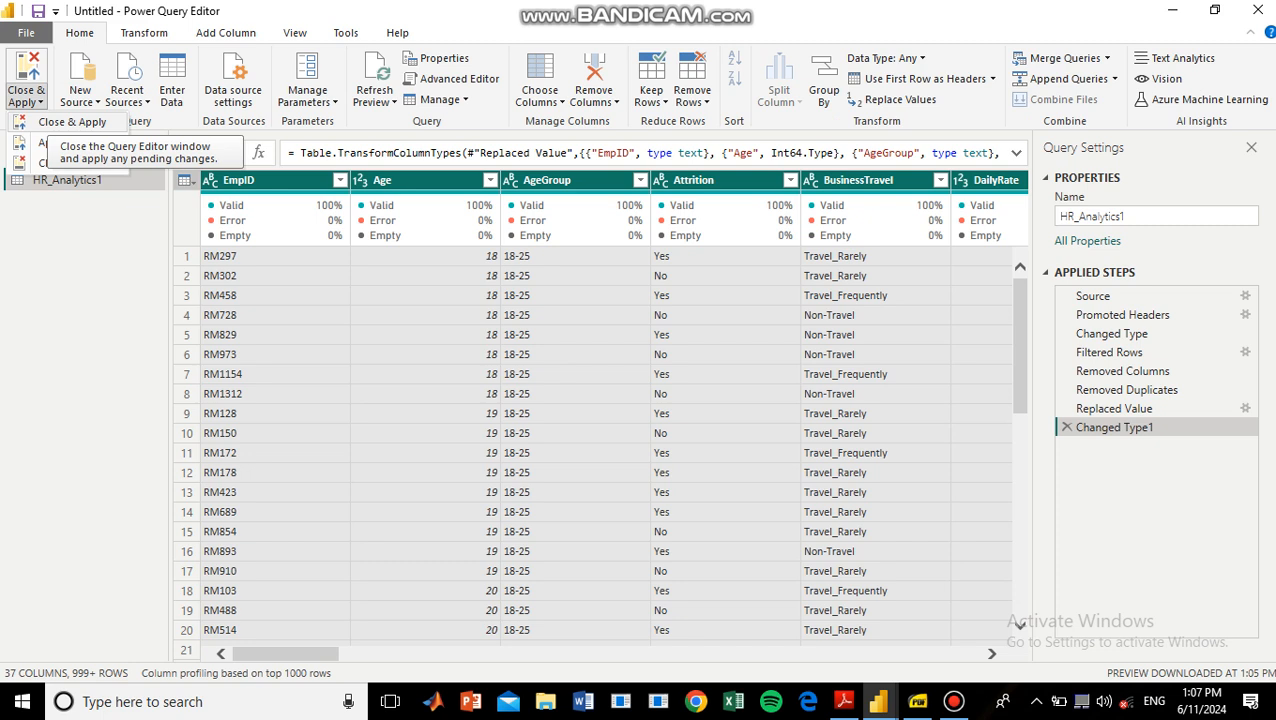
left_click(60, 121)
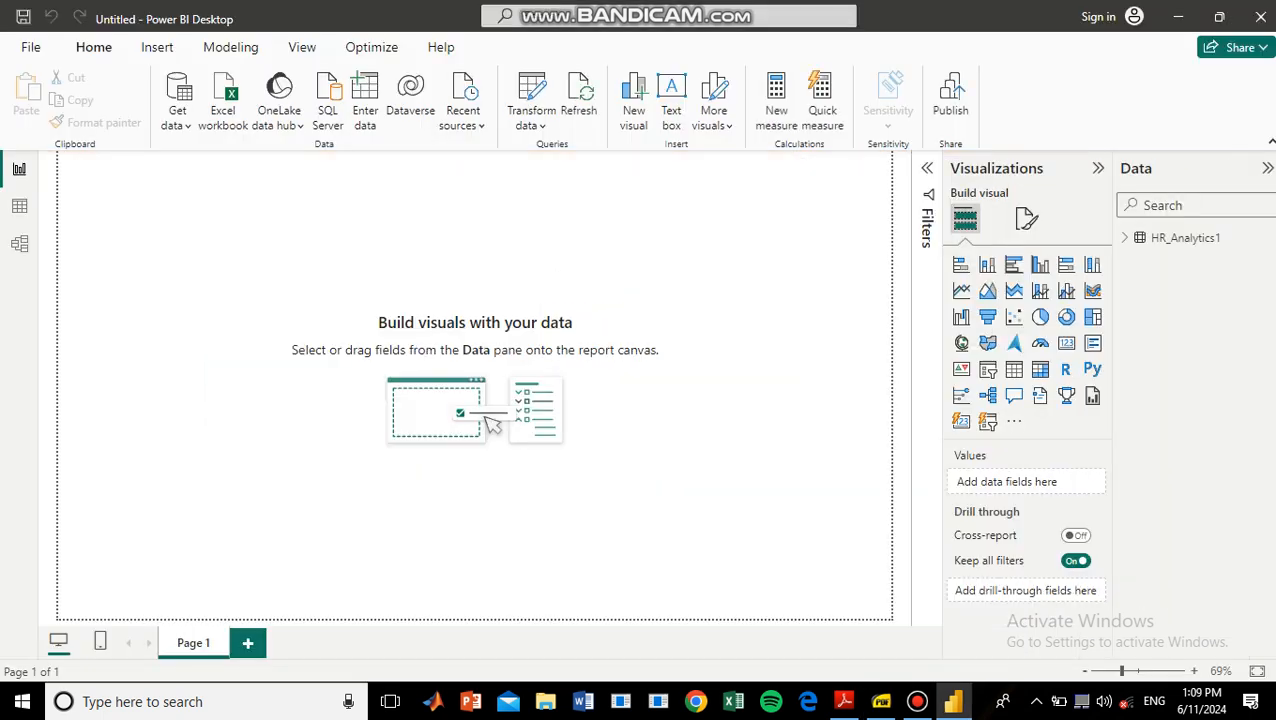
key("alt")
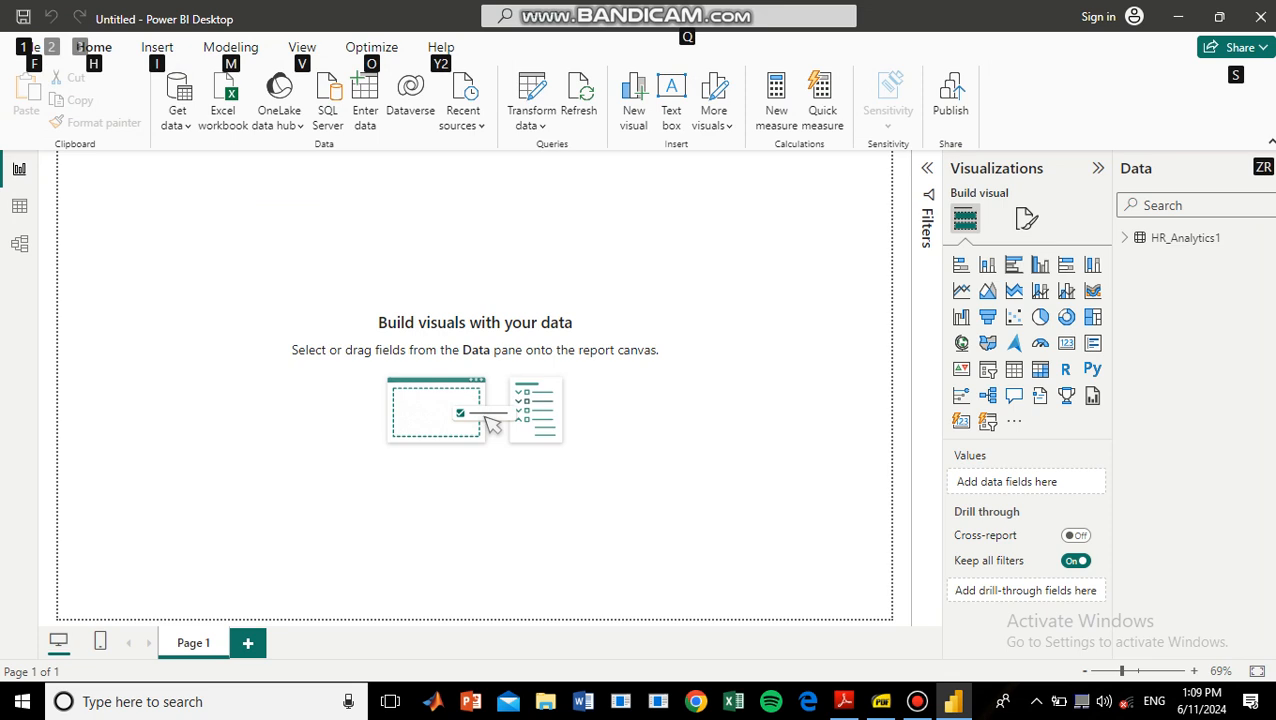
key("Escape")
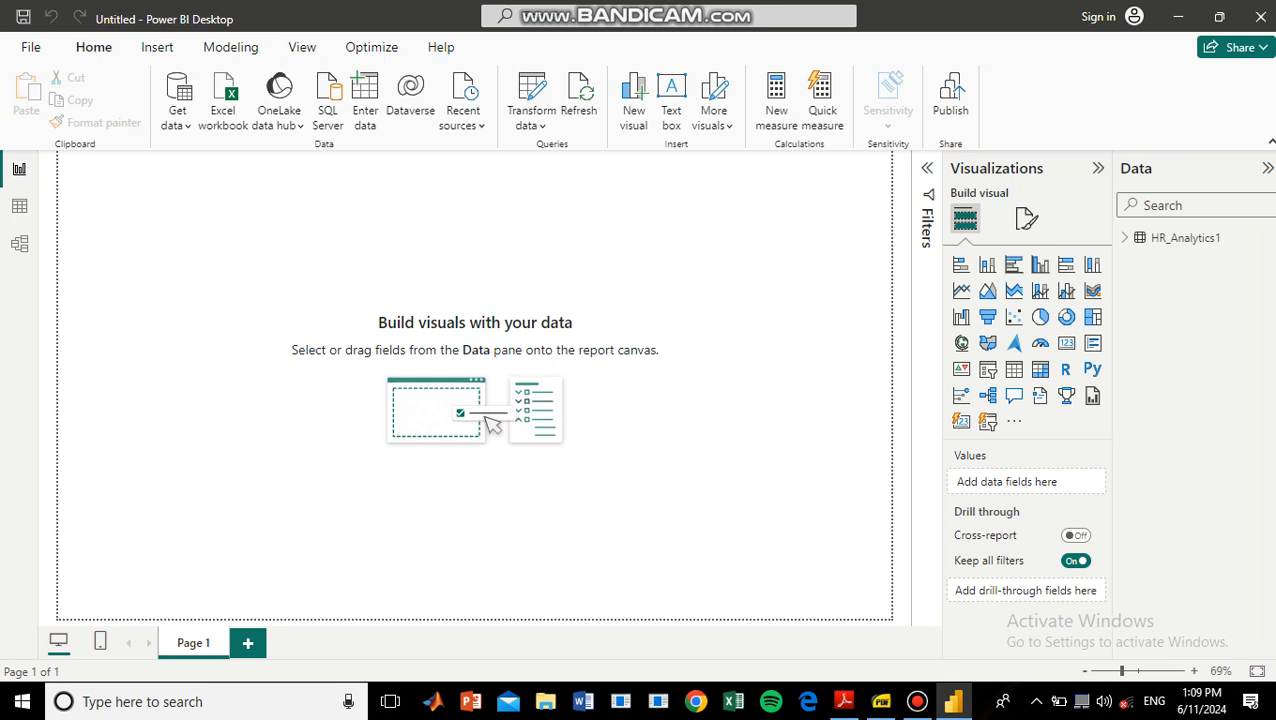
Add a Card visual to Page 1, shrink it and place it in the upper-left part of the canvas.
key("alt")
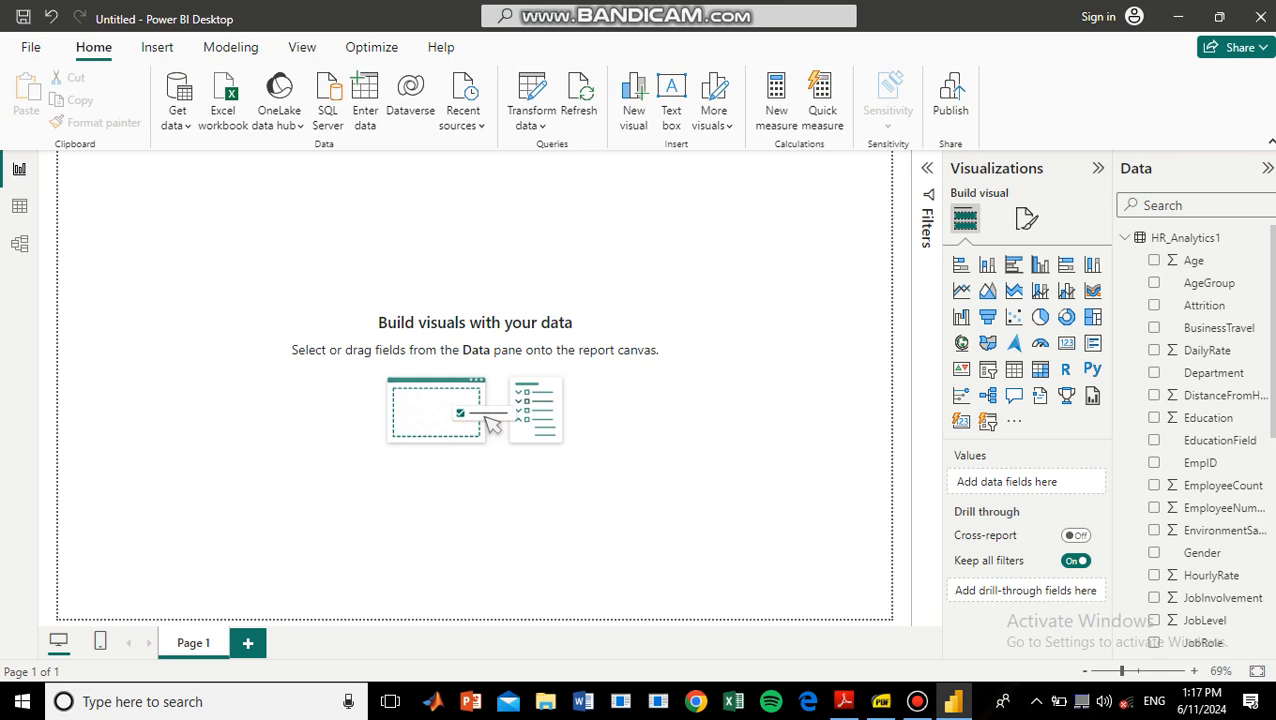
left_click(1066, 343)
left_click_drag(155, 240, 266, 279)
left_click_drag(266, 189, 266, 205)
left_click_drag(357, 204, 338, 271)
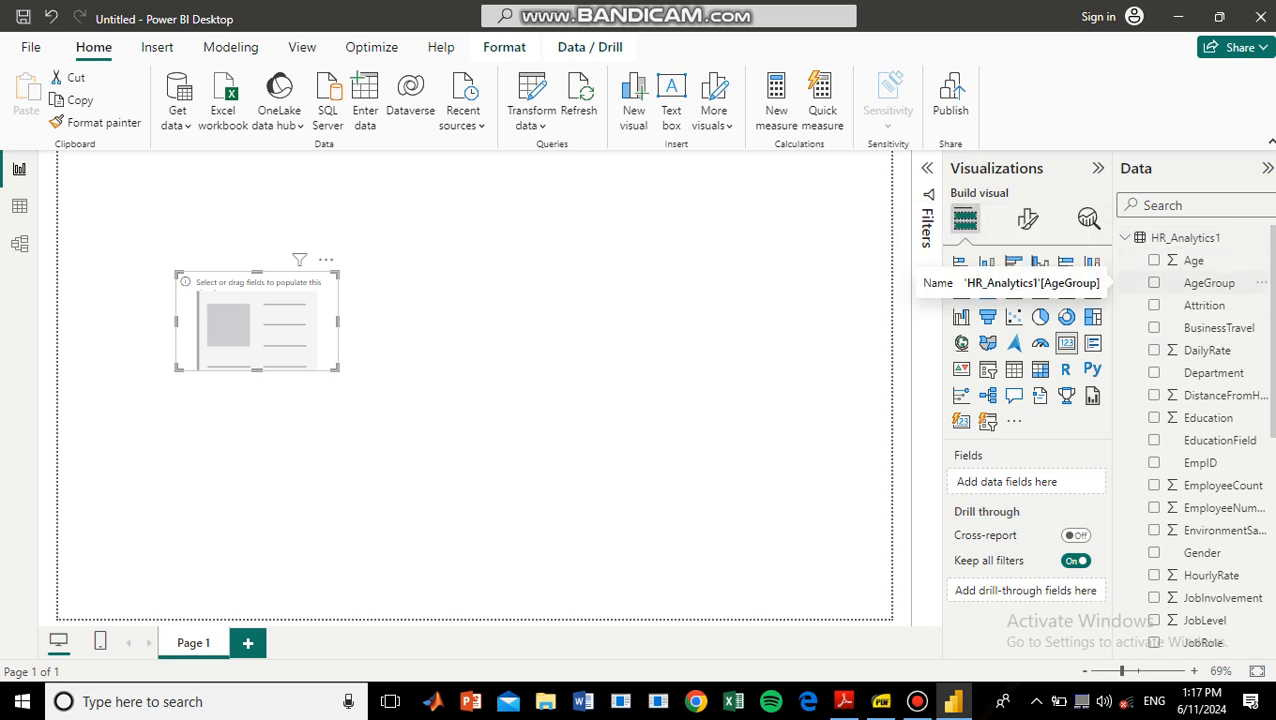
Add the EmpID field from HR_Analytics1 to the card visual.
scroll(1210, 350, "down", 5)
scroll(1210, 400, "up", 5)
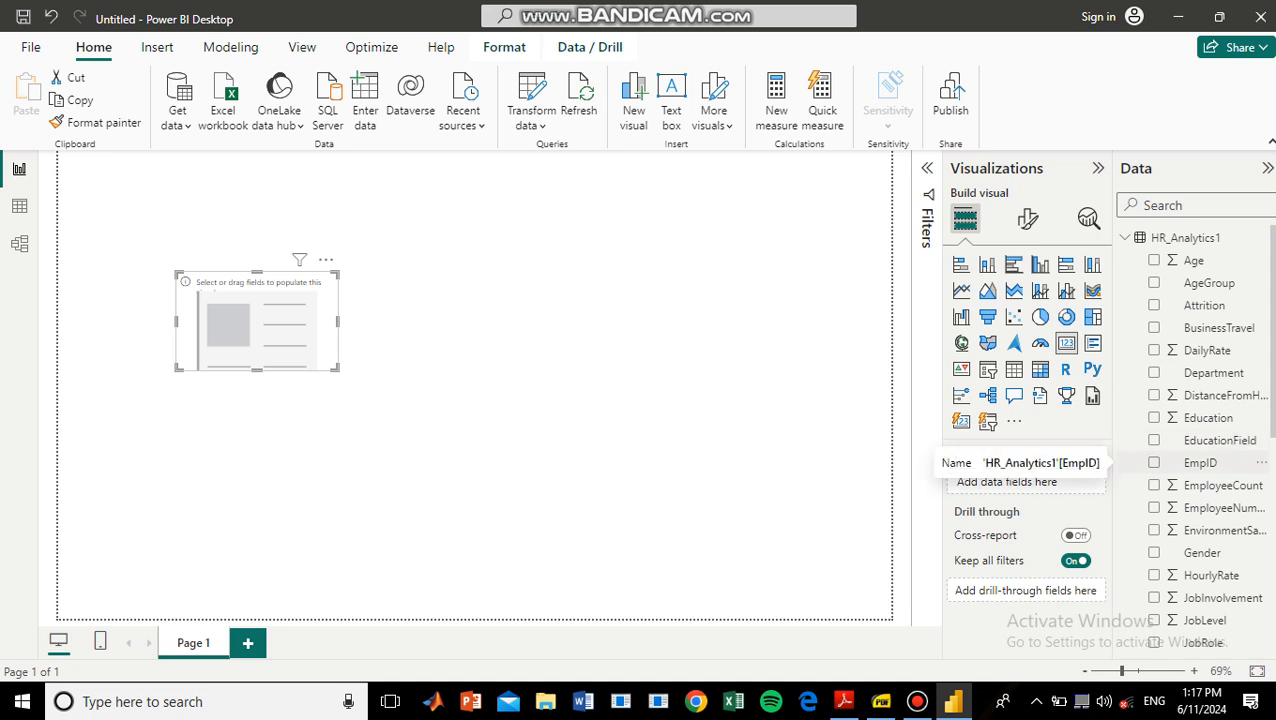
left_click_drag(1200, 462, 1030, 482)
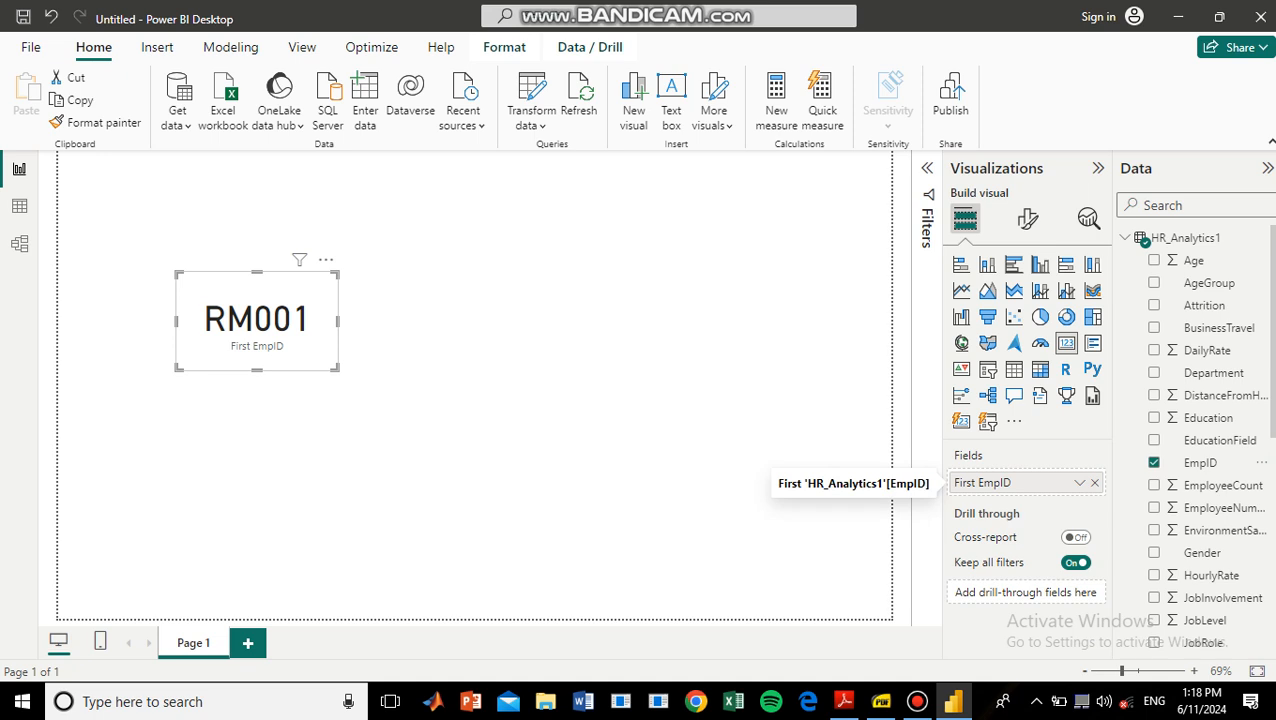
Summarize the card's EmpID field as Count, and shrink and move the card to the canvas's upper-left corner.
left_click(1079, 482)
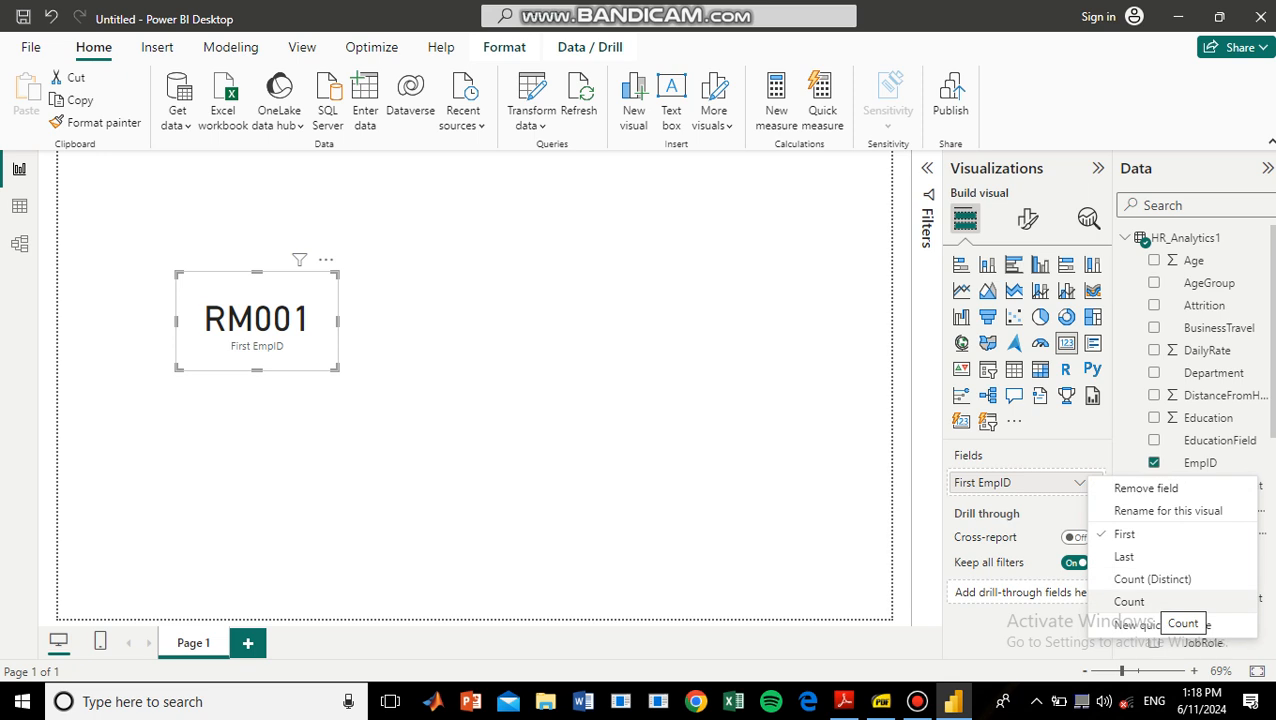
left_click(1135, 601)
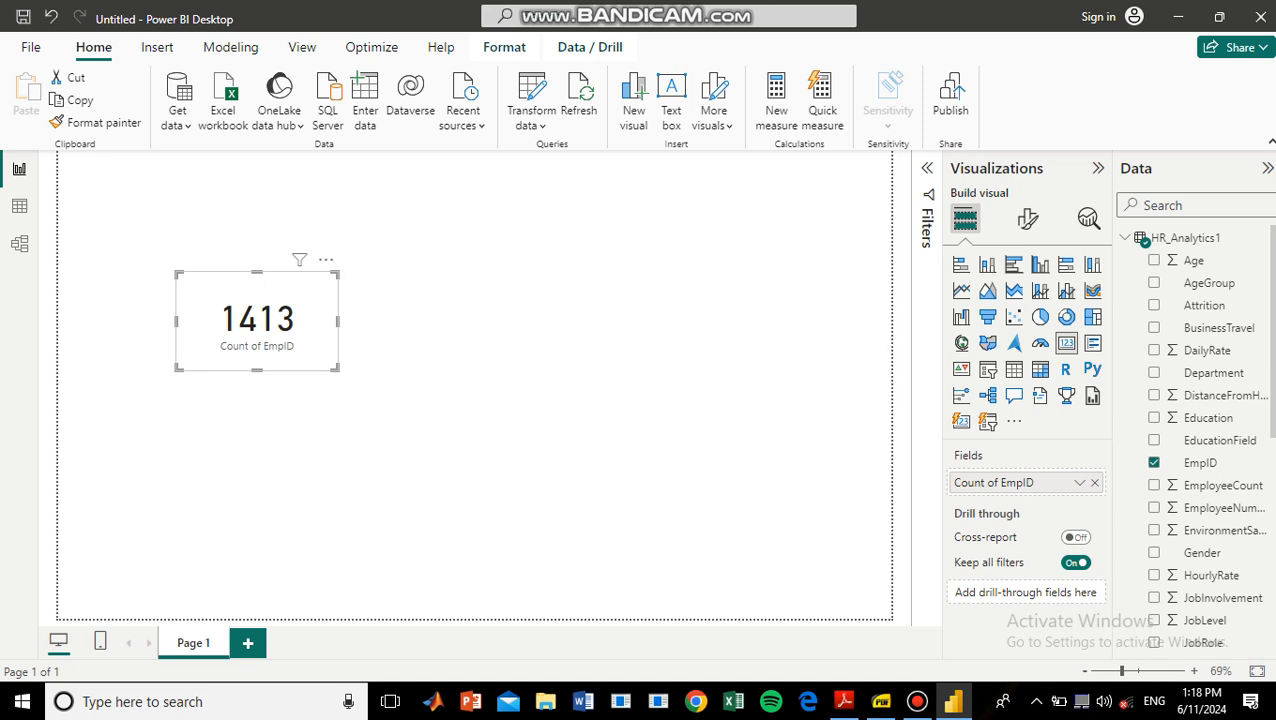
left_click_drag(338, 320, 143, 245)
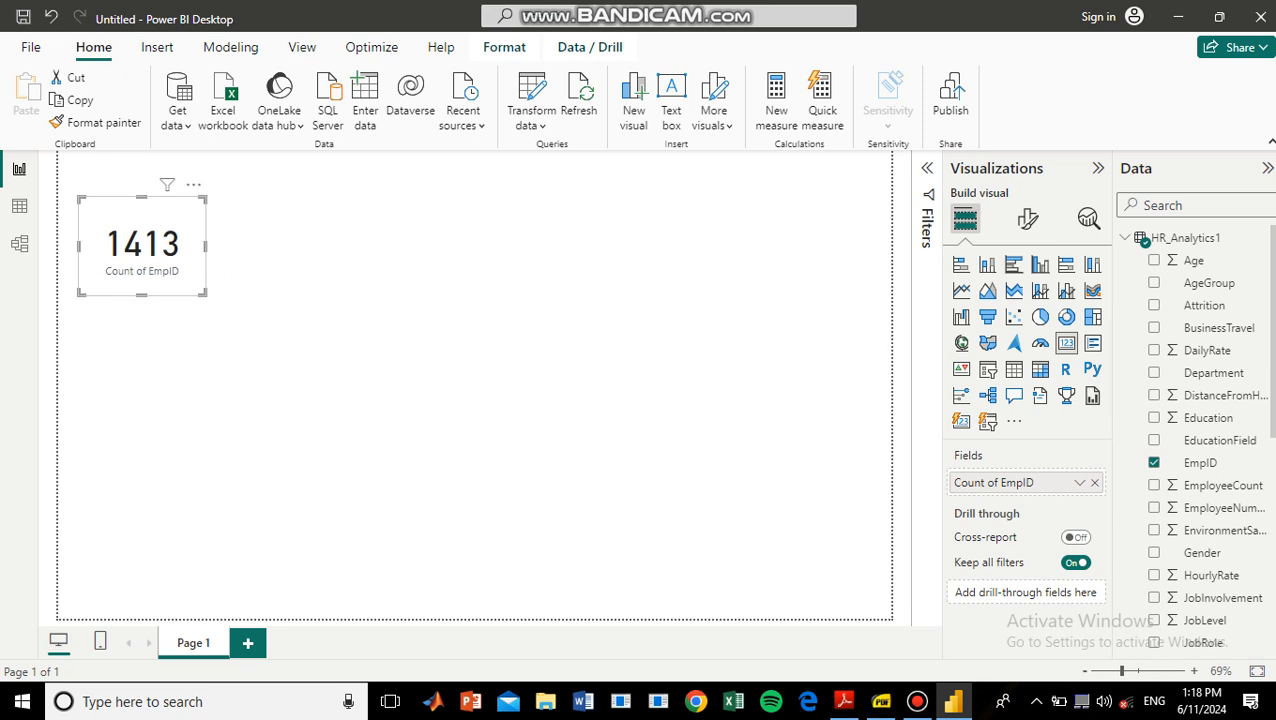
left_click_drag(141, 197, 141, 209)
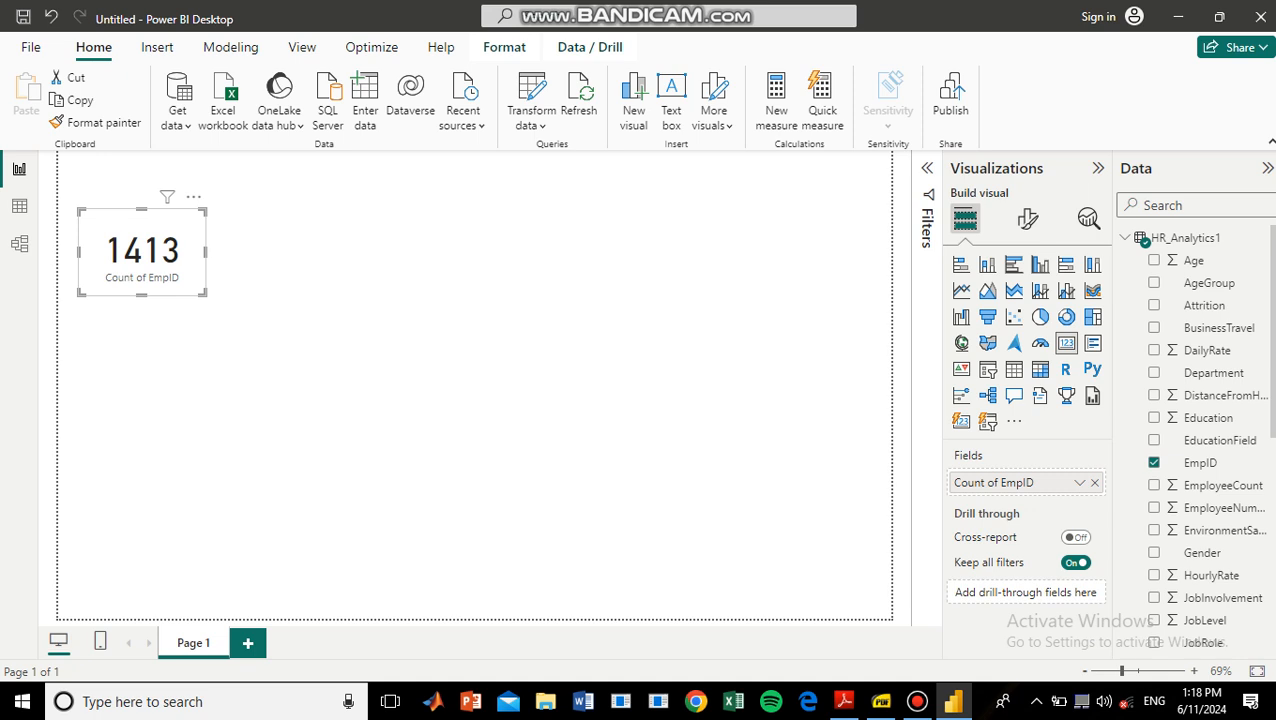
Set the page's canvas background to dark blue with 0% transparency.
left_click(474, 390)
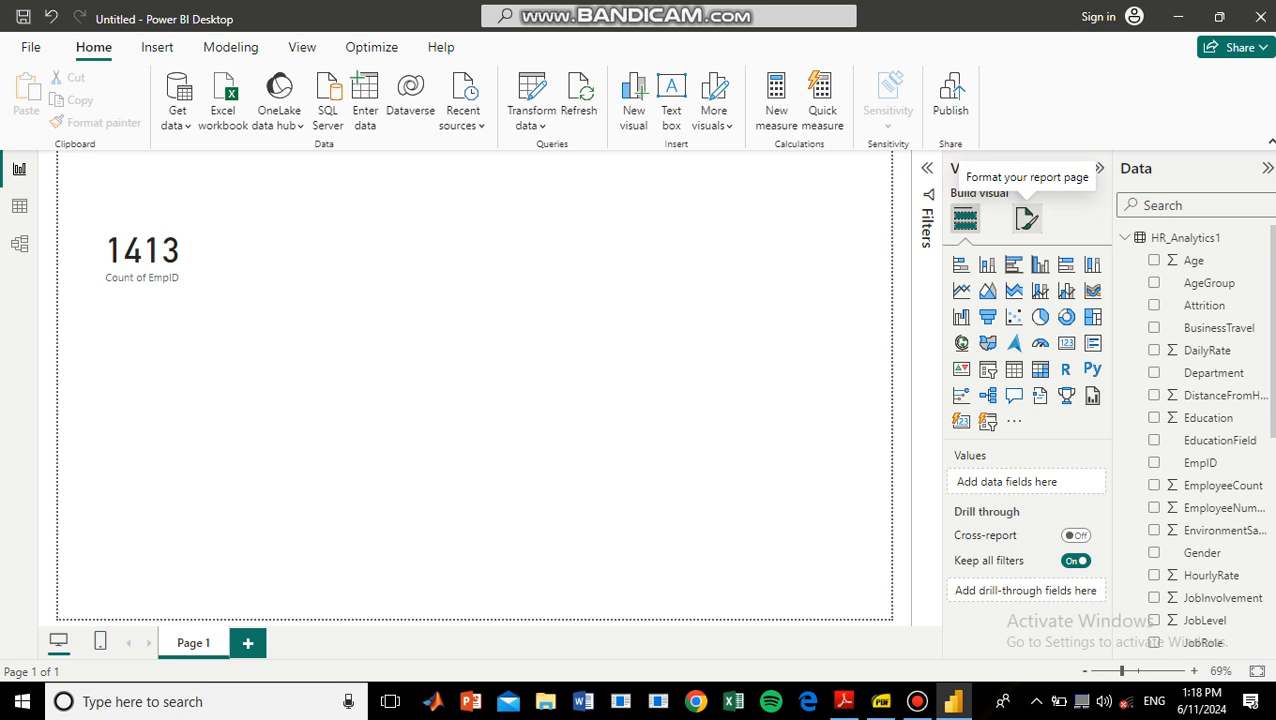
left_click(1027, 218)
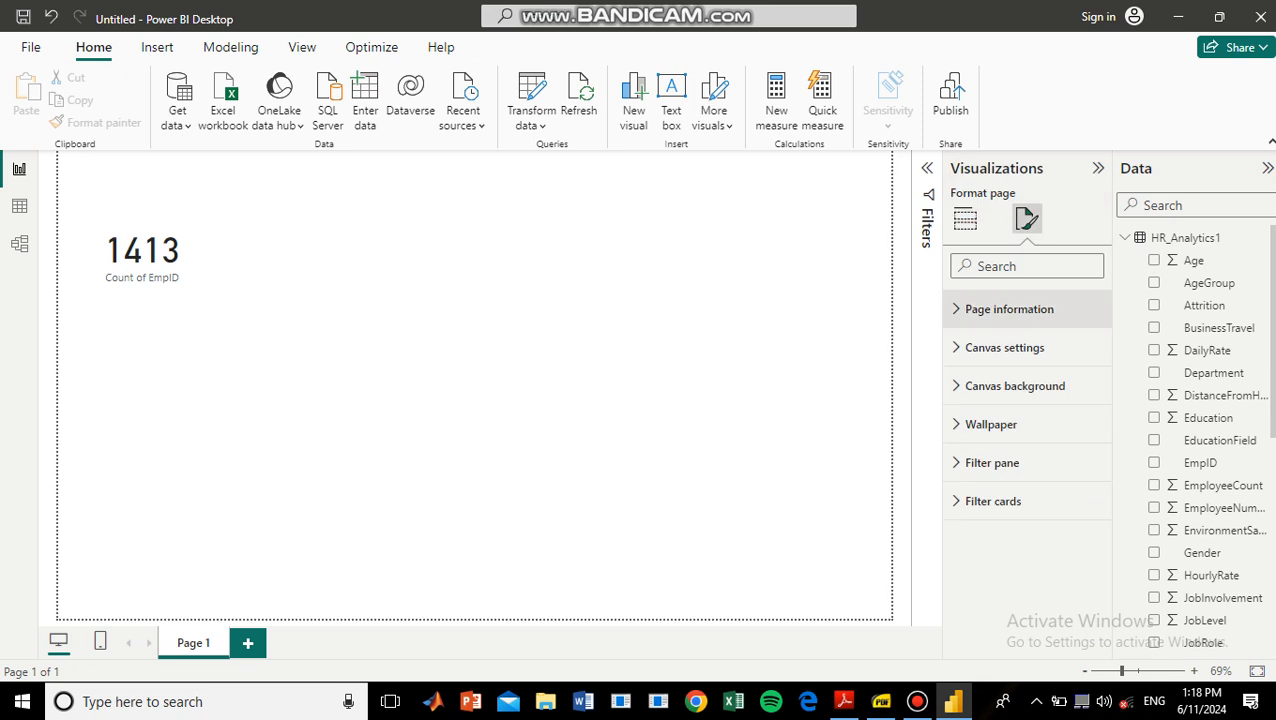
left_click(1000, 424)
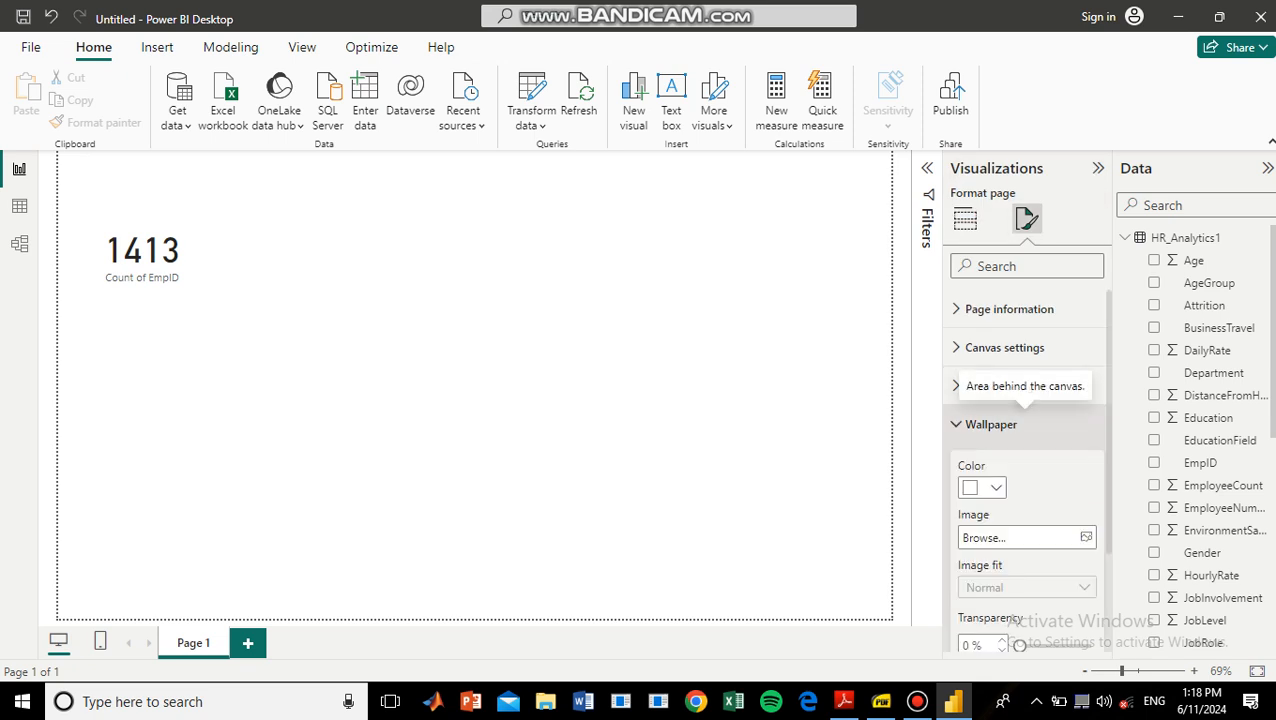
left_click(1000, 424)
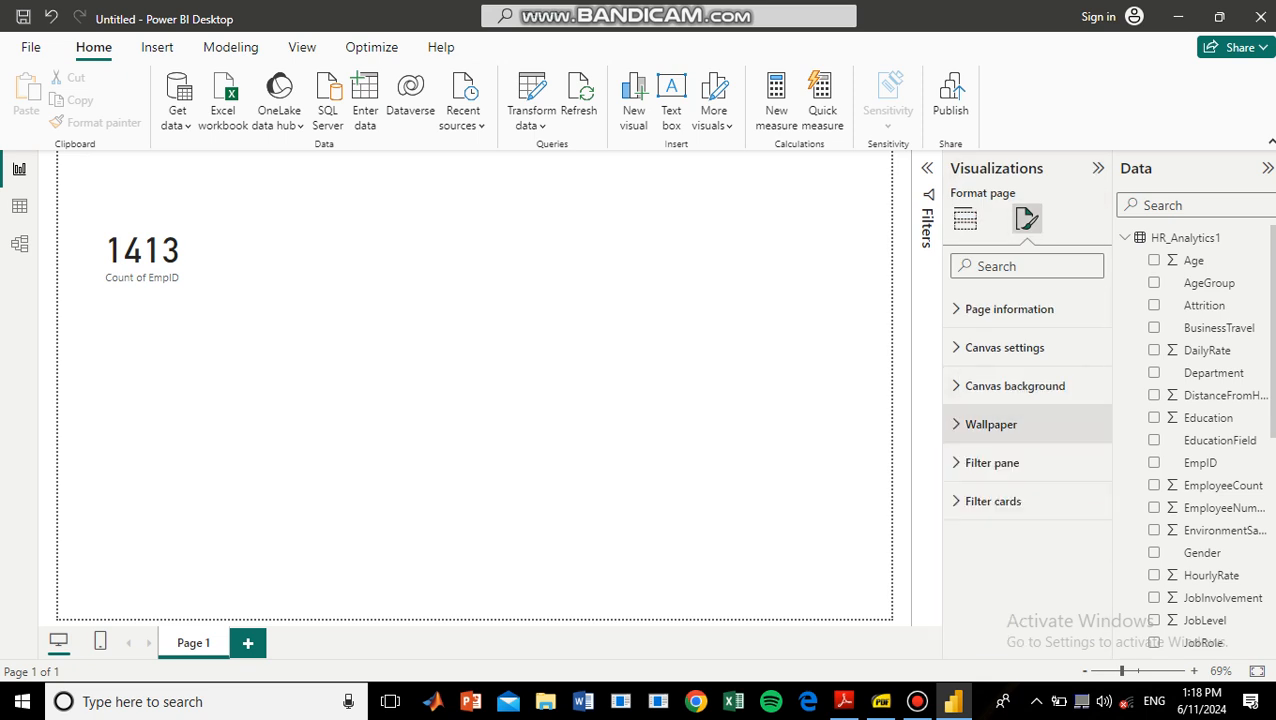
left_click(1015, 386)
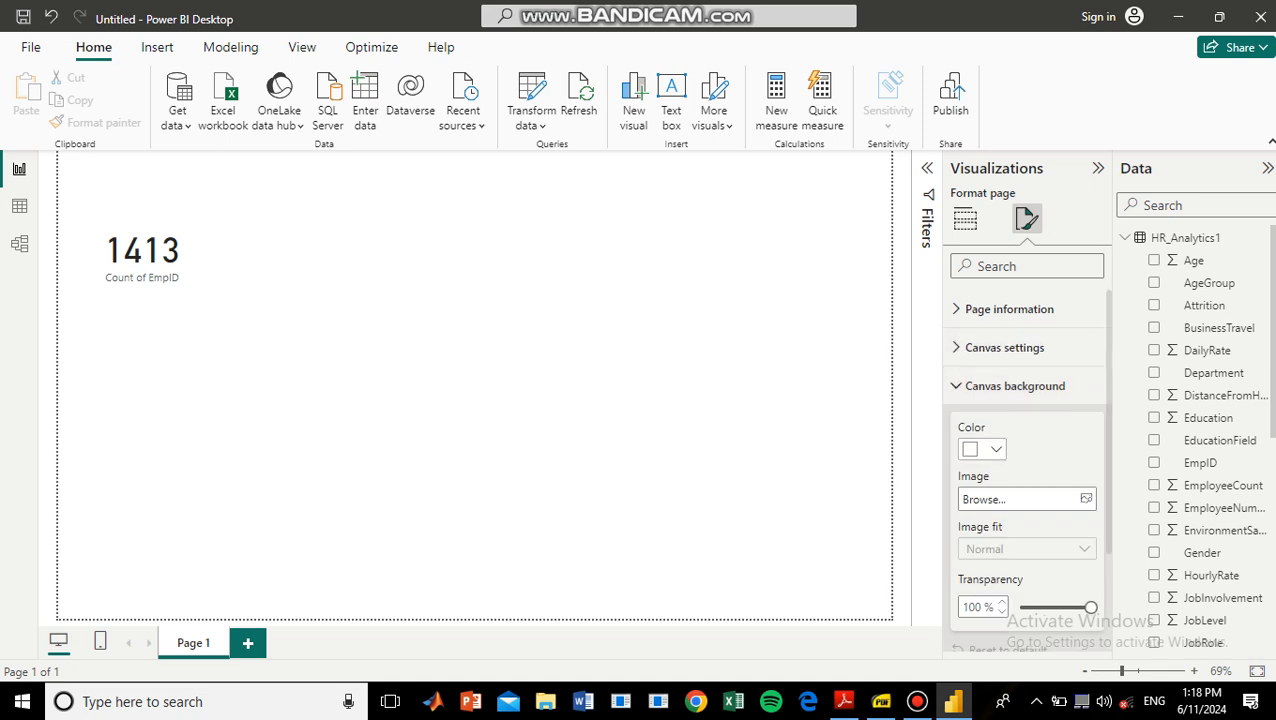
left_click(988, 449)
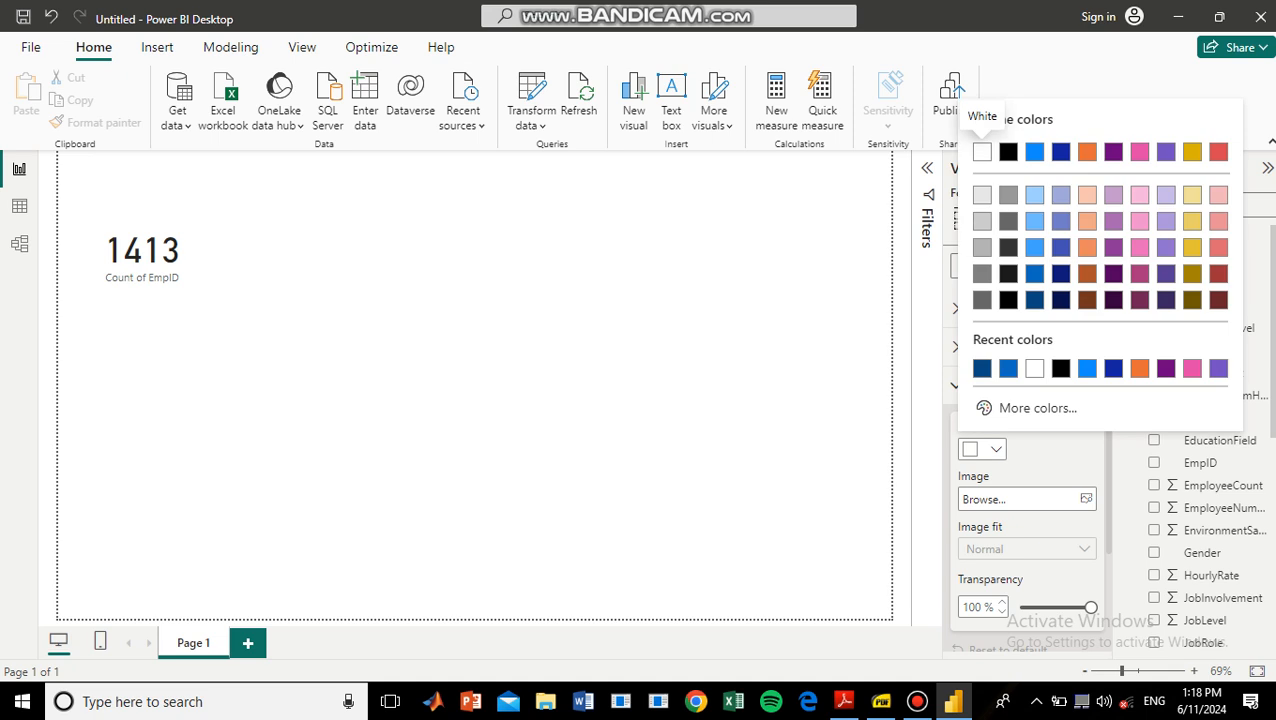
left_click(1061, 274)
left_click_drag(1090, 607, 1020, 607)
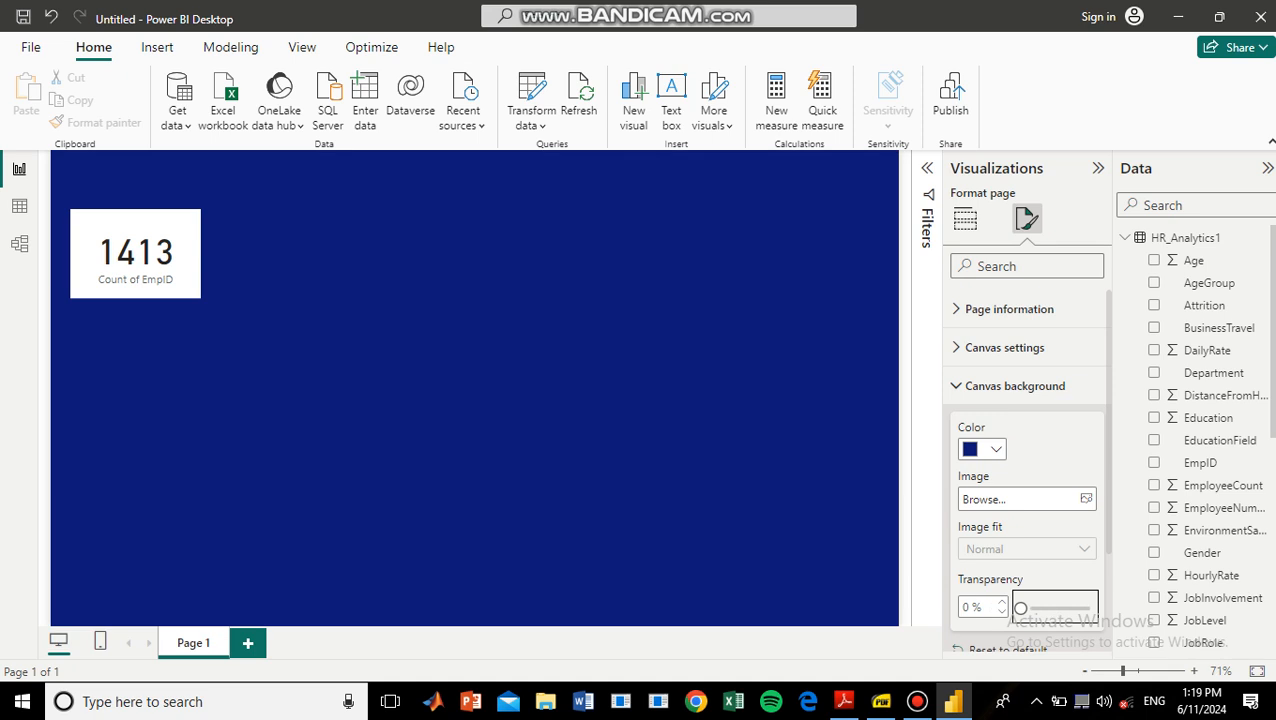
key("alt")
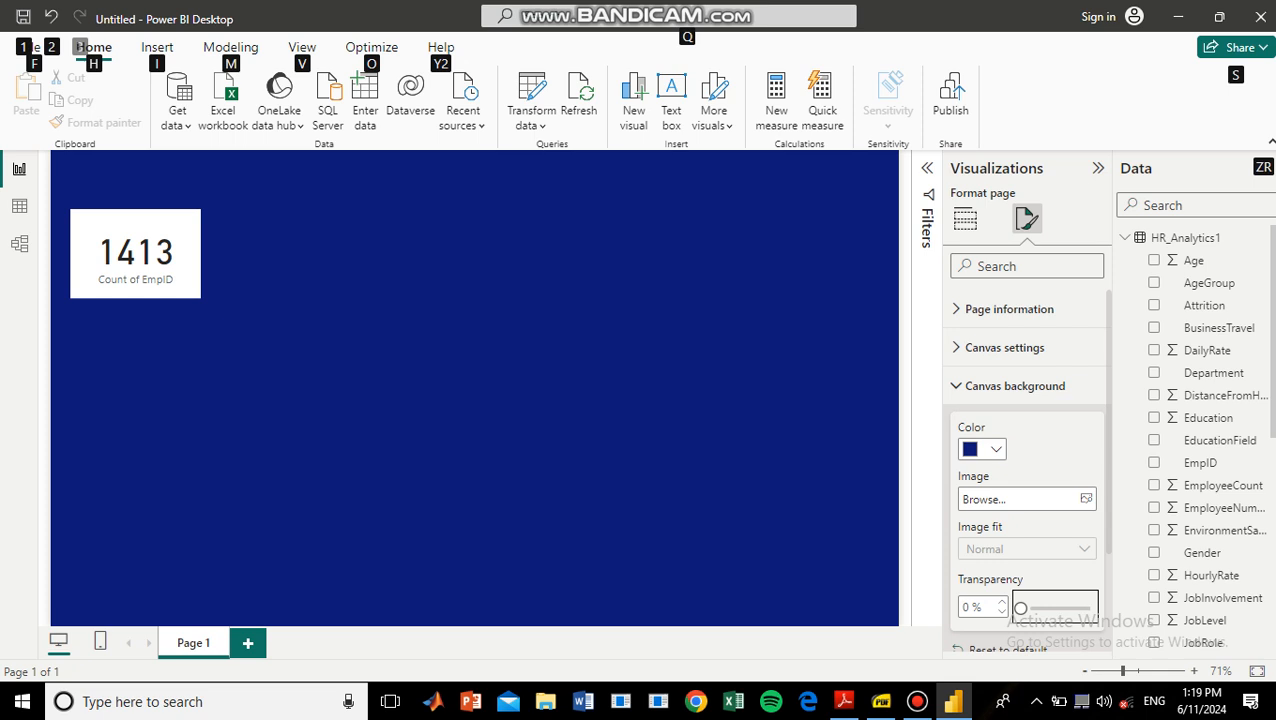
Nudge the EmpID count card slightly and reduce its height.
left_click(136, 254)
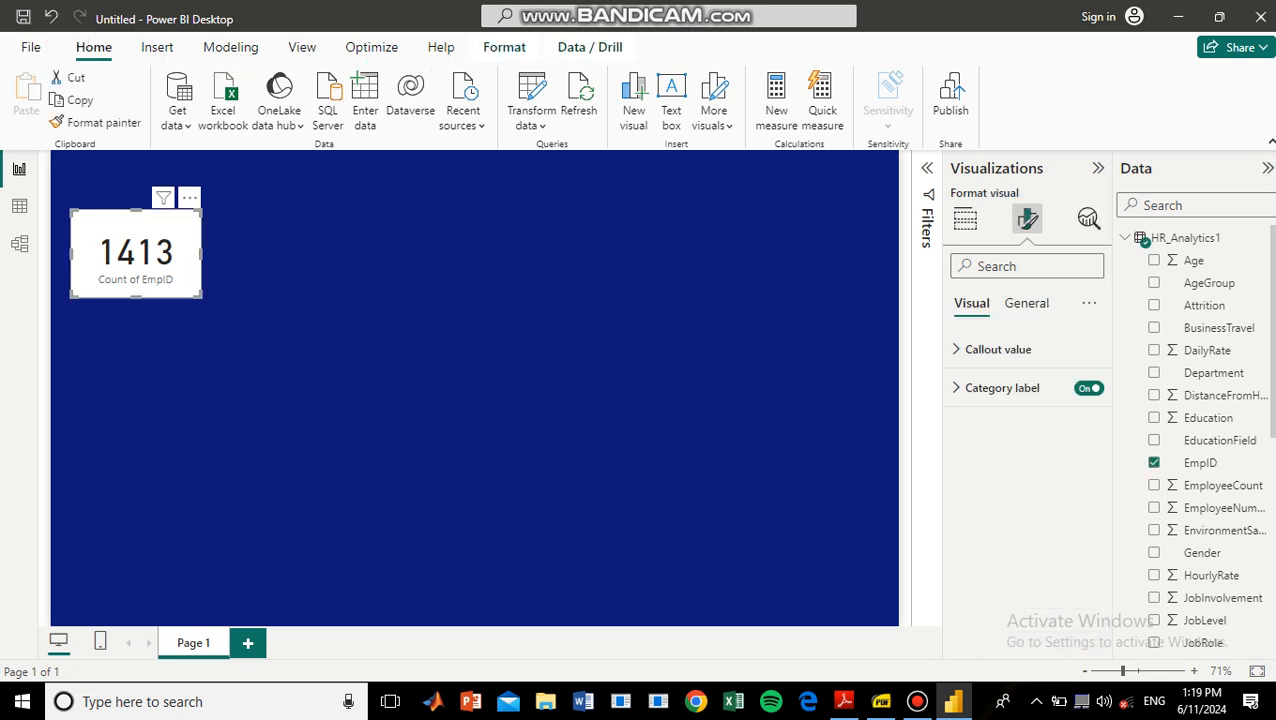
left_click_drag(136, 254, 138, 248)
left_click_drag(138, 204, 138, 215)
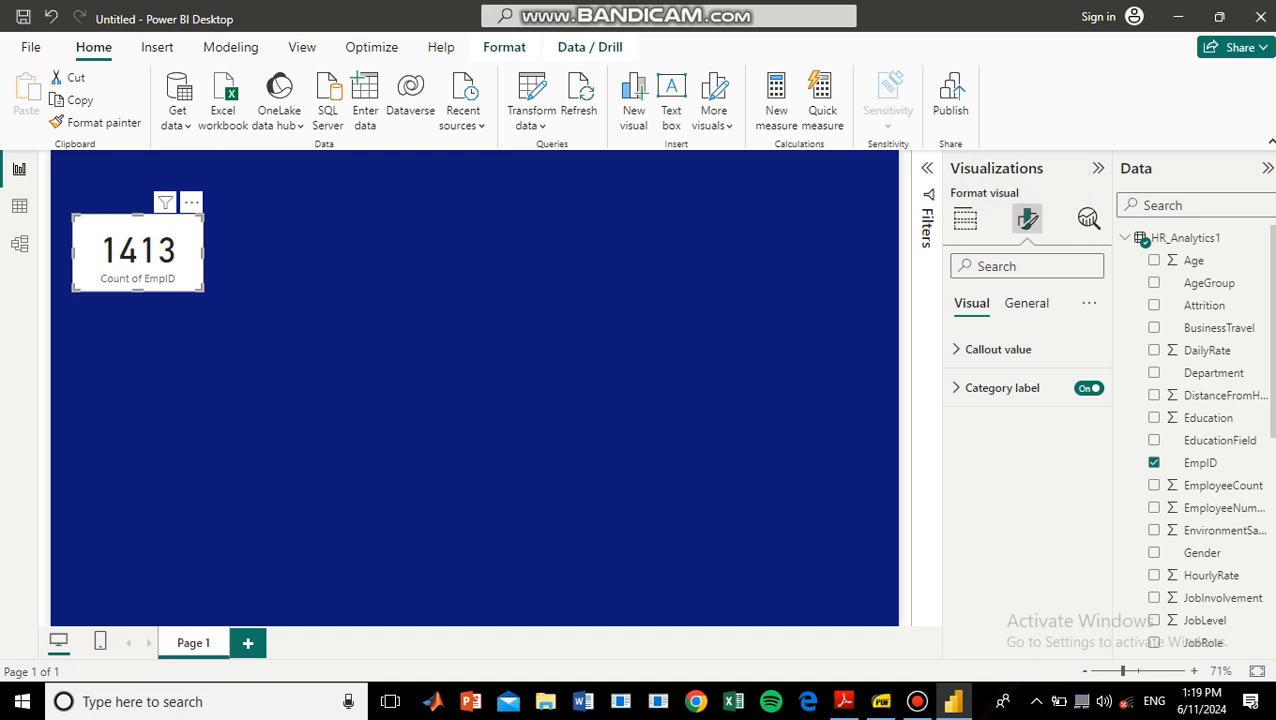
Turn off the background effect of the EmpID count card.
left_click(1027, 303)
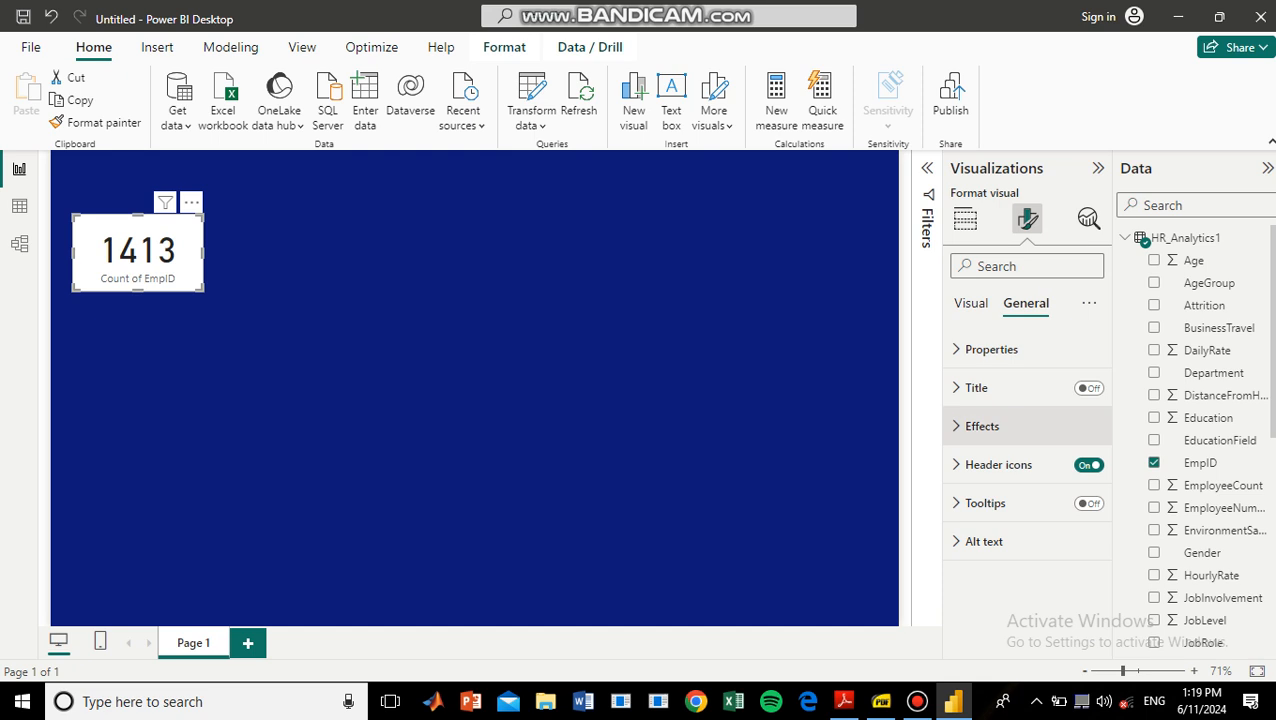
left_click(982, 426)
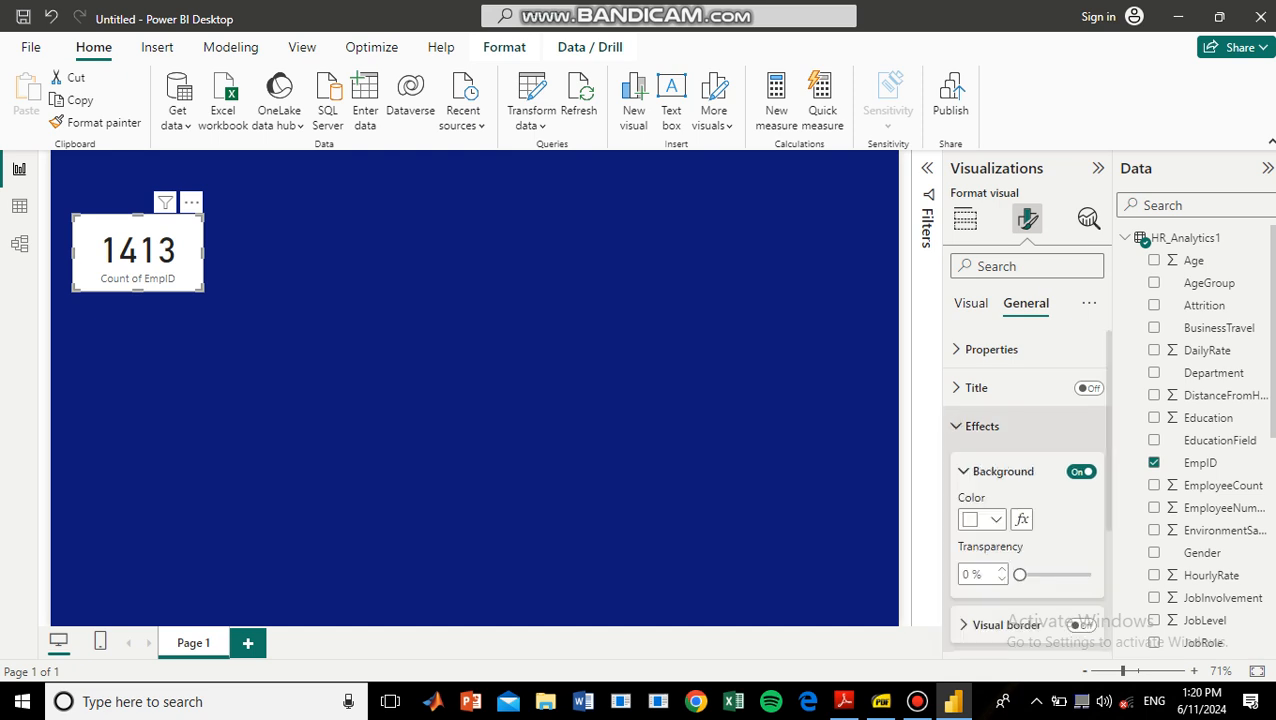
scroll(1027, 480, "down", 3)
scroll(1027, 490, "down", 2)
scroll(1027, 490, "up", 5)
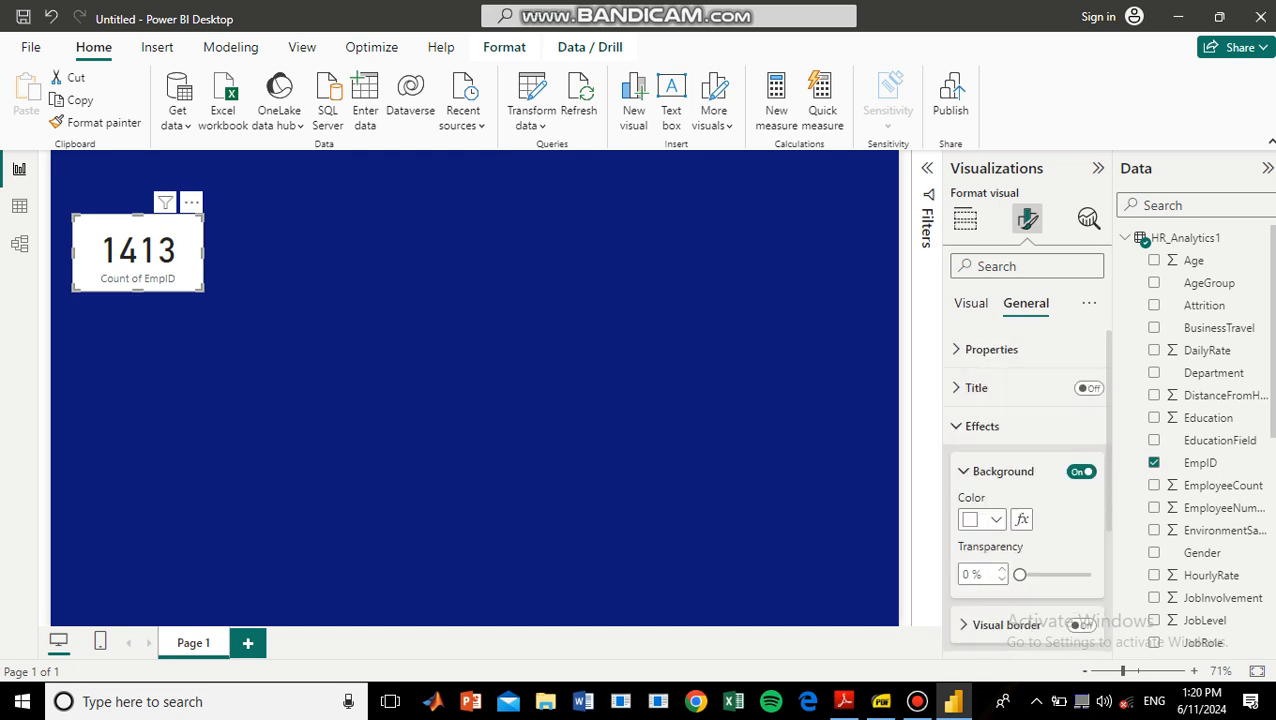
left_click(1081, 471)
Give the card a white visual border with 21 px rounded corners and enable its shadow.
scroll(1081, 480, "down", 3)
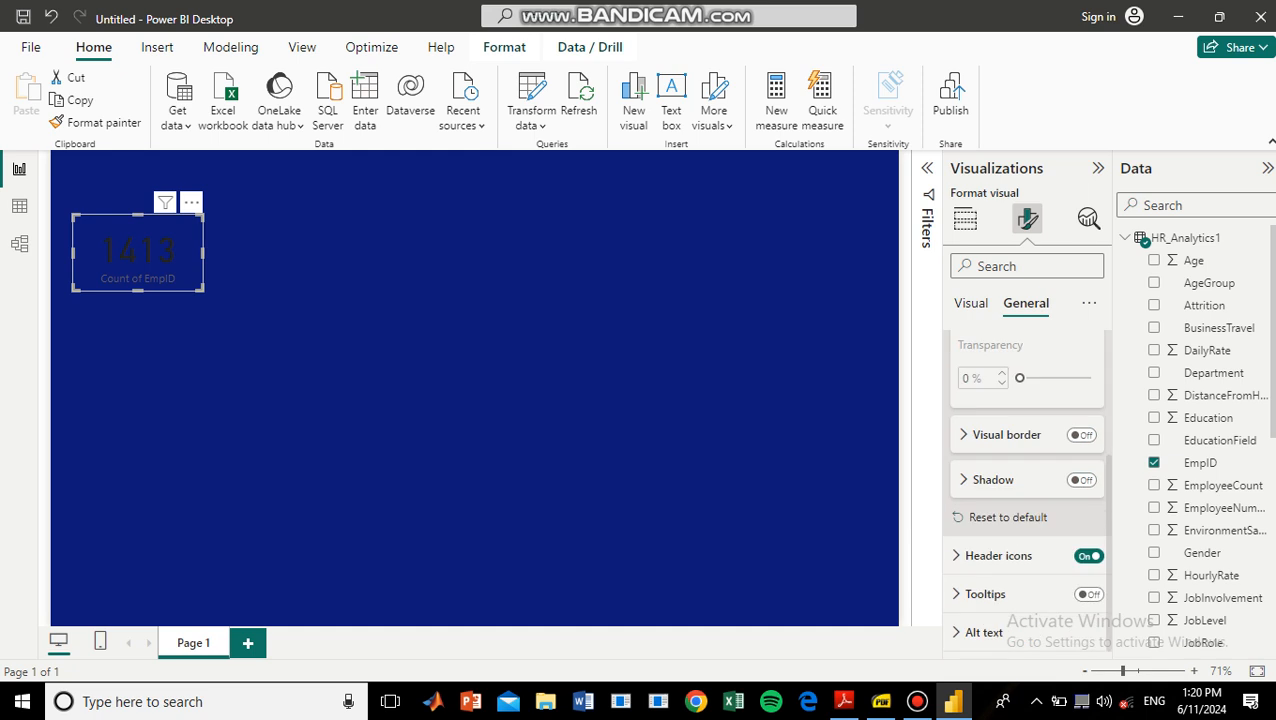
key("alt")
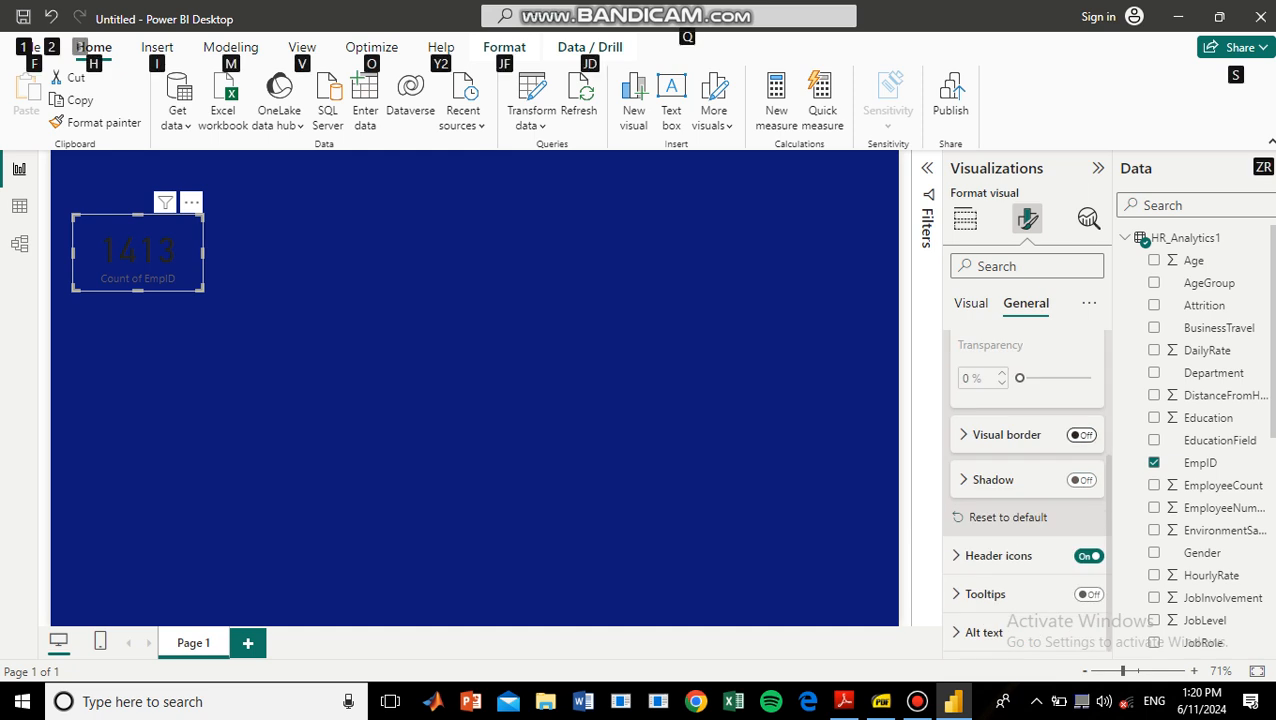
left_click(1081, 434)
scroll(1027, 480, "down", 2)
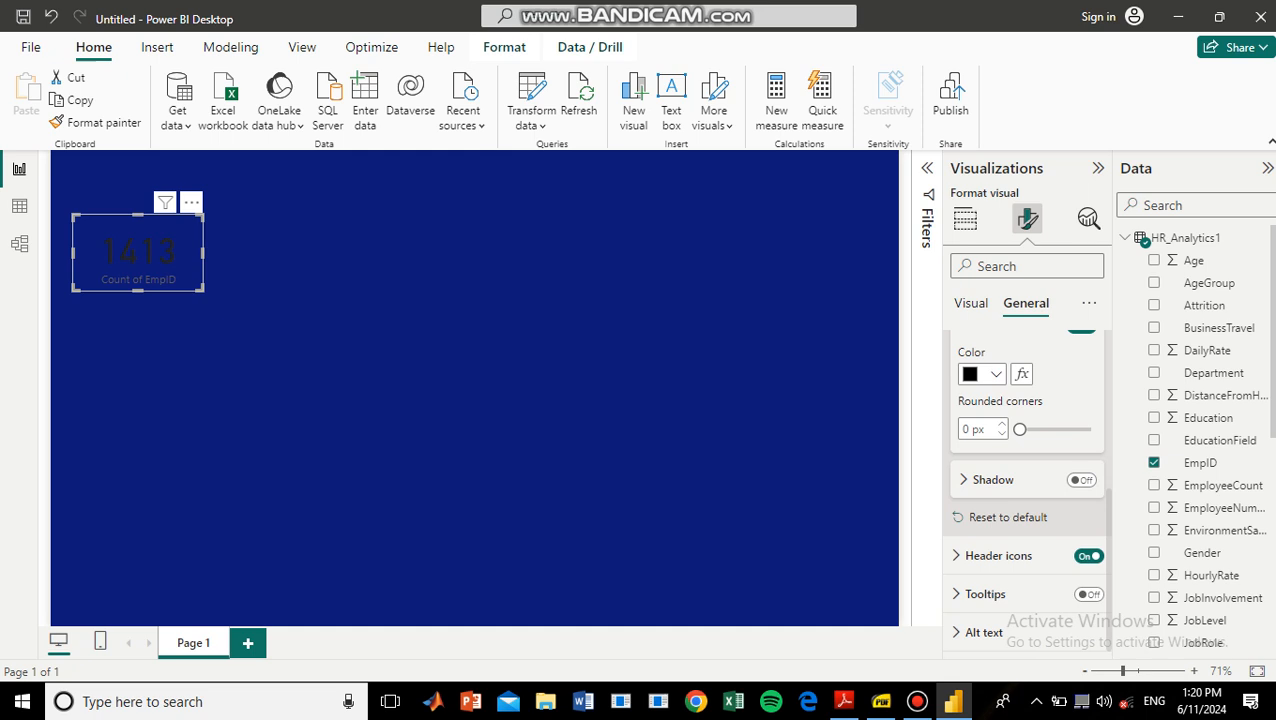
left_click(995, 374)
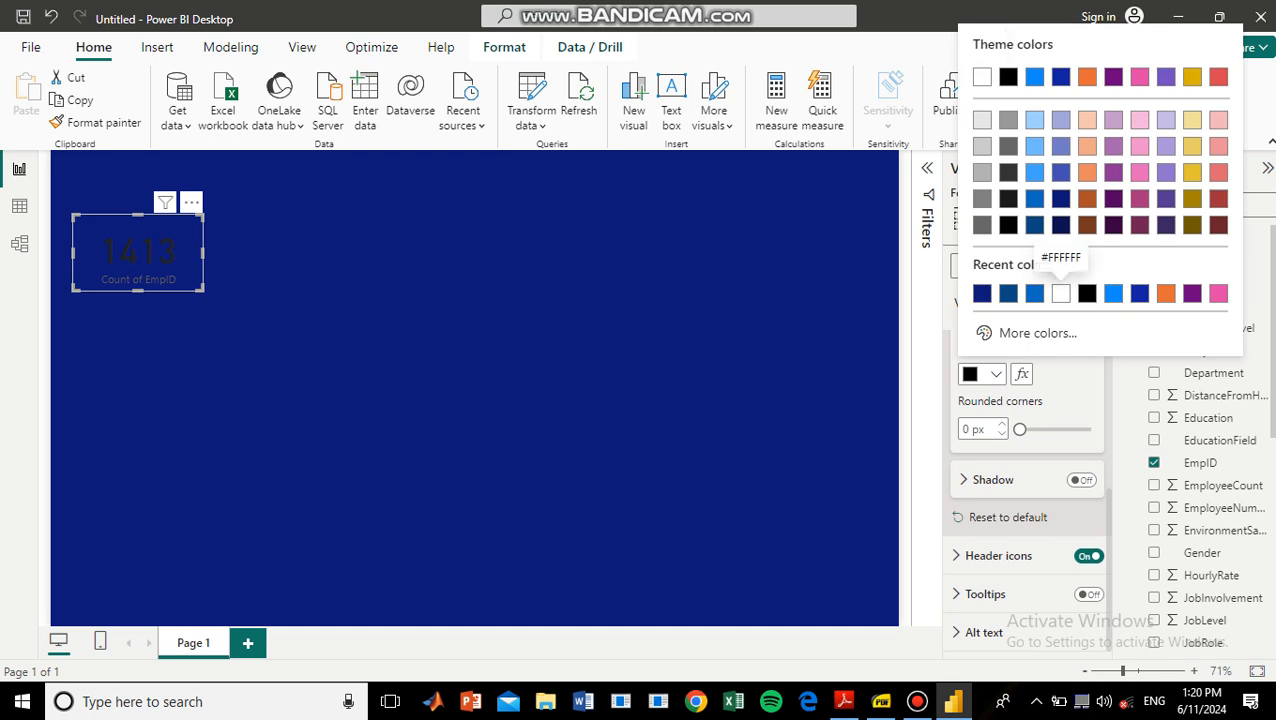
left_click(1060, 293)
left_click_drag(1020, 429, 1069, 429)
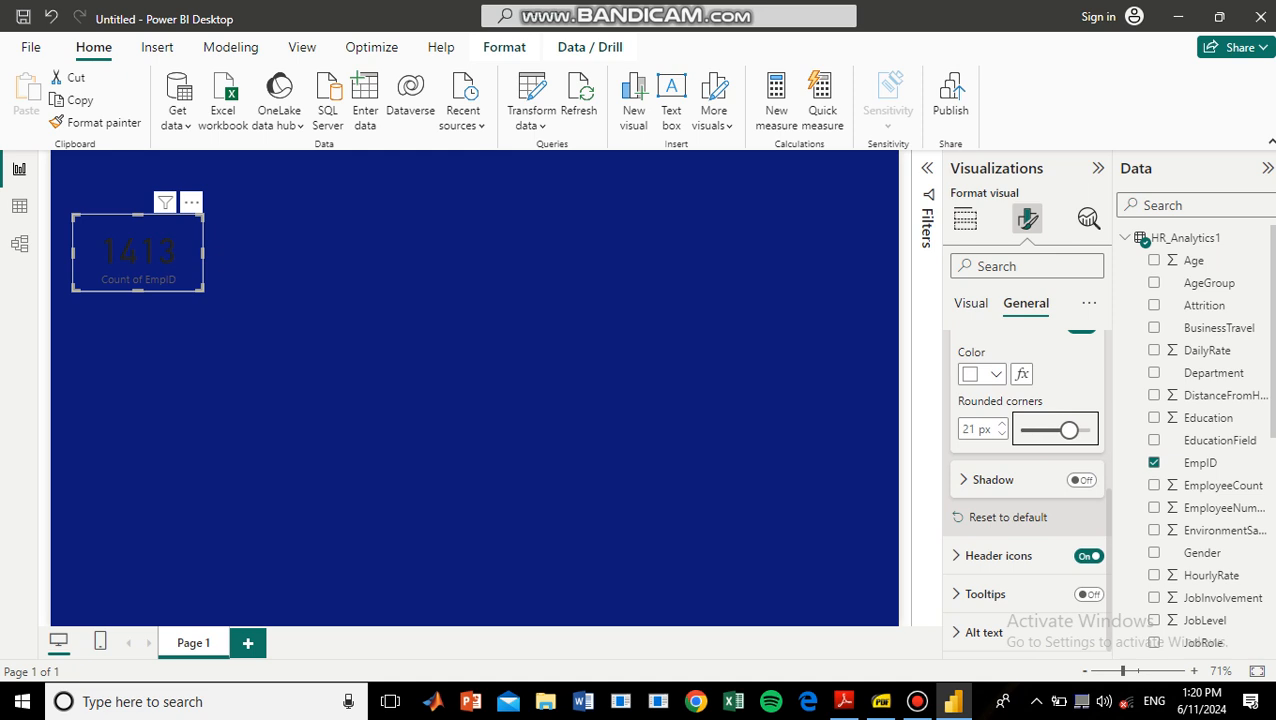
left_click(1081, 480)
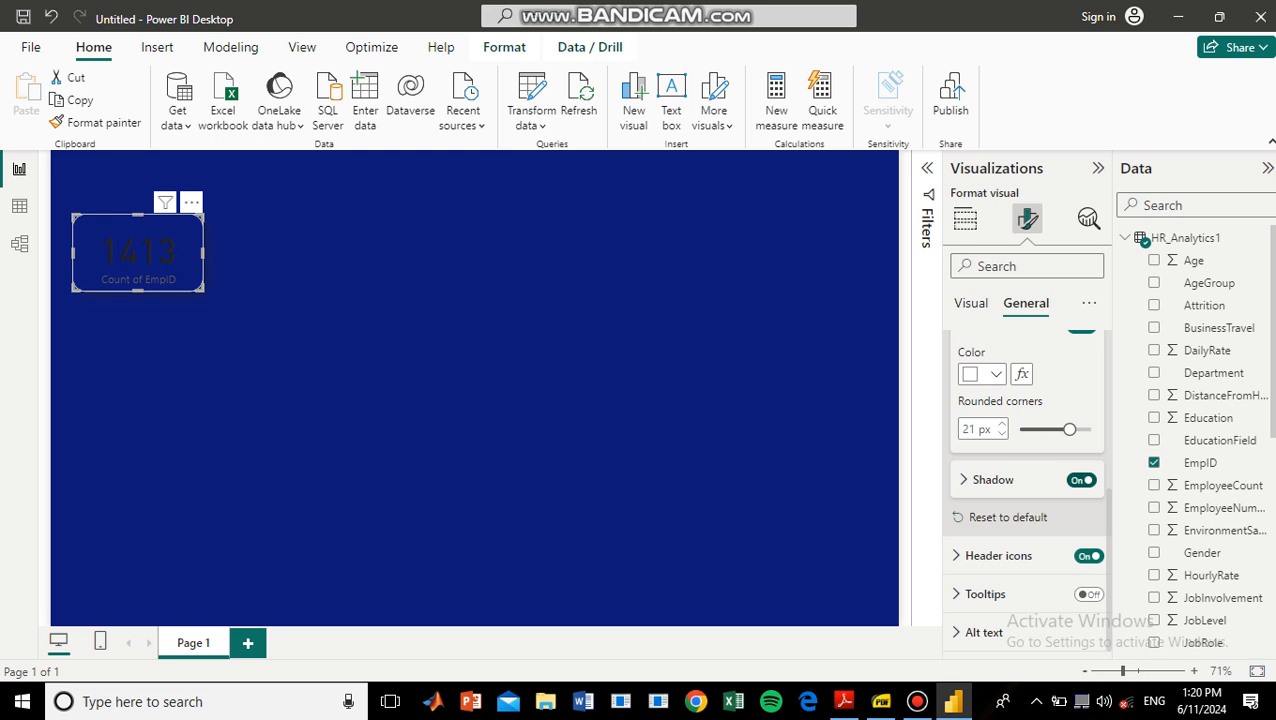
Set the card's callout value color to white and turn off its category label.
scroll(1027, 490, "up", 5)
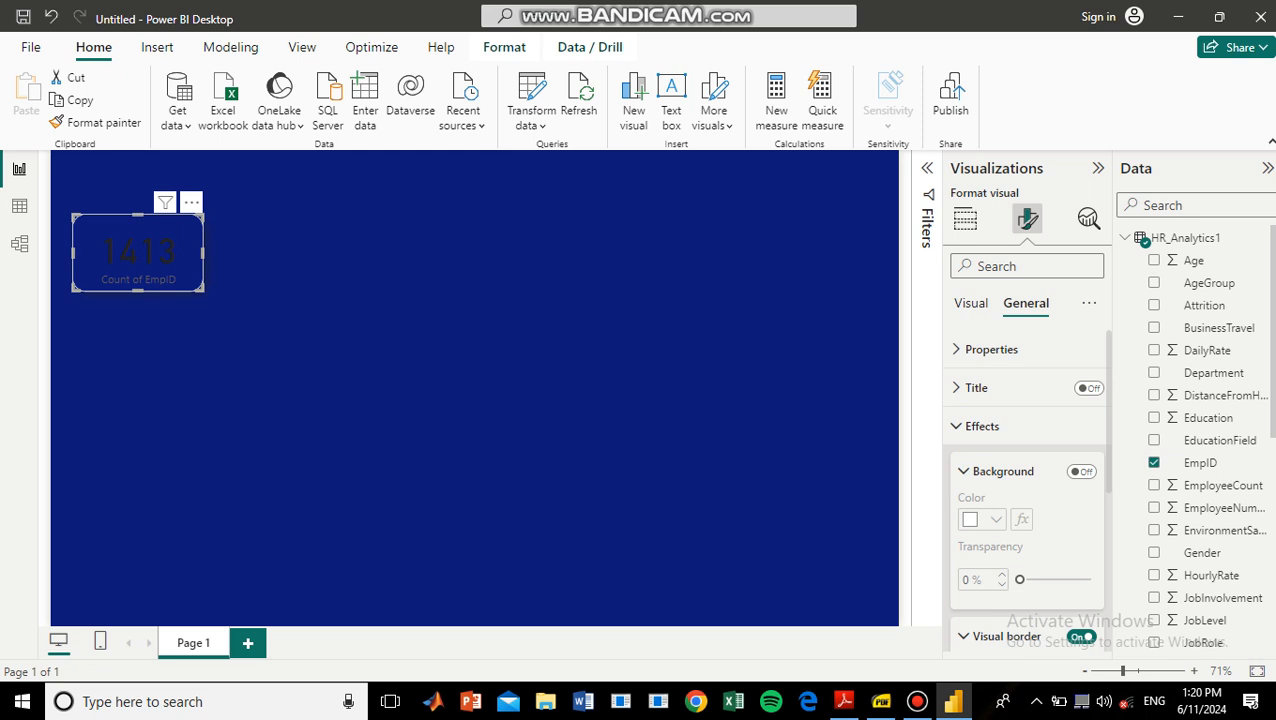
left_click(971, 303)
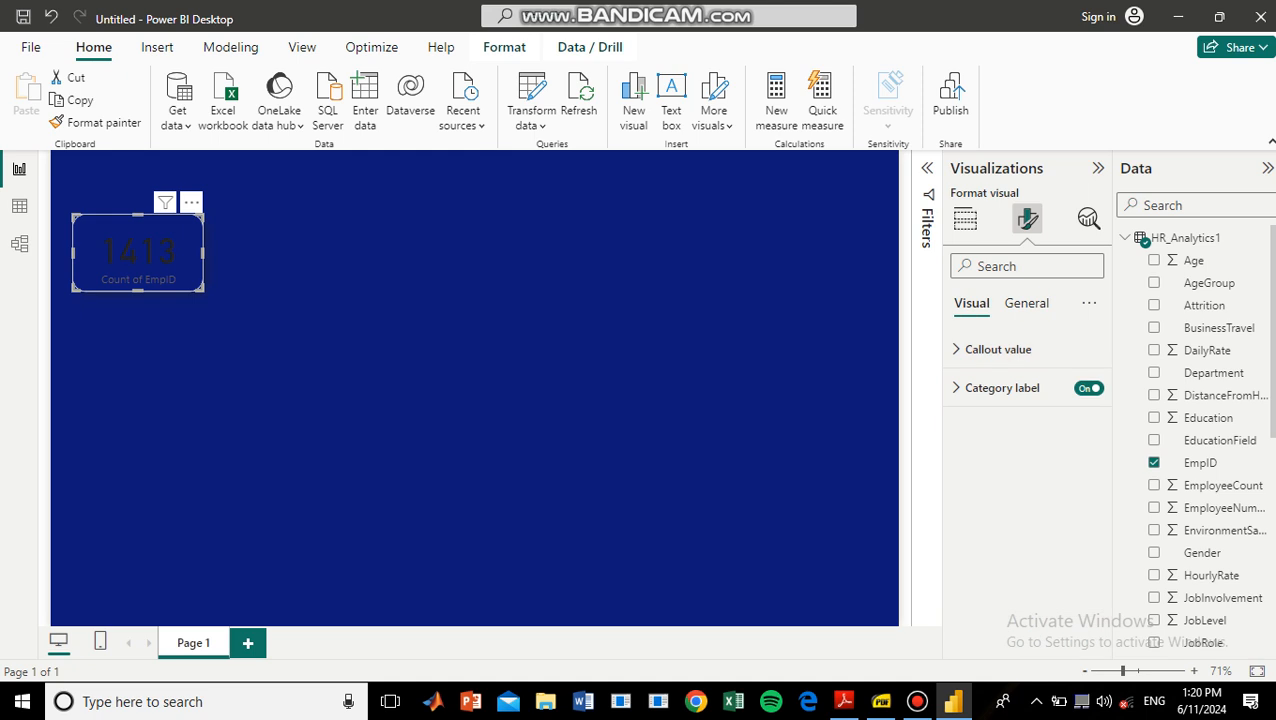
left_click(998, 349)
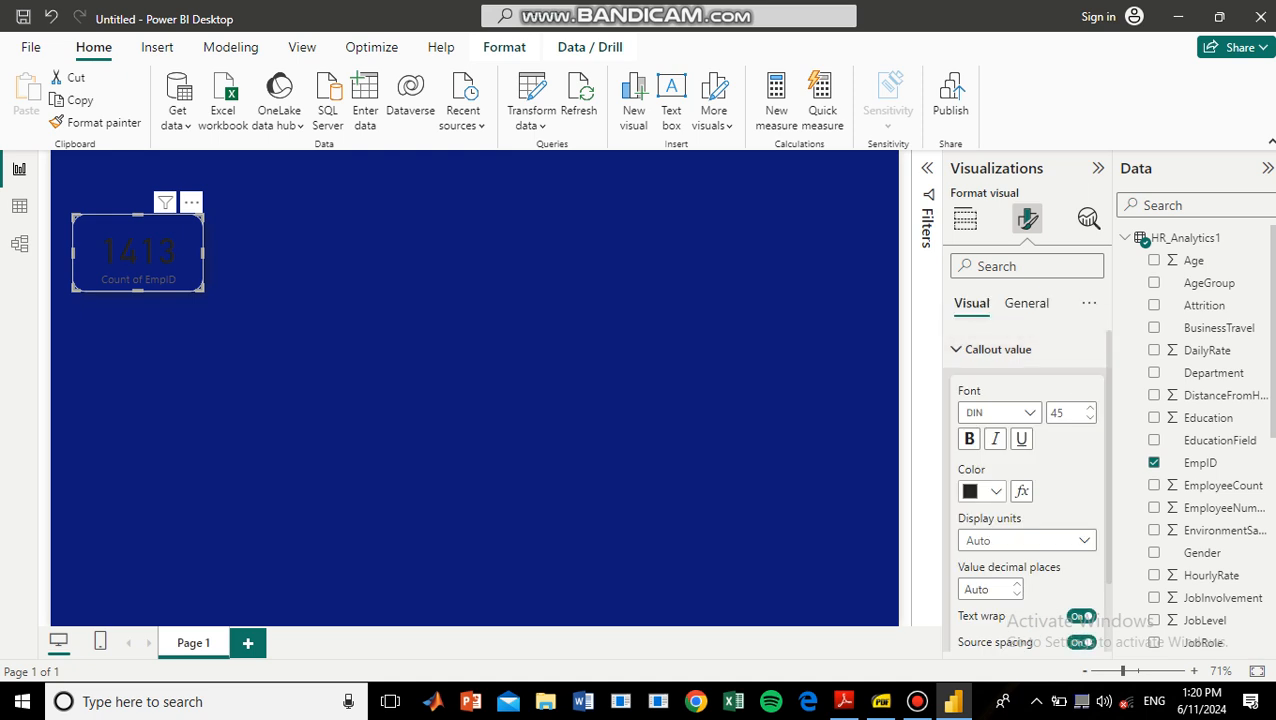
left_click(985, 491)
left_click(981, 194)
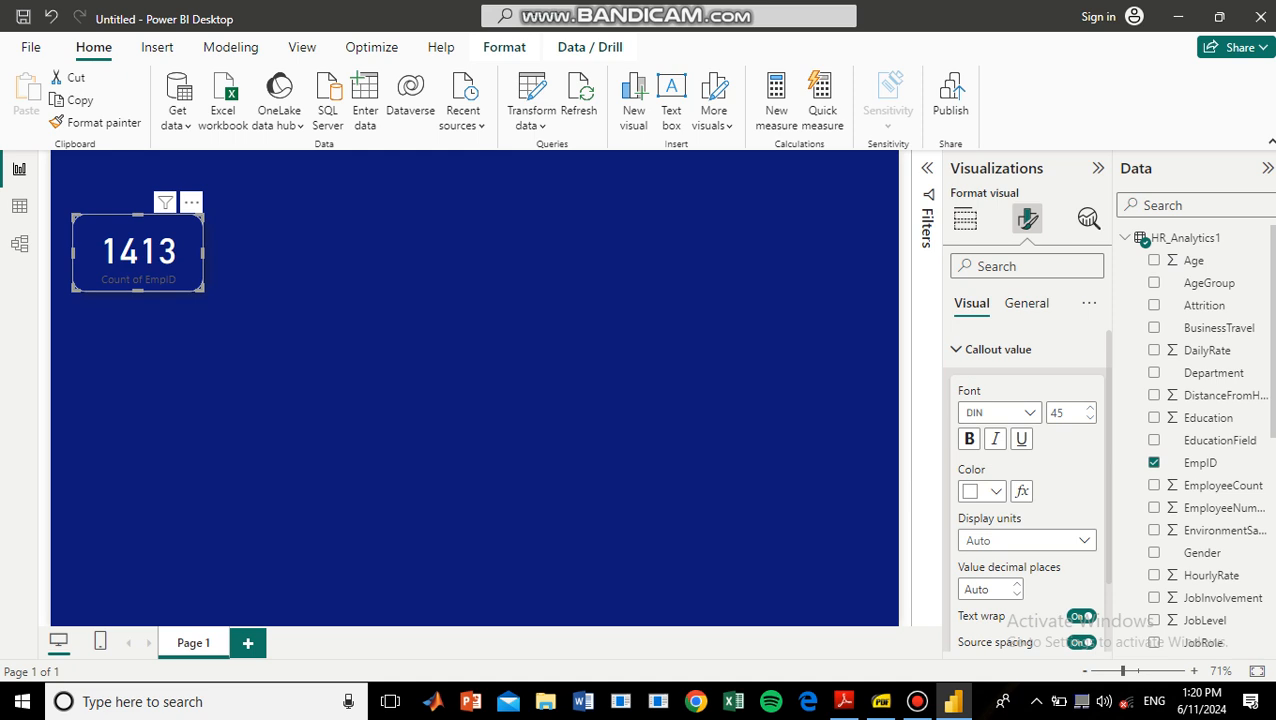
scroll(1027, 480, "down", 1)
key("alt")
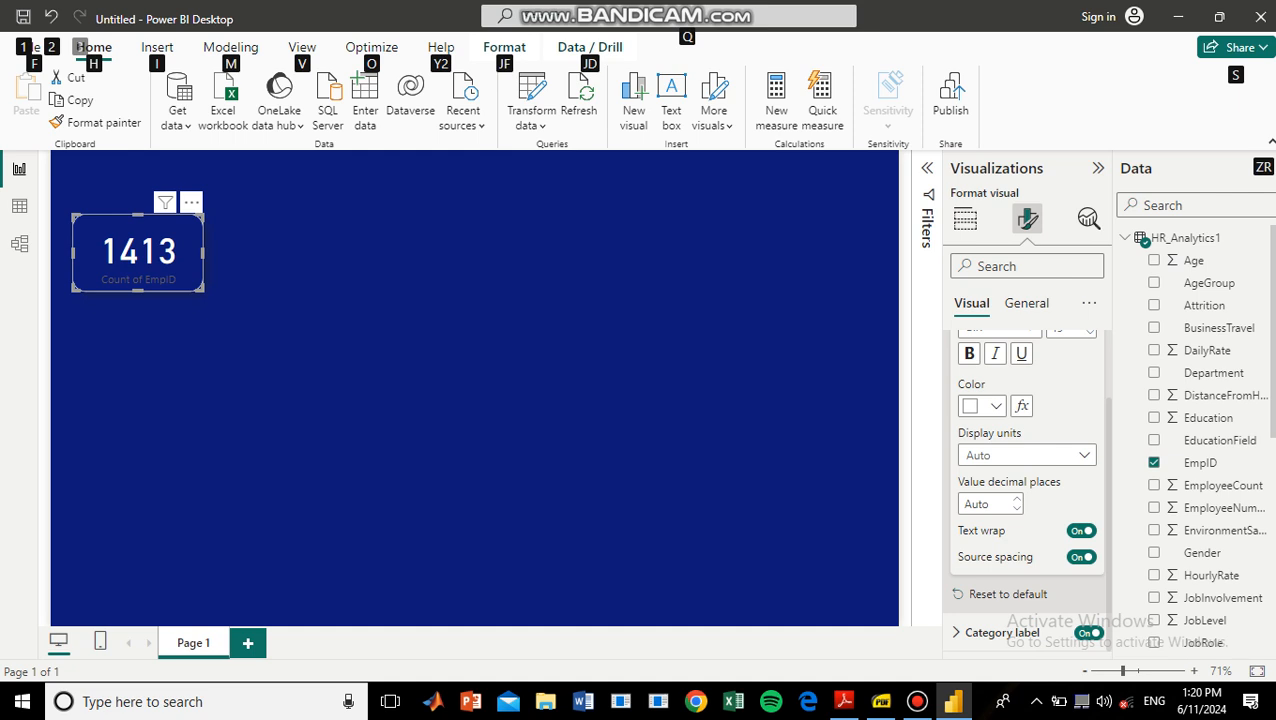
left_click(1089, 632)
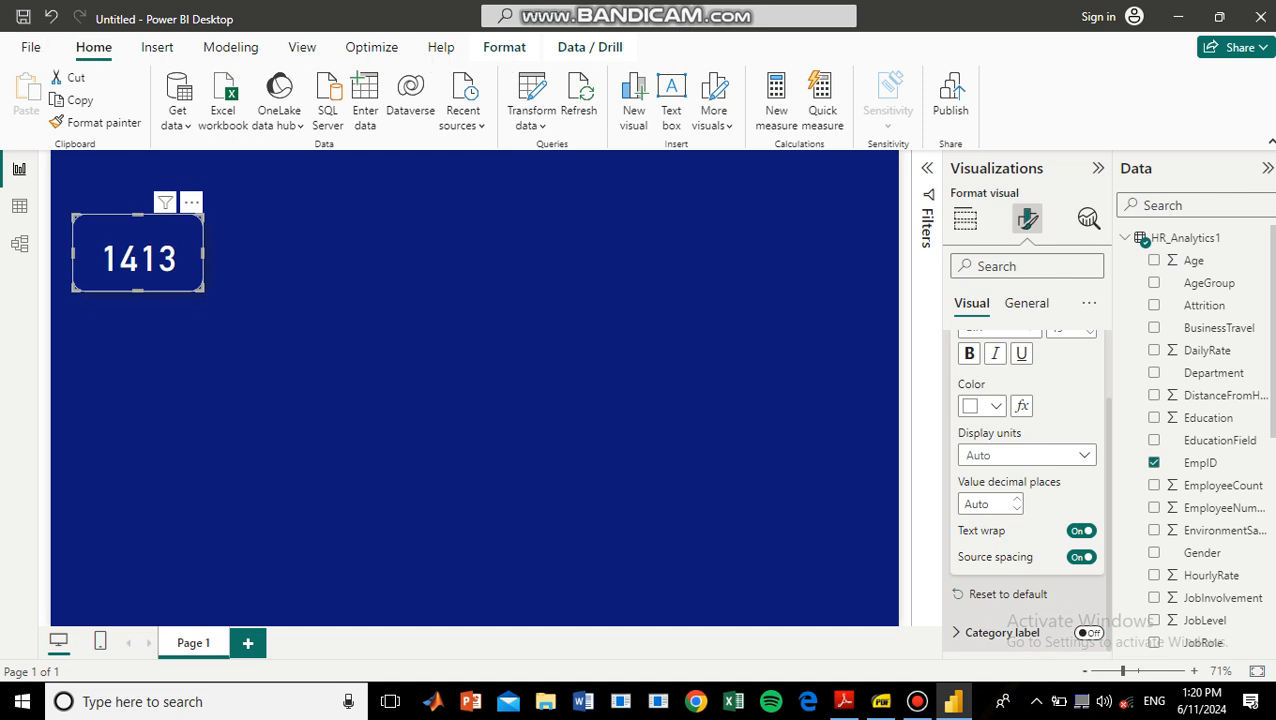
Turn on the card's title and set its text to "Count of Employees".
left_click(1027, 303)
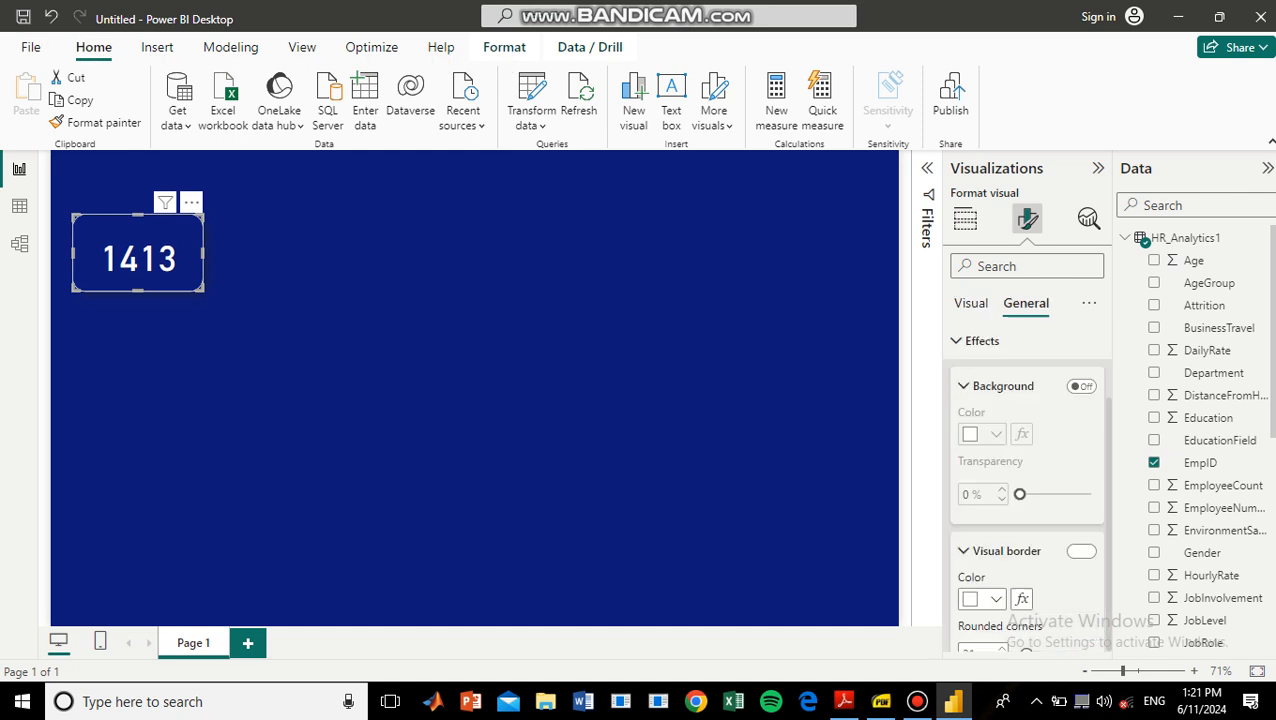
scroll(1028, 380, "up", 2)
key("alt")
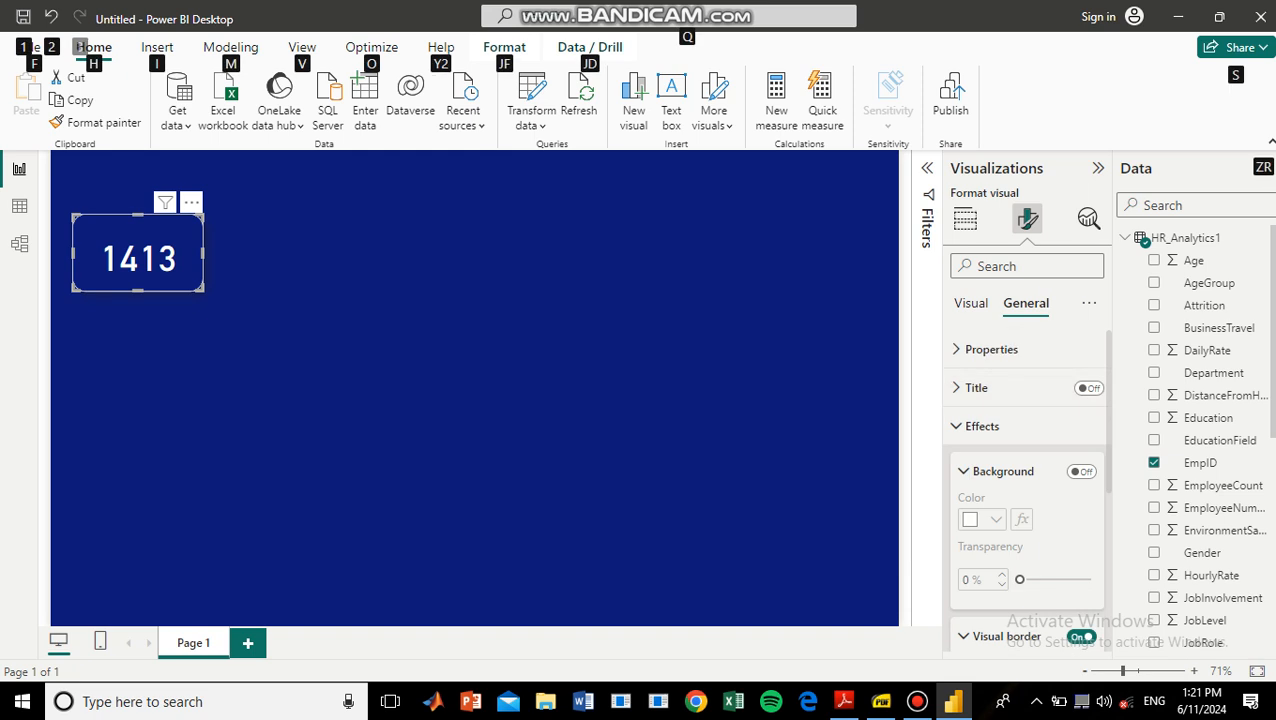
left_click(1089, 388)
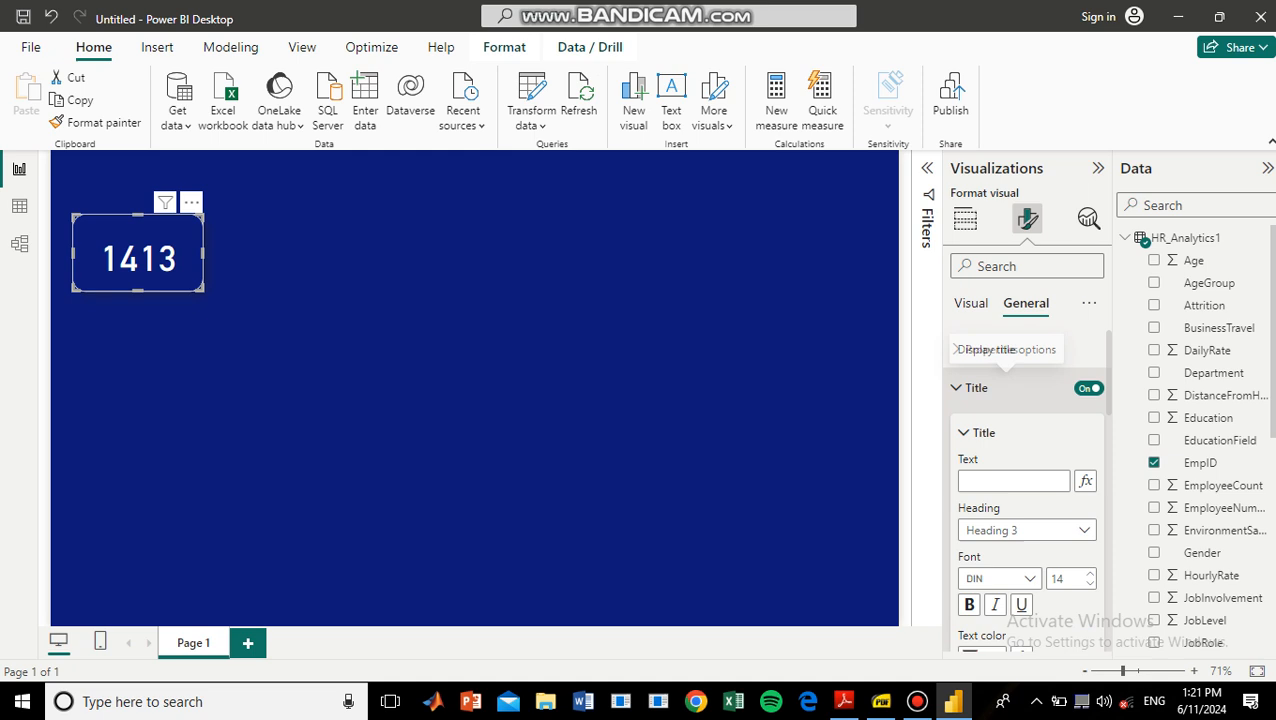
left_click(1013, 481)
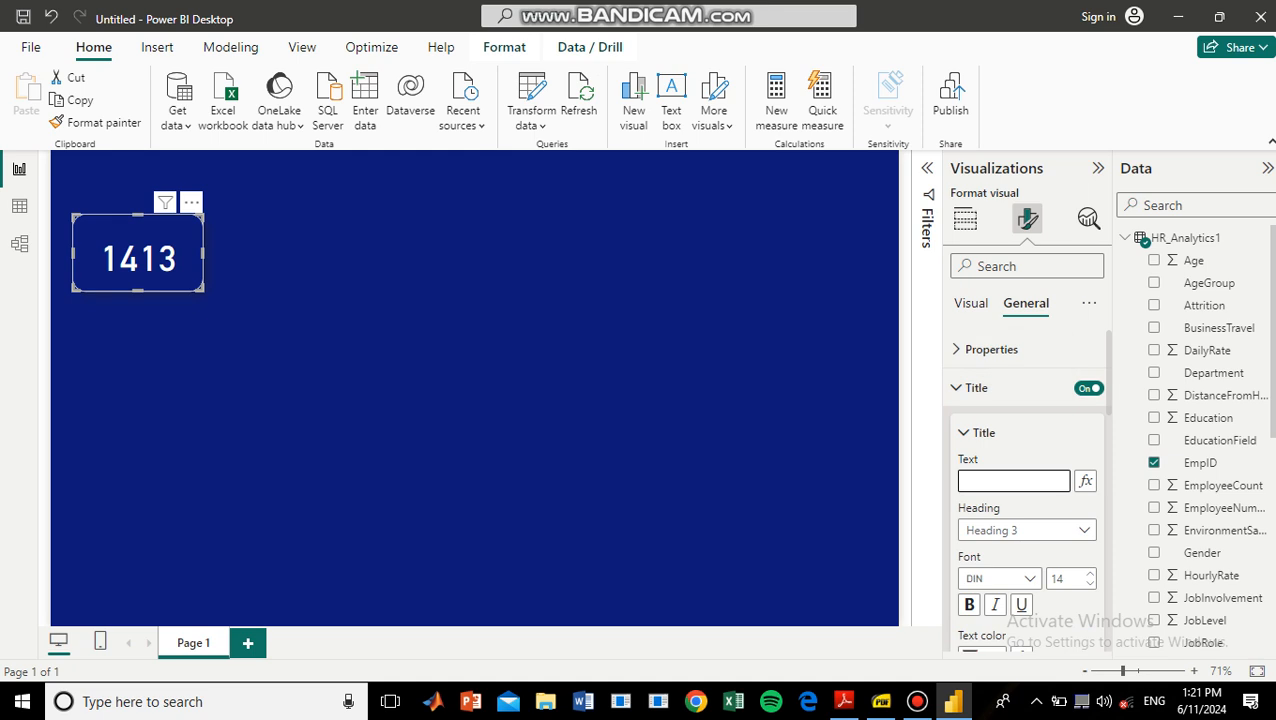
type("Count of Employees")
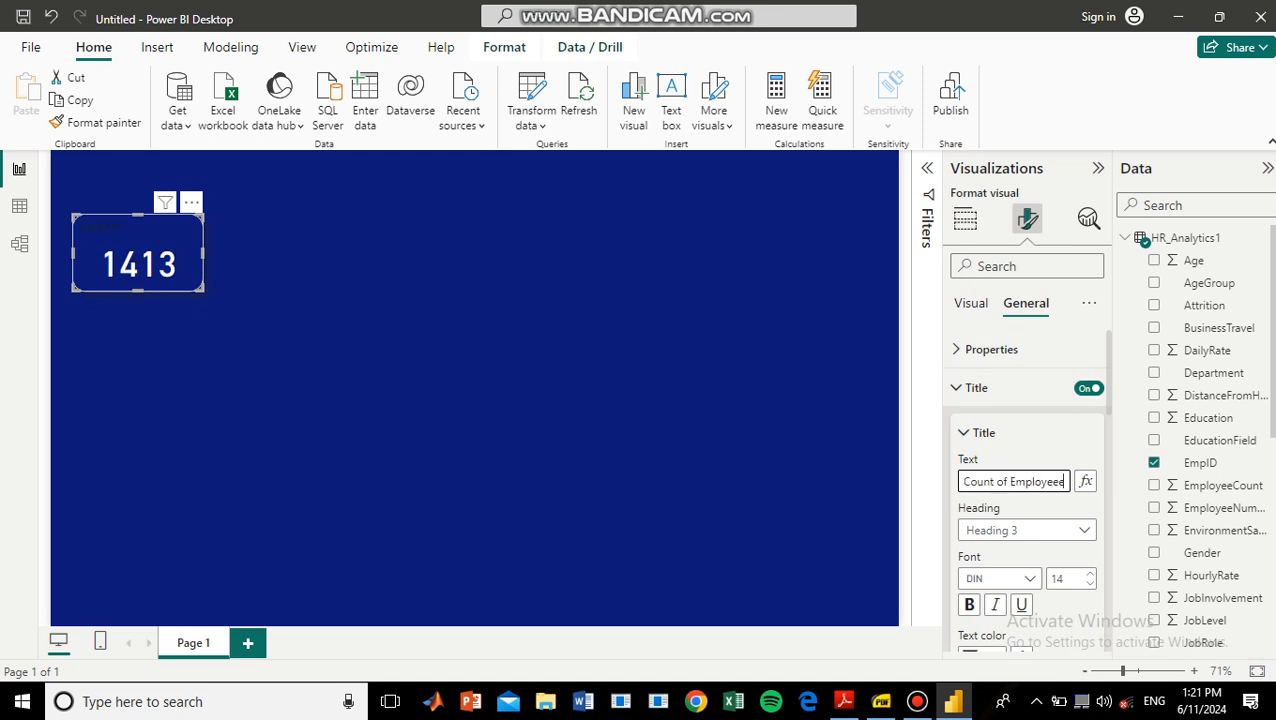
scroll(1027, 500, "down", 5)
scroll(1027, 500, "up", 5)
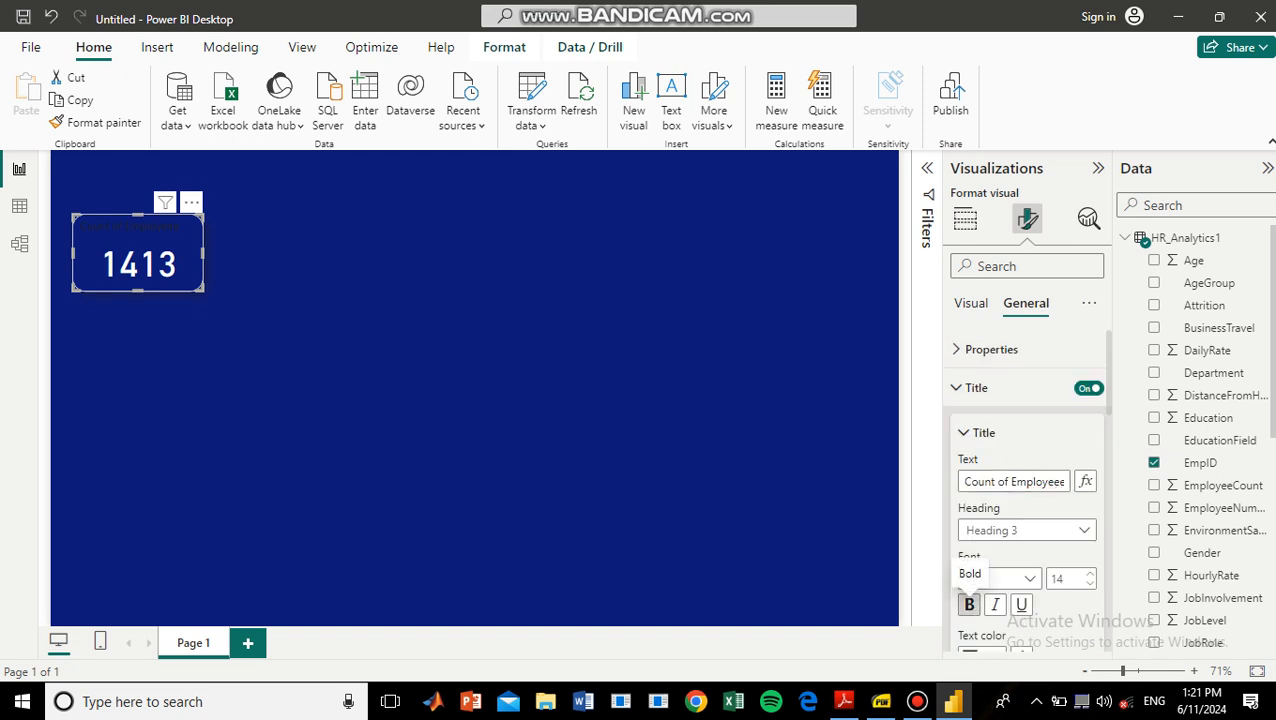
Set the card's title text color to white and center the title horizontally.
scroll(1027, 500, "down", 5)
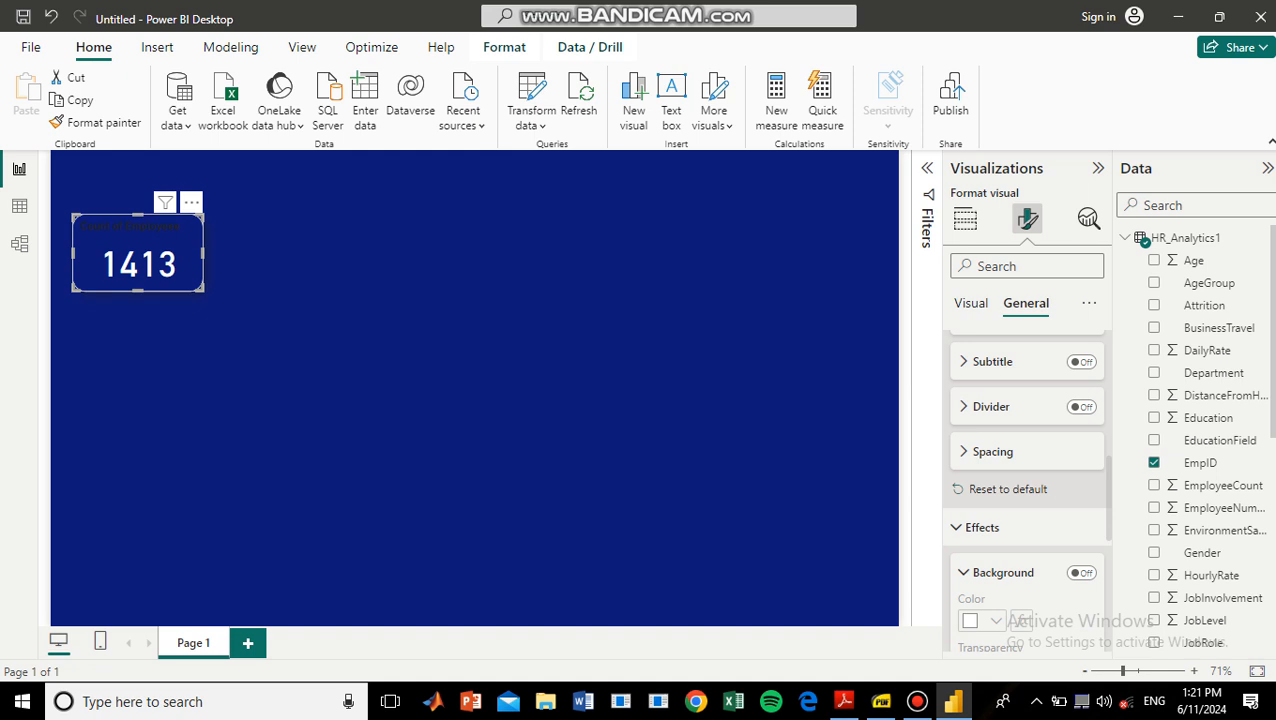
scroll(1027, 500, "up", 5)
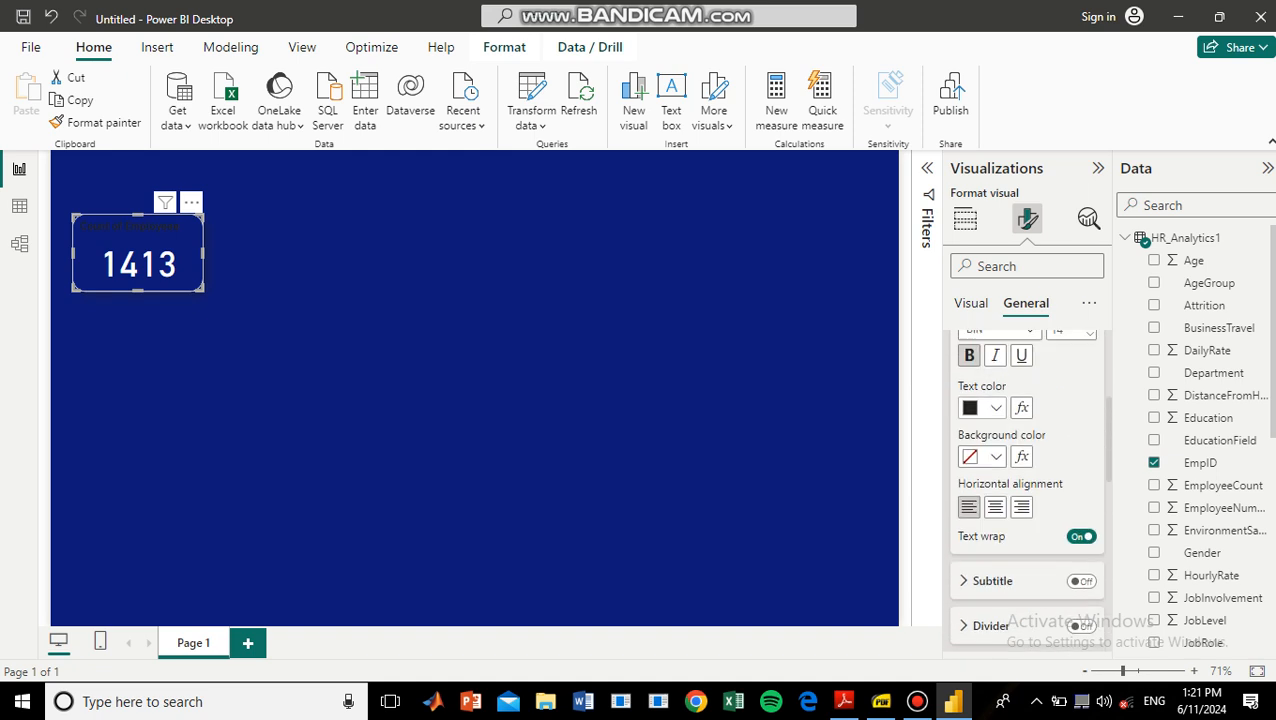
left_click(985, 407)
left_click(982, 110)
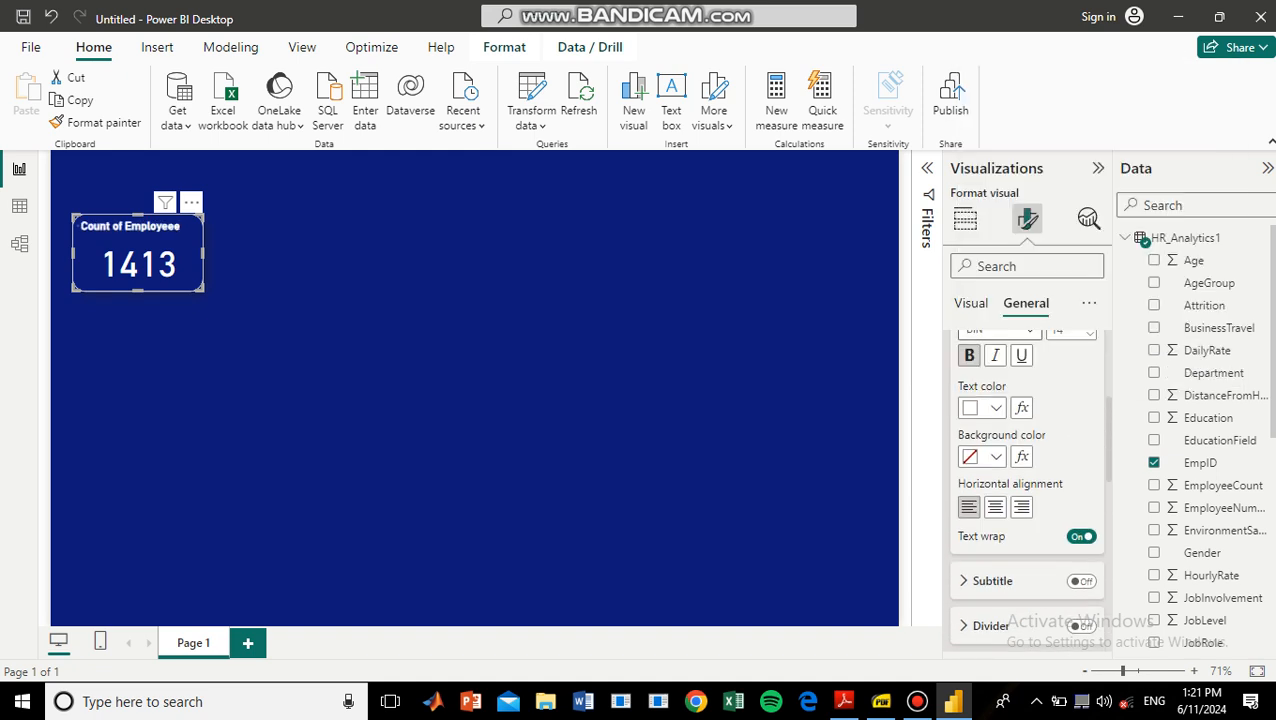
left_click(995, 507)
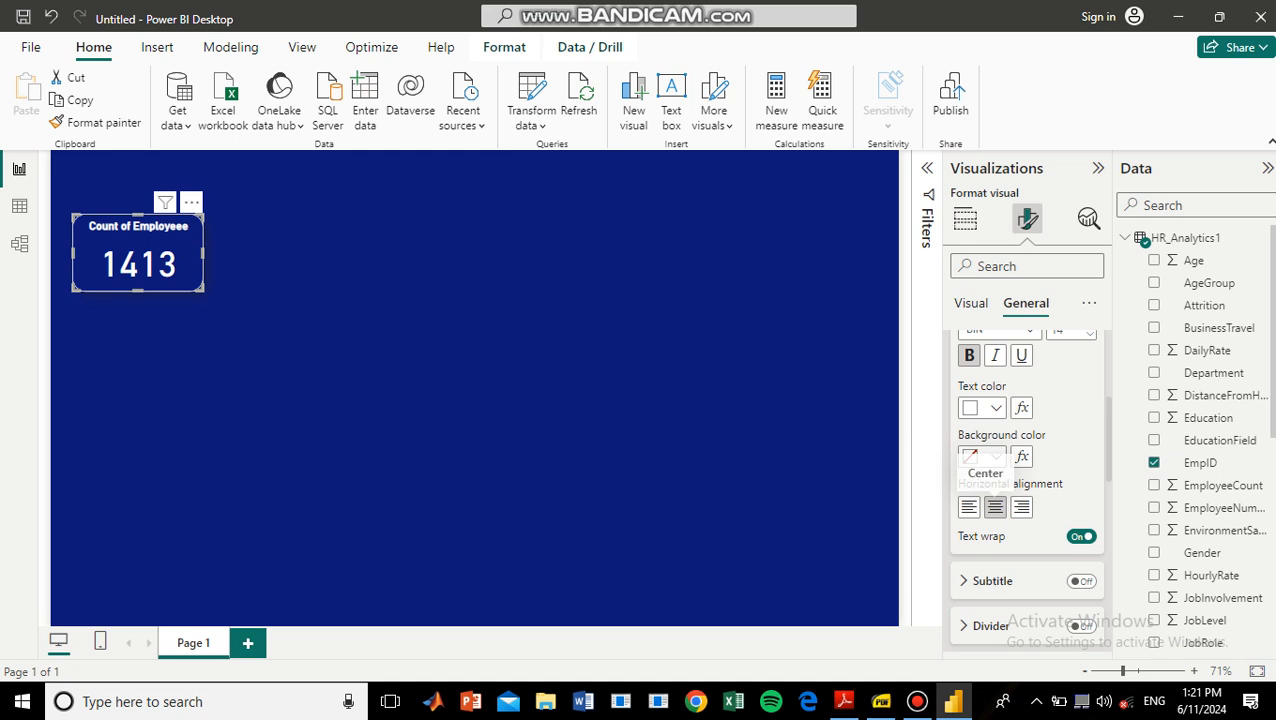
Change the card's title to "Count of Employee" and set its font size to 17.
scroll(995, 507, "up", 1)
key("alt")
left_click(1090, 371)
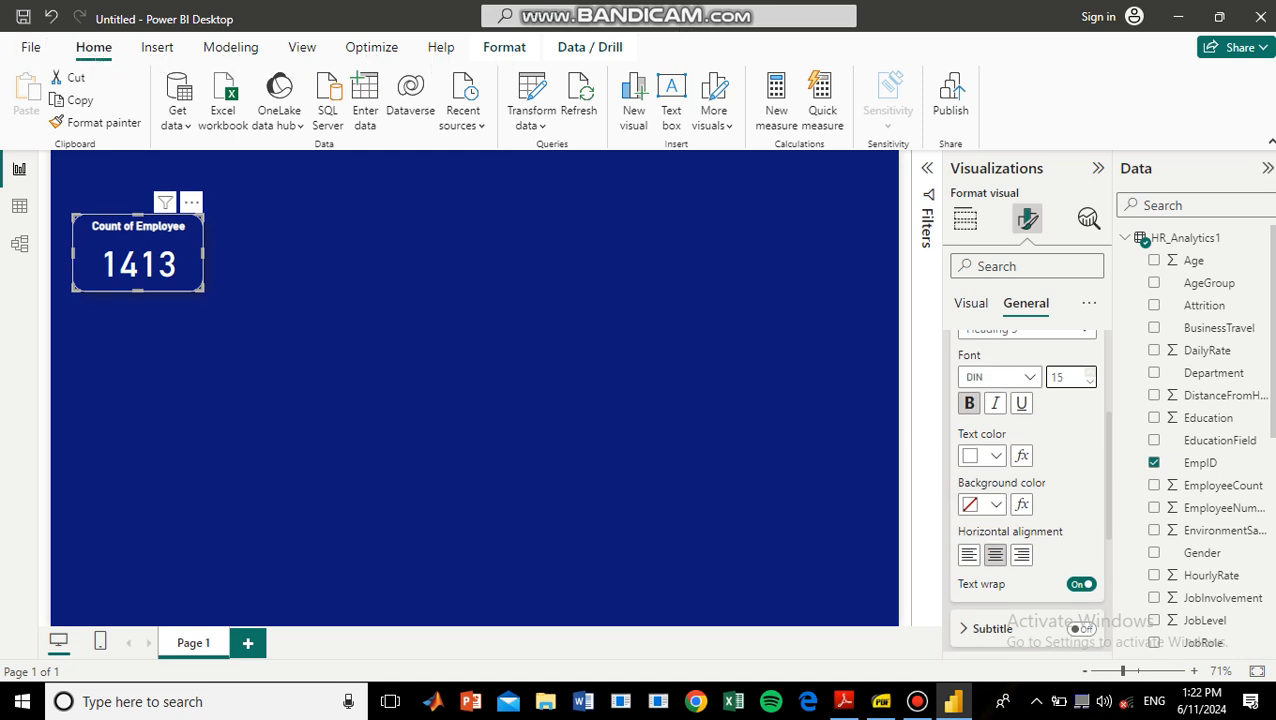
left_click(1090, 372)
left_click(1090, 372)
left_click(1090, 382)
left_click(600, 390)
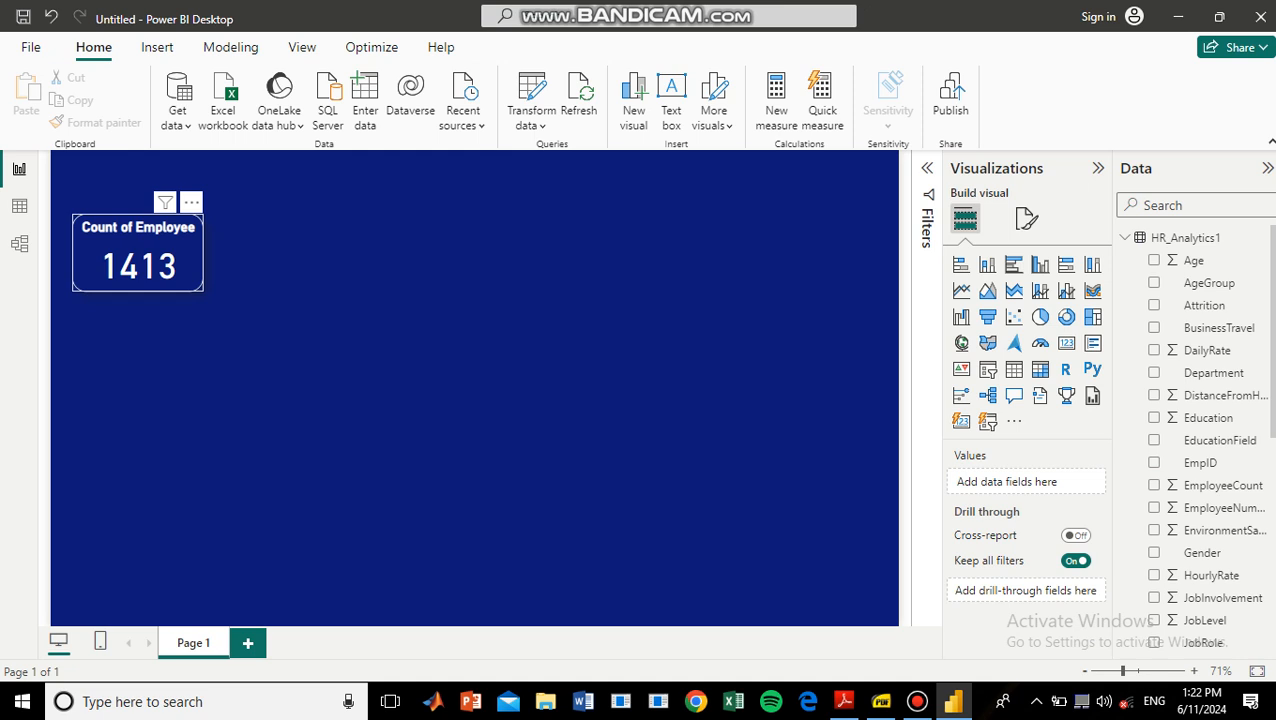
Duplicate the Count of Employee card and place the copy directly beside the original, aligned with it.
left_click(1154, 462)
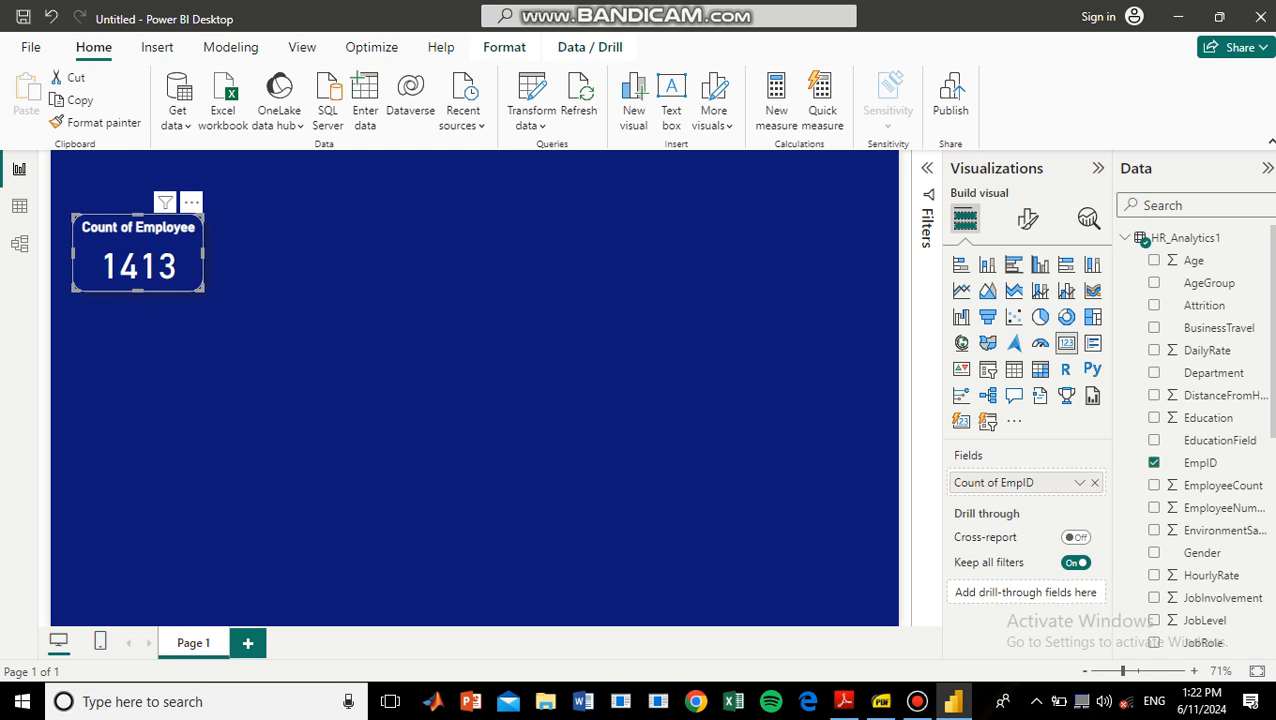
key("ctrl+c")
key("ctrl+v")
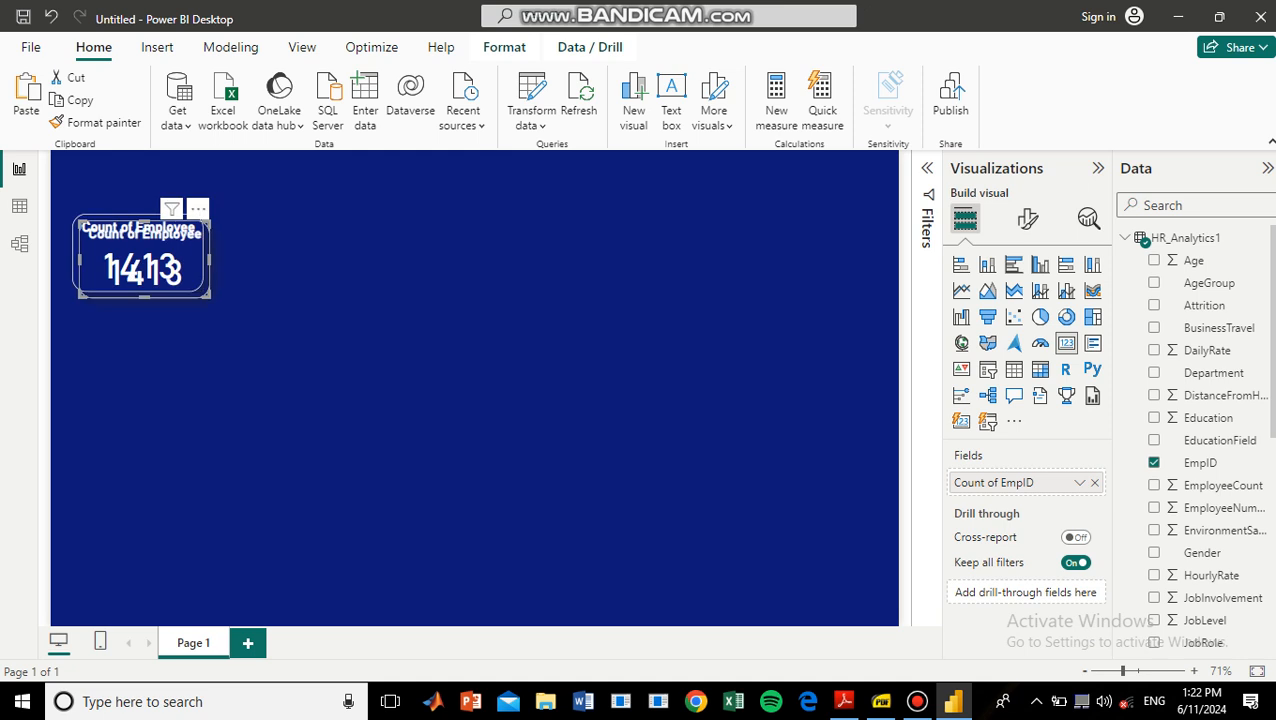
left_click_drag(145, 259, 282, 253)
Replace the copied card's EmpID field with the Attrition field.
key("alt")
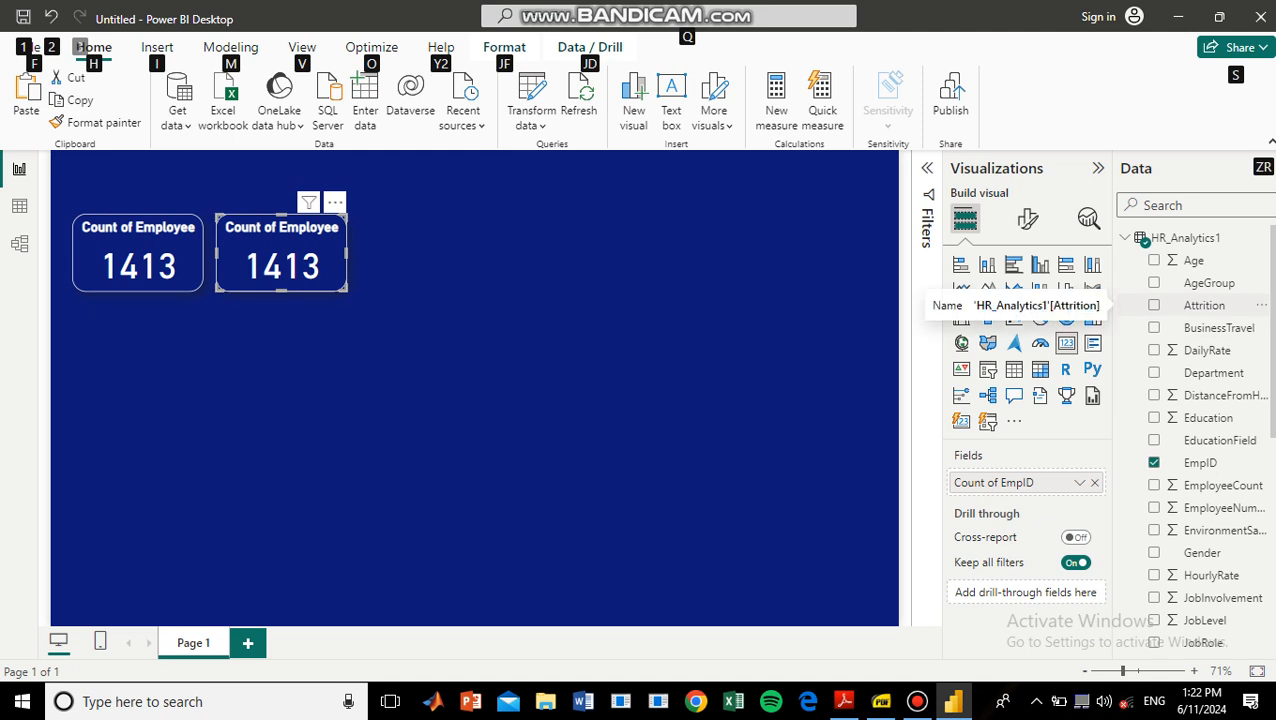
left_click_drag(1204, 305, 1040, 482)
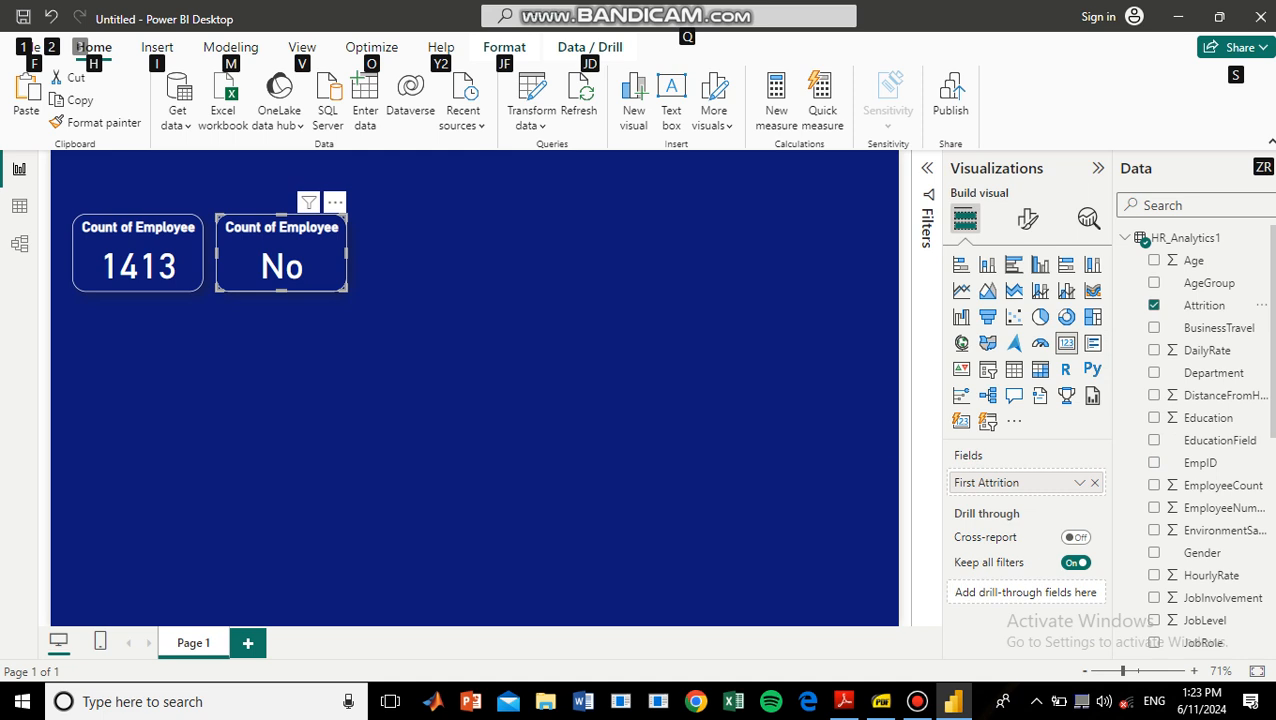
key("alt")
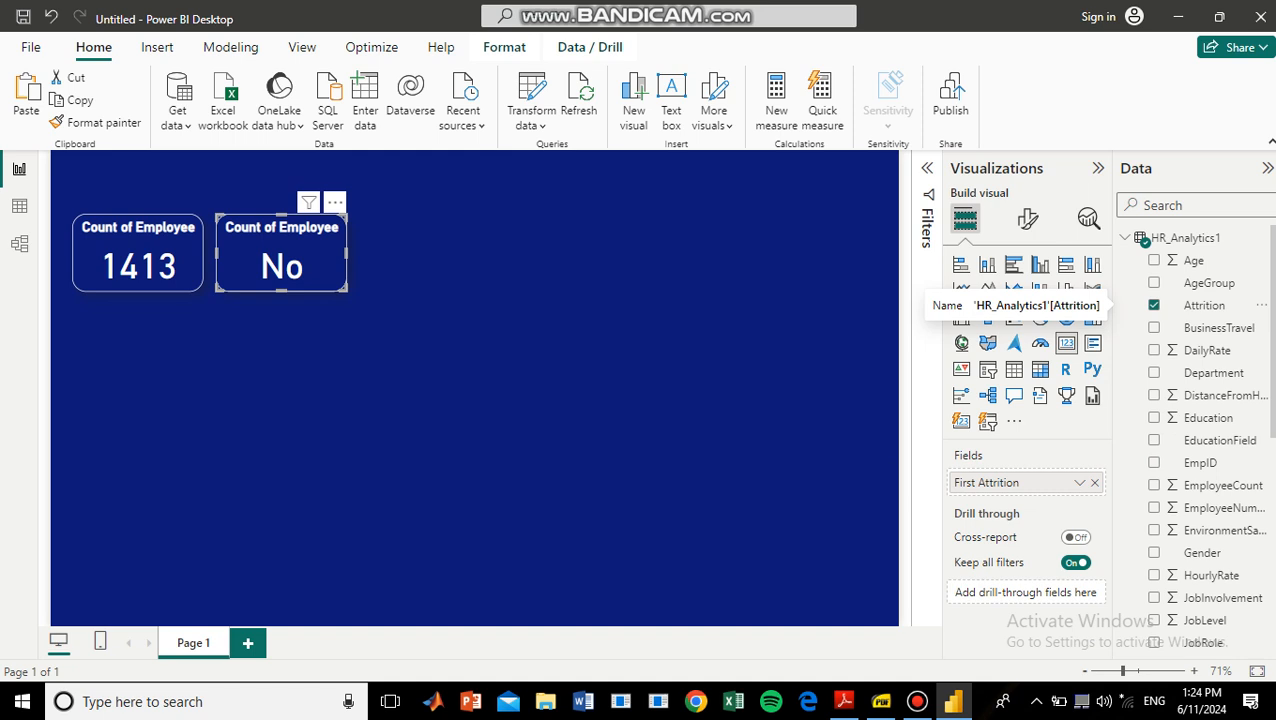
Open the HR_Analytics1 query in the Power Query Editor and start a conditional column named "Attrition Count".
left_click(531, 117)
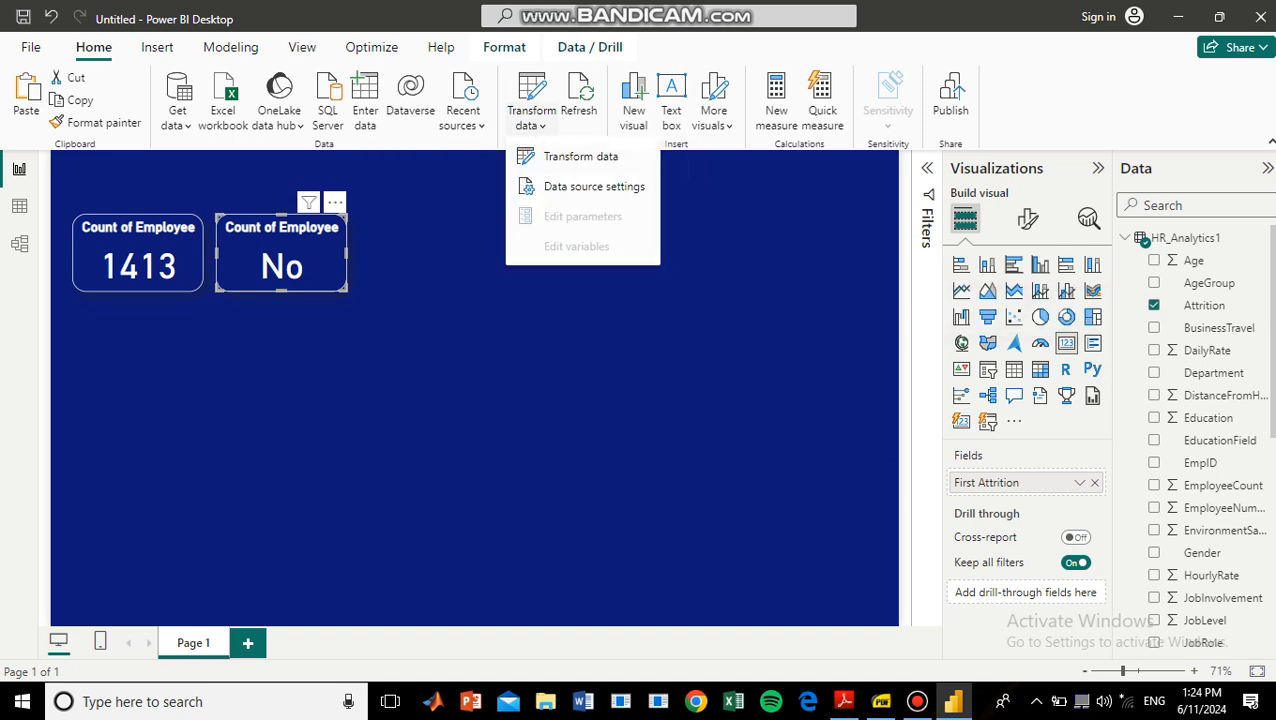
left_click(581, 157)
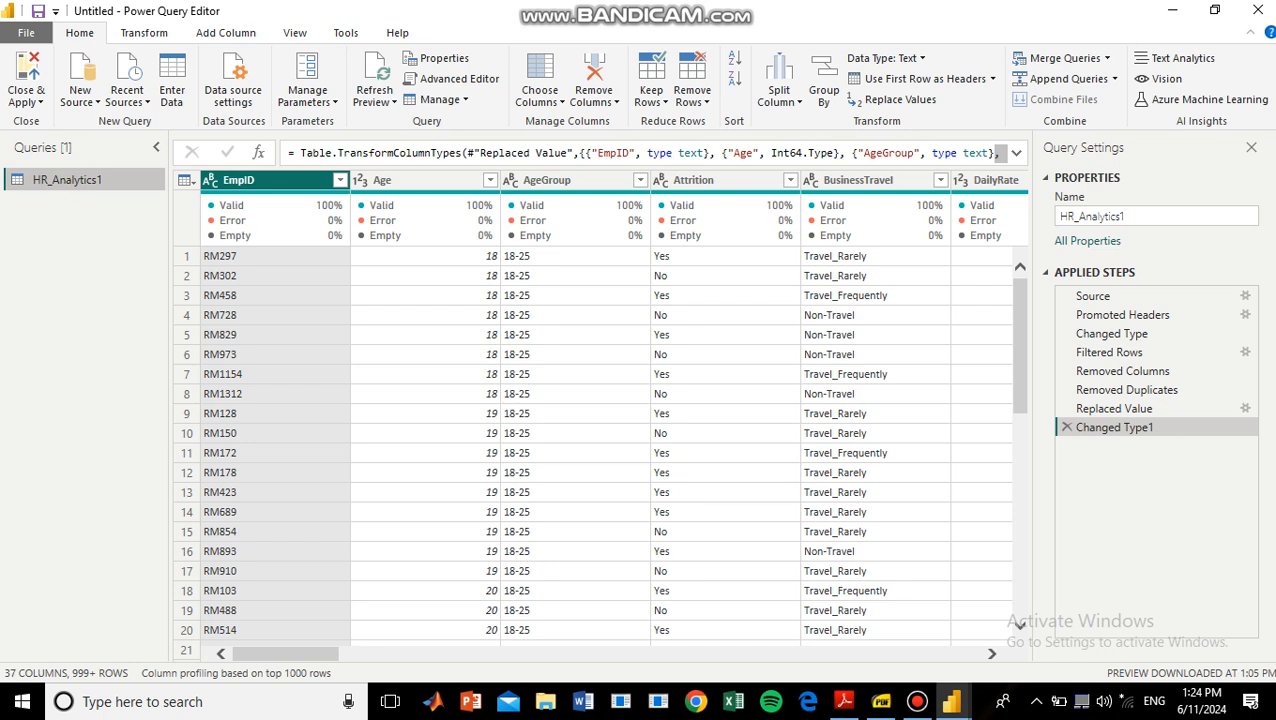
mouse_move(575, 220)
left_click(226, 33)
left_click(255, 59)
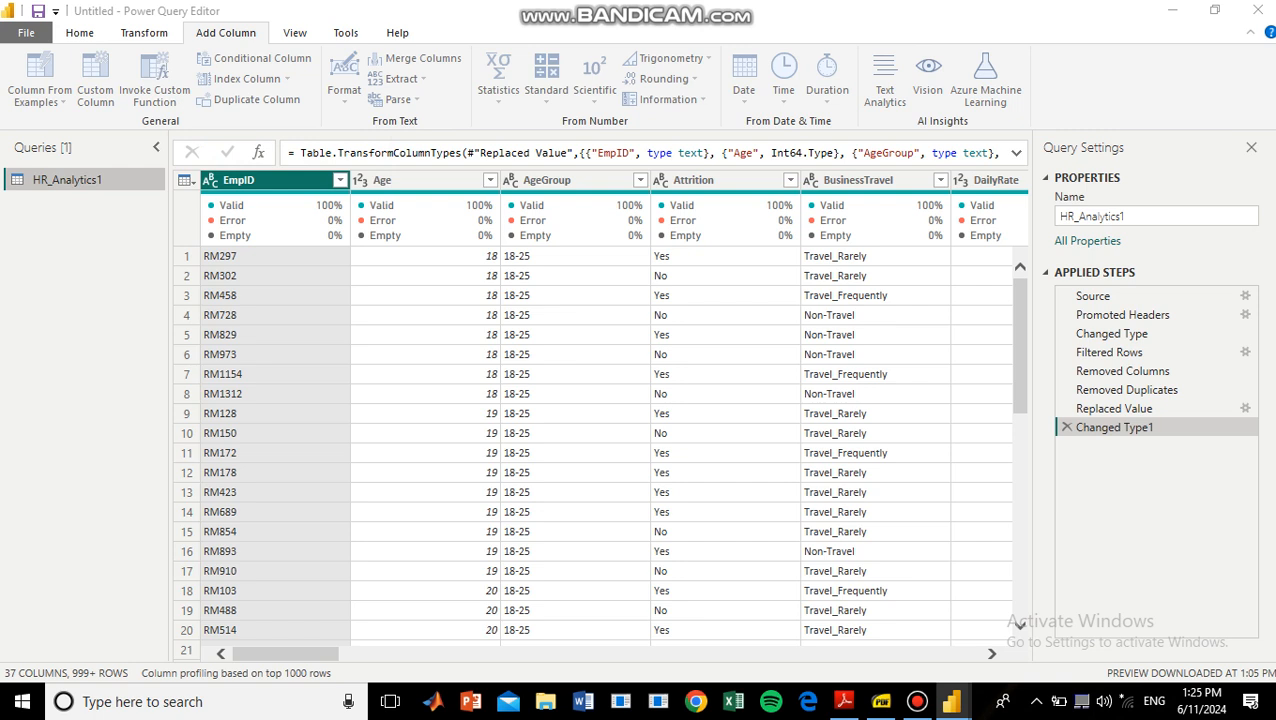
key("BackSpace")
key("BackSpace")
key("BackSpace")
key("BackSpace")
key("BackSpace")
key("BackSpace")
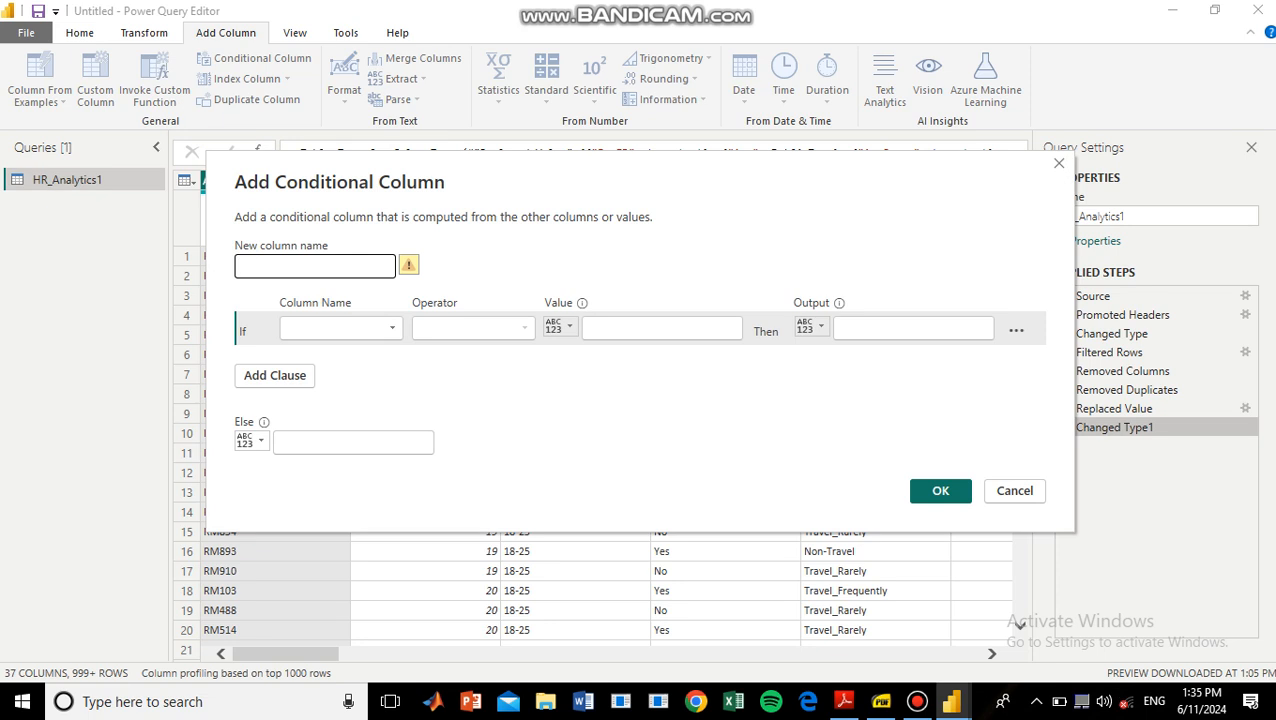
type("Attrition Count")
Define the conditional column to output 1 if Attrition equals Yes, else 0, and add it to the table.
left_click(340, 328)
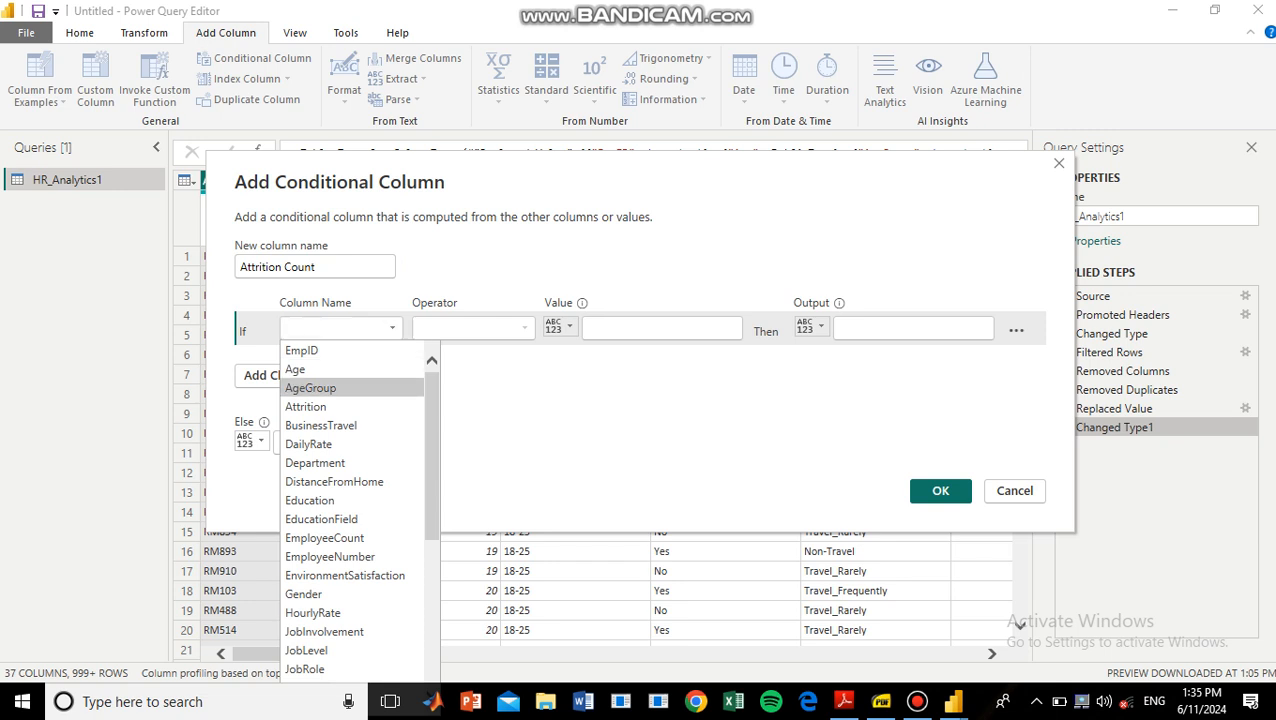
left_click(306, 406)
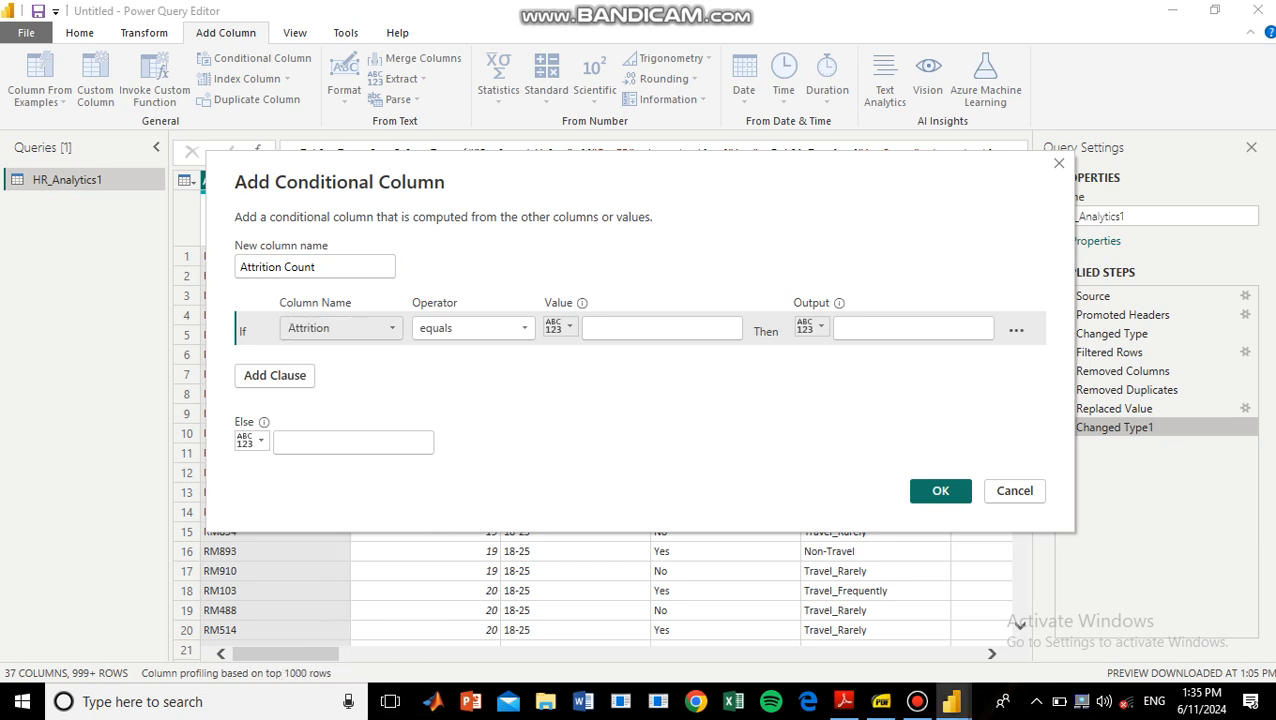
left_click(662, 328)
type("Yes")
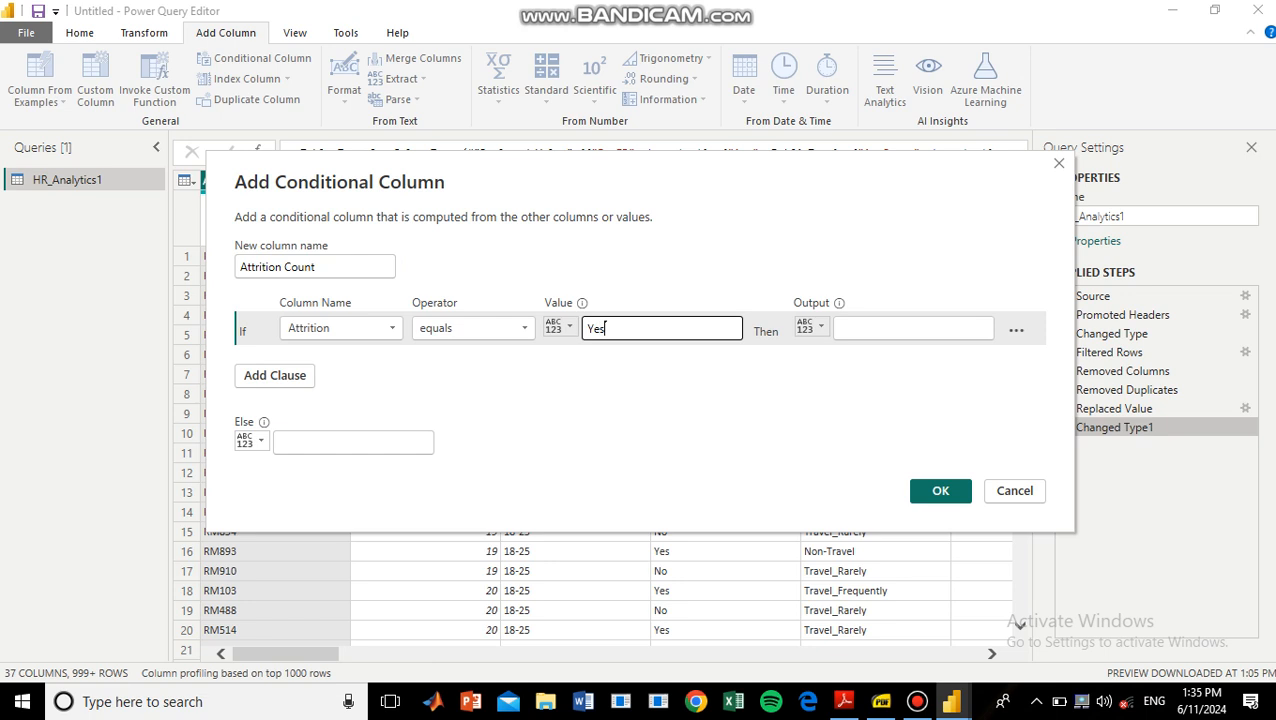
left_click(913, 328)
type("1")
left_click(280, 442)
type("0")
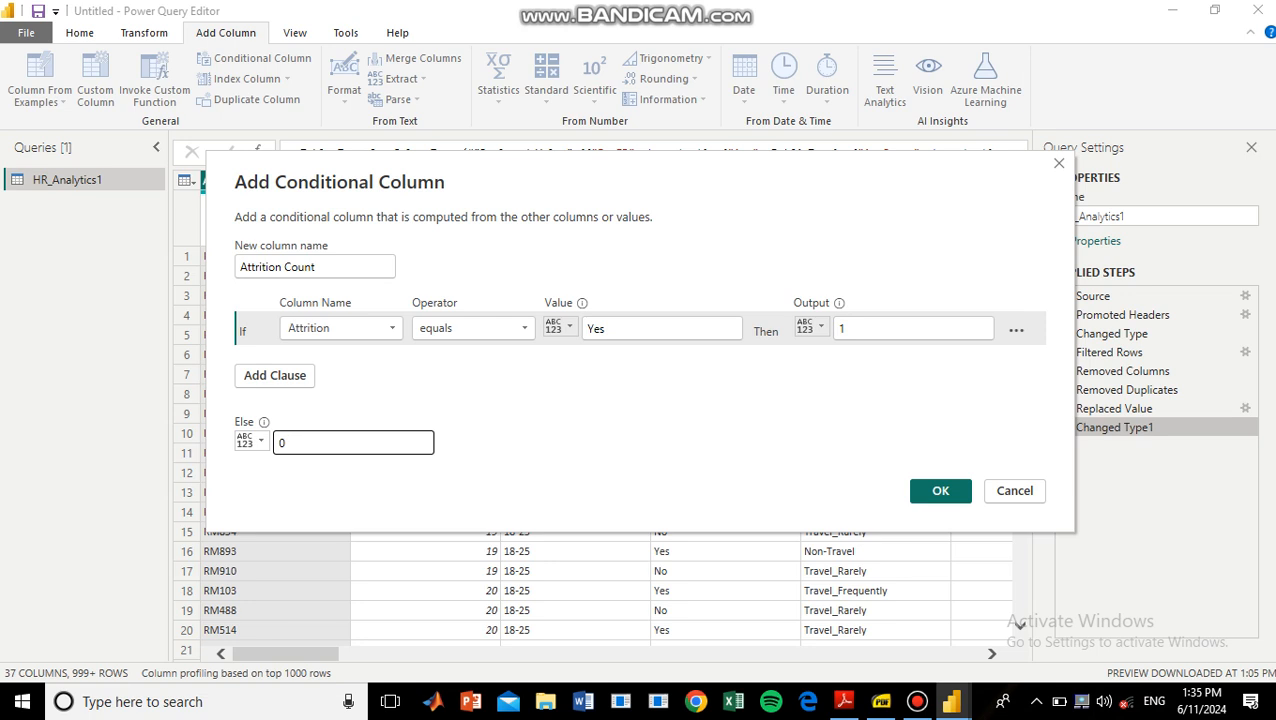
left_click(940, 490)
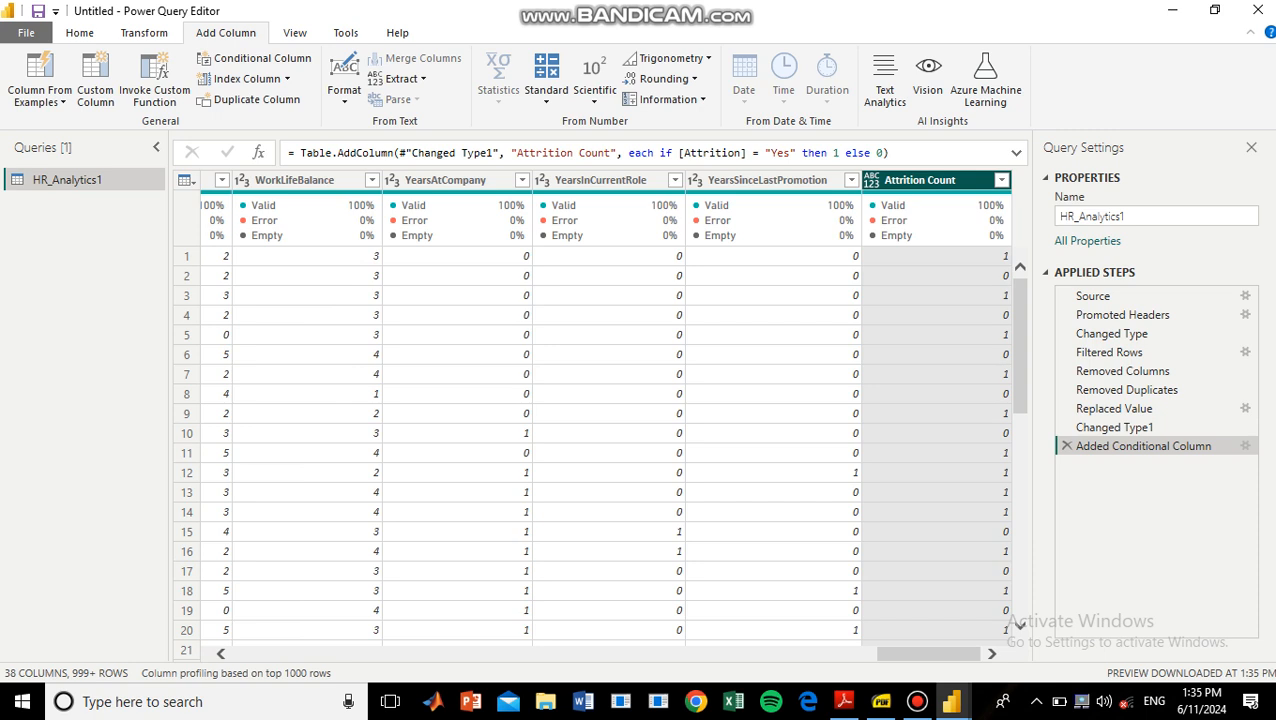
Detect the data type of the Attrition Count column, then close the query editor and apply the changes.
left_click(144, 33)
left_click(270, 79)
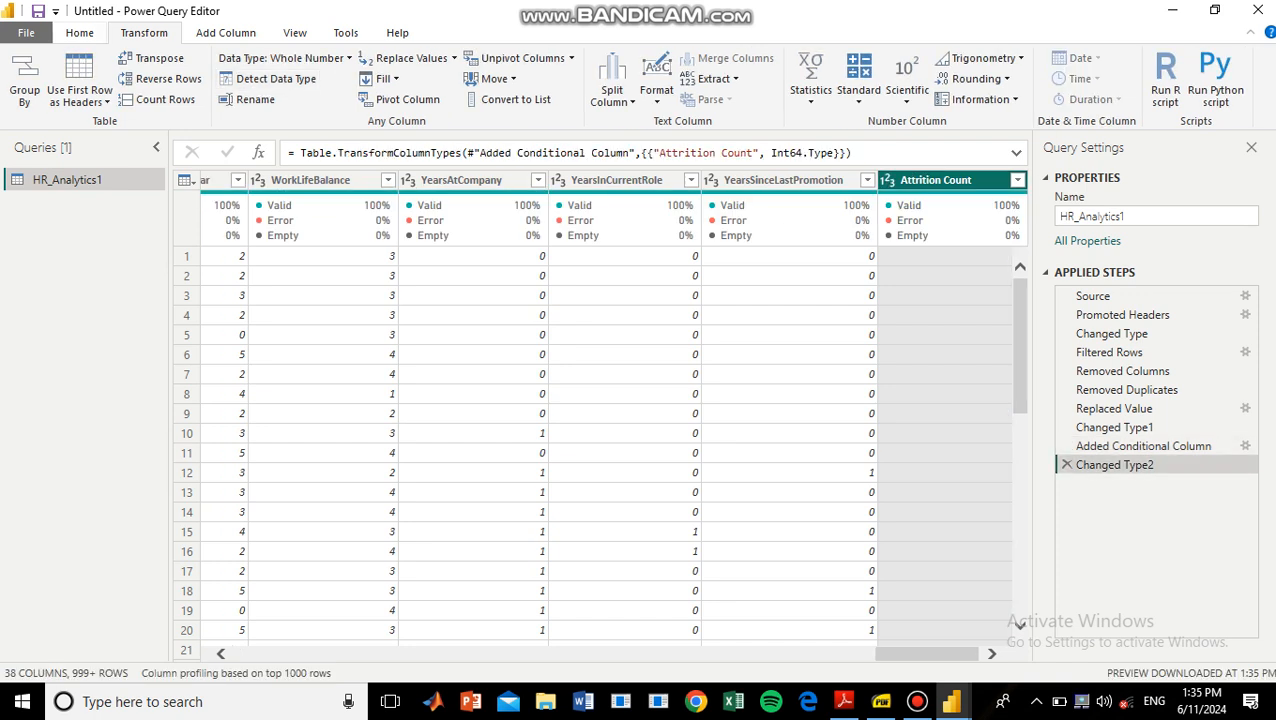
left_click(79, 32)
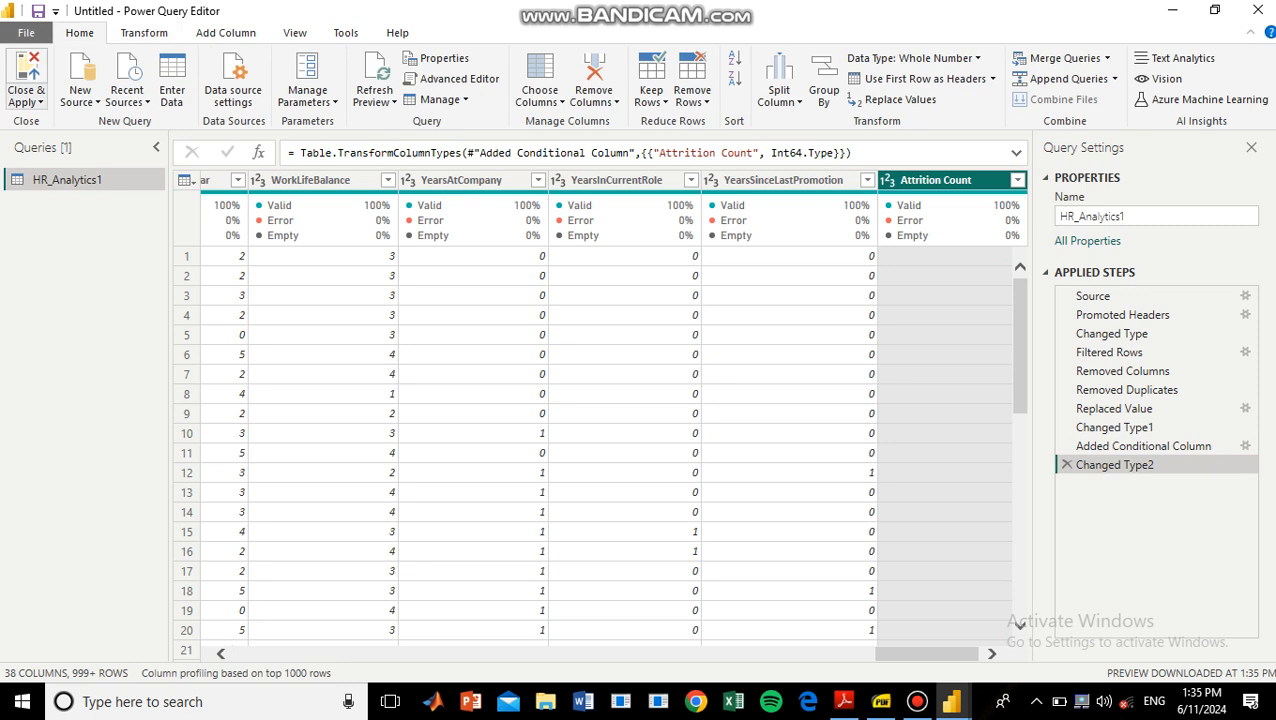
left_click(26, 101)
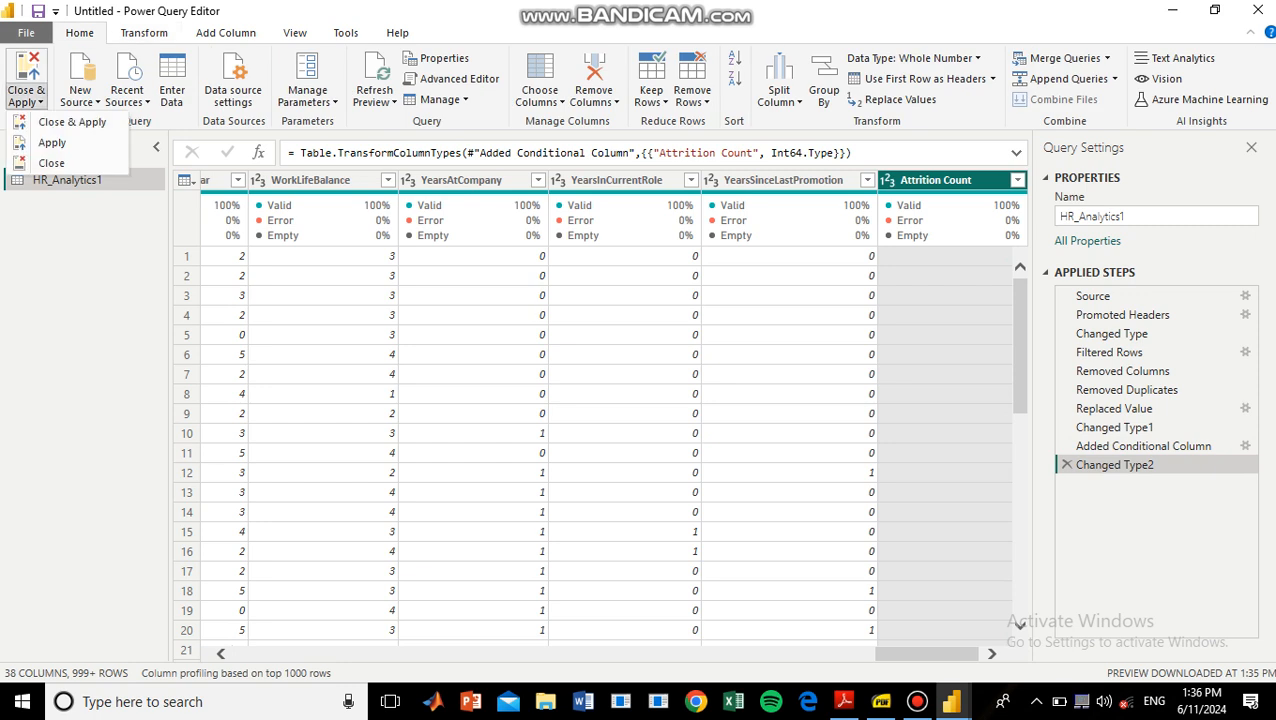
left_click(72, 121)
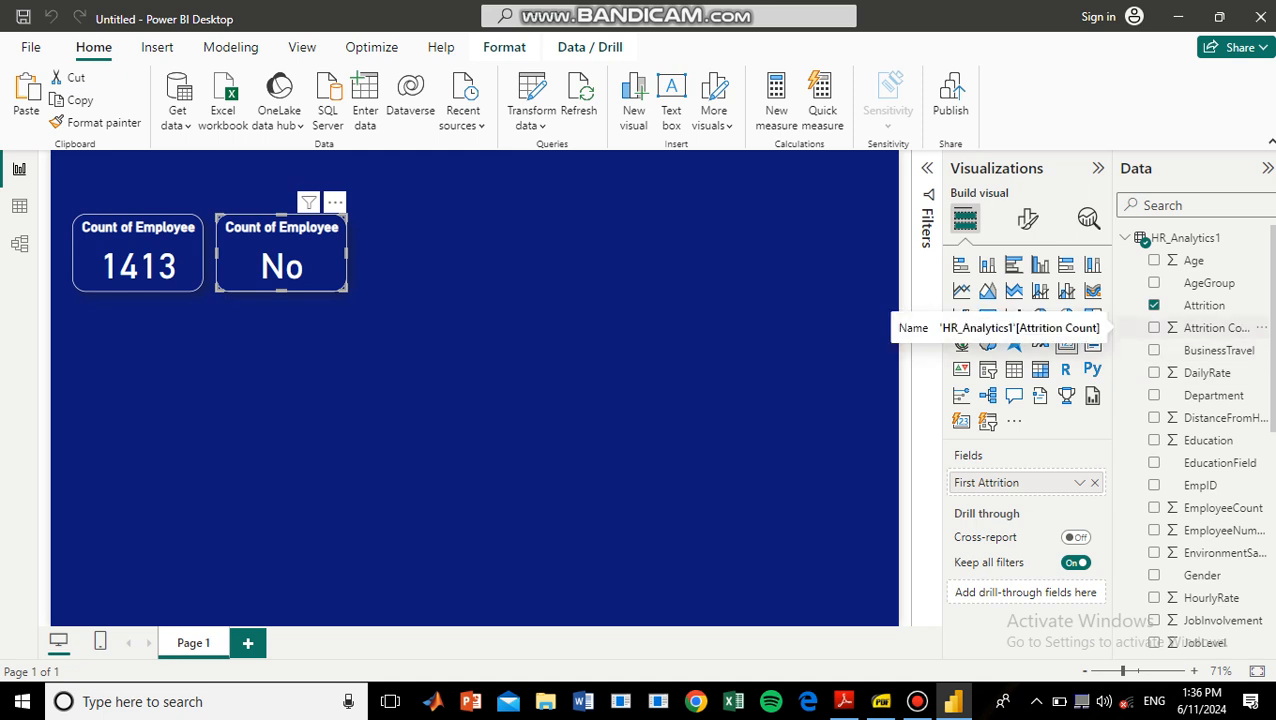
Replace the second card's Attrition field with Attrition Count and keep that card selected.
left_click_drag(1215, 327, 1015, 482)
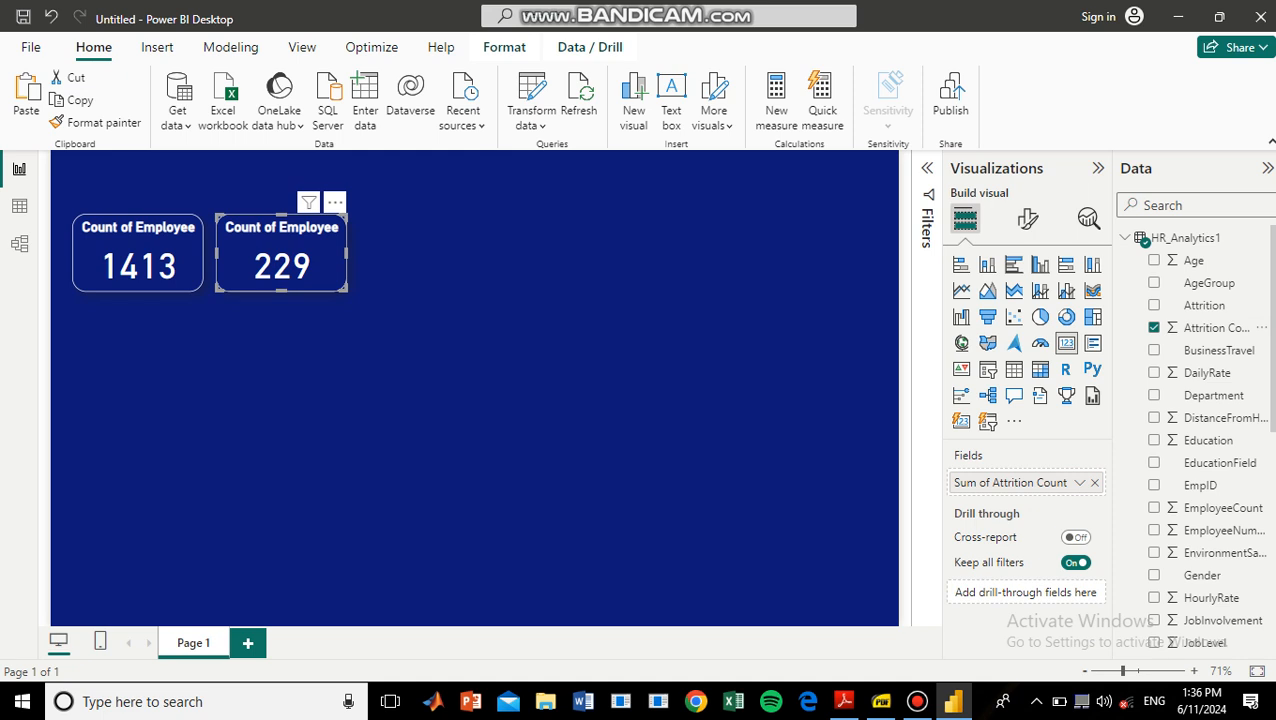
left_click(138, 254)
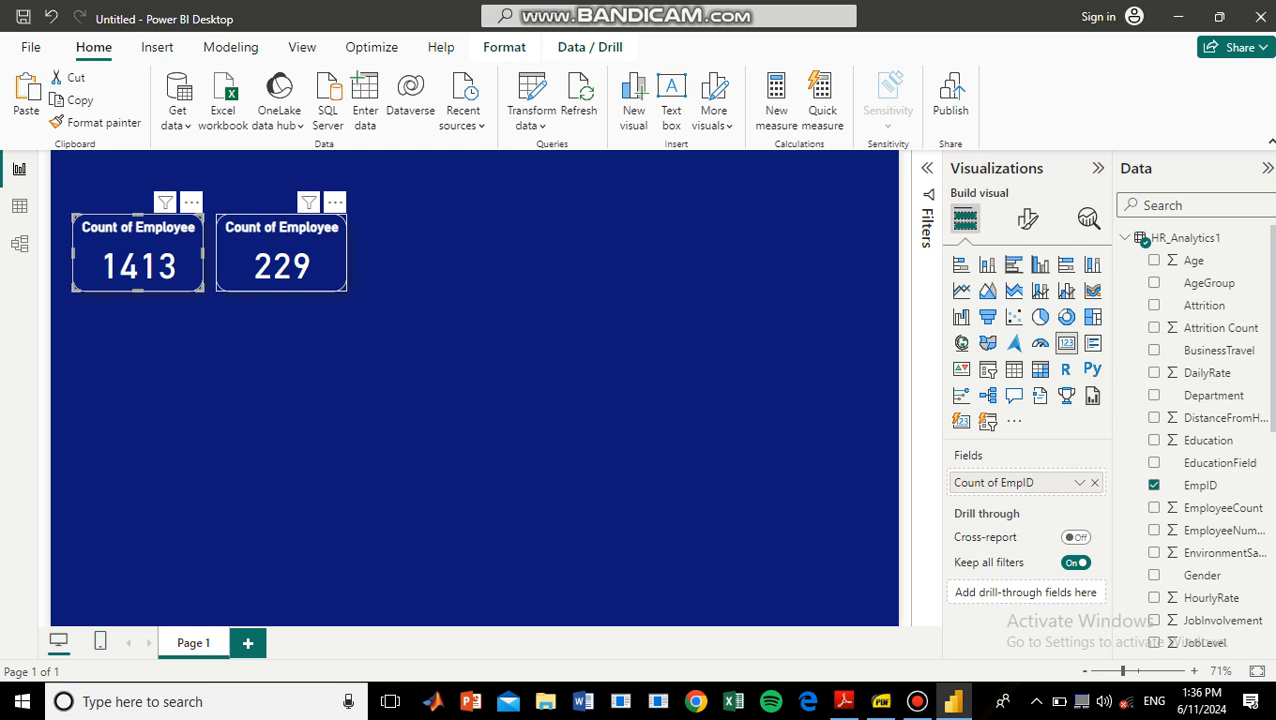
left_click(282, 254)
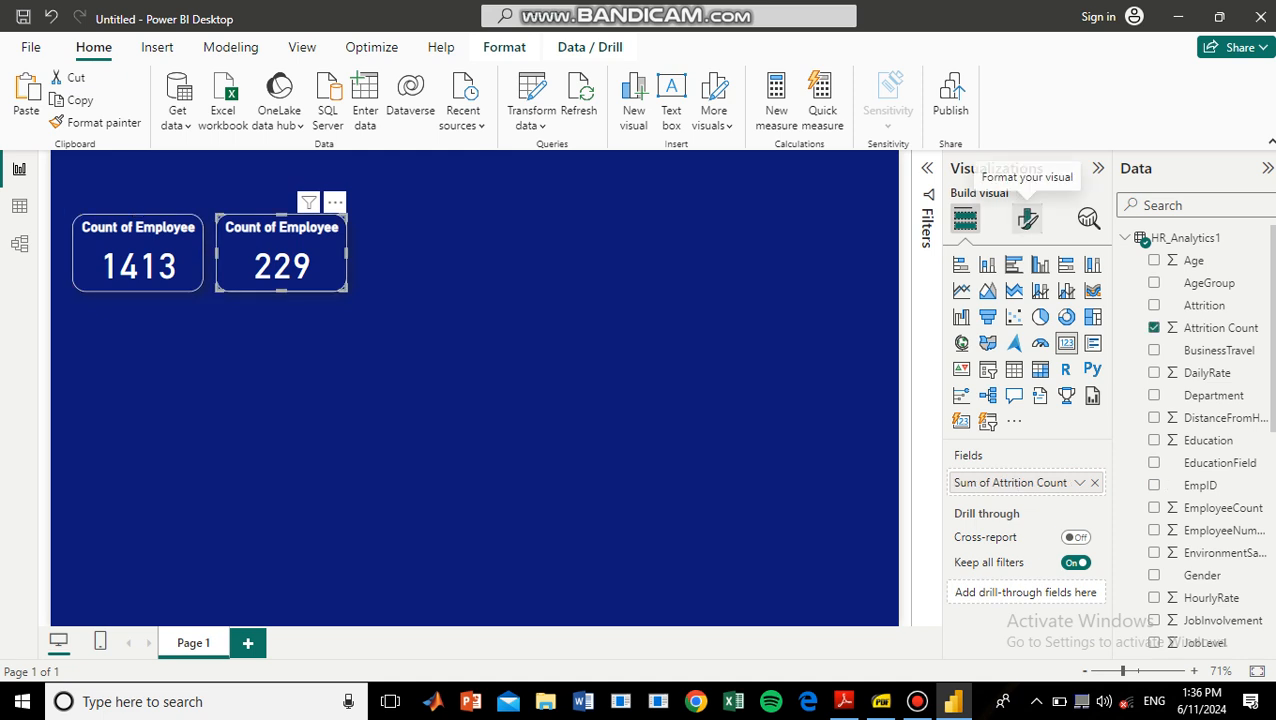
Change the second card's title text to "Attrition".
left_click(1028, 218)
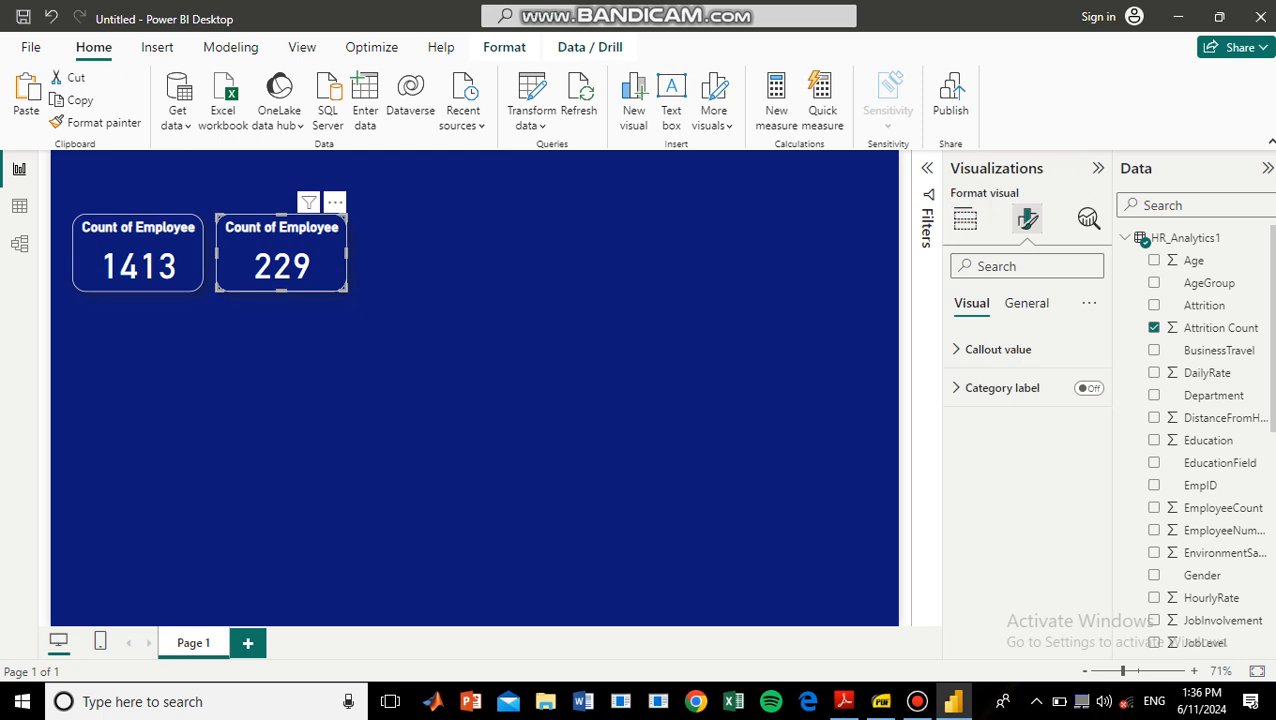
left_click(1027, 303)
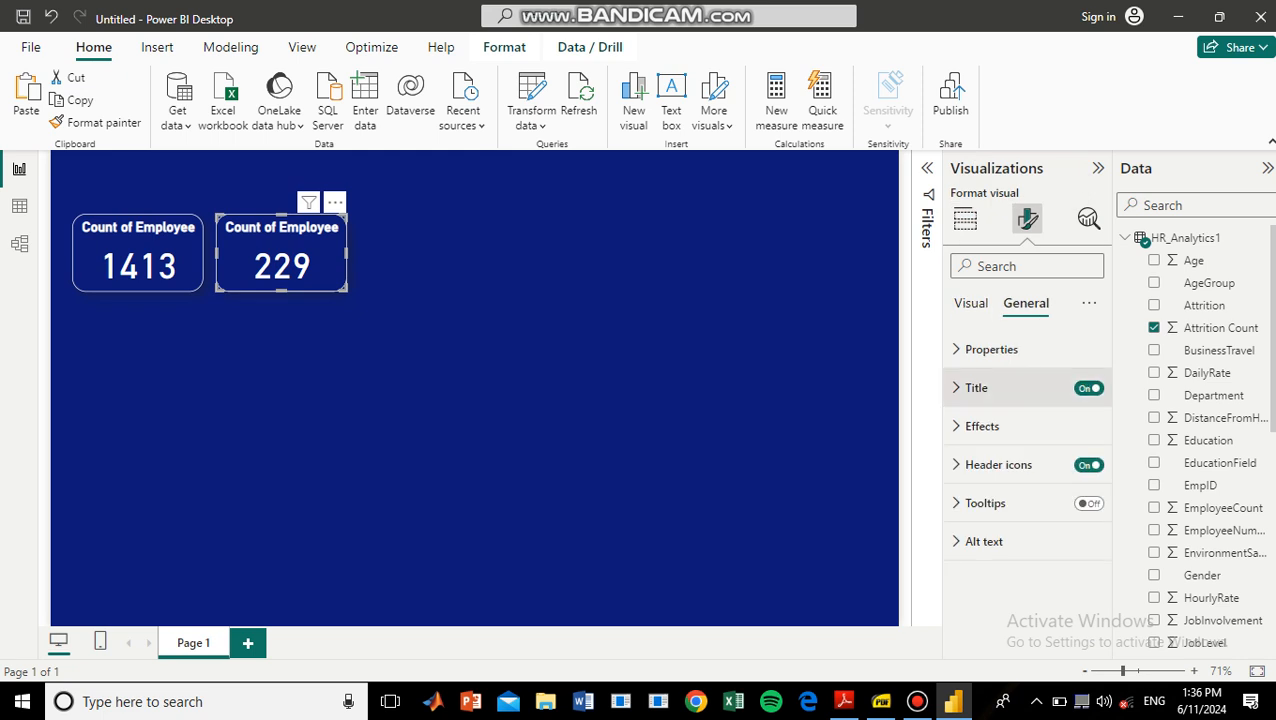
left_click(977, 388)
left_click(1060, 482)
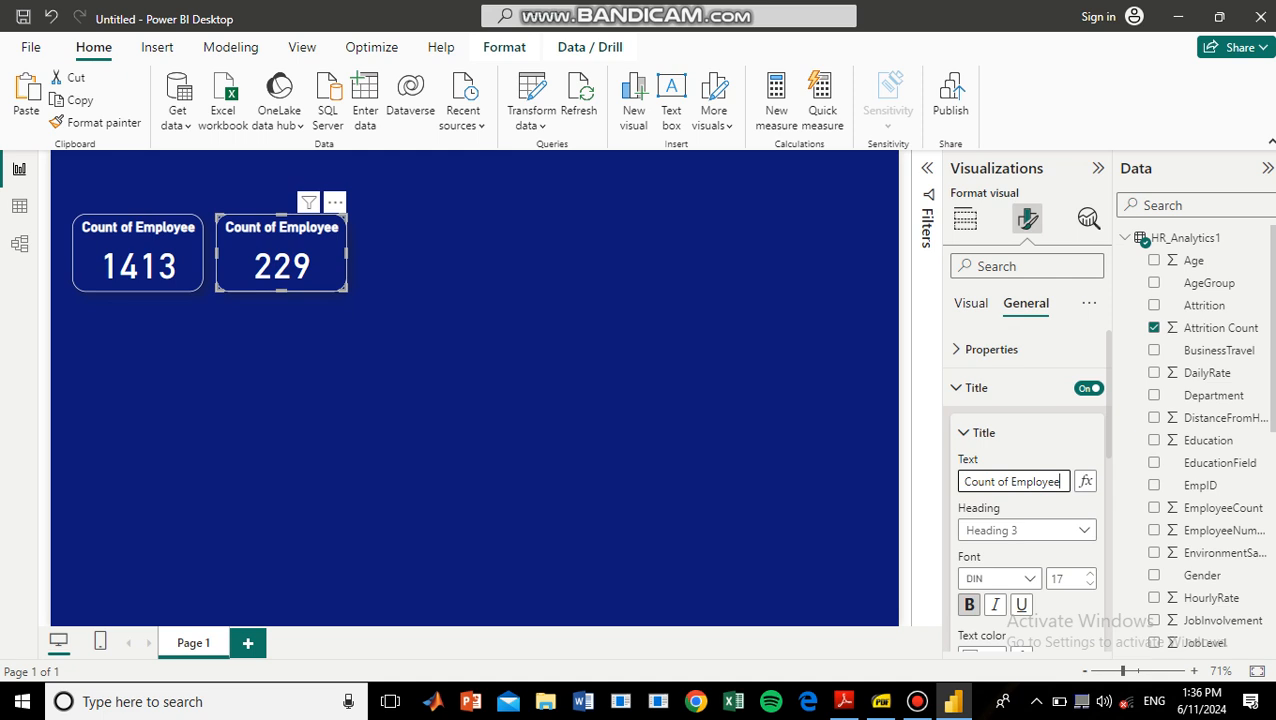
key("ctrl+a")
key("BackSpace")
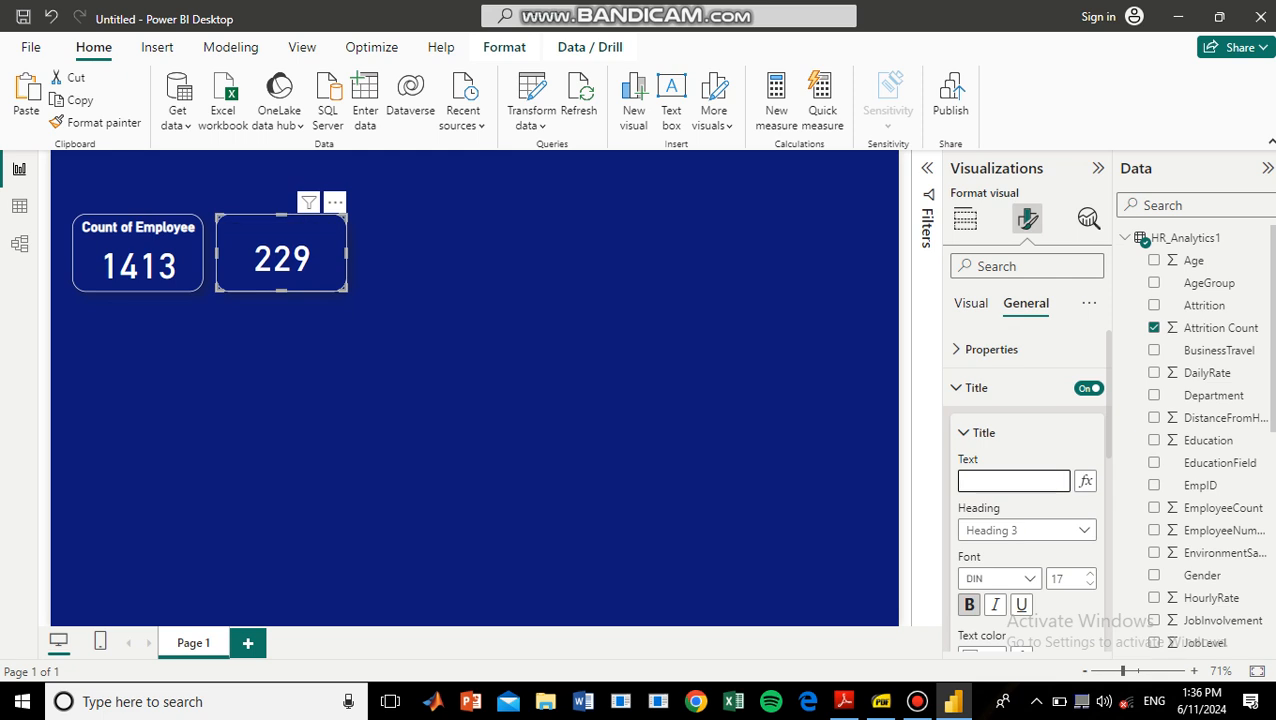
type("Attrition")
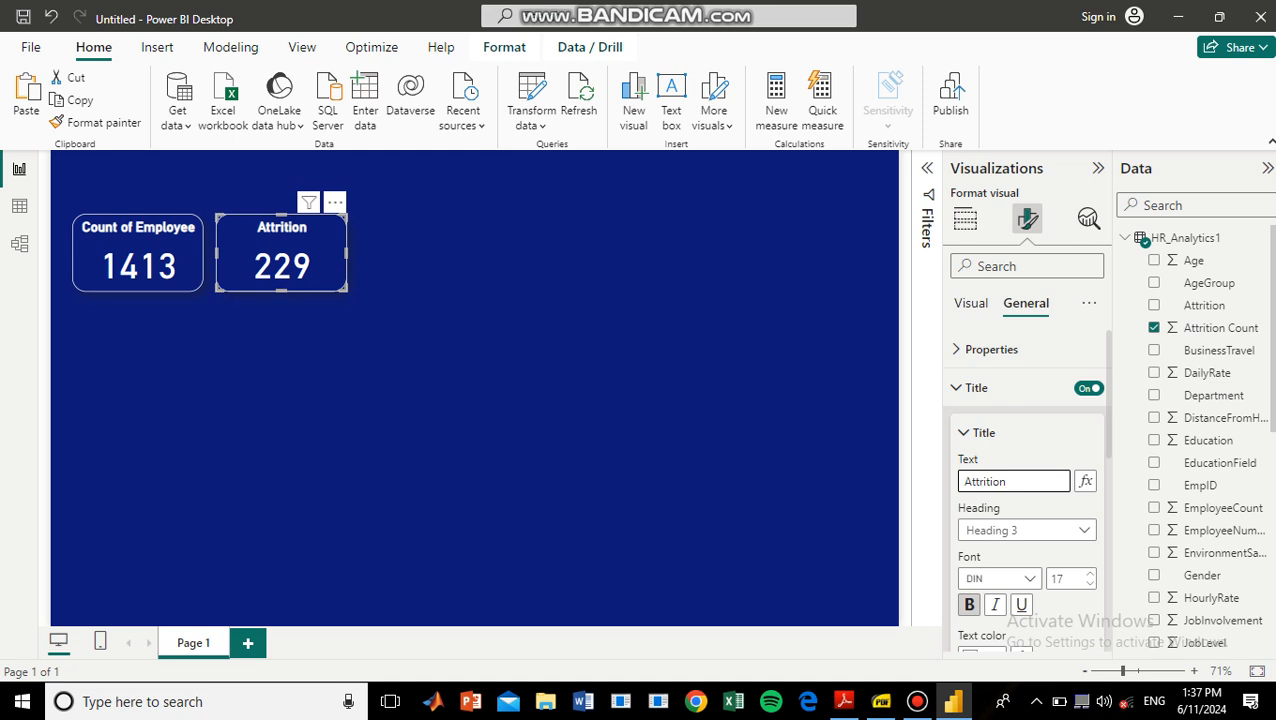
Duplicate the Attrition card and place the copy beside it as the third card in the row.
left_click(285, 258)
key("ctrl+c")
key("ctrl+v")
left_click_drag(288, 262, 429, 255)
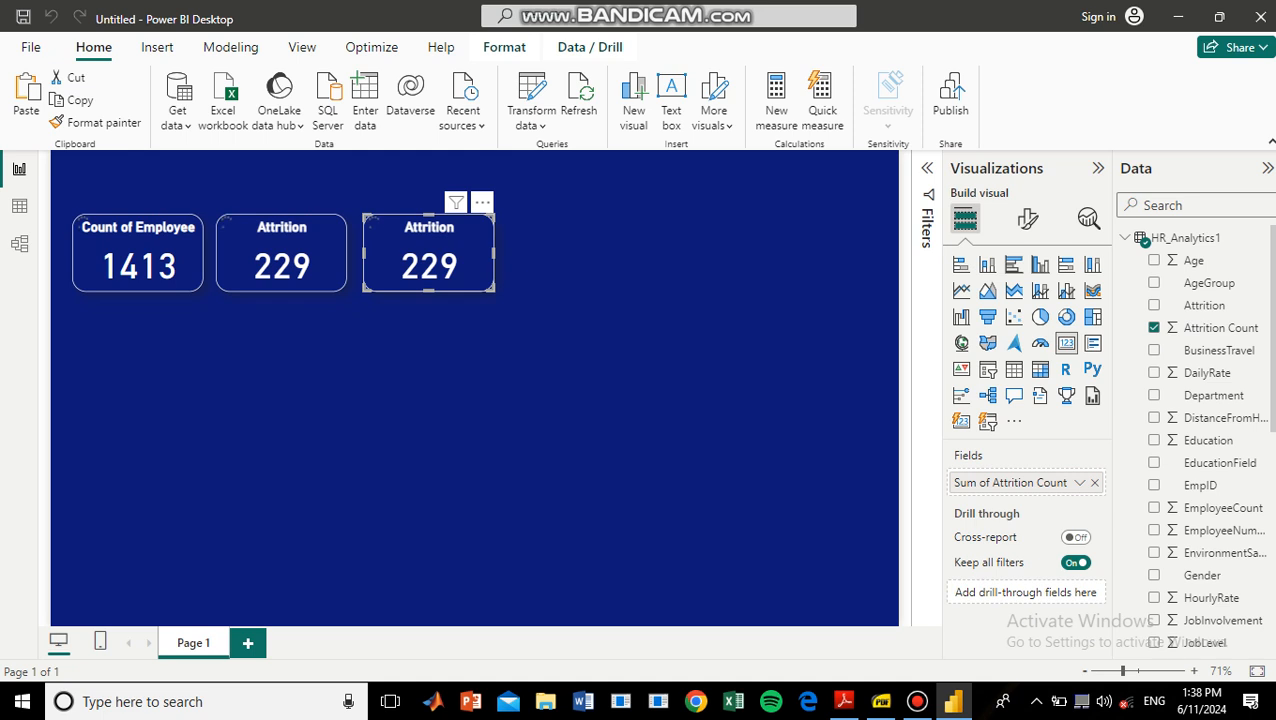
key("alt")
key("BackSpace")
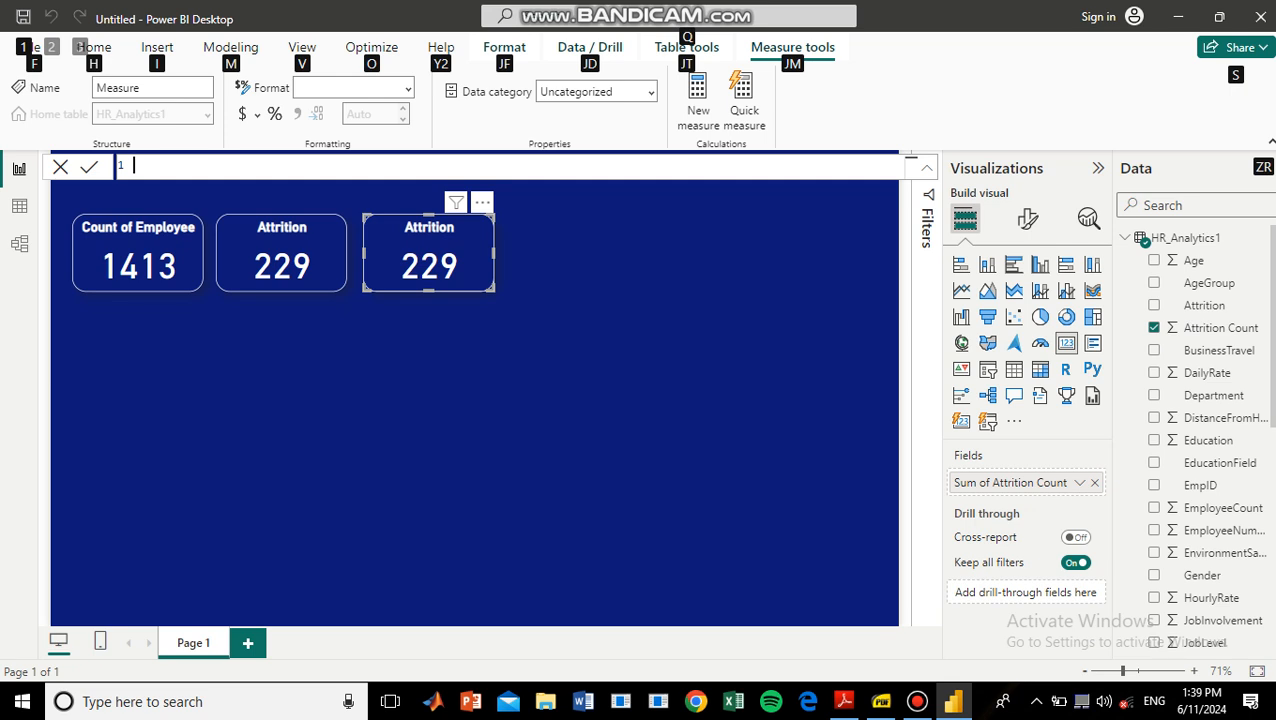
key("i")
key("d")
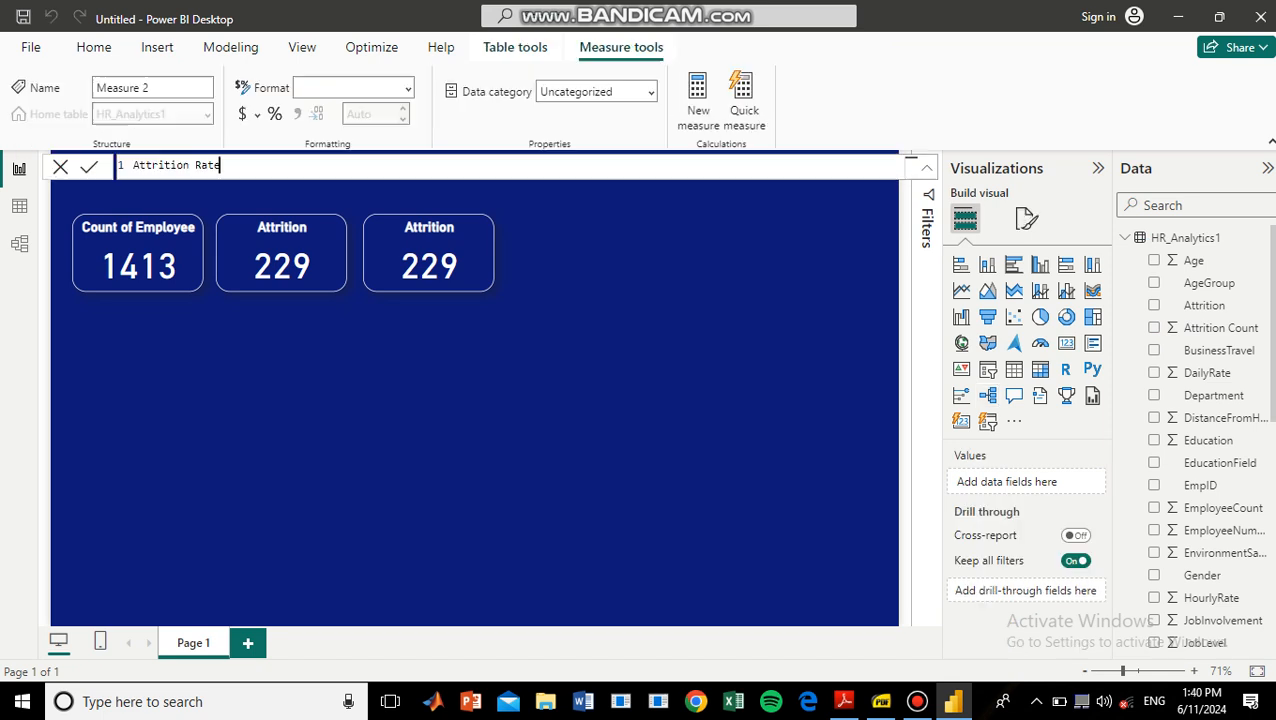
key("alt")
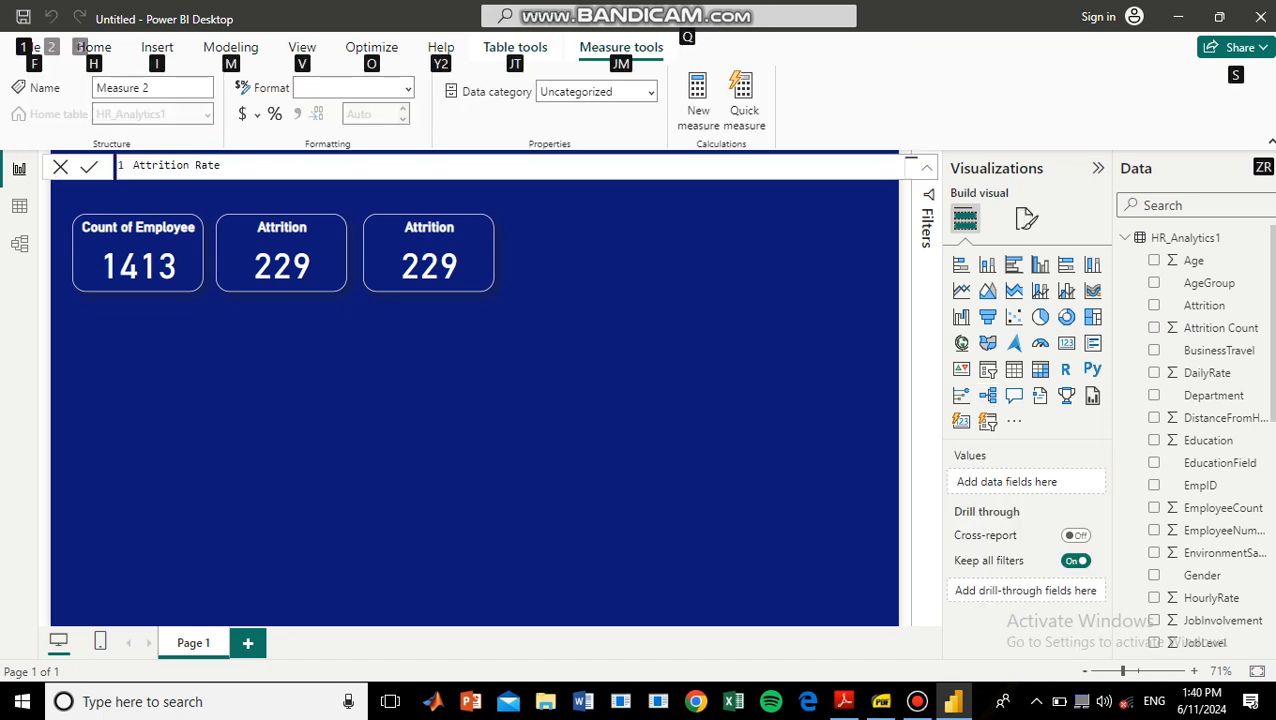
Start the formula of the new measure Attrition Rate with SUM(HR_Analytics1[Attrition Count]).
key("Escape")
type("=")
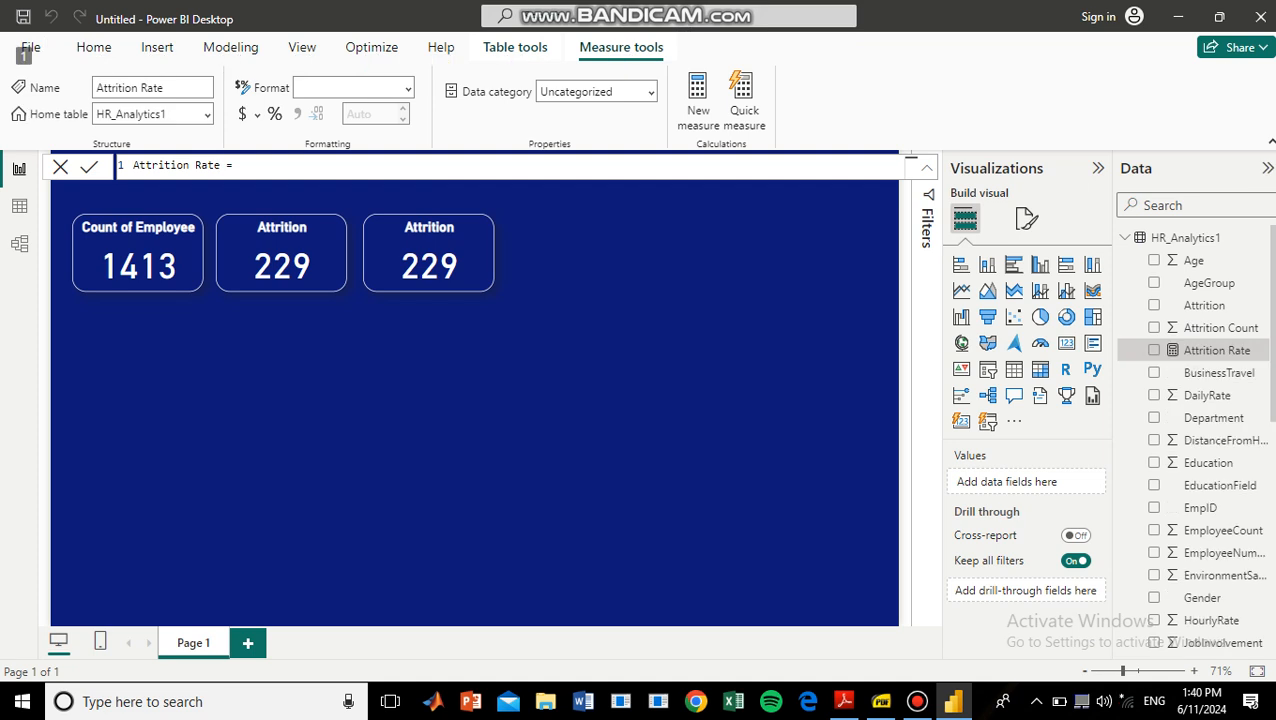
type("s")
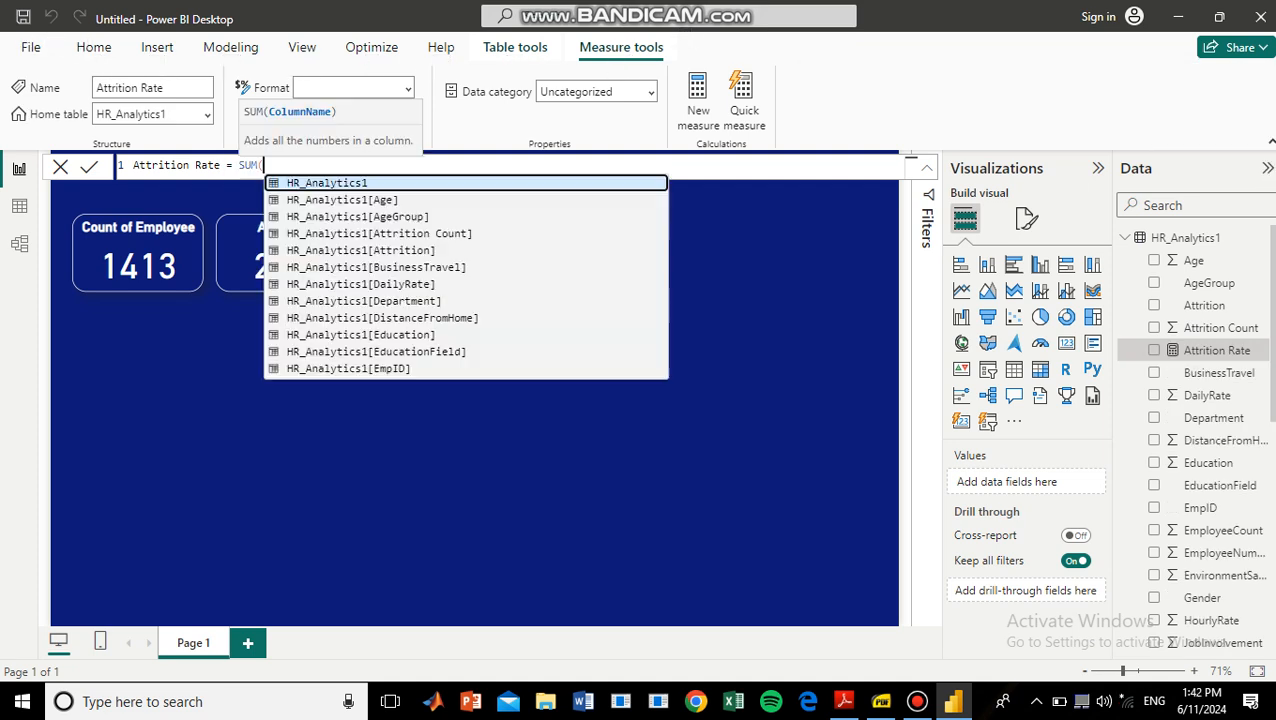
type("HR_Analytics1")
left_click(458, 217)
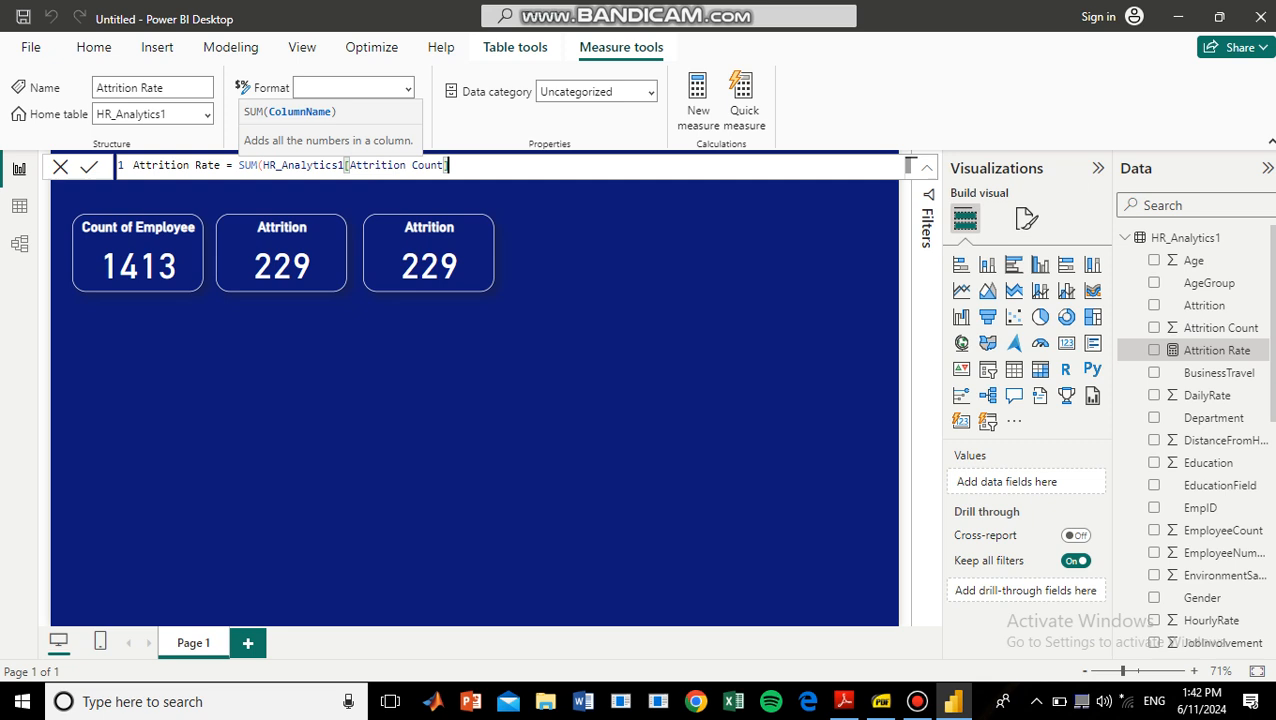
type(")/sum")
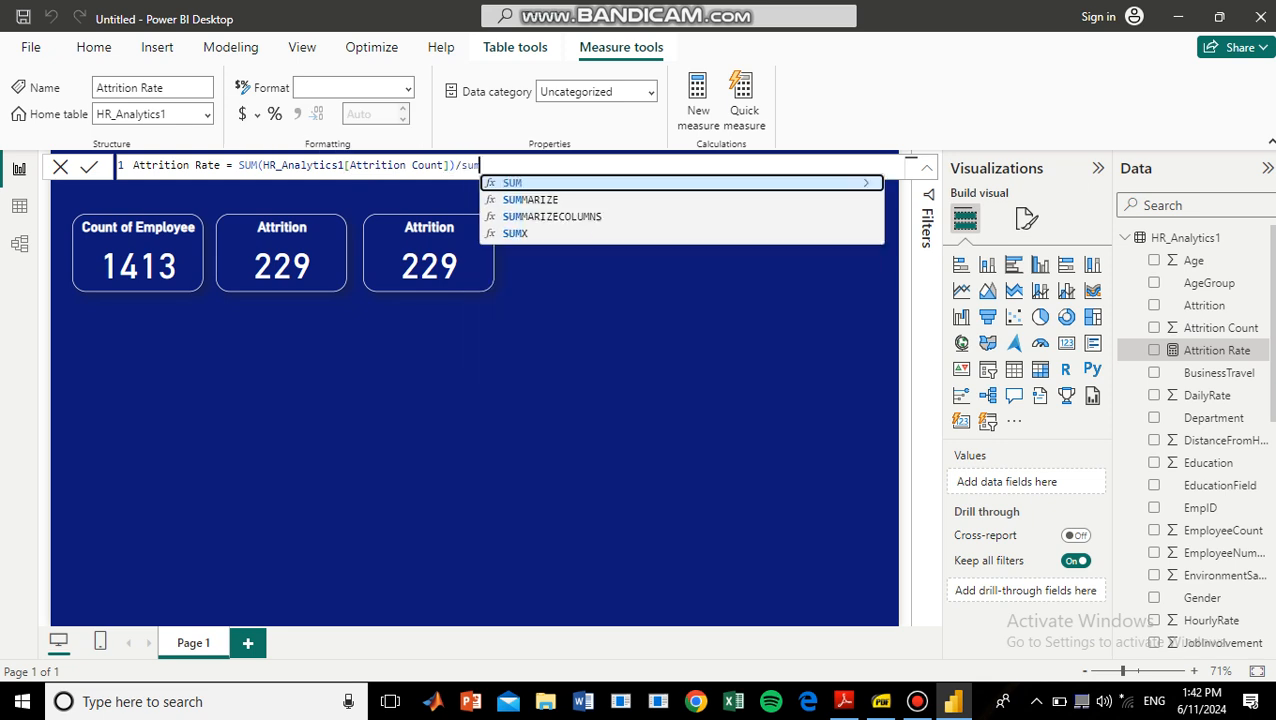
Divide the Attrition Rate formula by SUM(HR_Analytics1[EmployeeCount]) and commit the measure.
key("Tab")
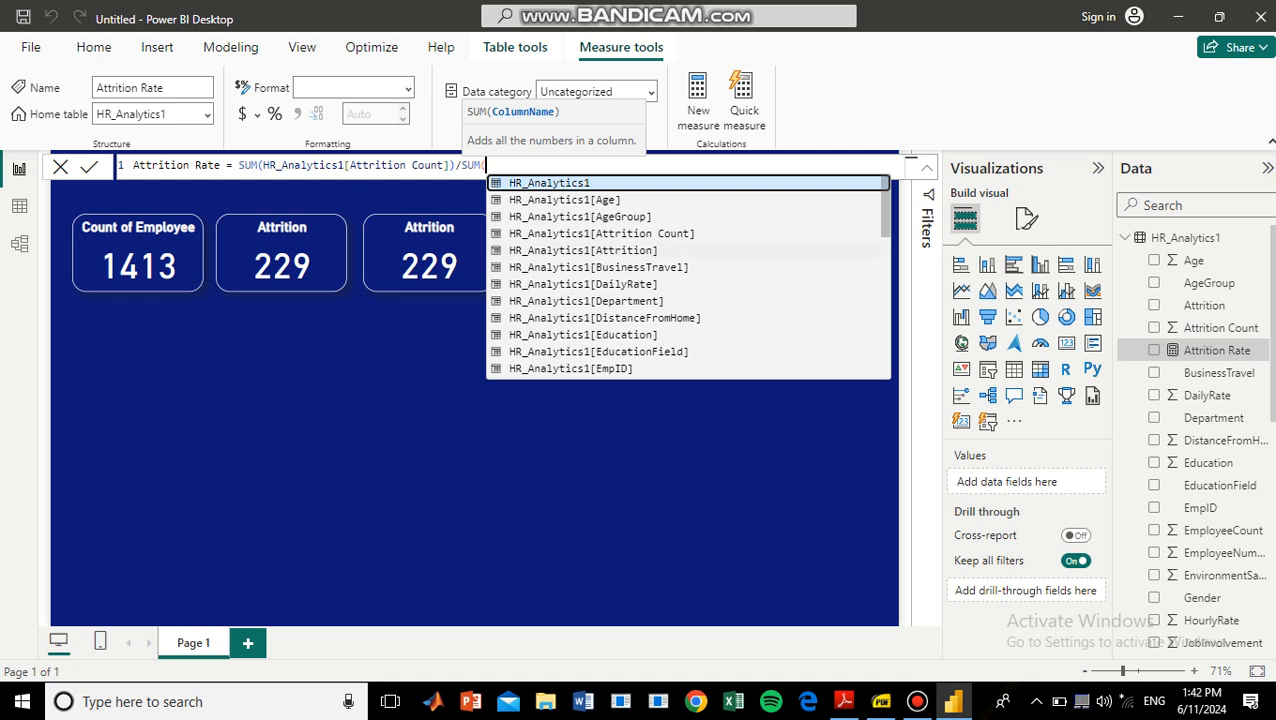
scroll(600, 250, "down", 3)
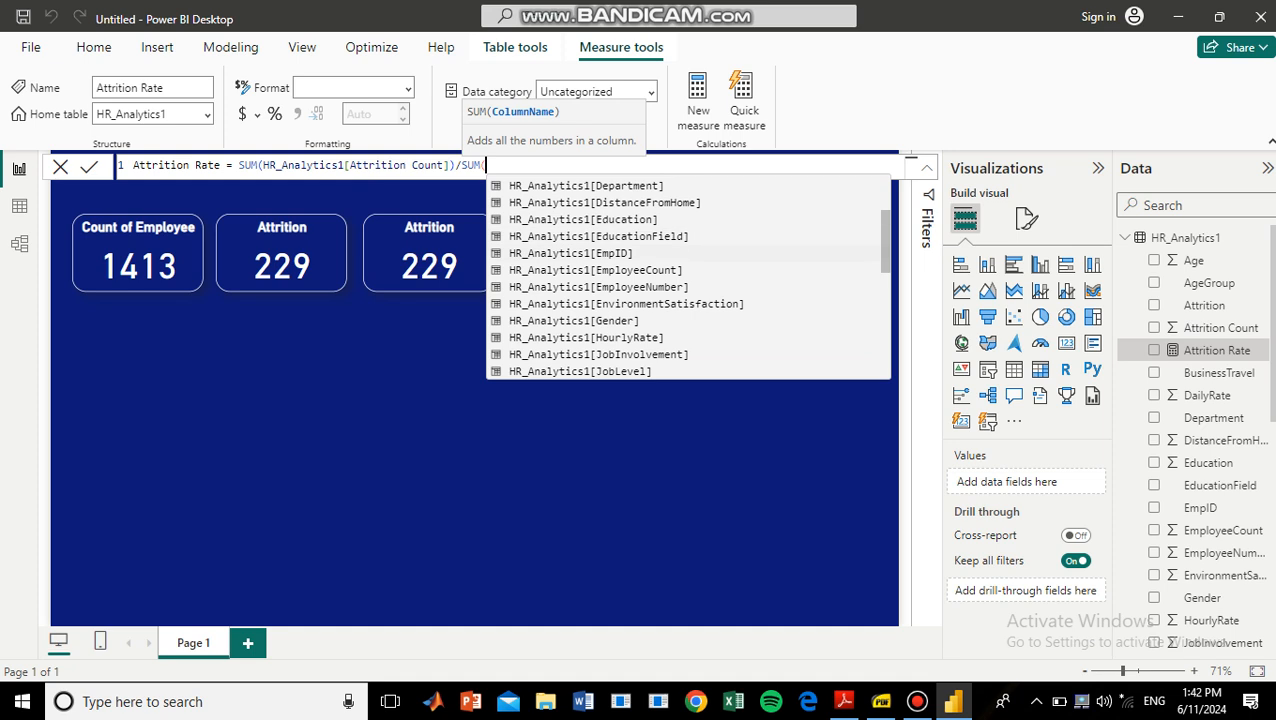
left_click(596, 270)
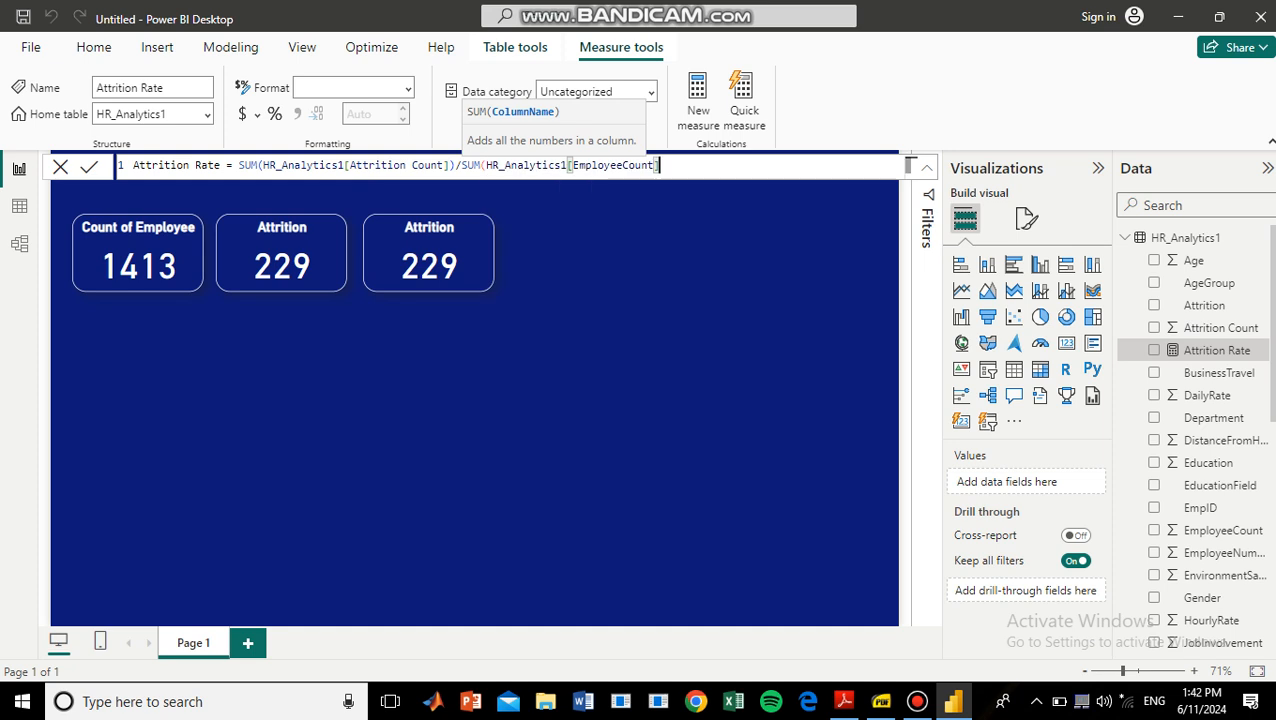
type(")")
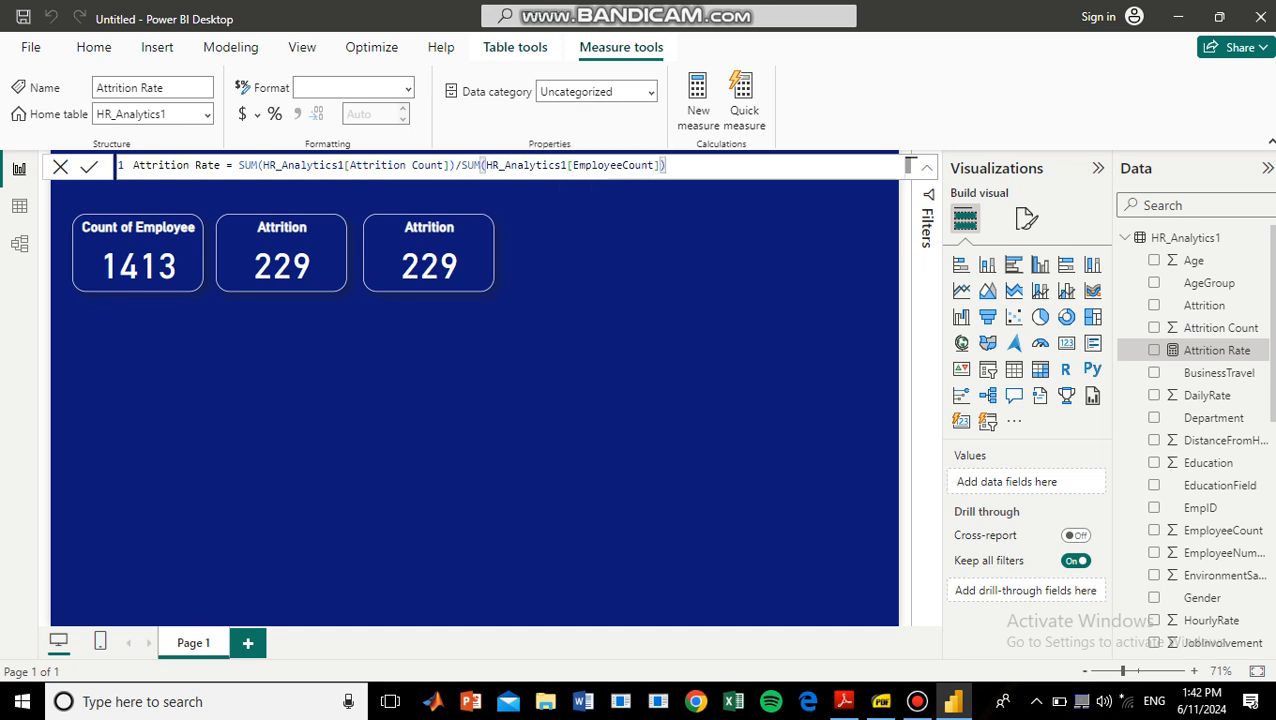
key("Return")
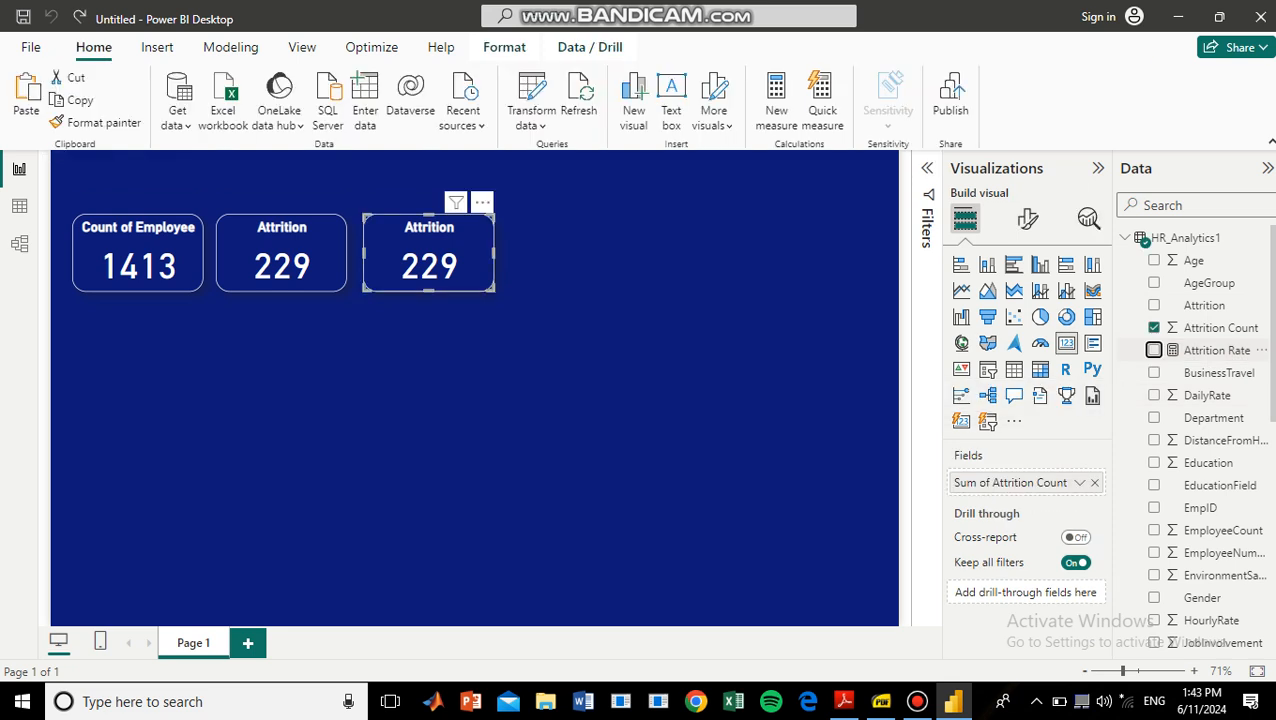
Replace the third card's Attrition Count field with the Attrition Rate measure.
left_click_drag(1154, 350, 1000, 486)
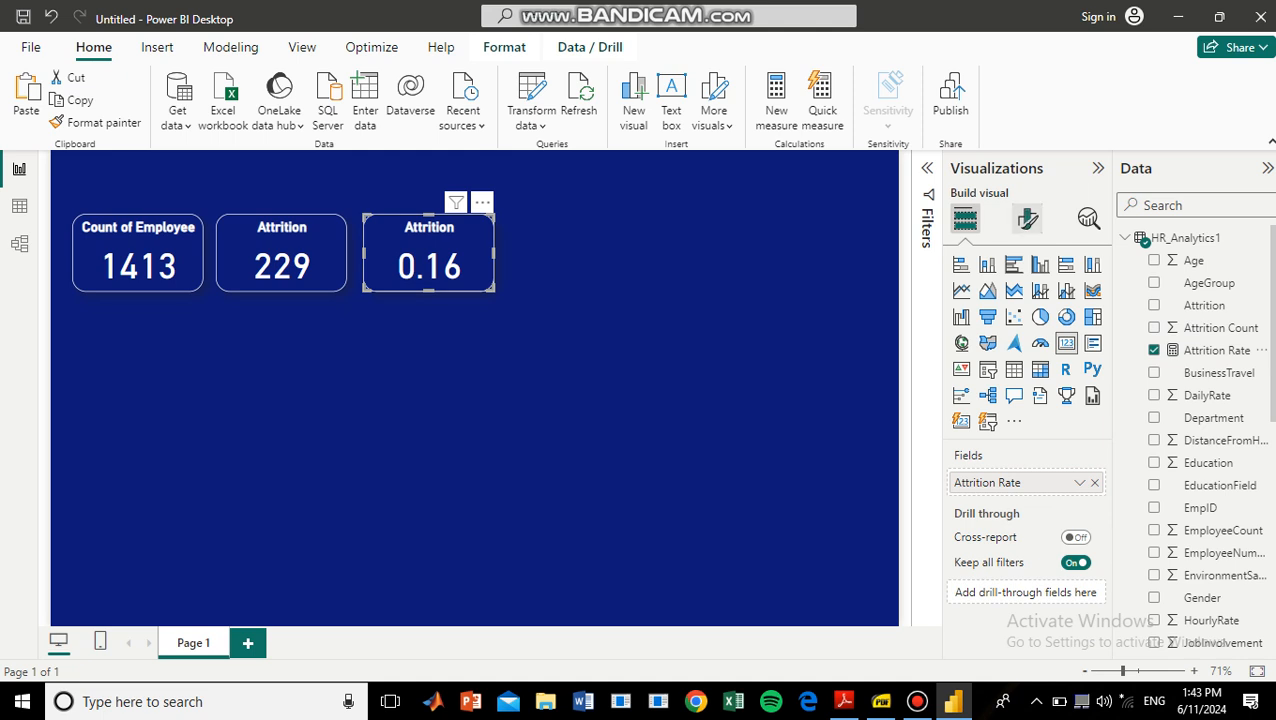
Try the third card's callout value with 0 decimal places, and raise the number of decimals from there.
left_click(1028, 218)
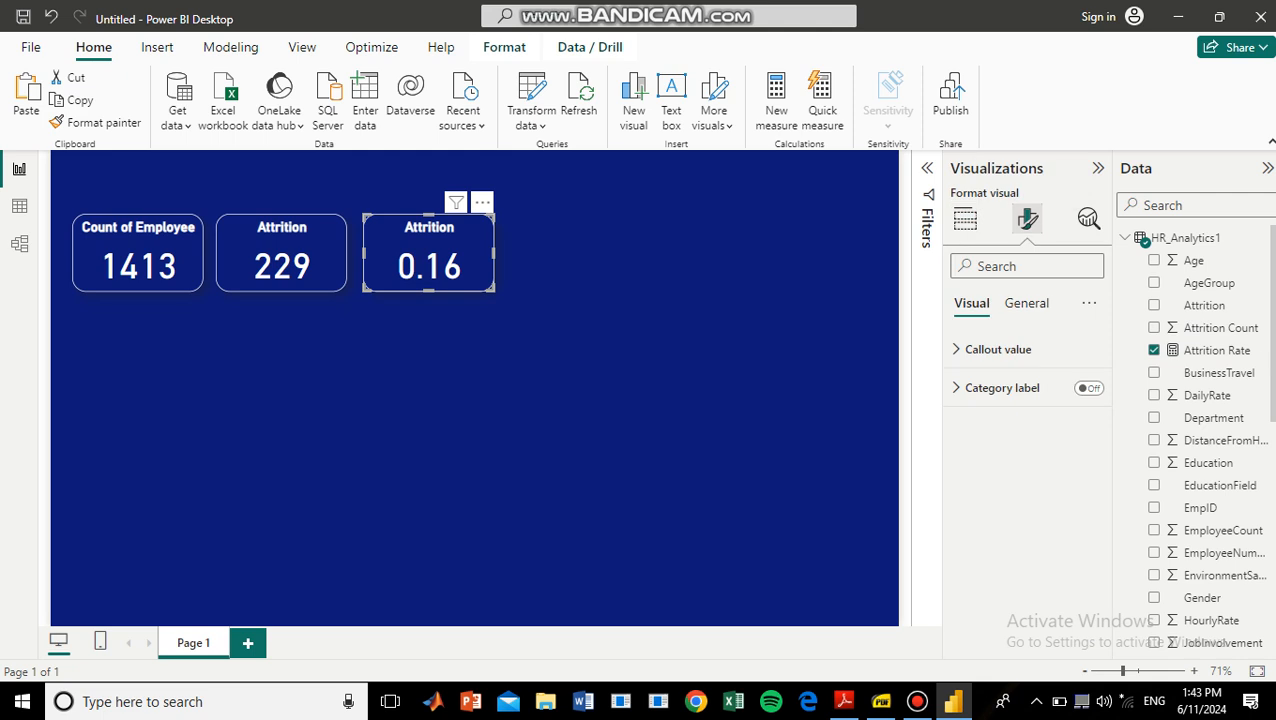
left_click(998, 349)
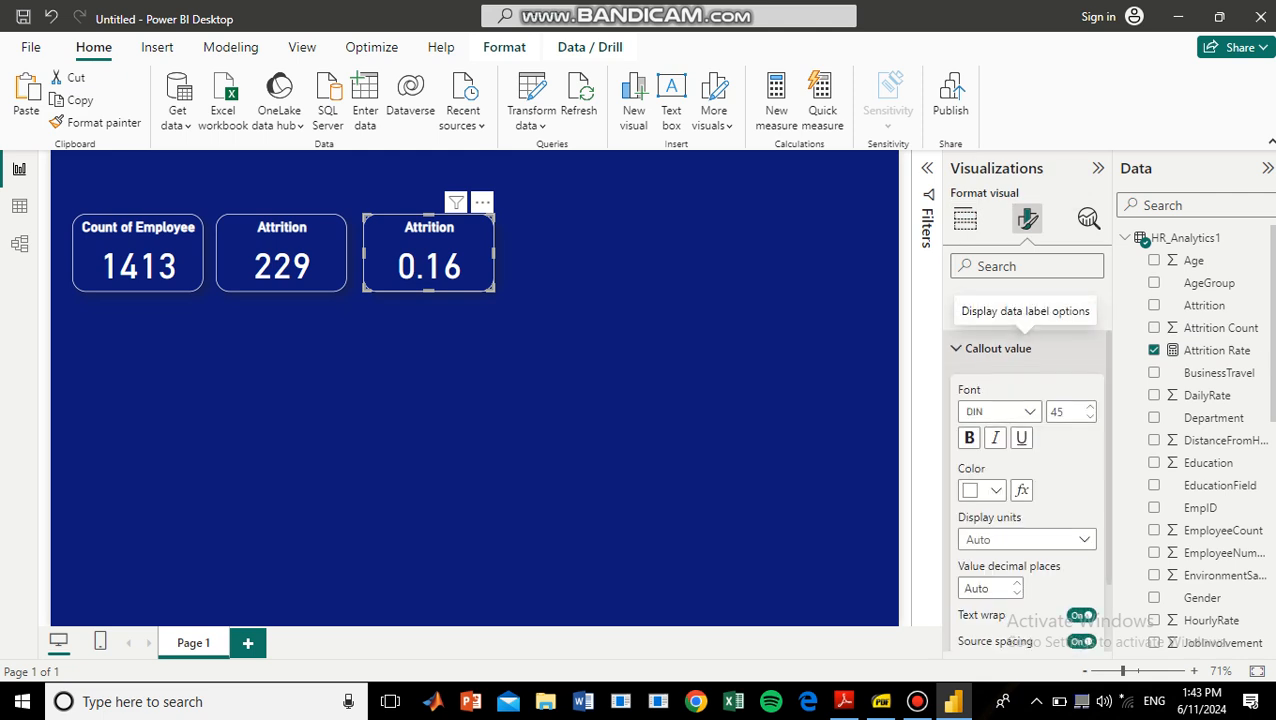
scroll(1025, 470, "down", 1)
left_click(988, 504)
type("0")
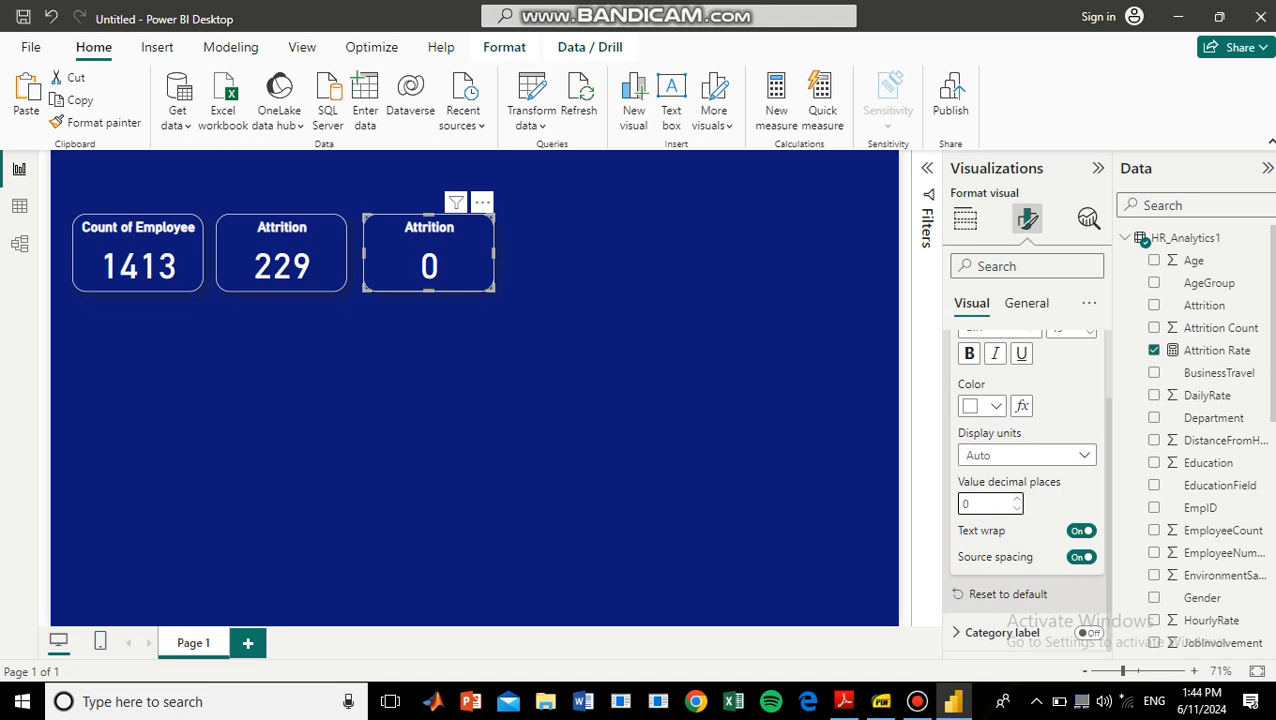
left_click(1016, 499)
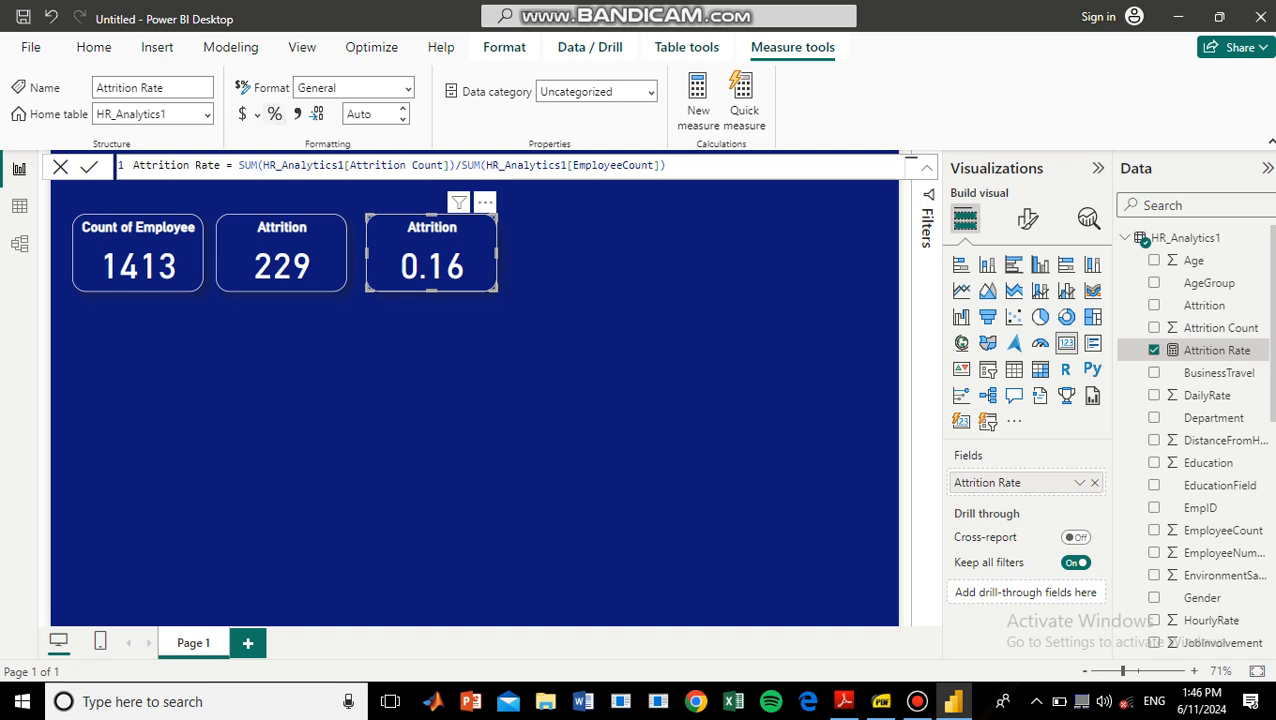
Format the Attrition Rate measure as a percentage with 1 decimal place.
left_click(274, 113)
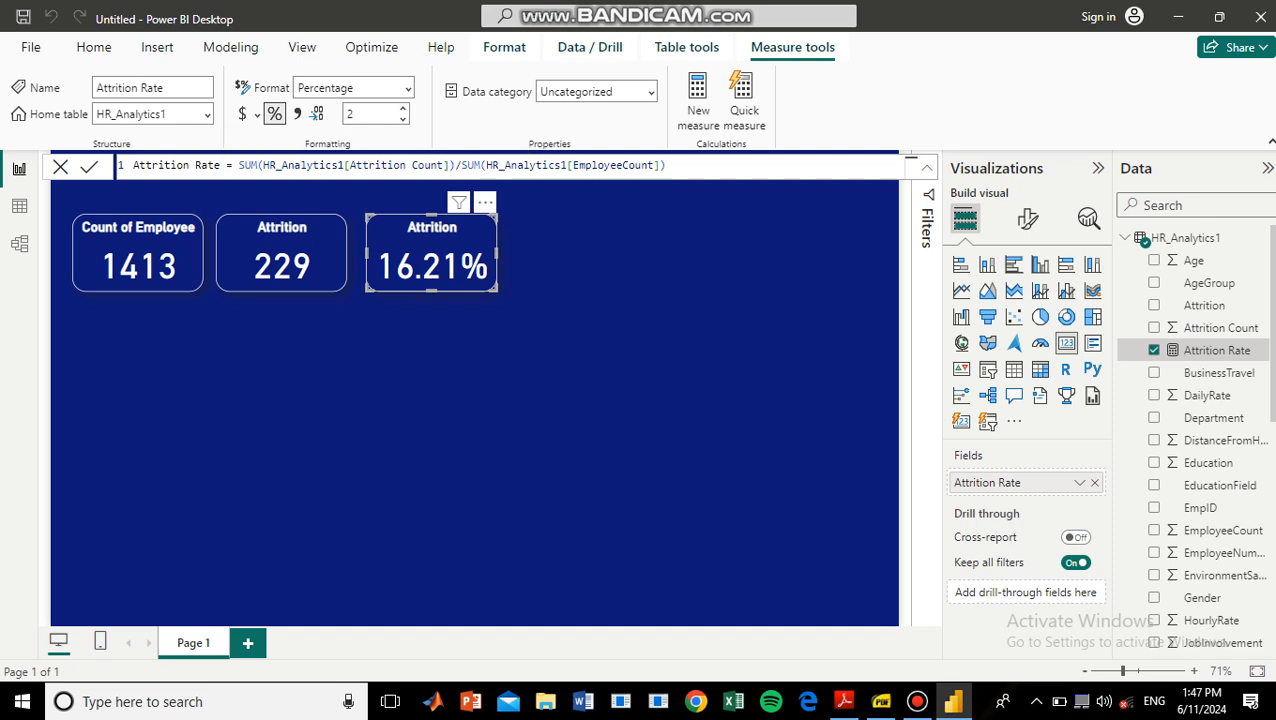
left_click(403, 119)
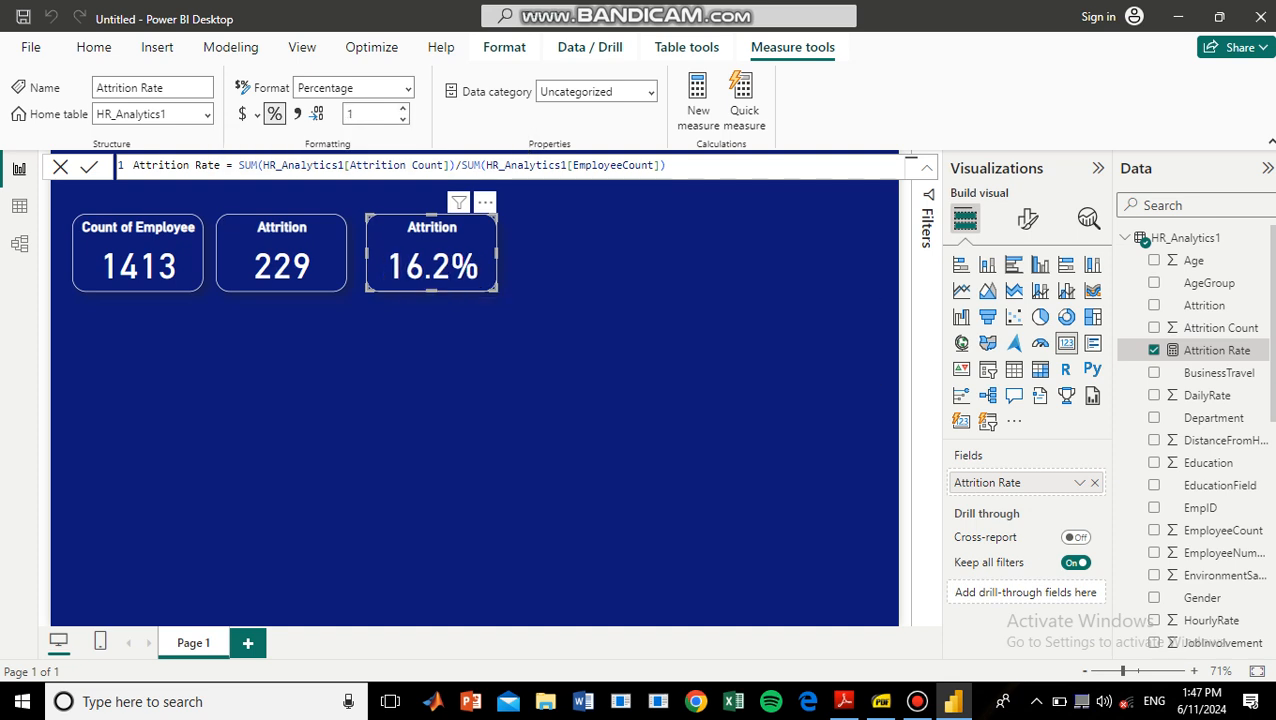
left_click(93, 47)
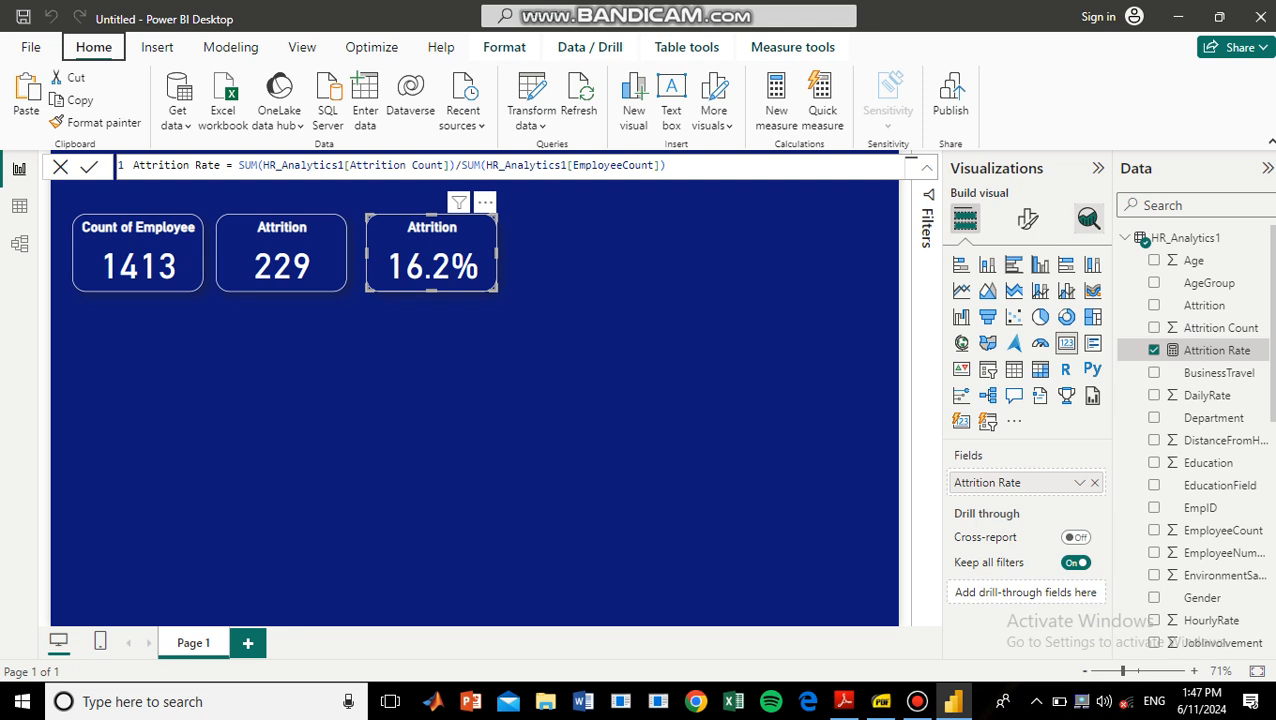
Change the third card's title text to "Attrition Rate" and deselect the card.
left_click(1027, 218)
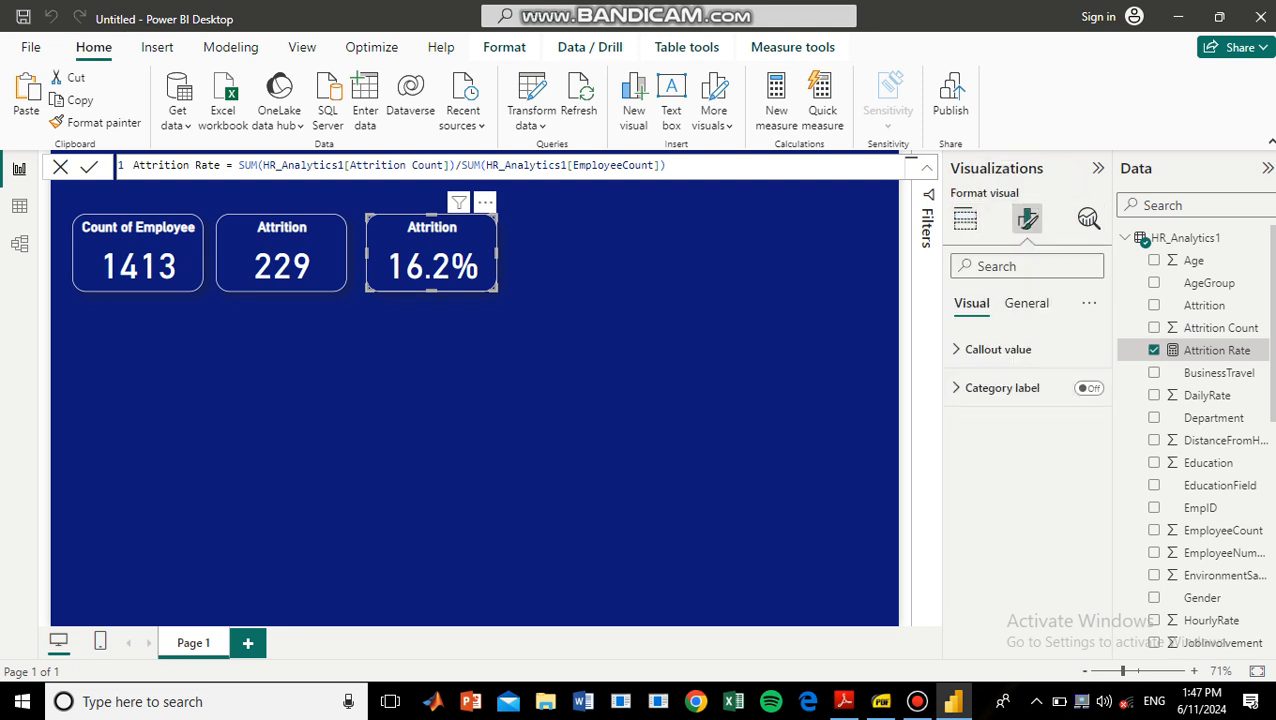
left_click(1027, 303)
left_click(977, 388)
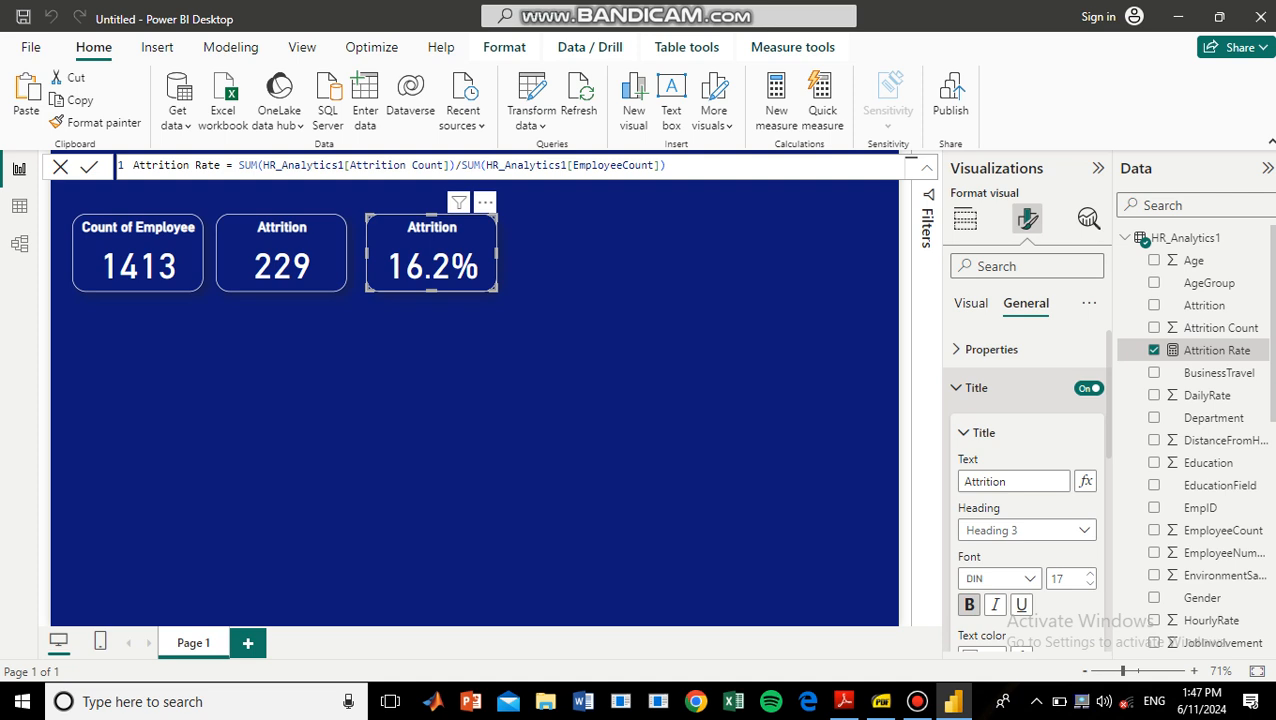
left_click(1031, 482)
type("Rate")
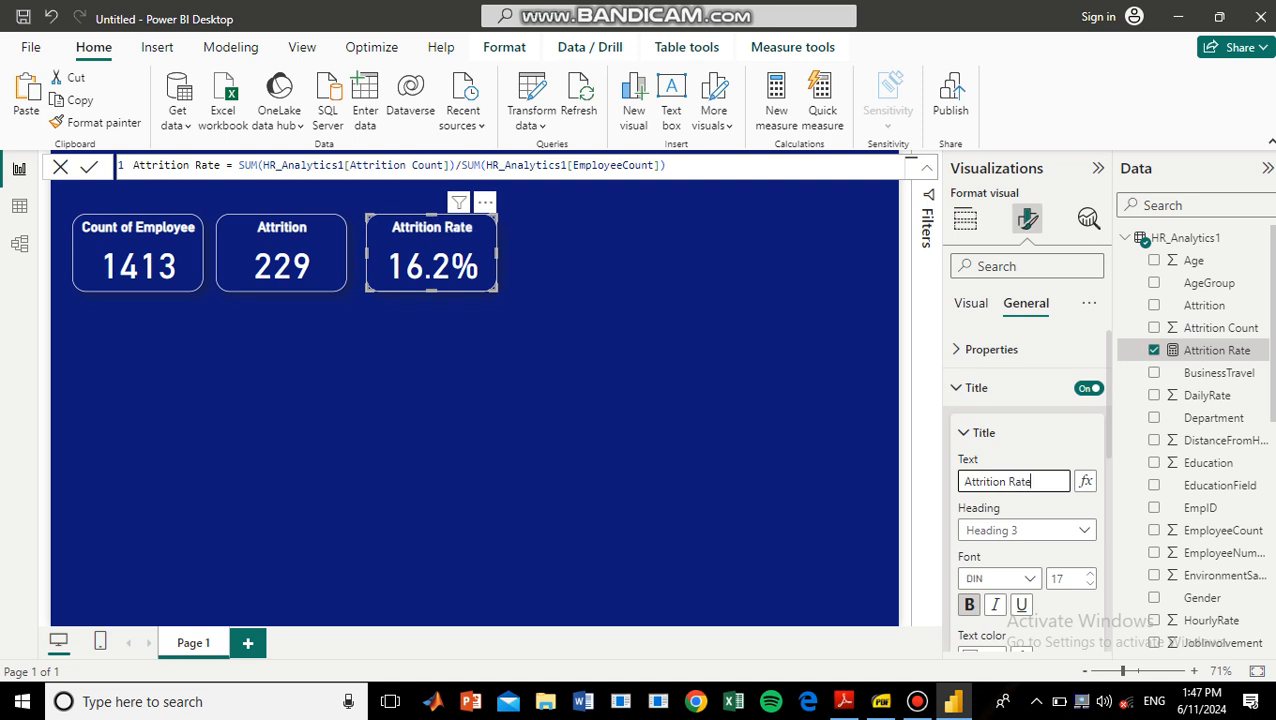
left_click(580, 390)
Duplicate the Attrition Rate card and place the copy beside it as the fourth card in the row.
left_click(432, 262)
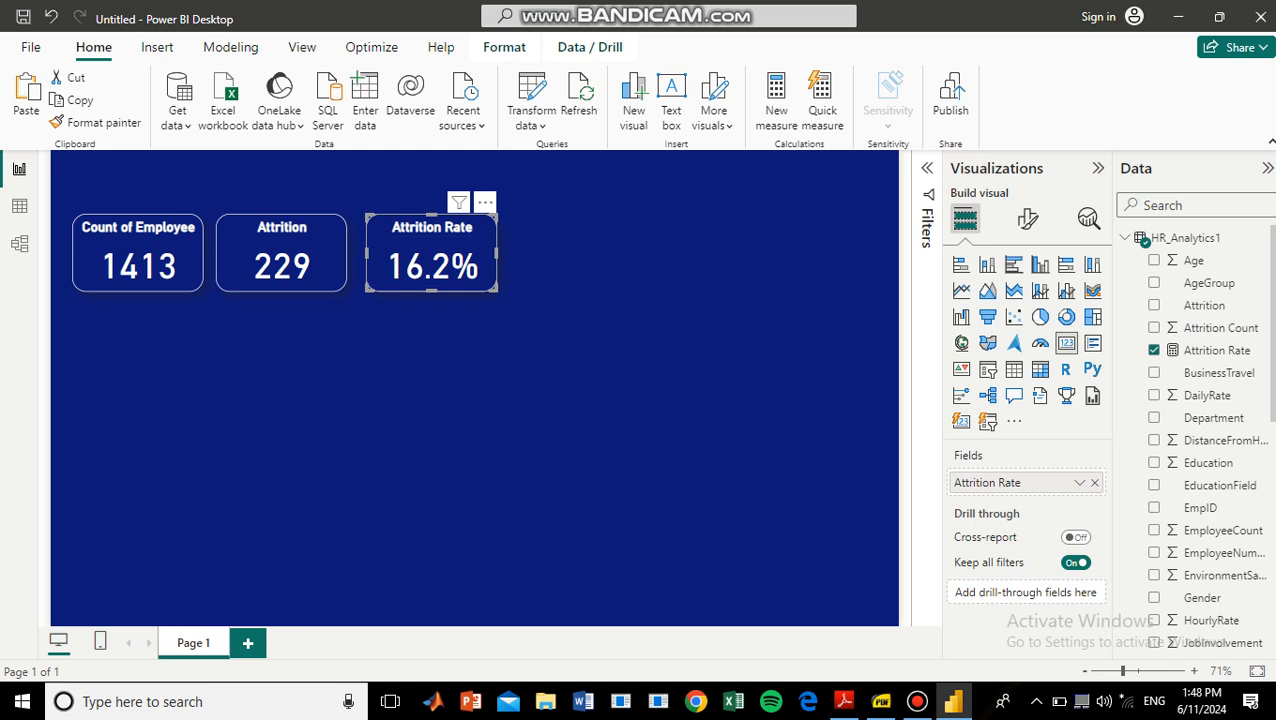
key("ctrl+v")
left_click_drag(438, 262, 576, 256)
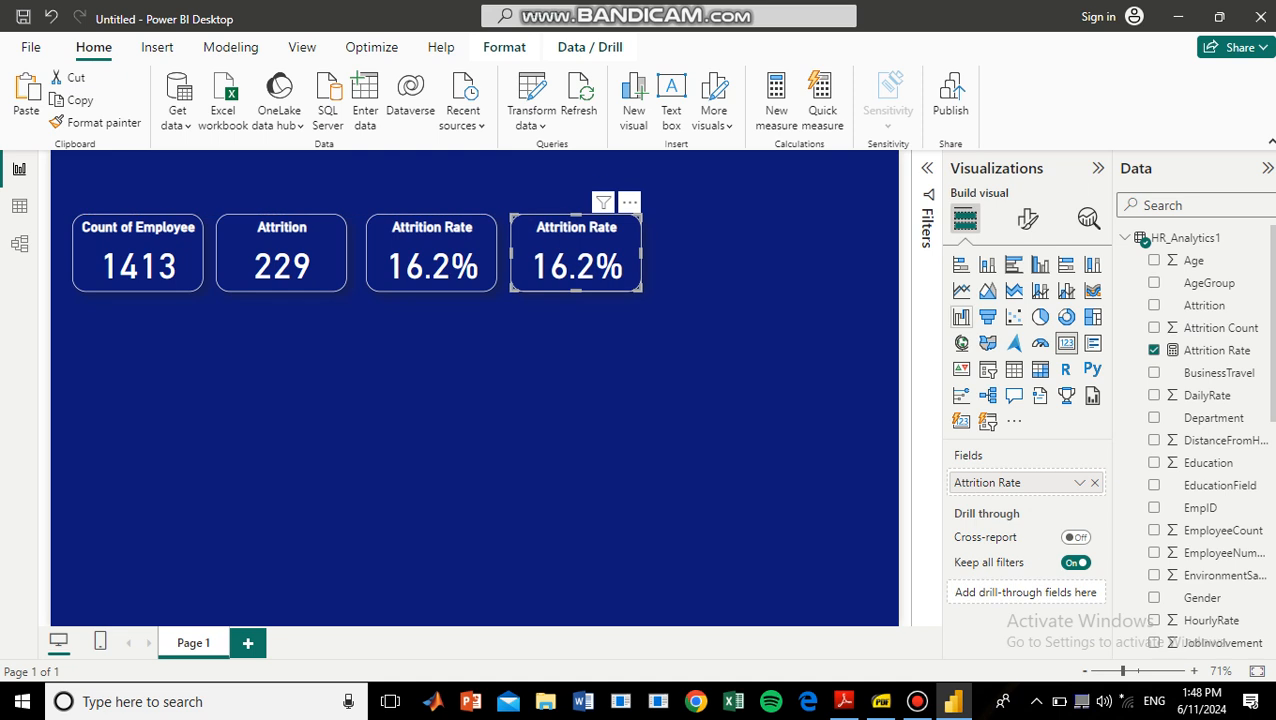
Replace the fourth card's field with MonthlyIncome and aggregate it as Average.
scroll(1205, 300, "down", 7)
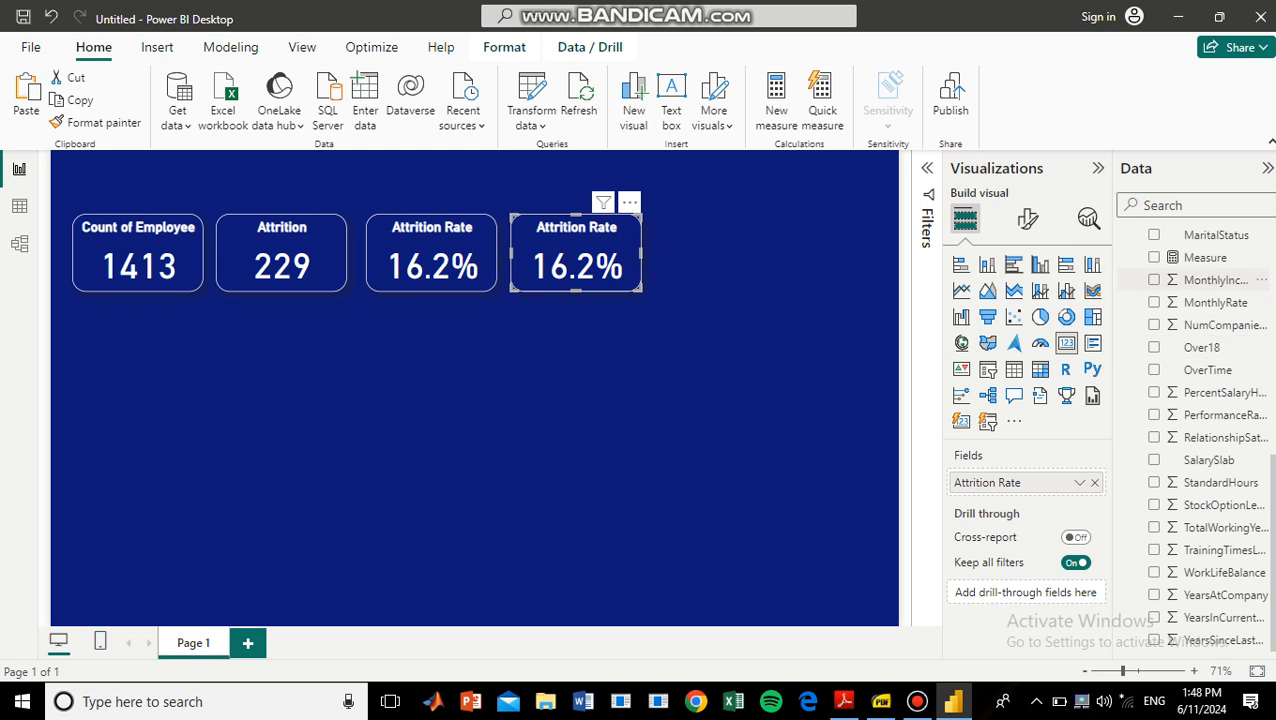
left_click_drag(1210, 280, 1030, 482)
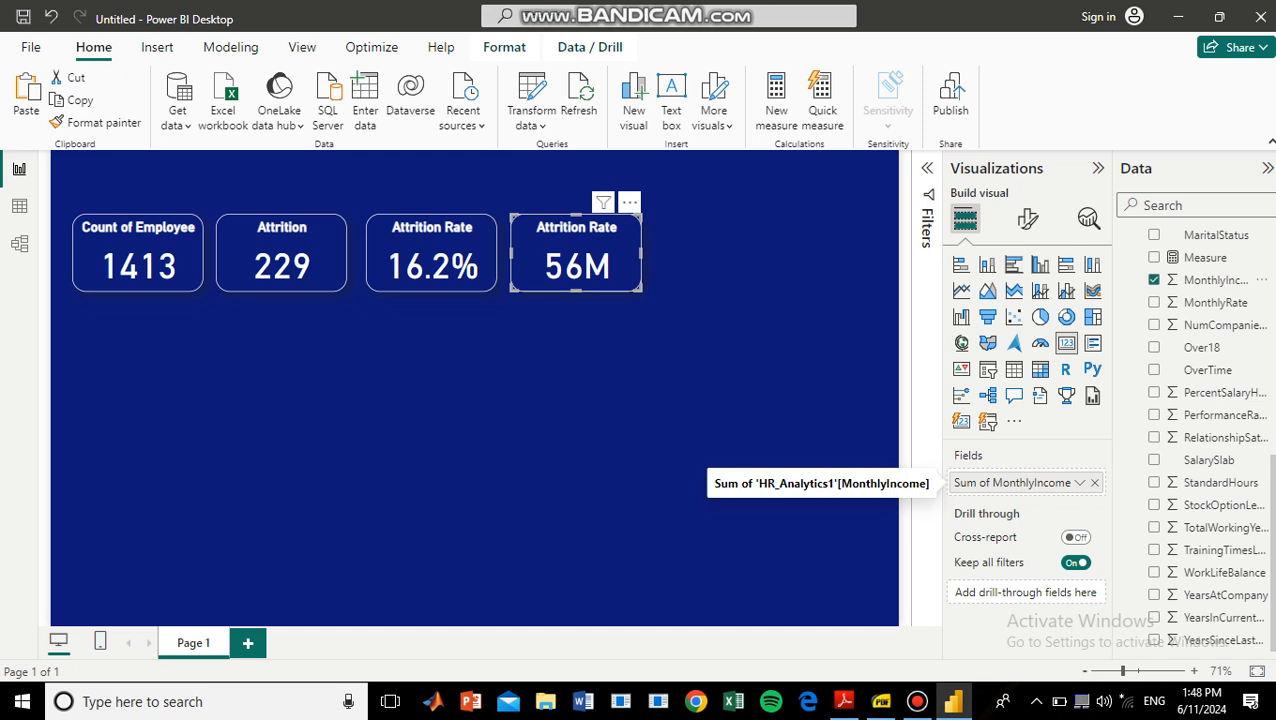
left_click(1080, 482)
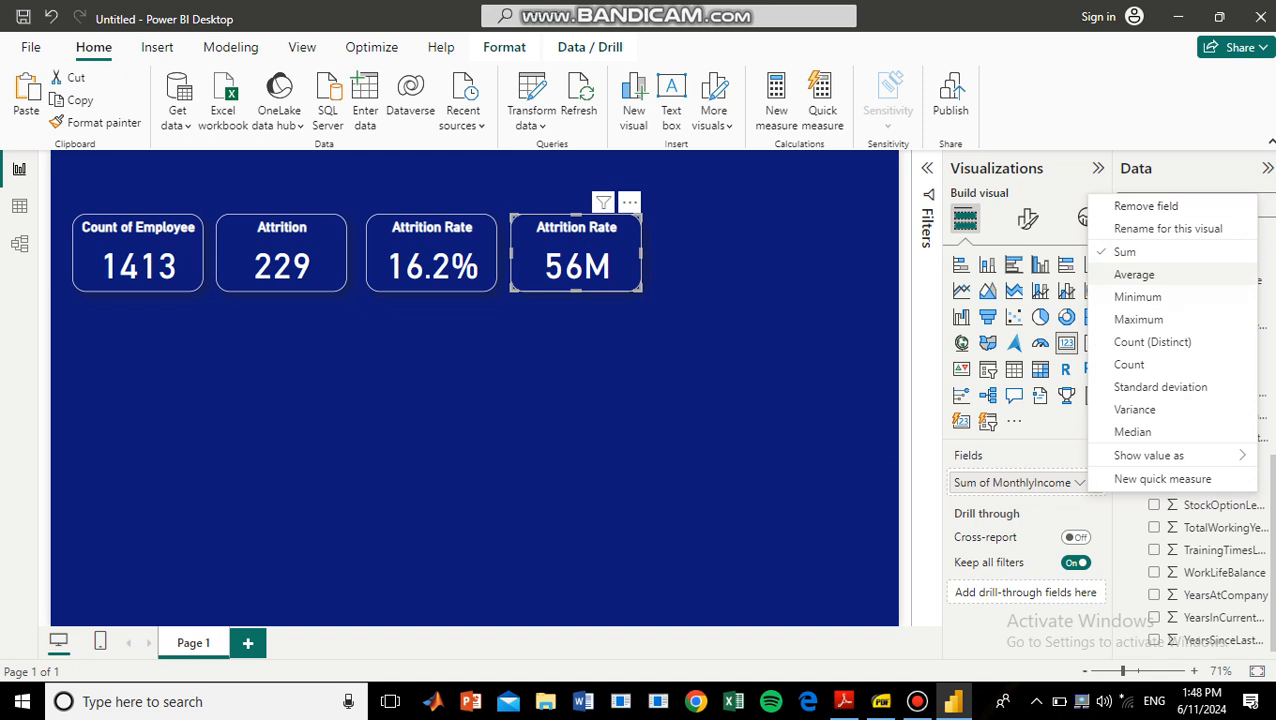
left_click(1134, 274)
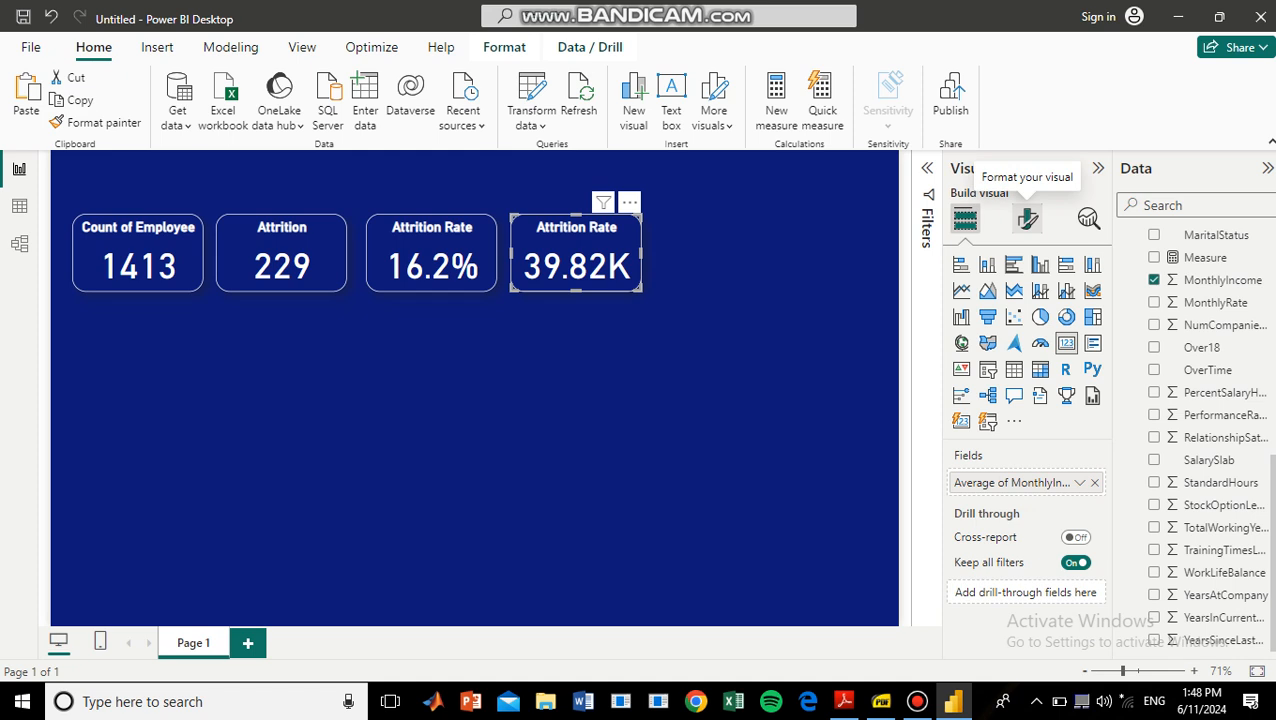
Set the fourth card's callout value to 1 decimal place.
left_click(1028, 219)
left_click(998, 349)
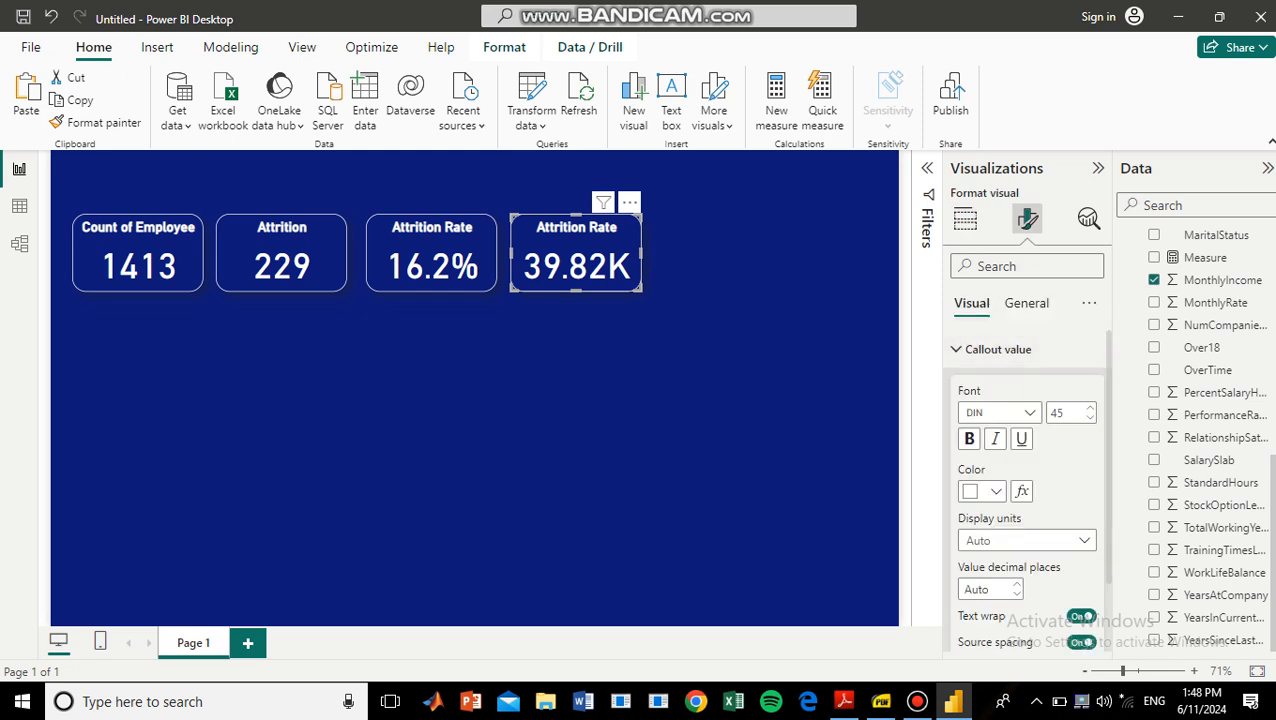
left_click(1017, 584)
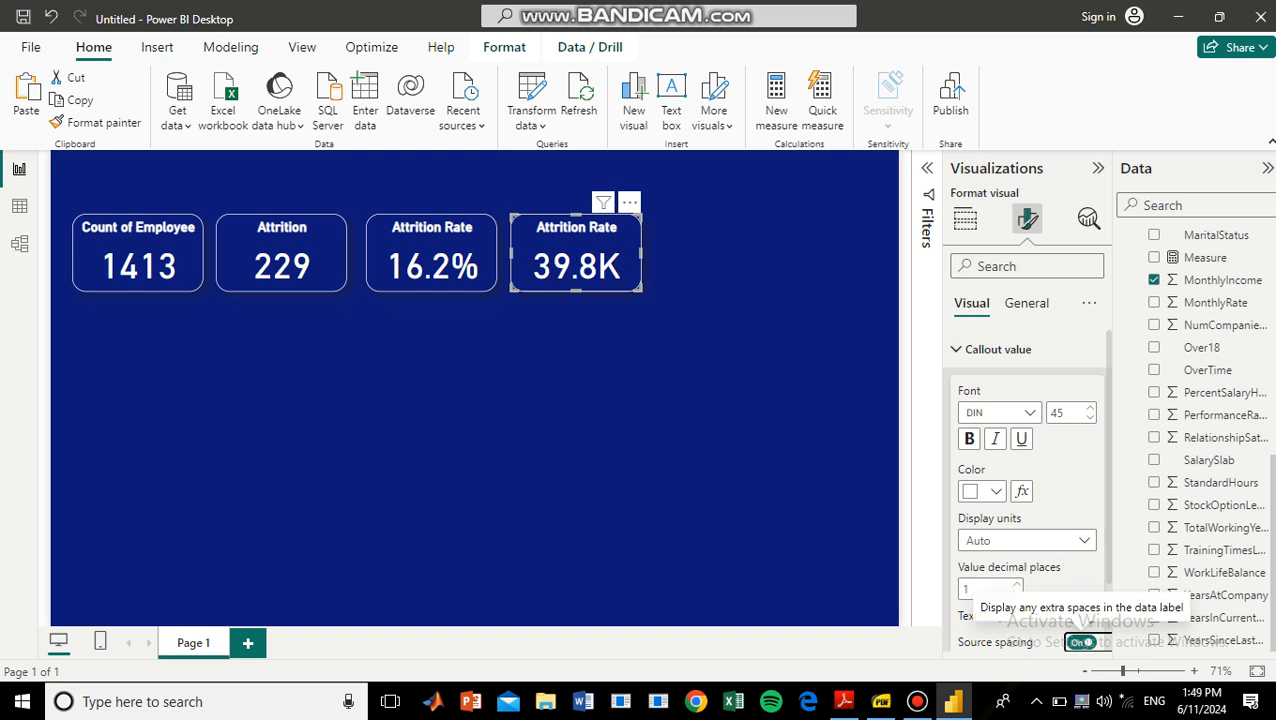
Change the fourth card's title text to "Avg. Salary" and deselect the card.
left_click(1026, 303)
left_click(976, 387)
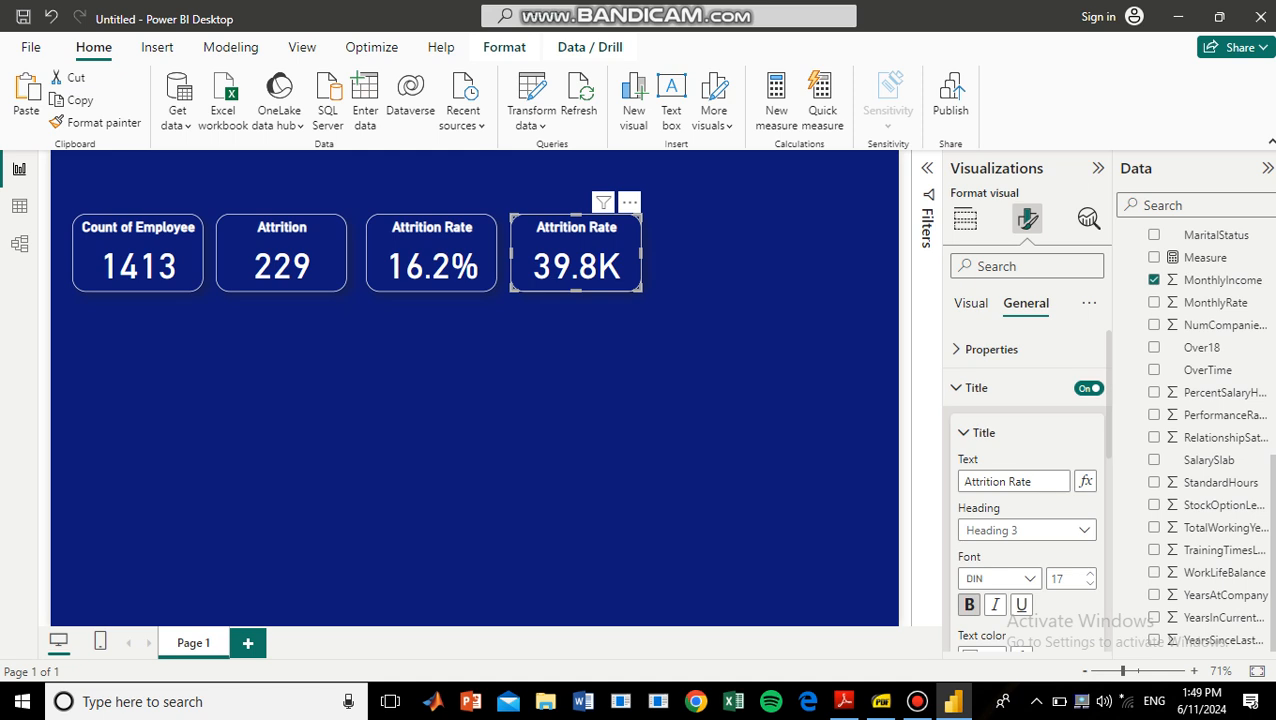
left_click(1040, 481)
key("BackSpace")
key("BackSpace")
key("BackSpace")
key("BackSpace")
key("BackSpace")
key("BackSpace")
key("BackSpace")
key("BackSpace")
key("BackSpace")
key("BackSpace")
key("BackSpace")
key("BackSpace")
key("BackSpace")
key("BackSpace")
type("Avg. Salary")
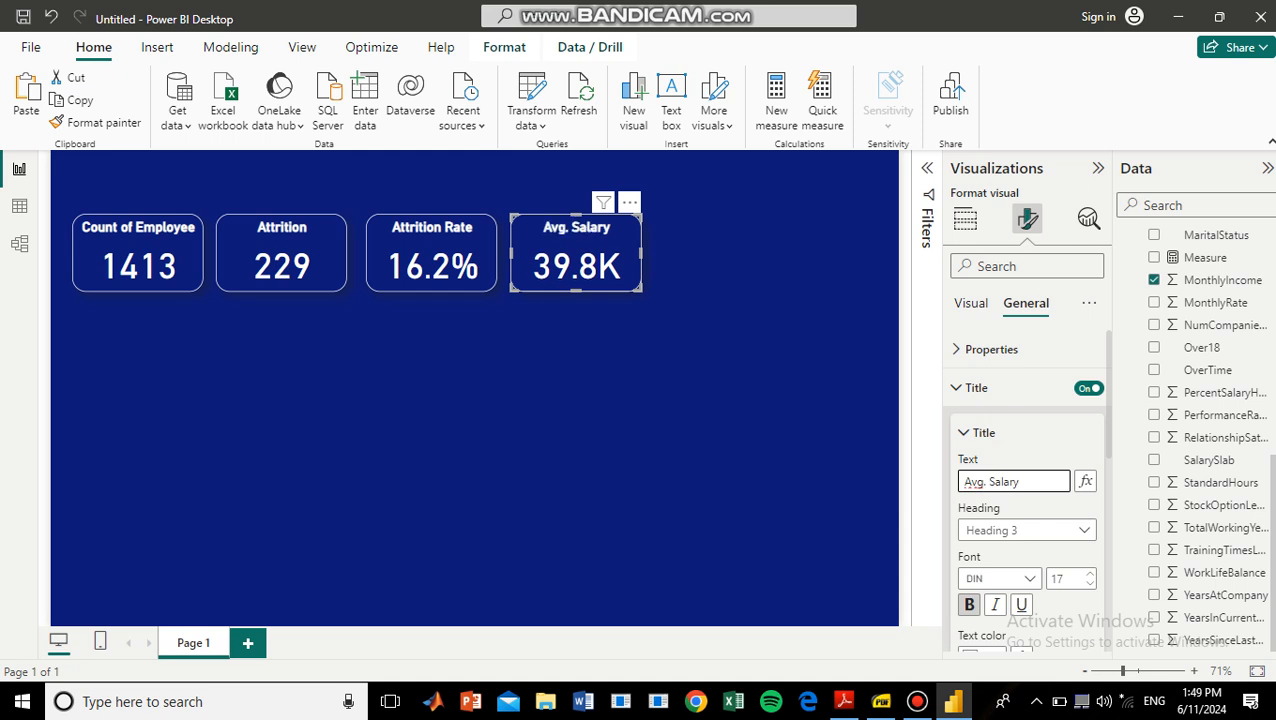
key("Return")
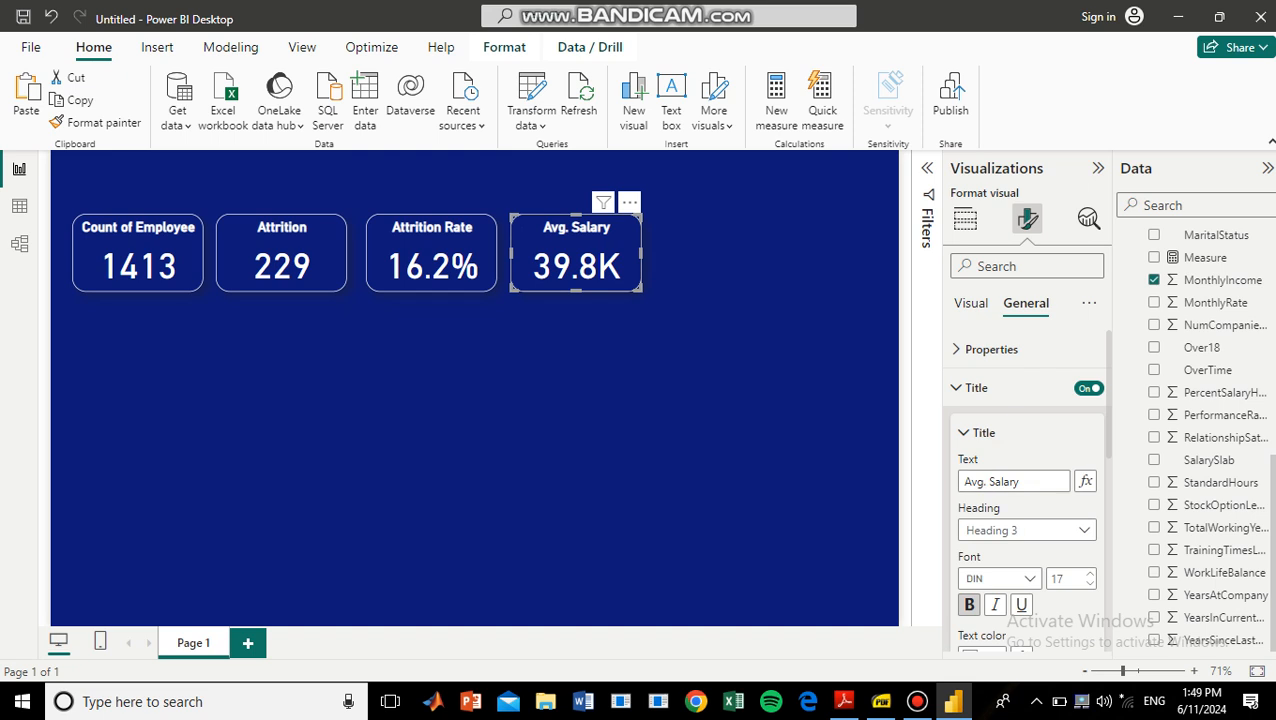
left_click(590, 390)
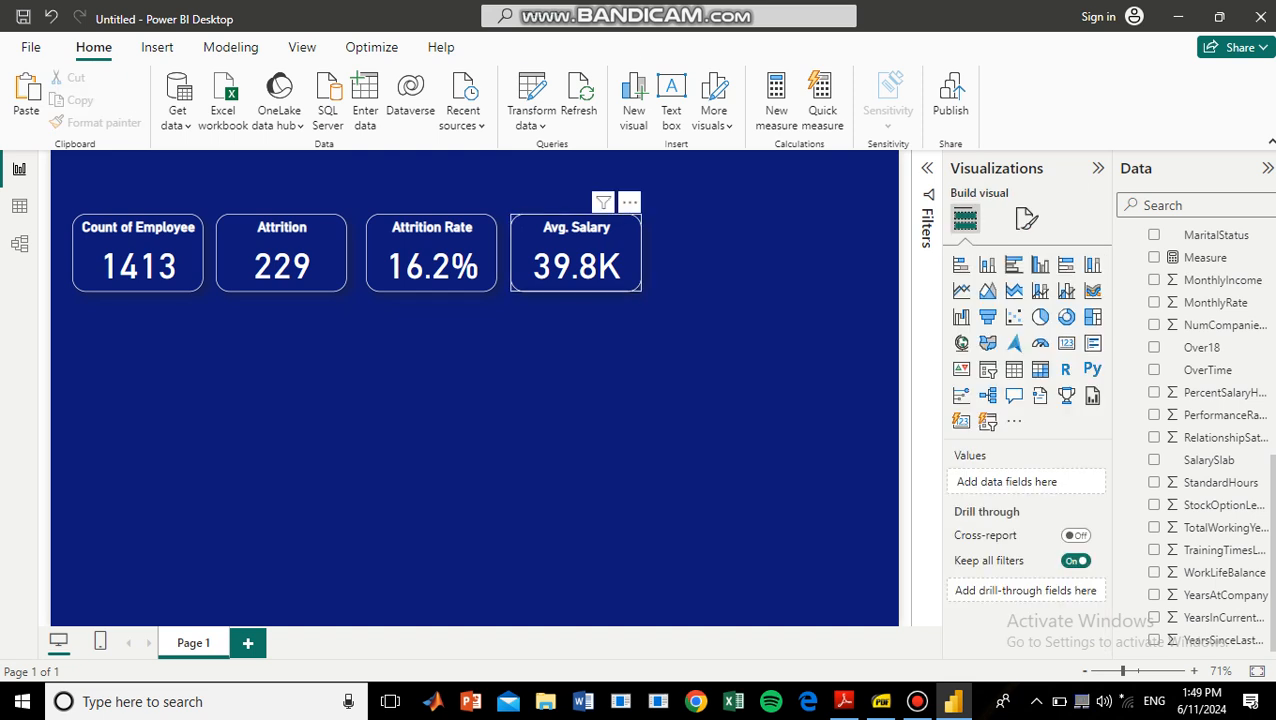
Duplicate the Avg. Salary card and place the copy beside it as the fifth card in the row.
left_click(576, 255)
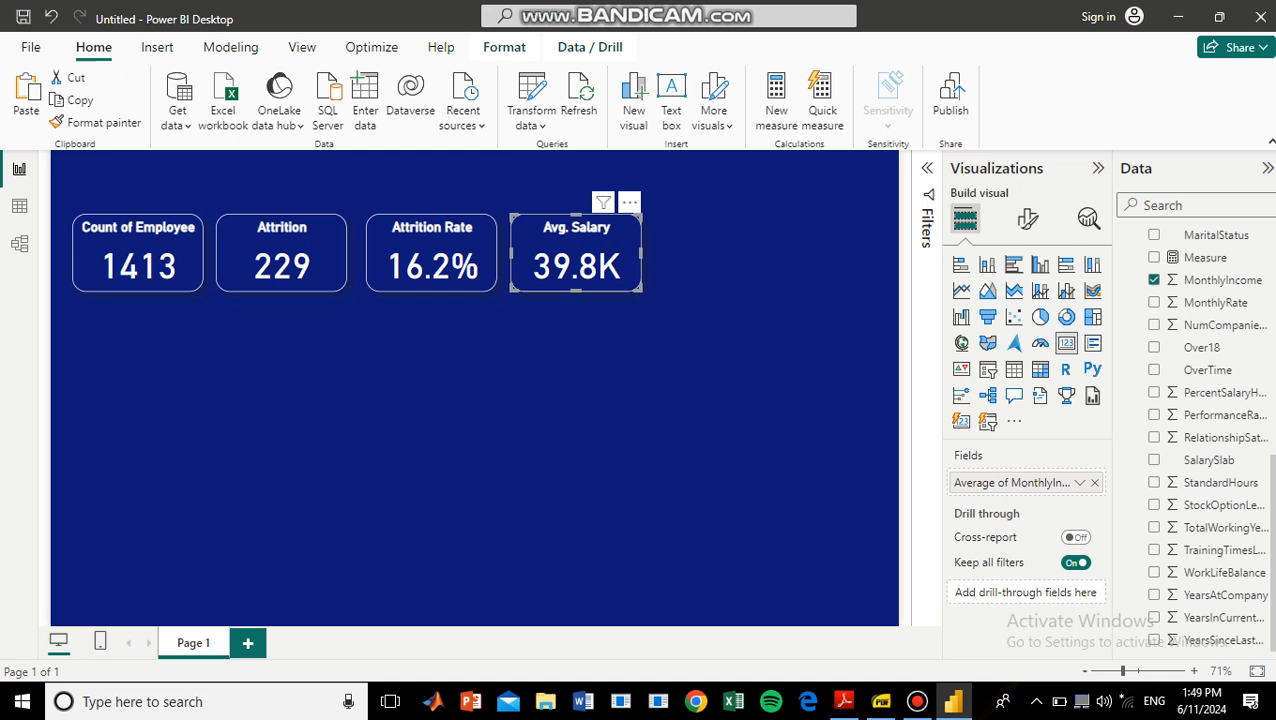
key("ctrl+v")
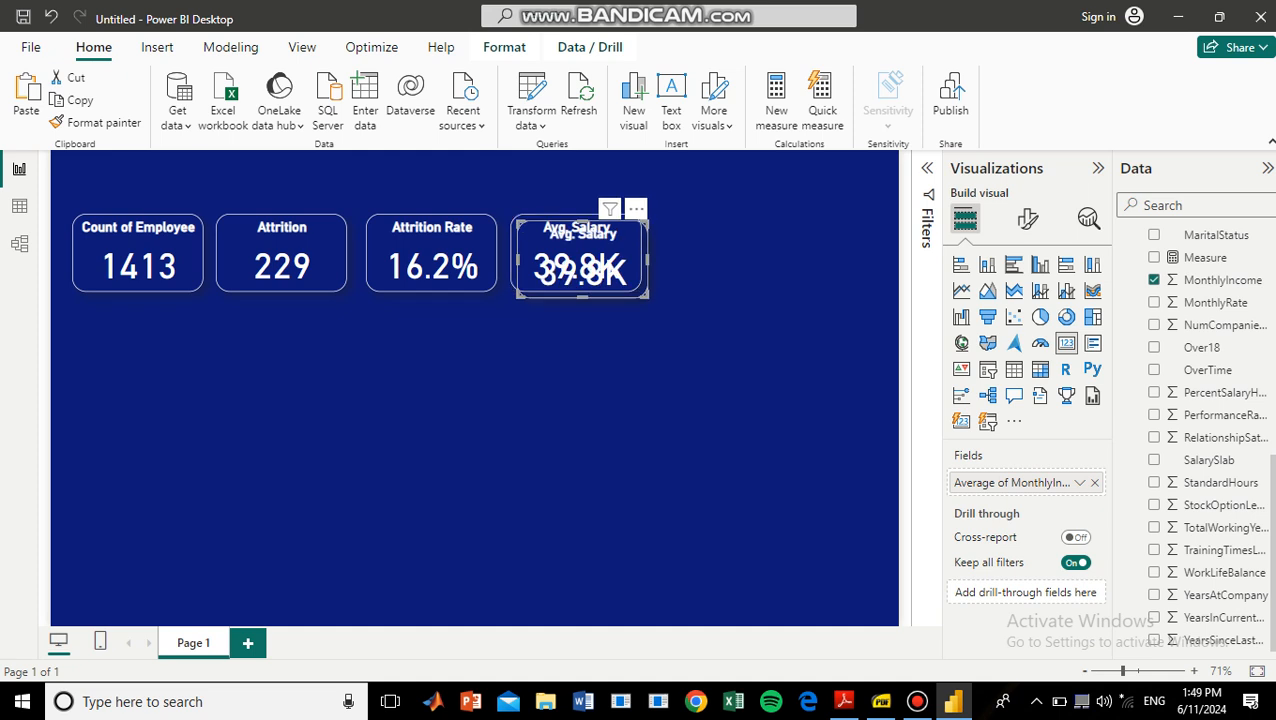
left_click_drag(582, 258, 714, 252)
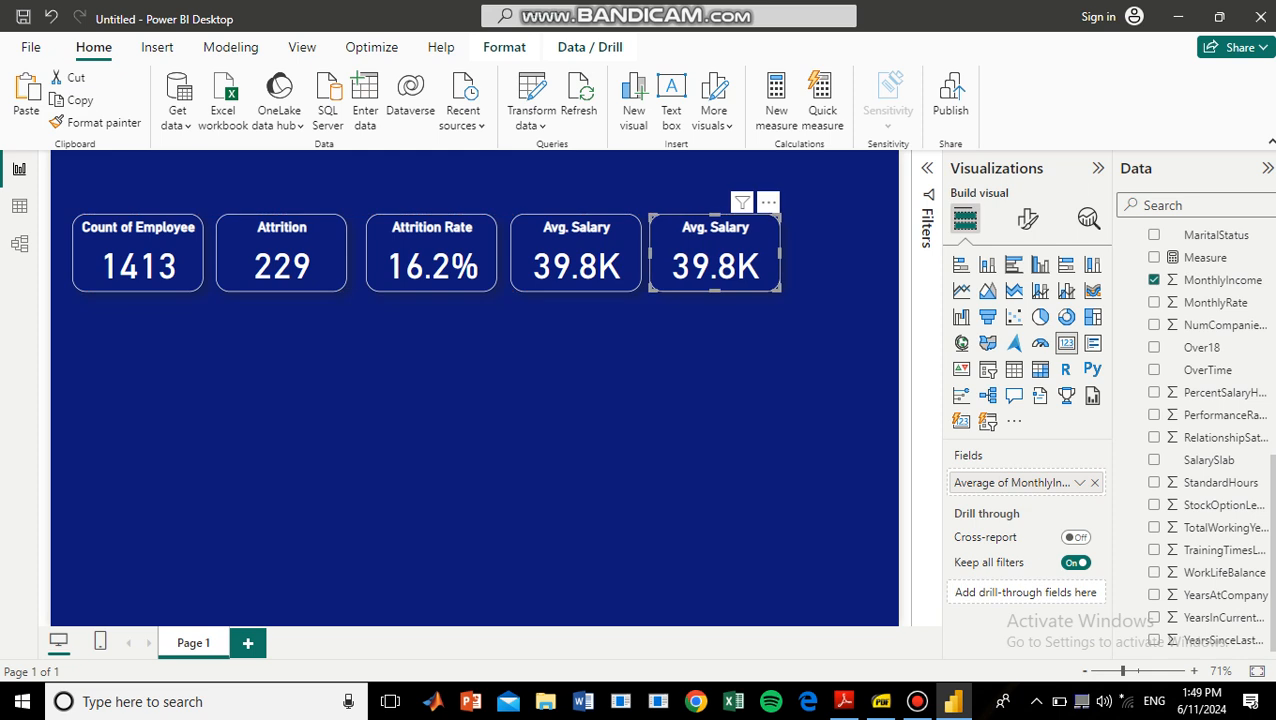
Replace the fifth card's field with Age and aggregate it as Average.
scroll(1220, 395, "up", 8)
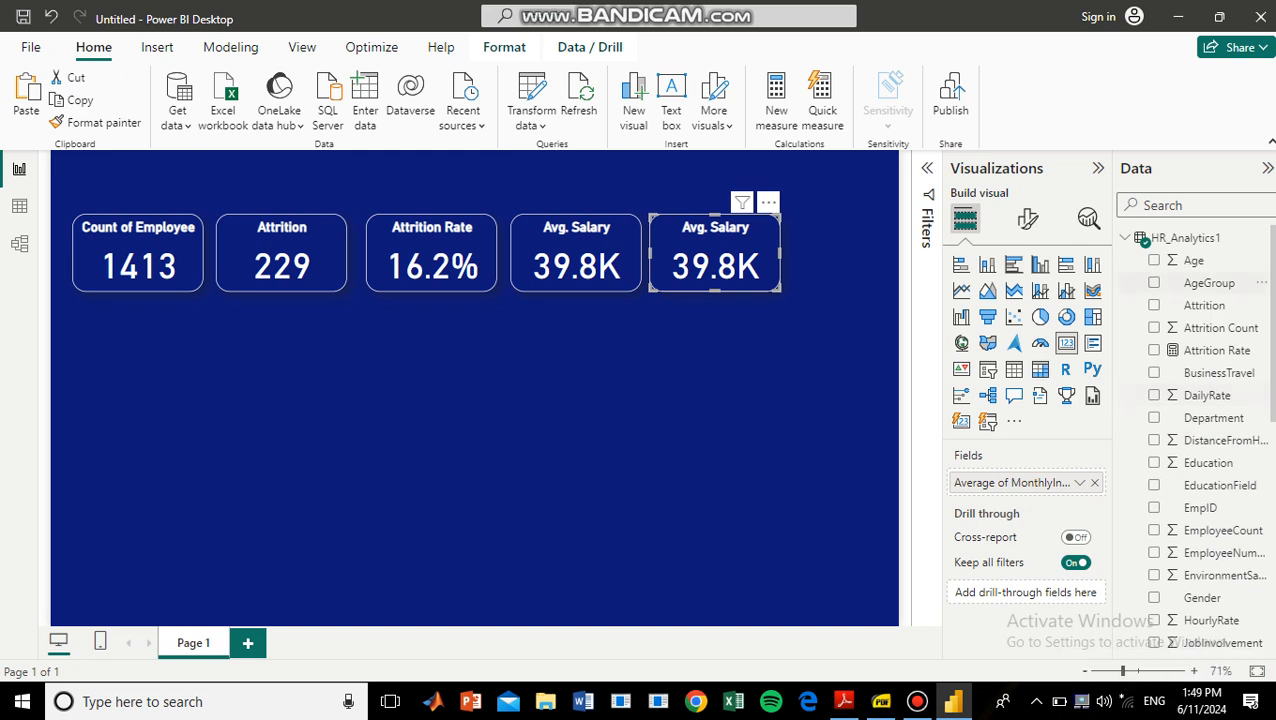
left_click_drag(1193, 260, 1012, 483)
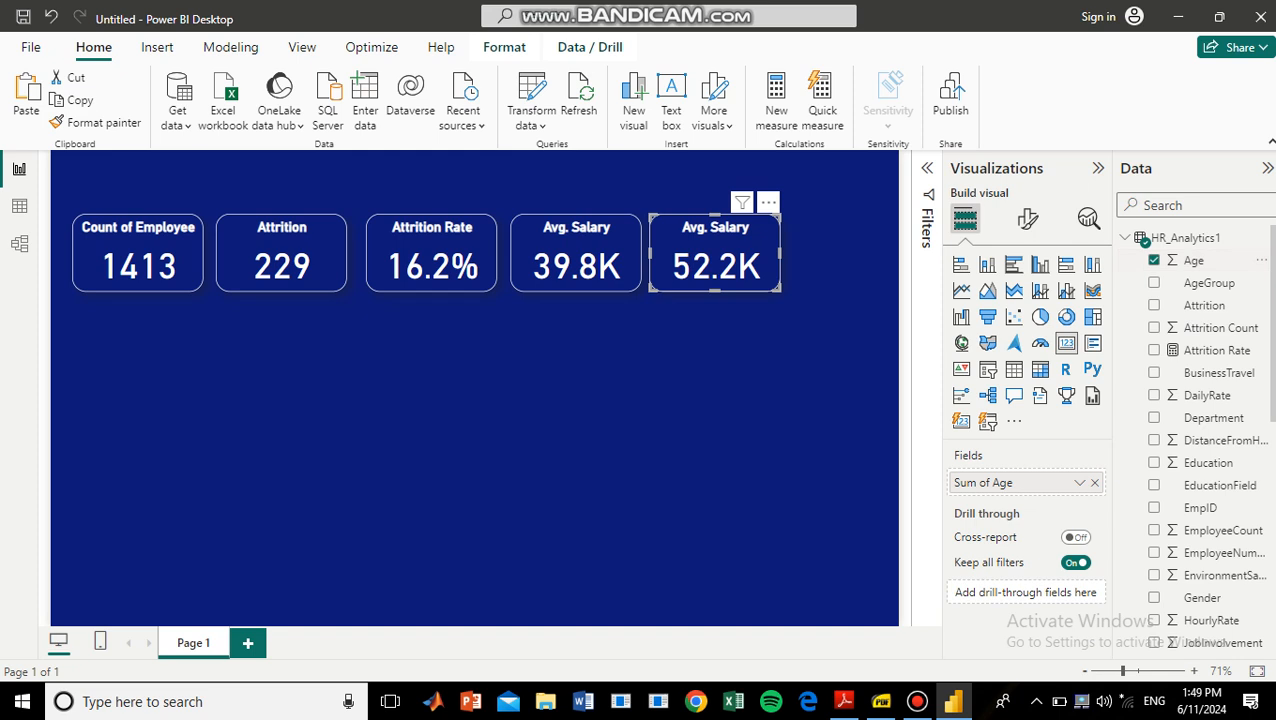
left_click(1079, 482)
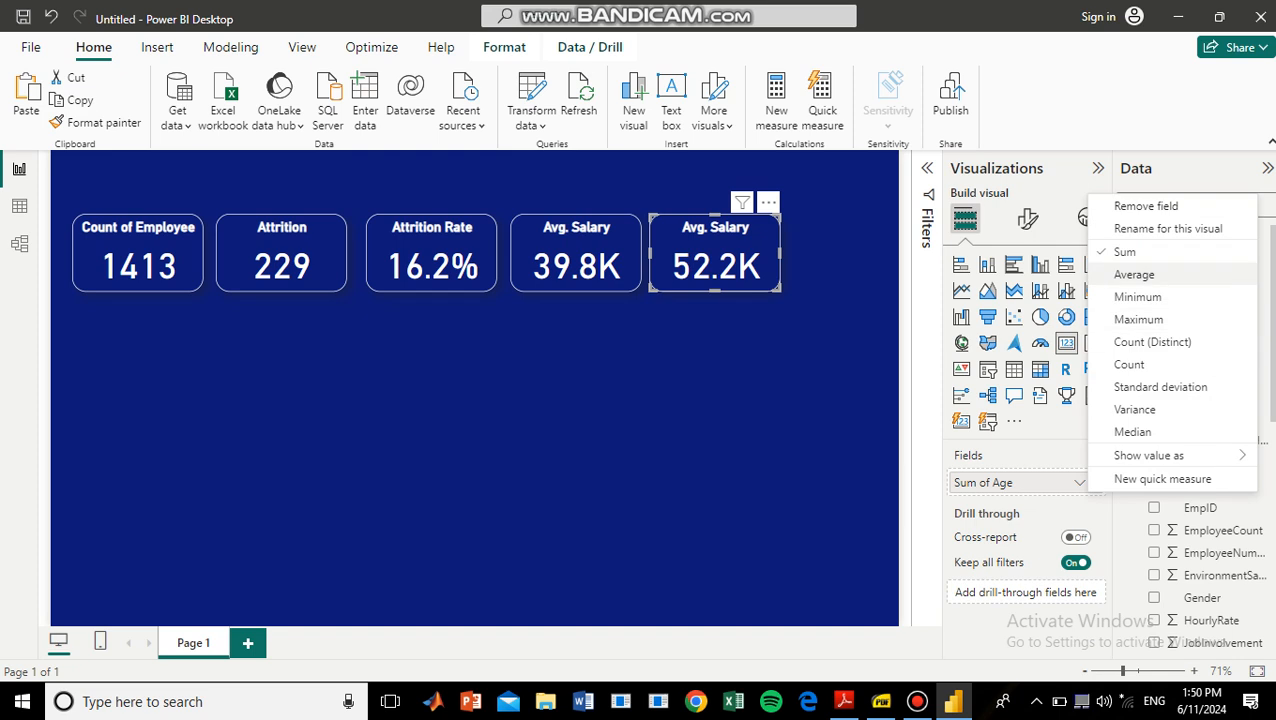
left_click(1134, 274)
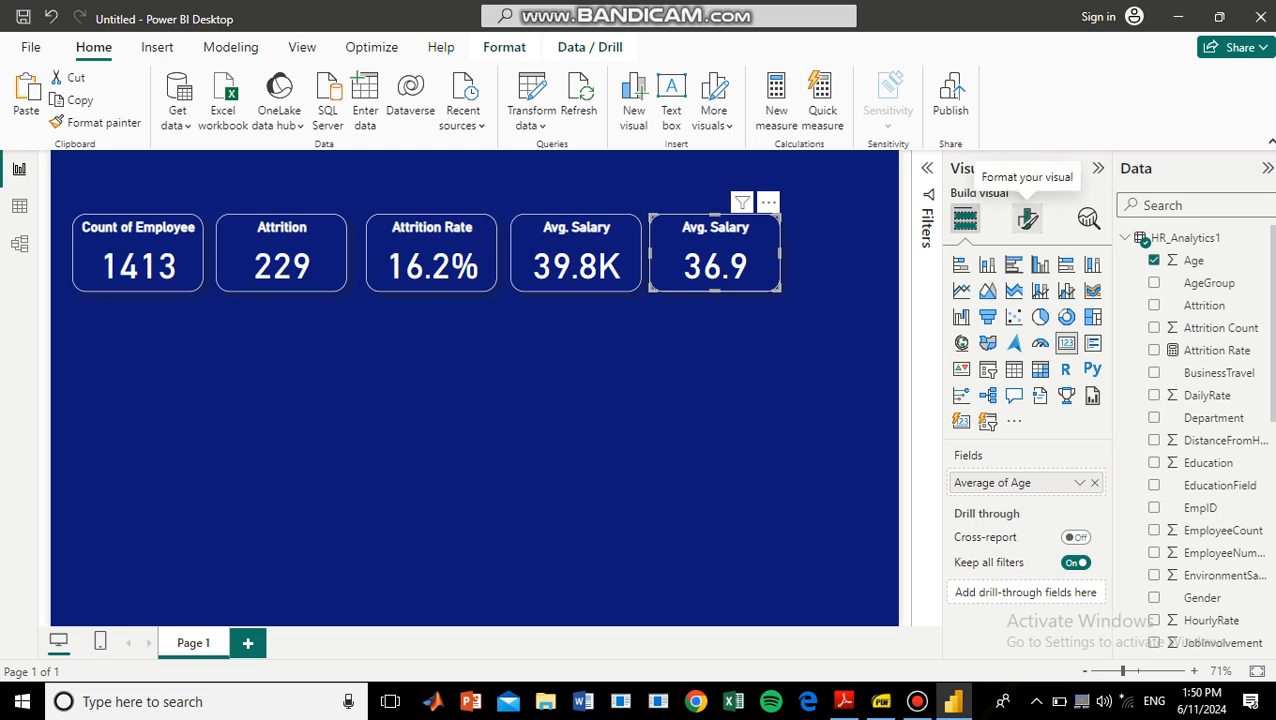
Change the fifth card's title text to "Avg. Age" and deselect the card.
left_click(1028, 219)
left_click(1026, 303)
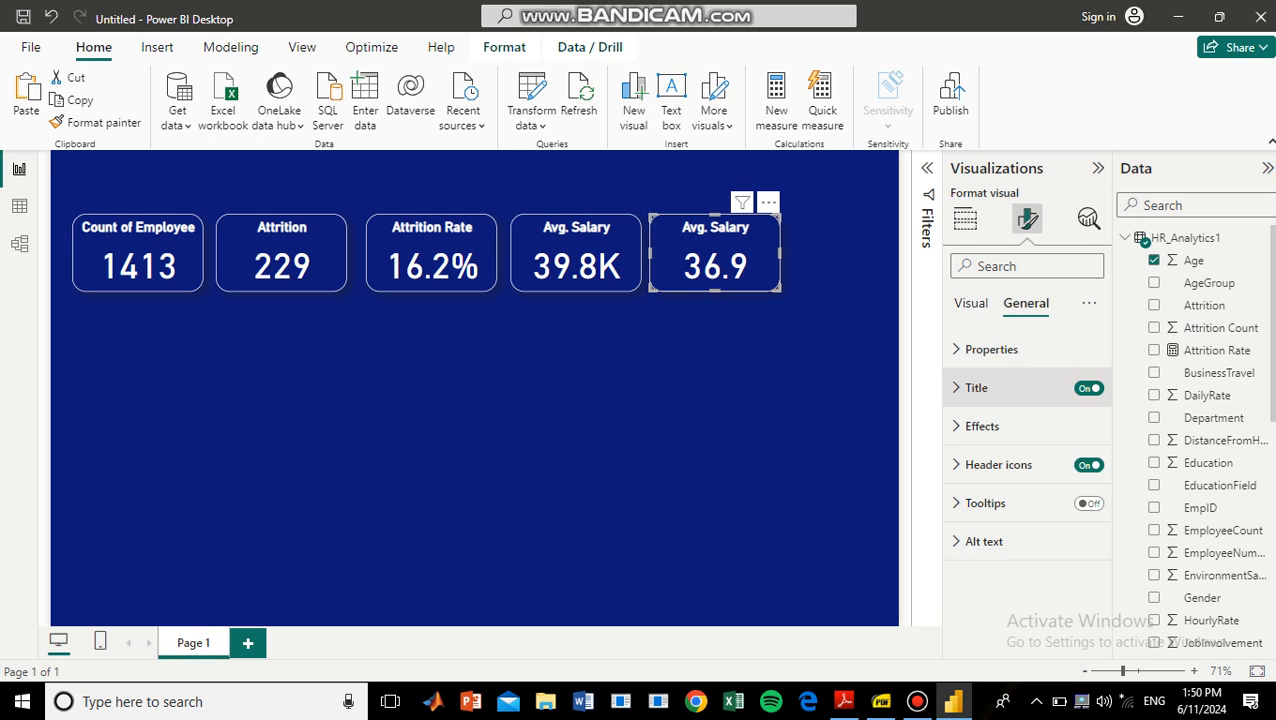
left_click(976, 387)
left_click(1015, 481)
key("BackSpace")
key("BackSpace")
key("BackSpace")
key("BackSpace")
key("BackSpace")
key("BackSpace")
key("BackSpace")
key("BackSpace")
key("BackSpace")
key("BackSpace")
key("BackSpace")
type("Avg. Age")
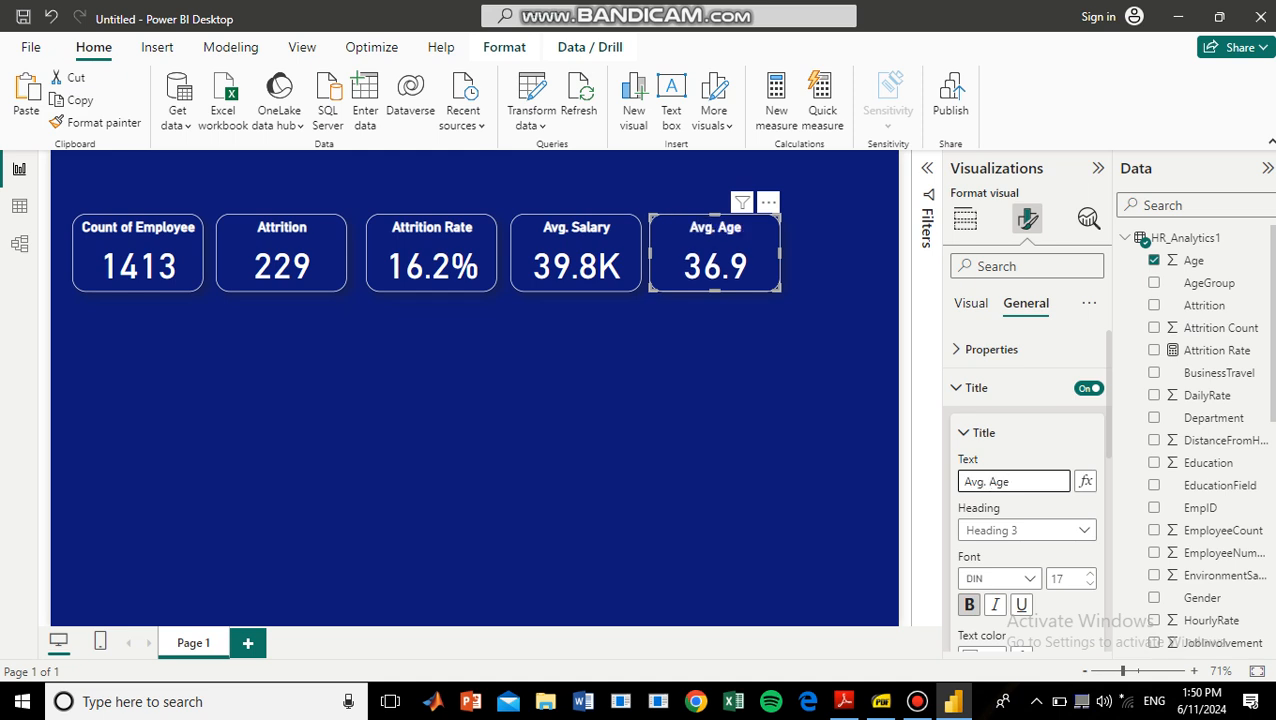
left_click(714, 400)
left_click(715, 253)
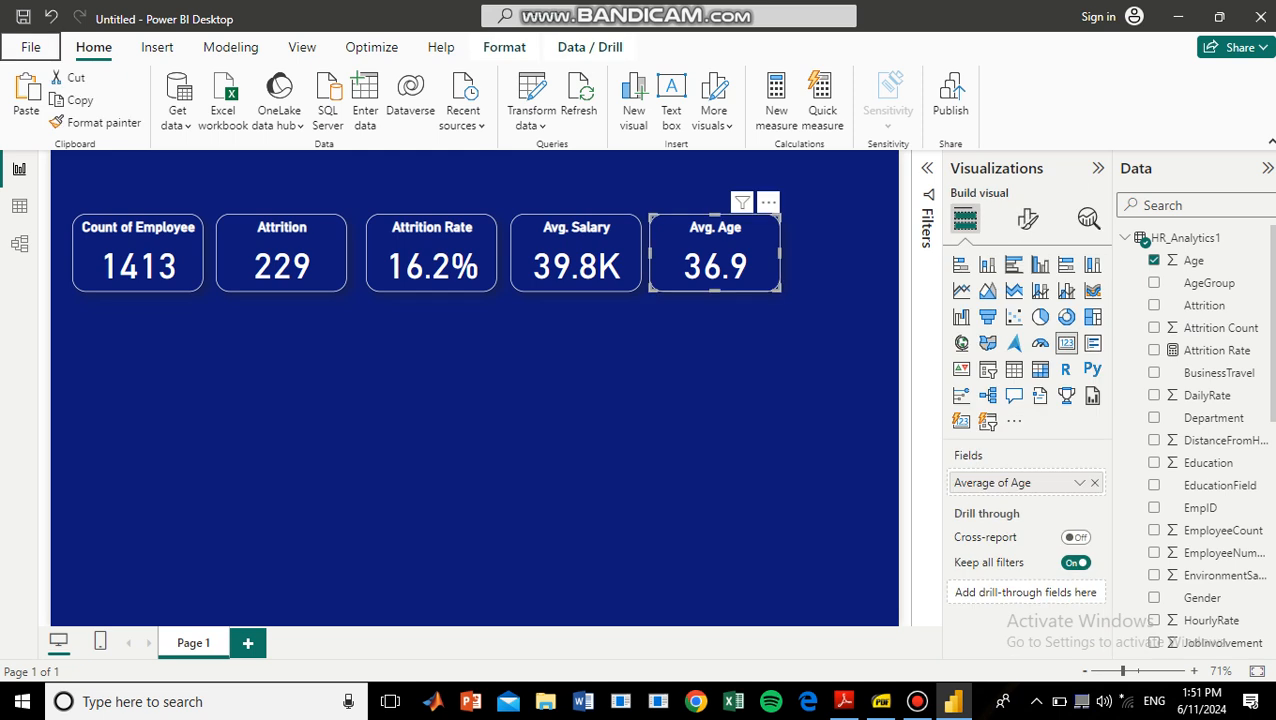
left_click(714, 400)
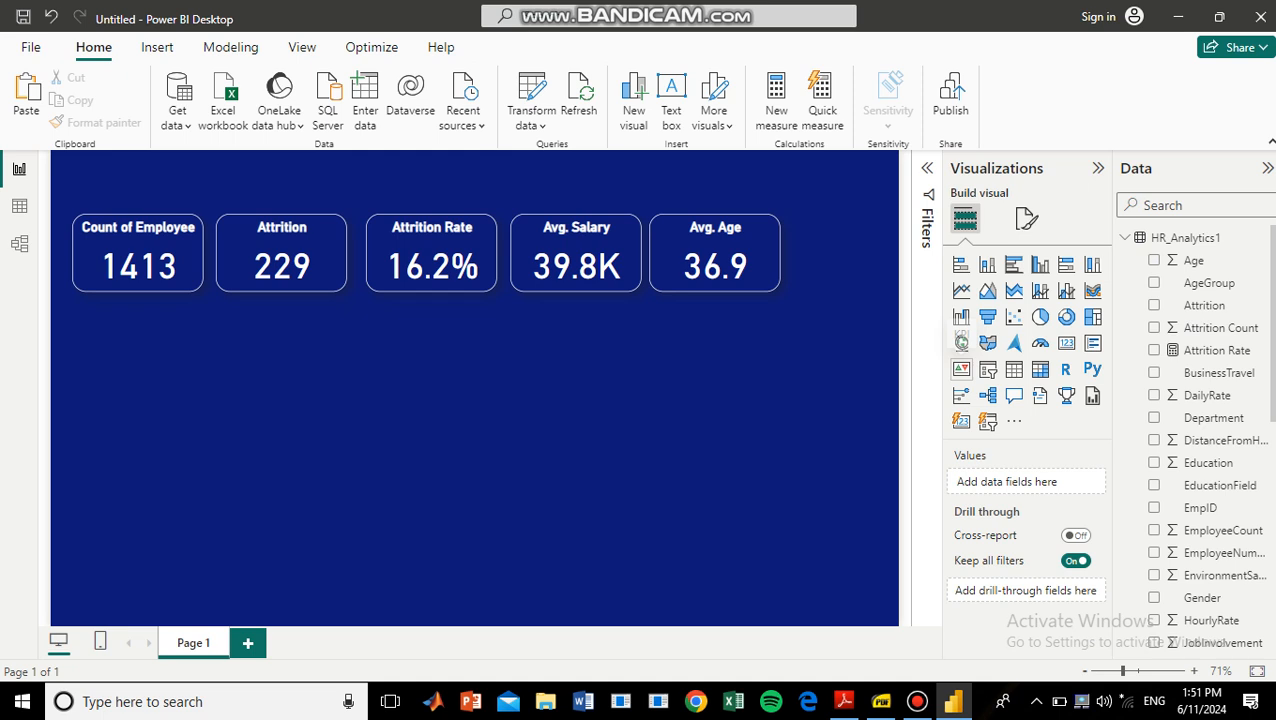
Insert a donut chart of Attrition Count by EducationField below the cards and enlarge it to about two cards wide.
left_click(1066, 317)
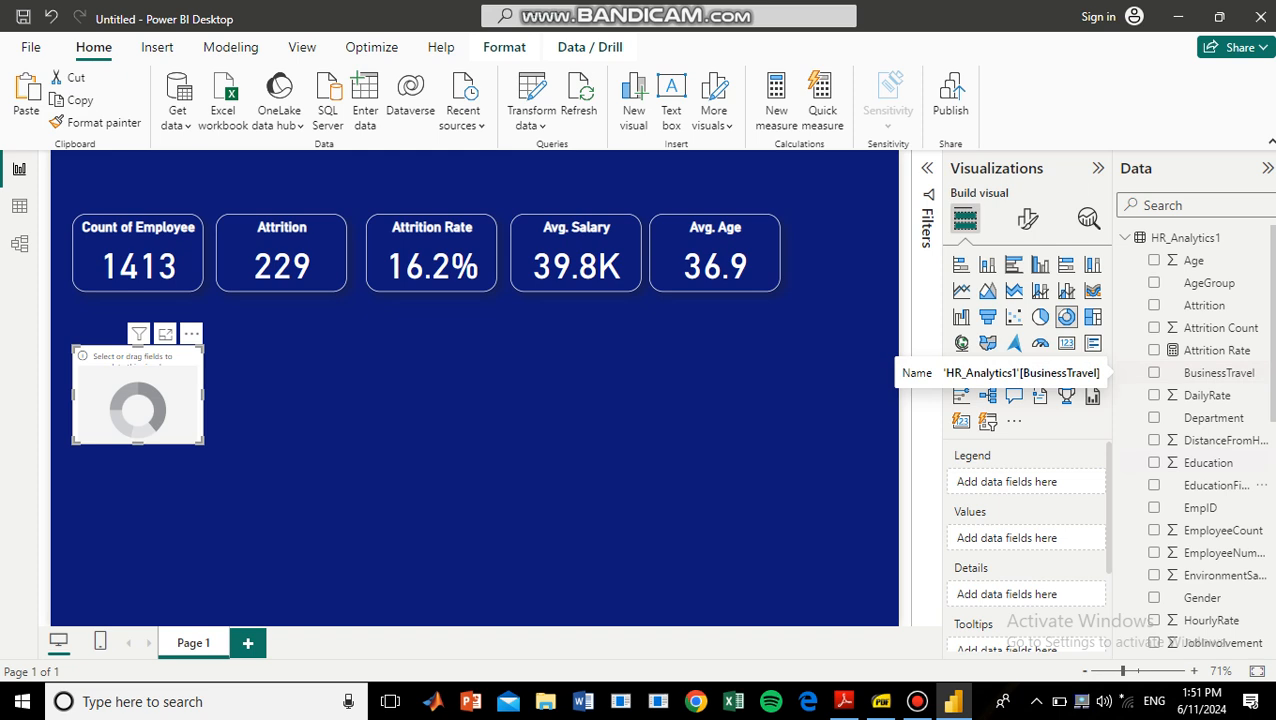
left_click_drag(1216, 485, 1050, 482)
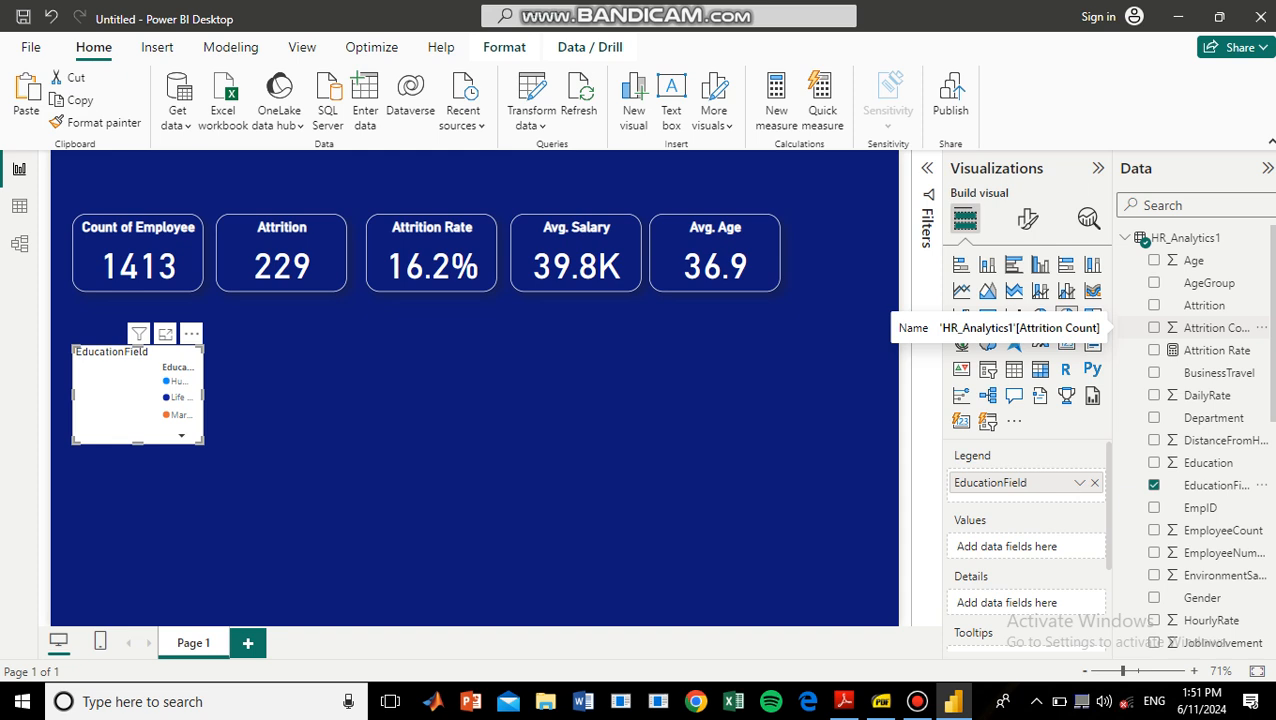
left_click_drag(1216, 327, 1045, 549)
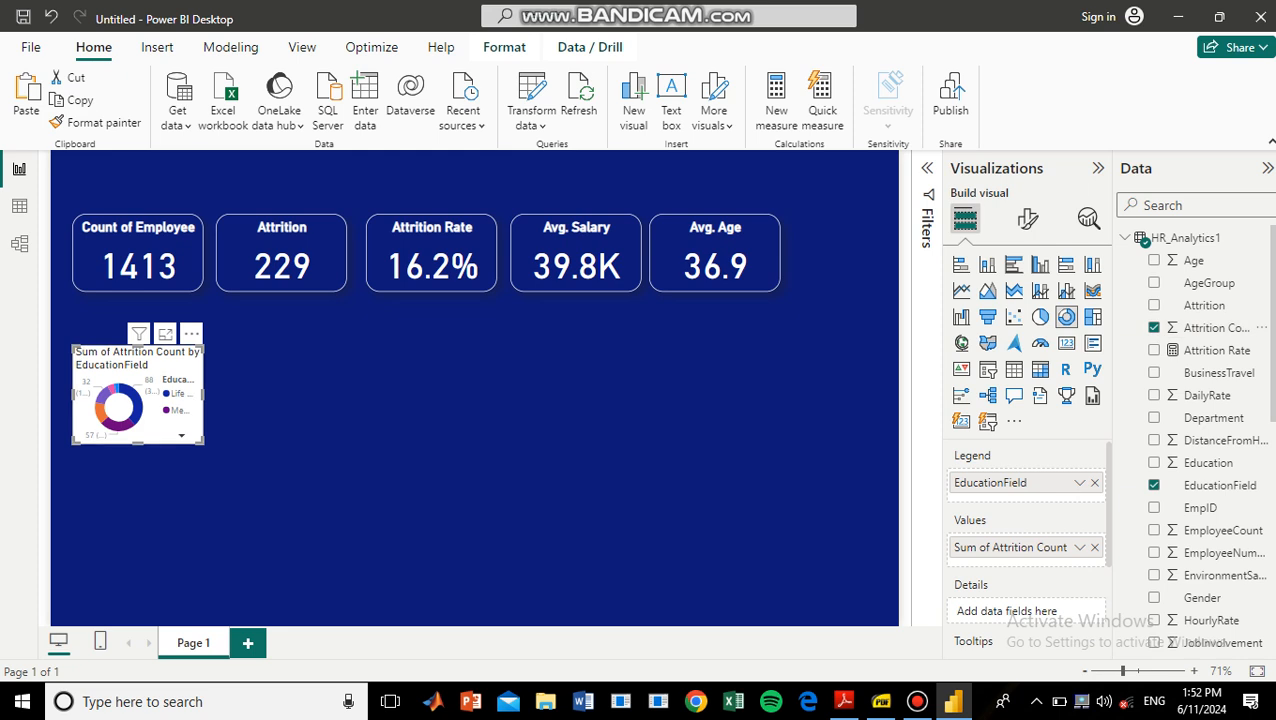
left_click_drag(202, 441, 330, 497)
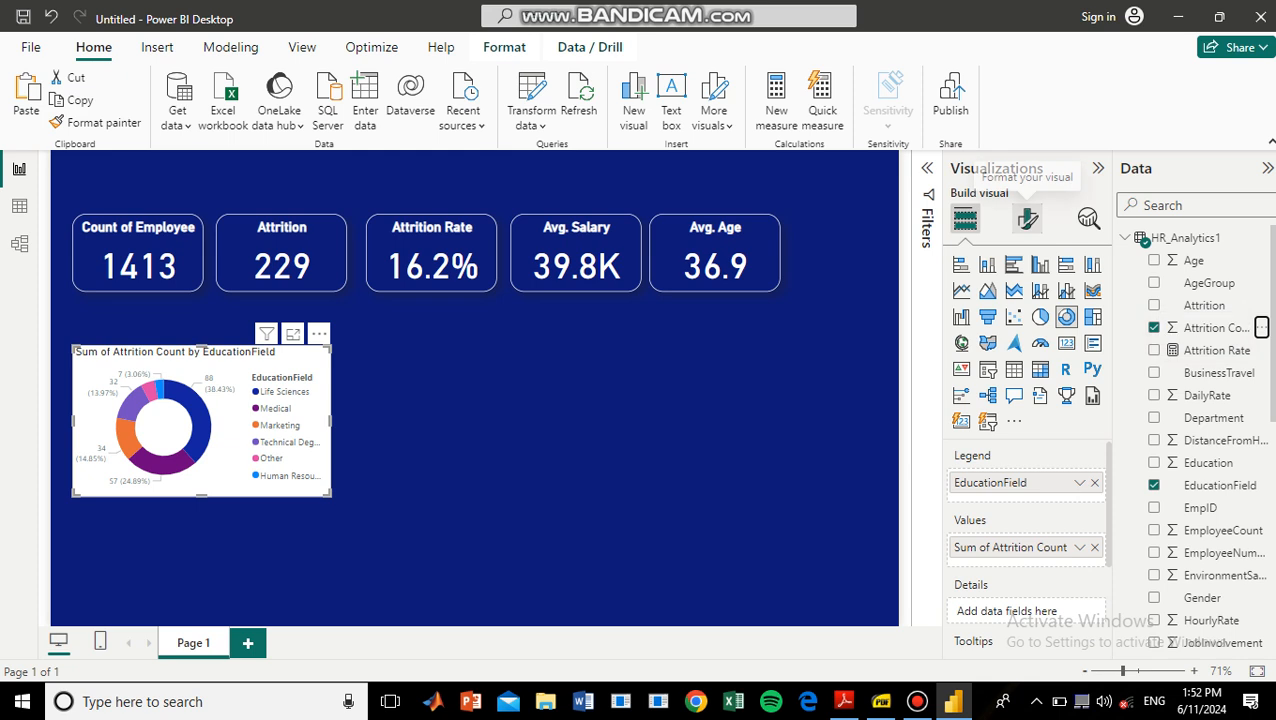
Turn off the donut chart's legend and background.
left_click(1027, 218)
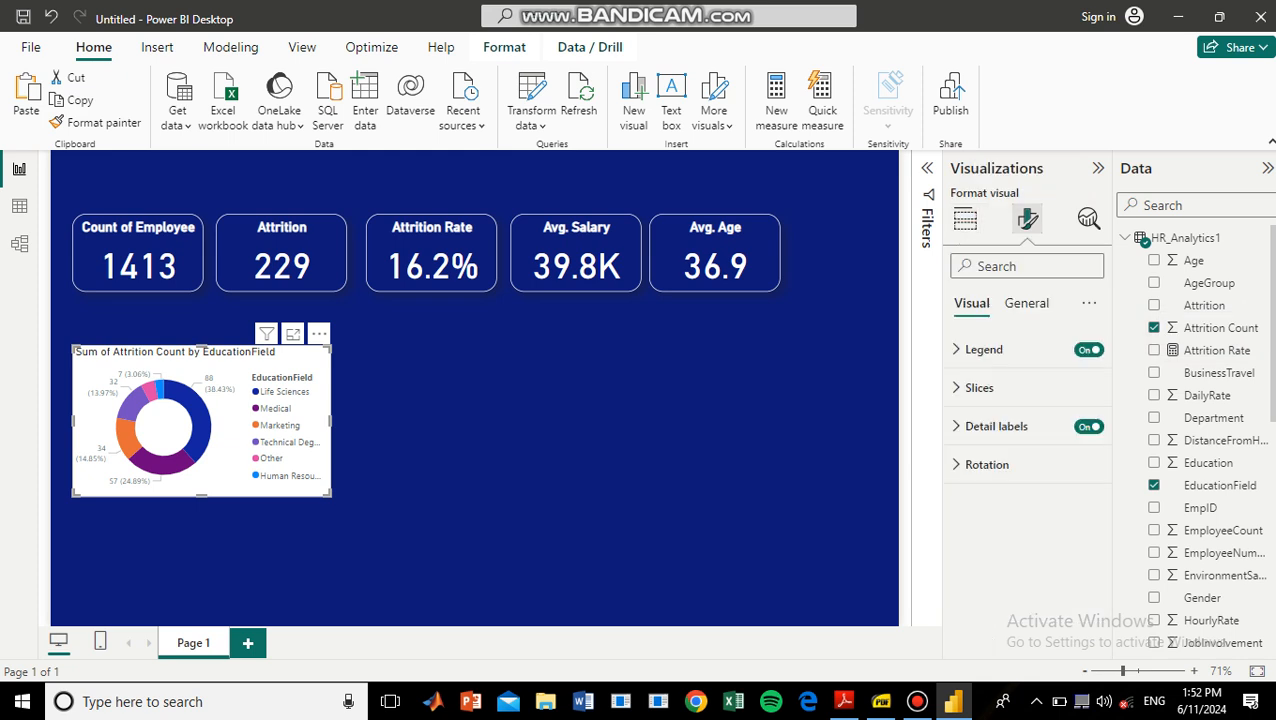
left_click(1089, 349)
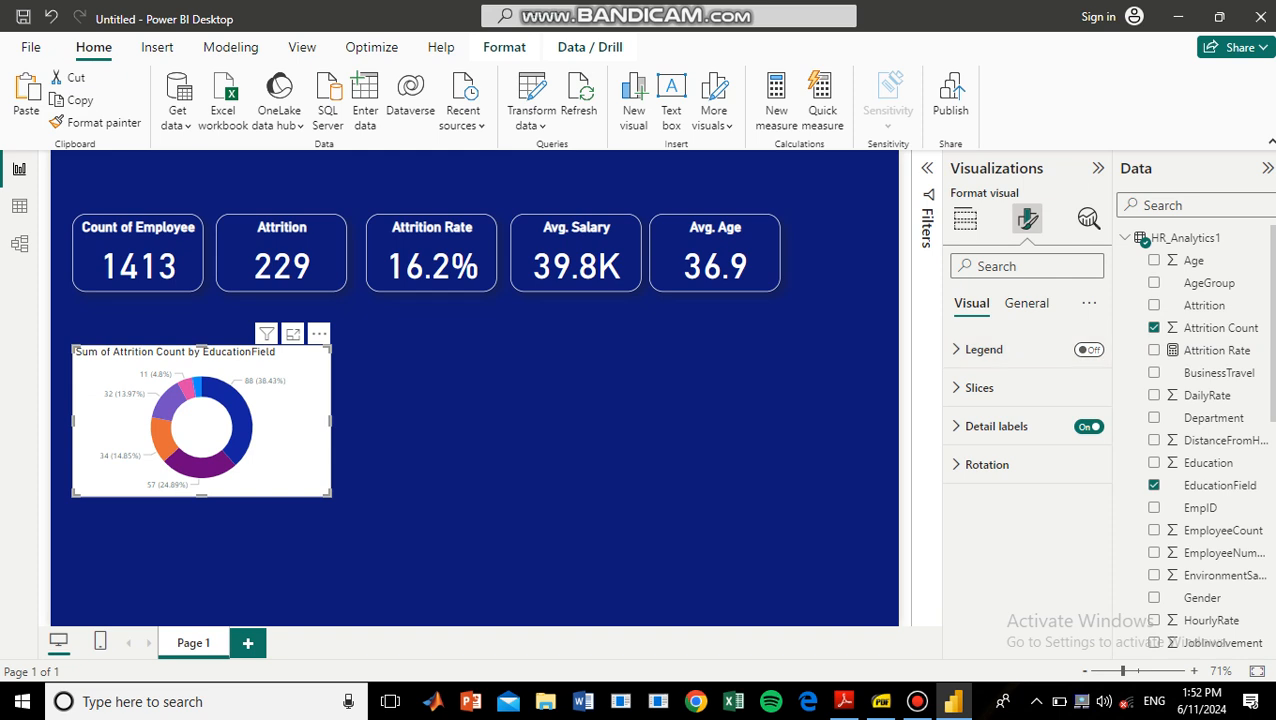
left_click(1027, 303)
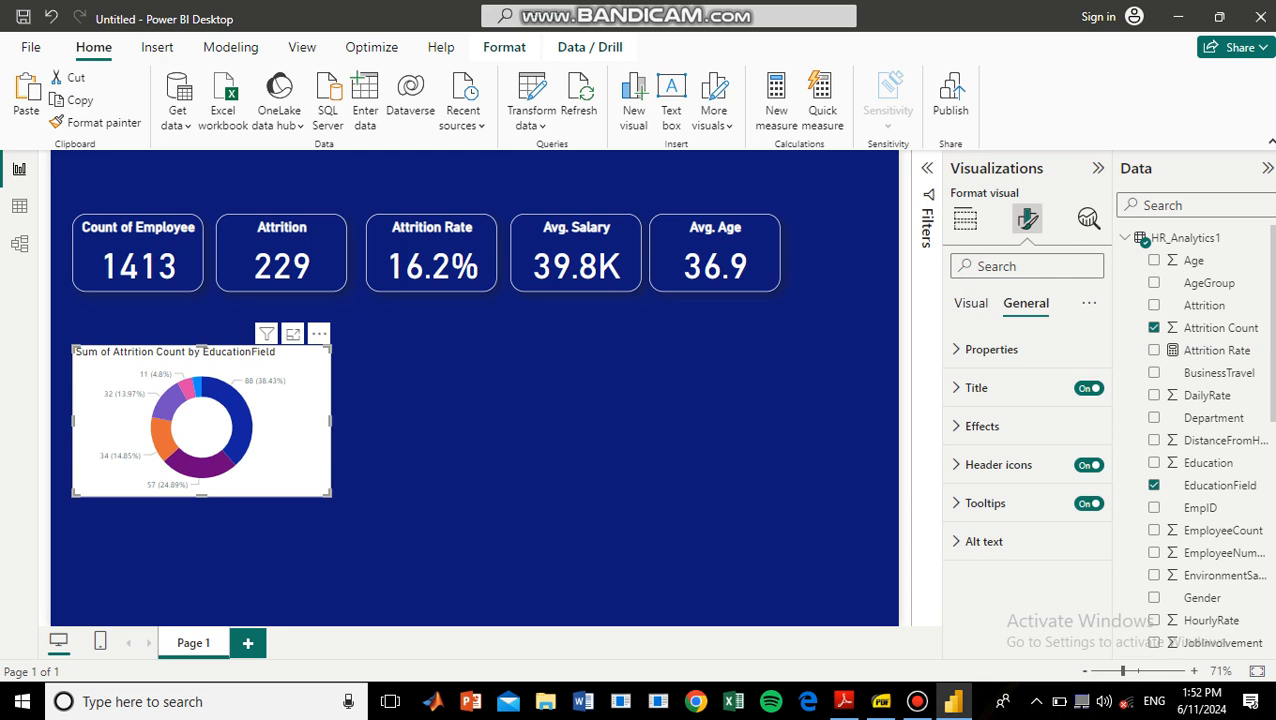
left_click(982, 426)
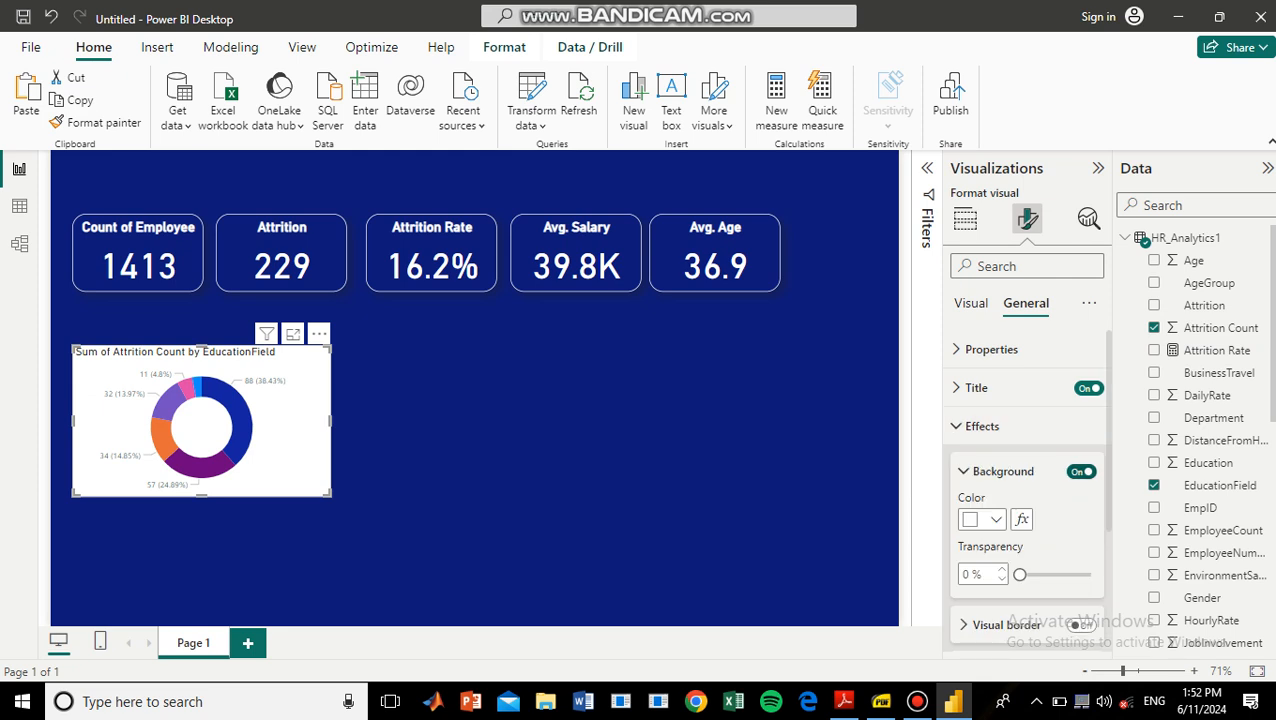
left_click(1081, 471)
Give the donut chart a white visual border with 30 px rounded corners and turn on its shadow.
scroll(1027, 480, "down", 3)
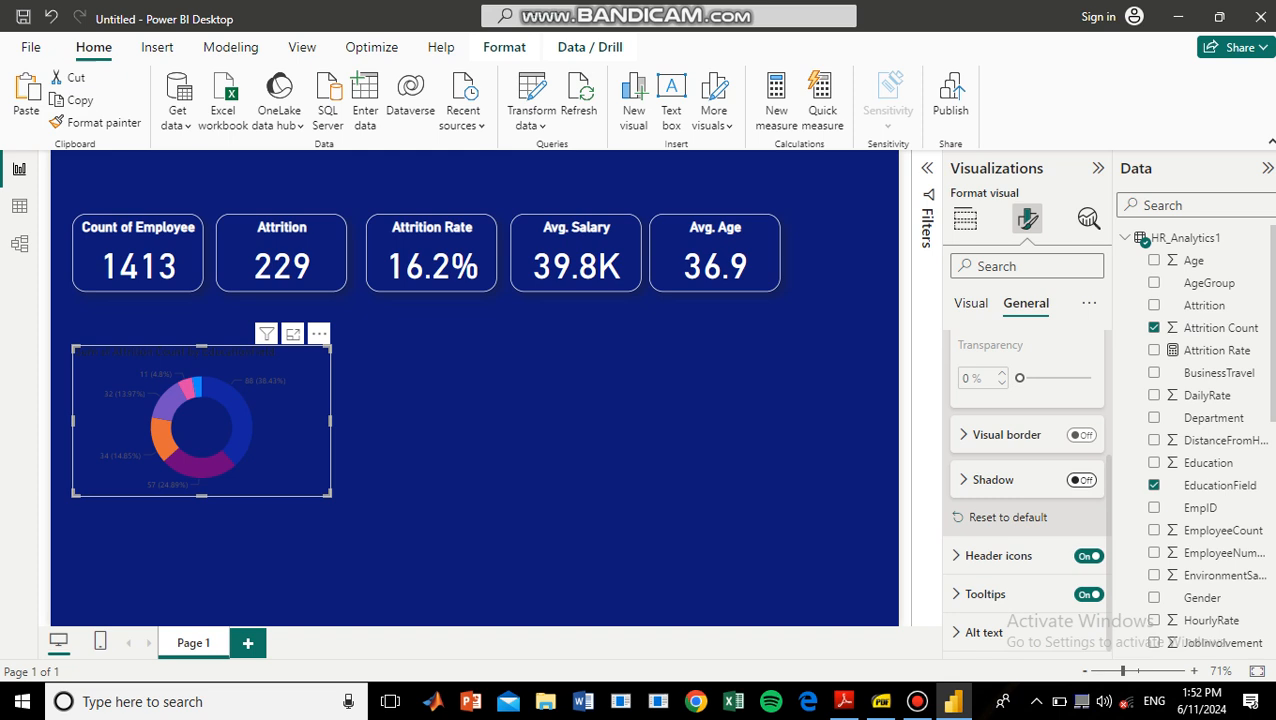
left_click(1081, 434)
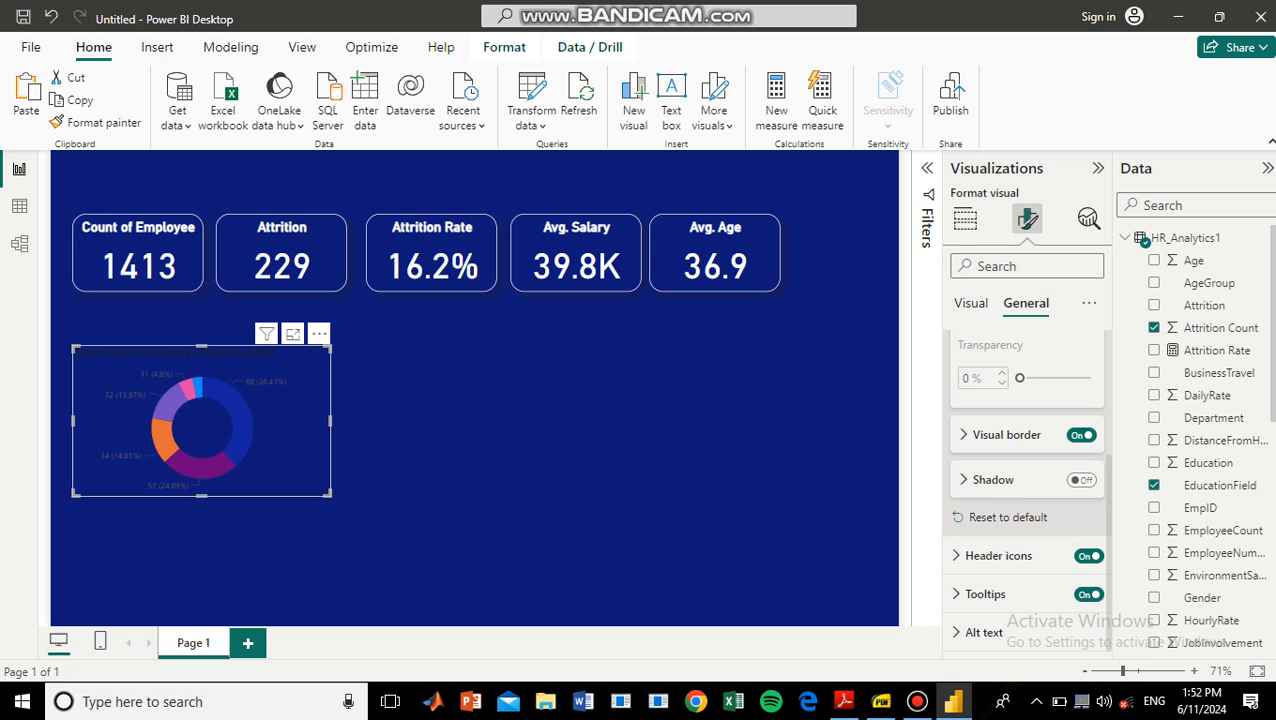
left_click(1005, 435)
left_click(995, 483)
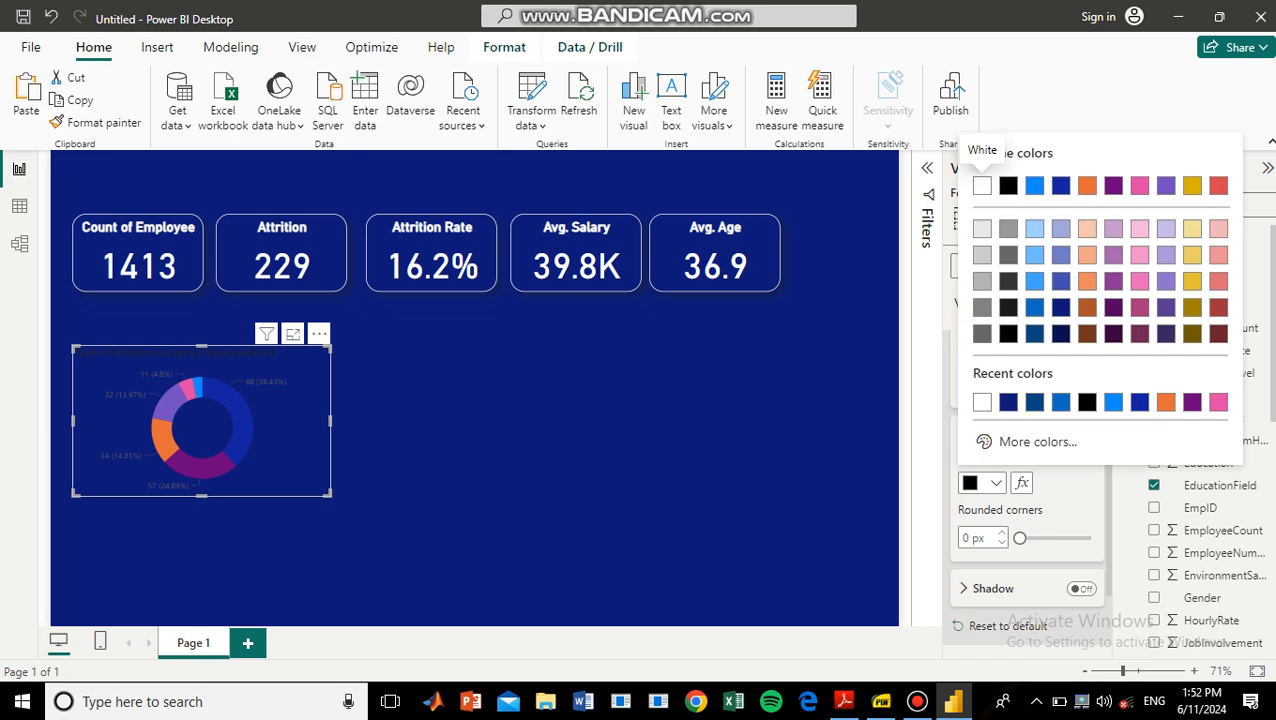
left_click(982, 401)
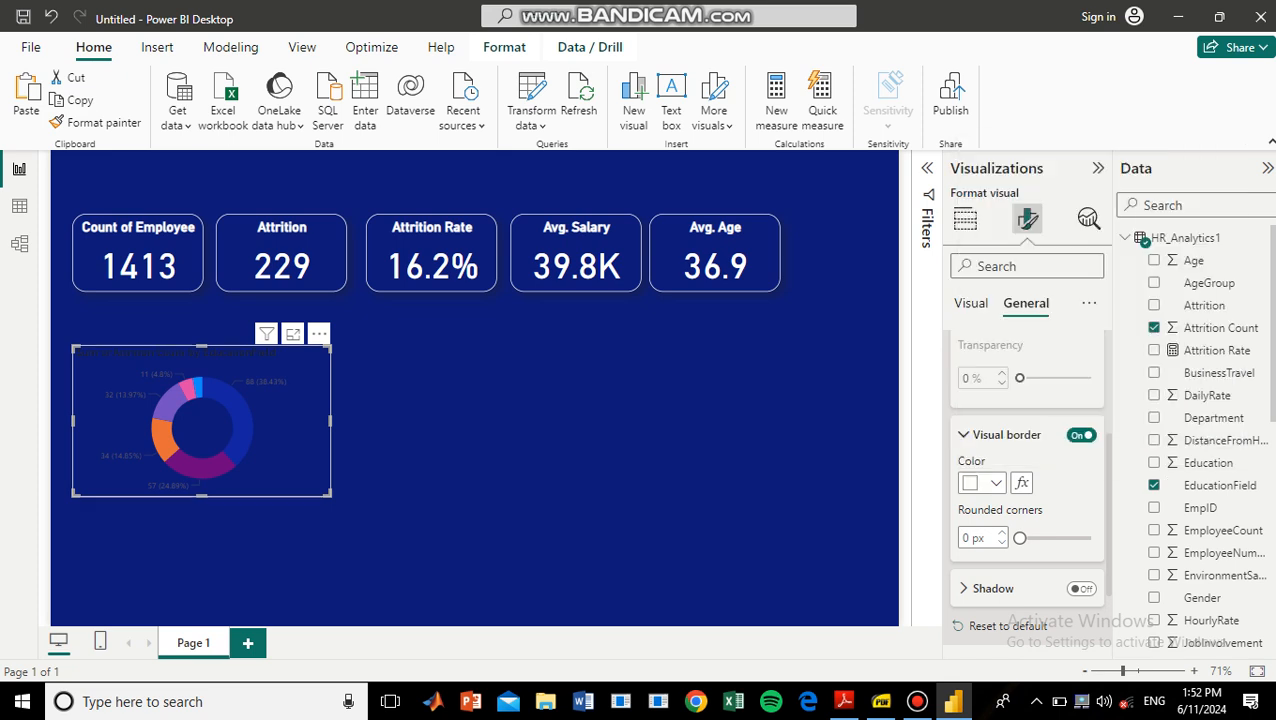
left_click_drag(1019, 538, 1090, 538)
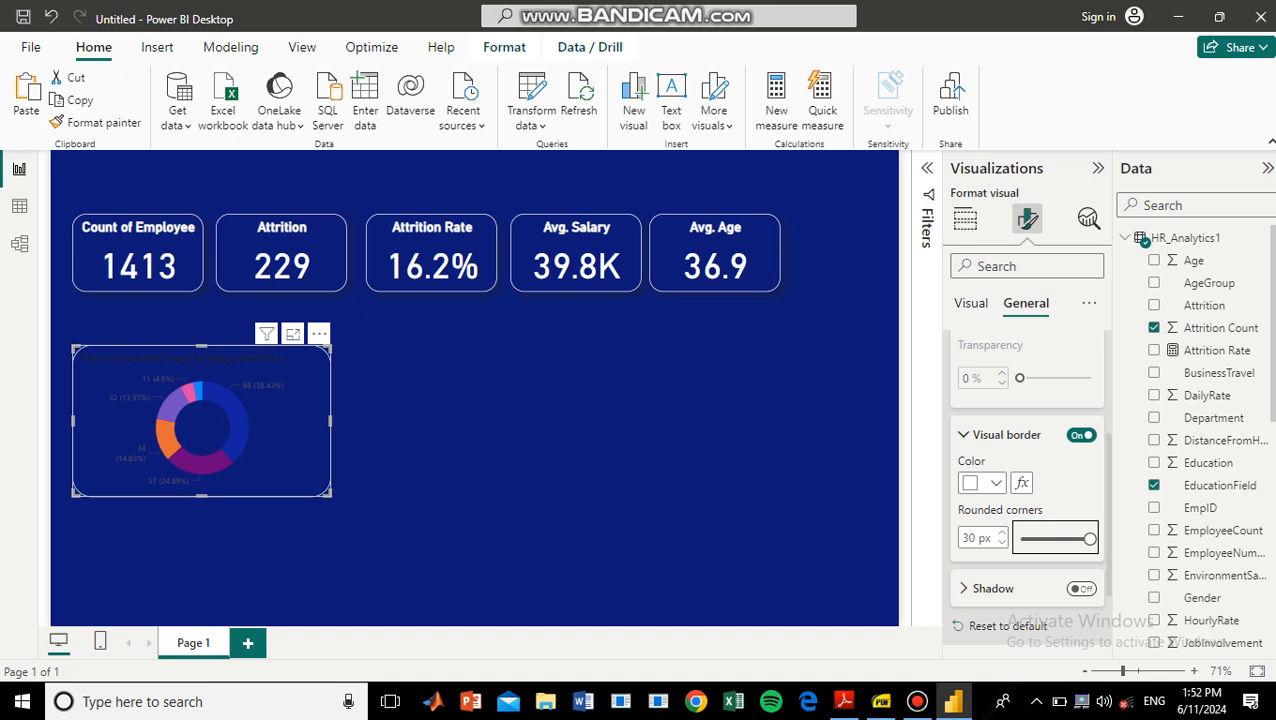
left_click(1081, 589)
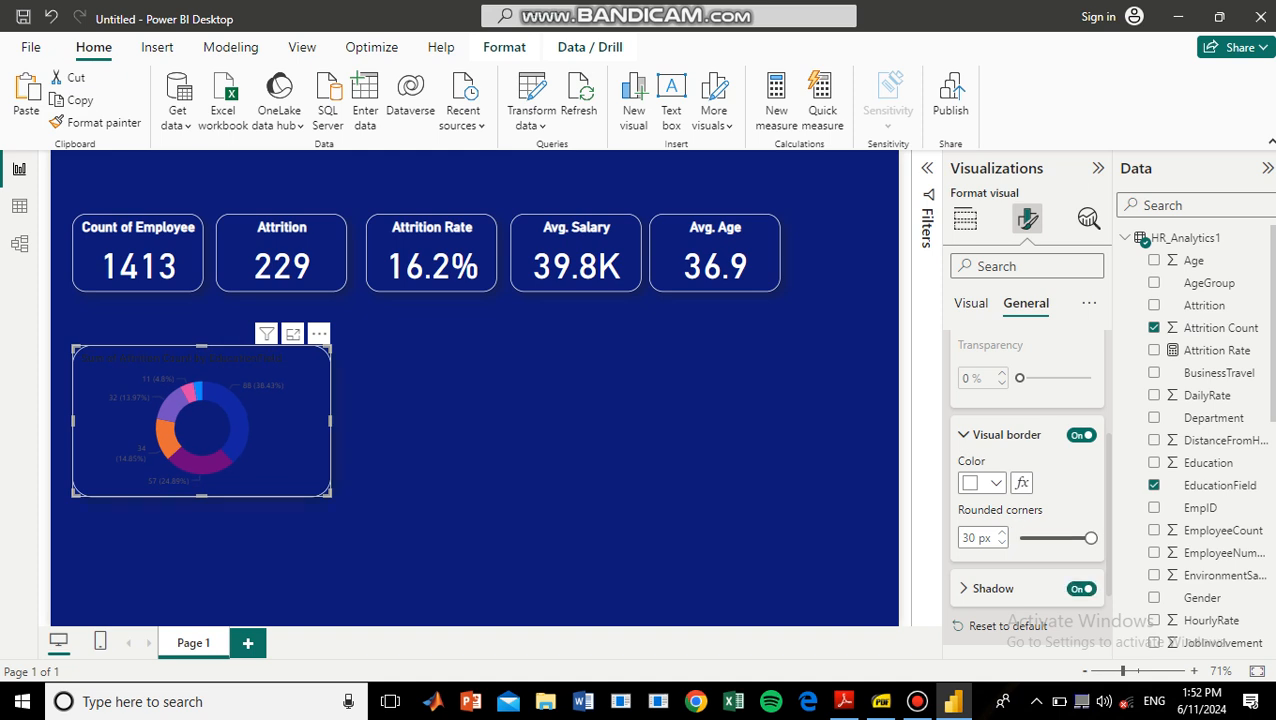
Set the donut chart's detail label contents to Category, percent of total.
left_click(971, 303)
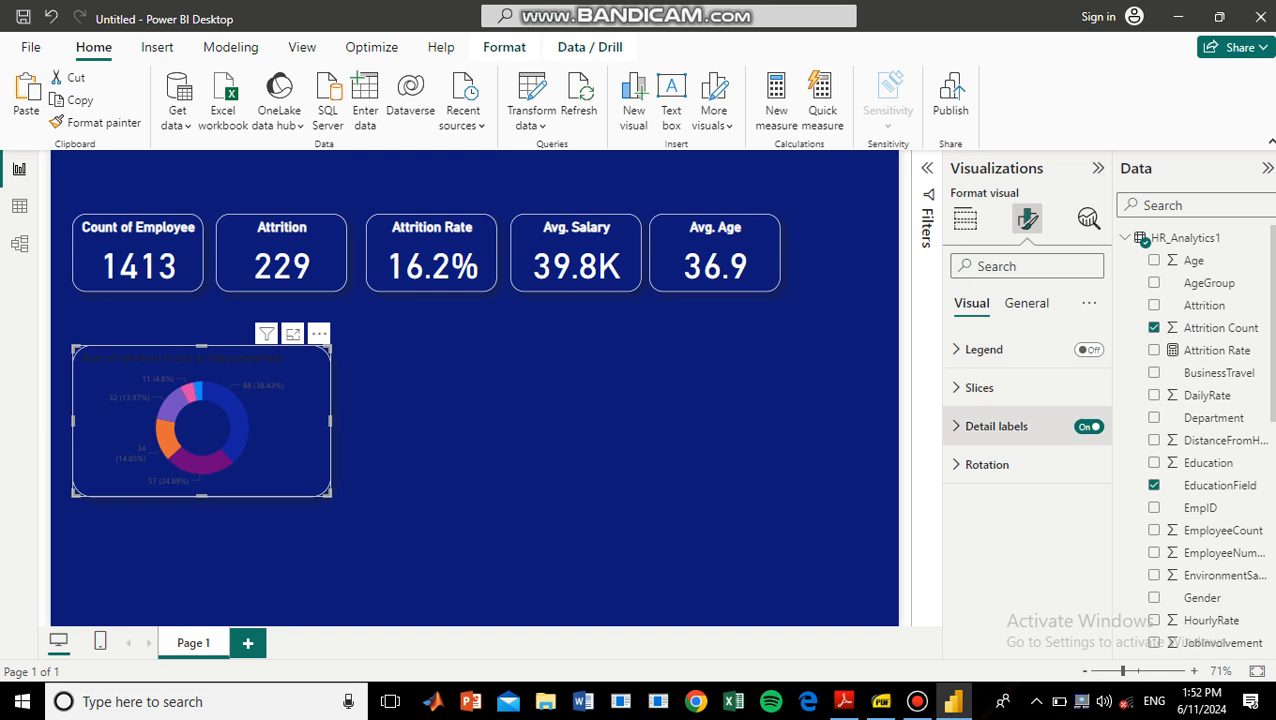
left_click(990, 426)
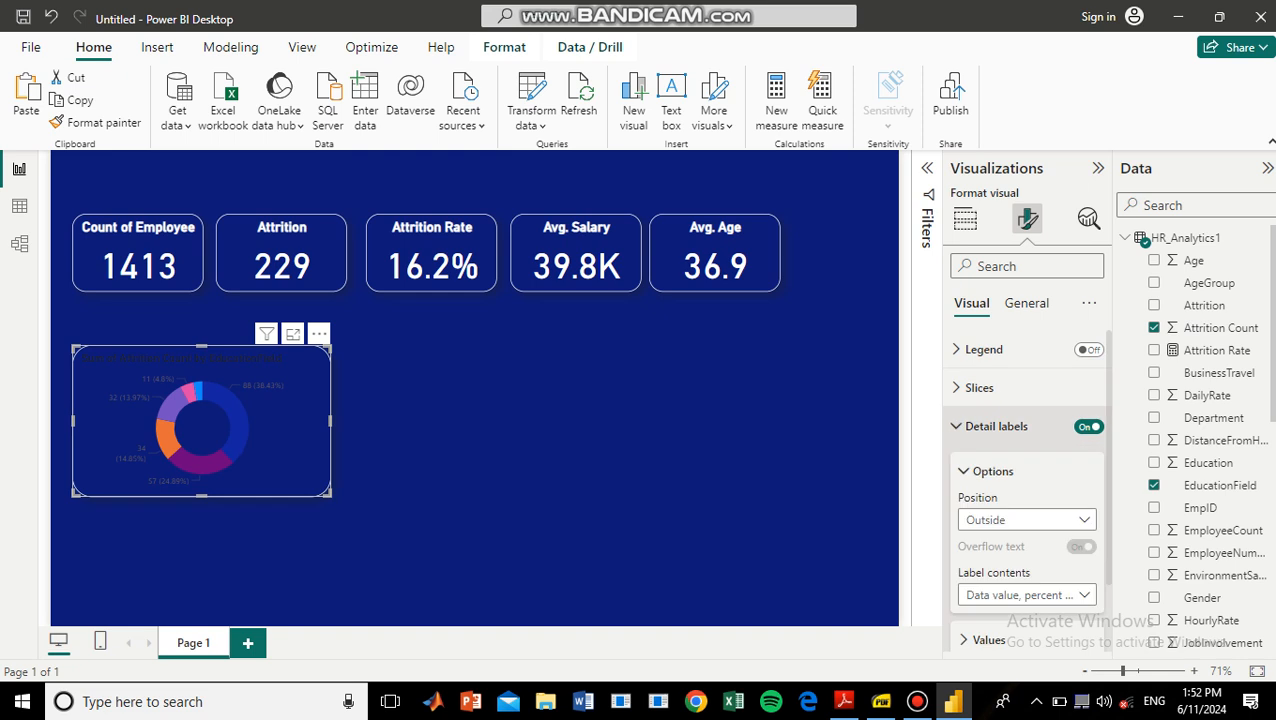
scroll(1025, 490, "down", 1)
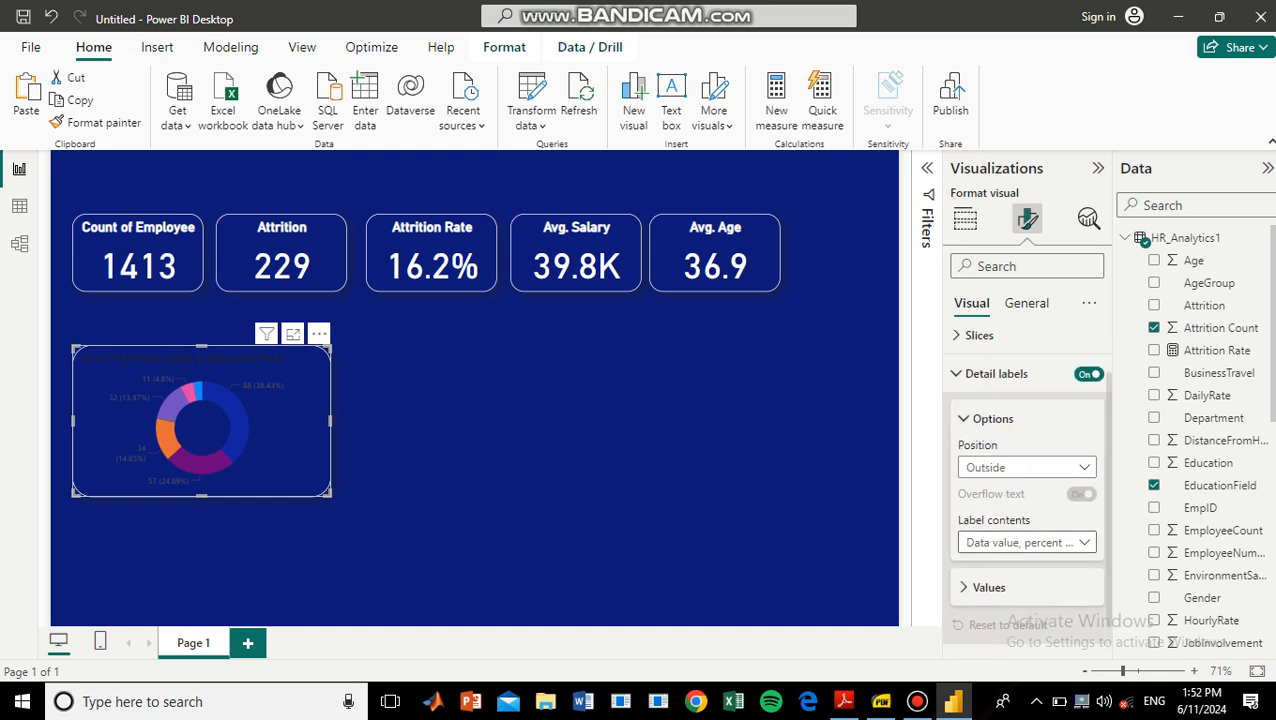
left_click(1027, 542)
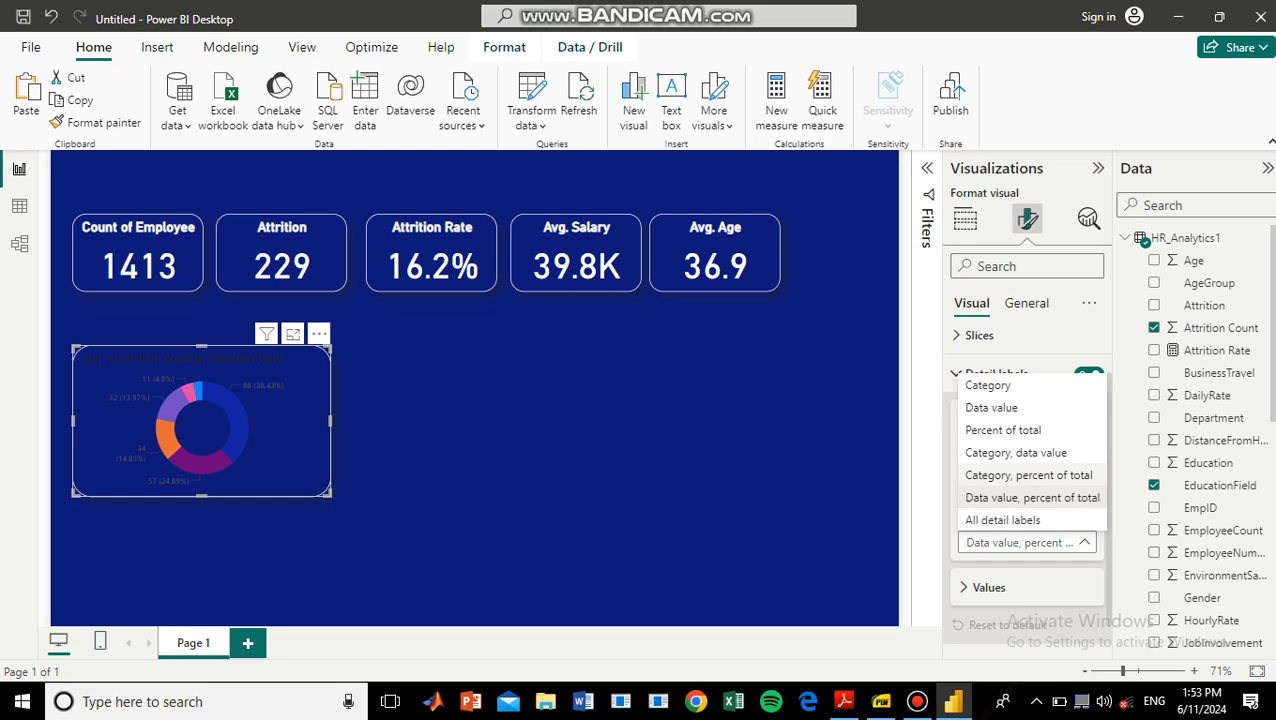
left_click(1028, 475)
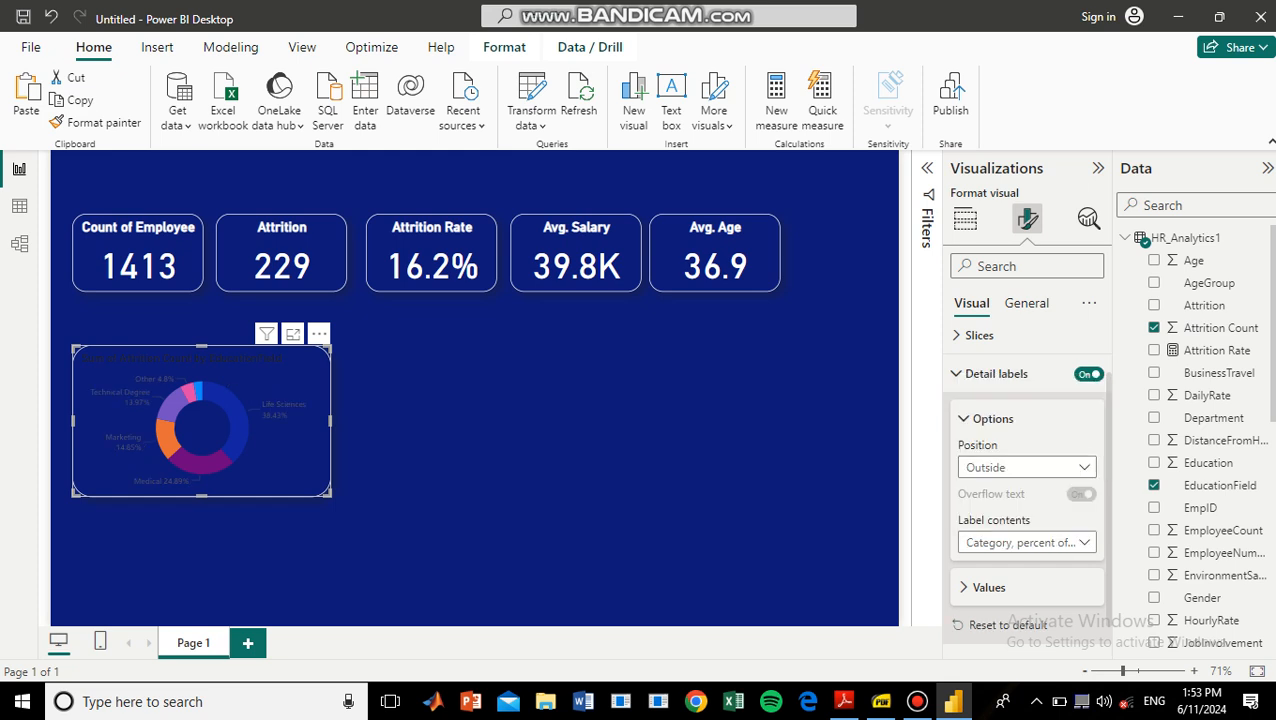
Set the color of the donut chart's detail label values to white.
left_click(989, 587)
scroll(1000, 580, "down", 3)
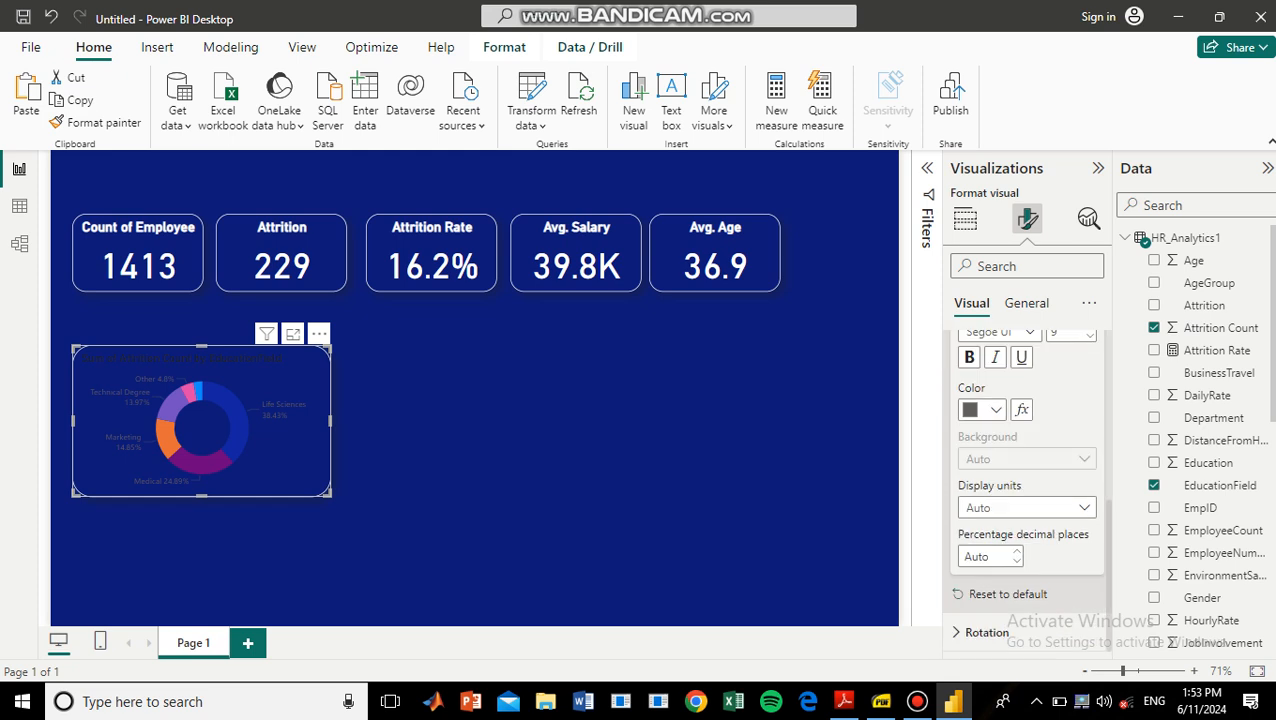
left_click(985, 409)
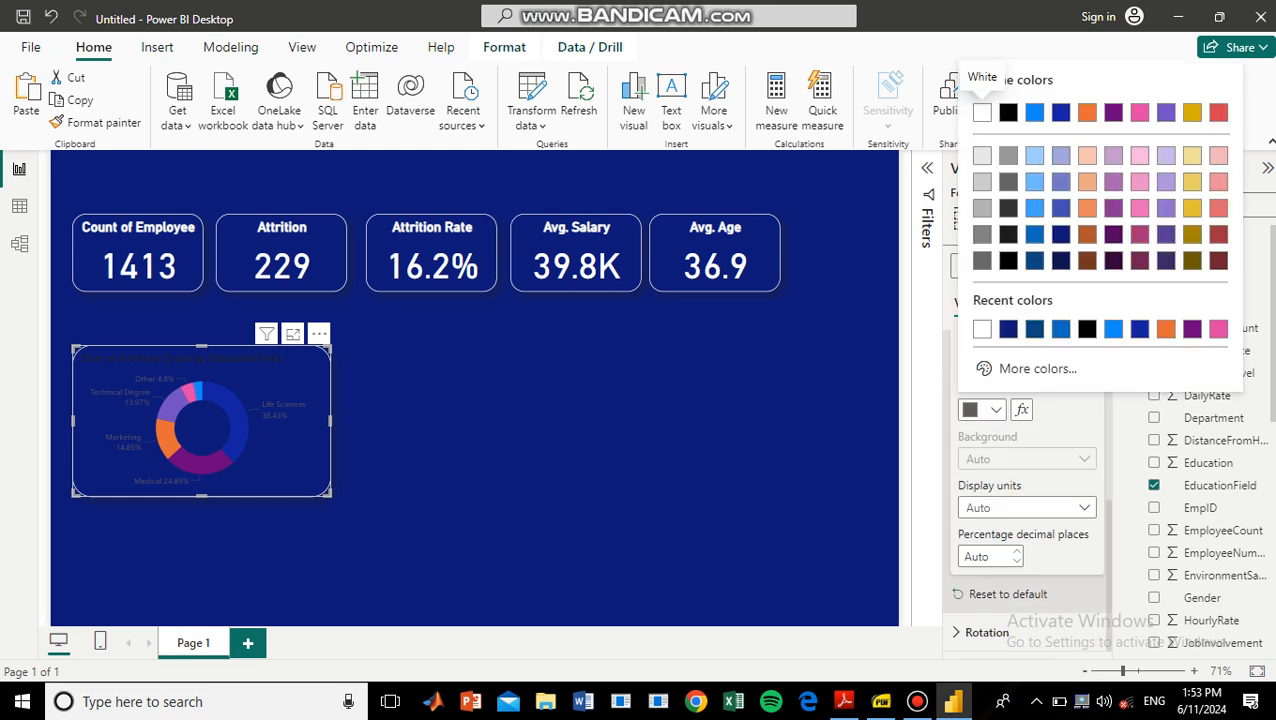
left_click(981, 329)
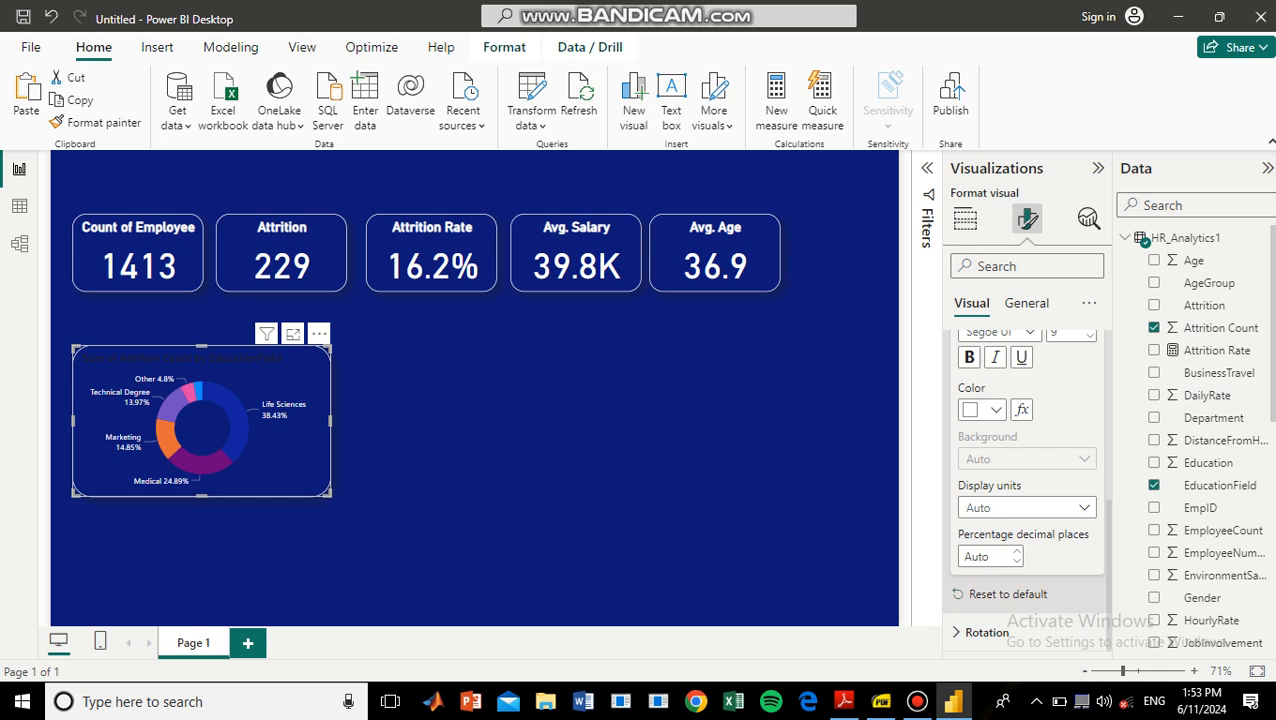
Replace the donut chart's title text with "Attririon by Education Field".
left_click(965, 219)
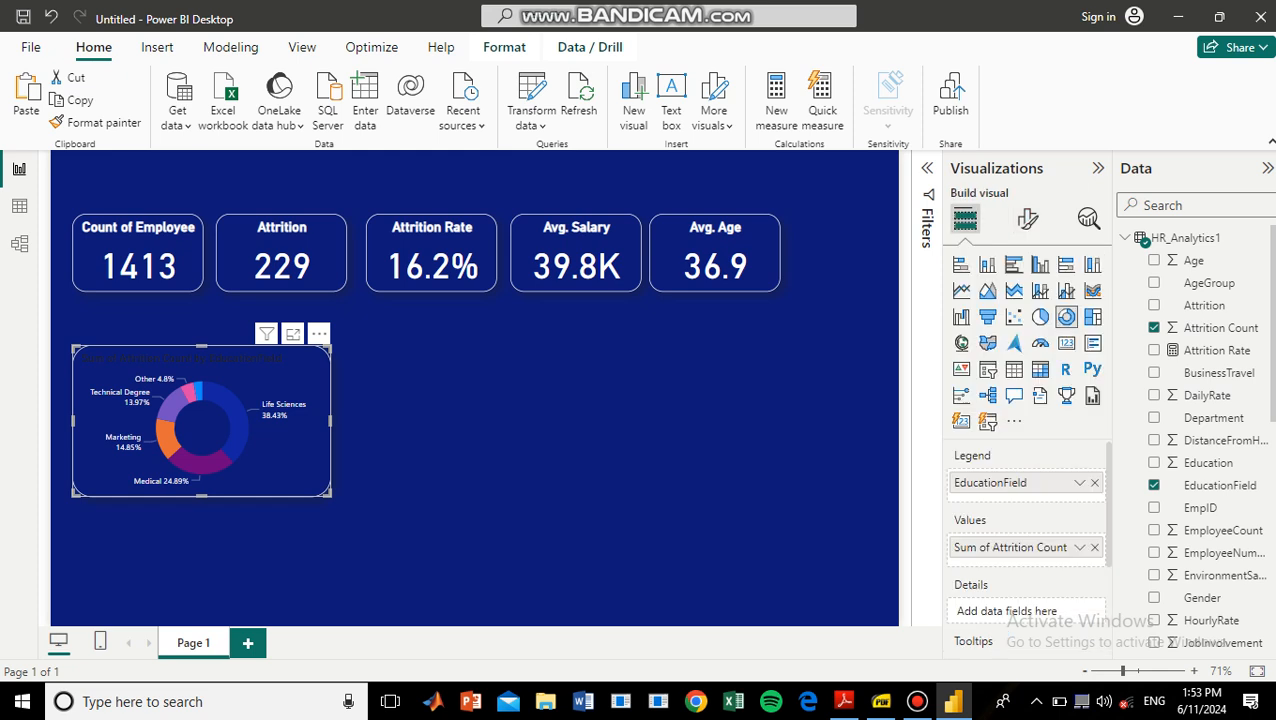
left_click(715, 253)
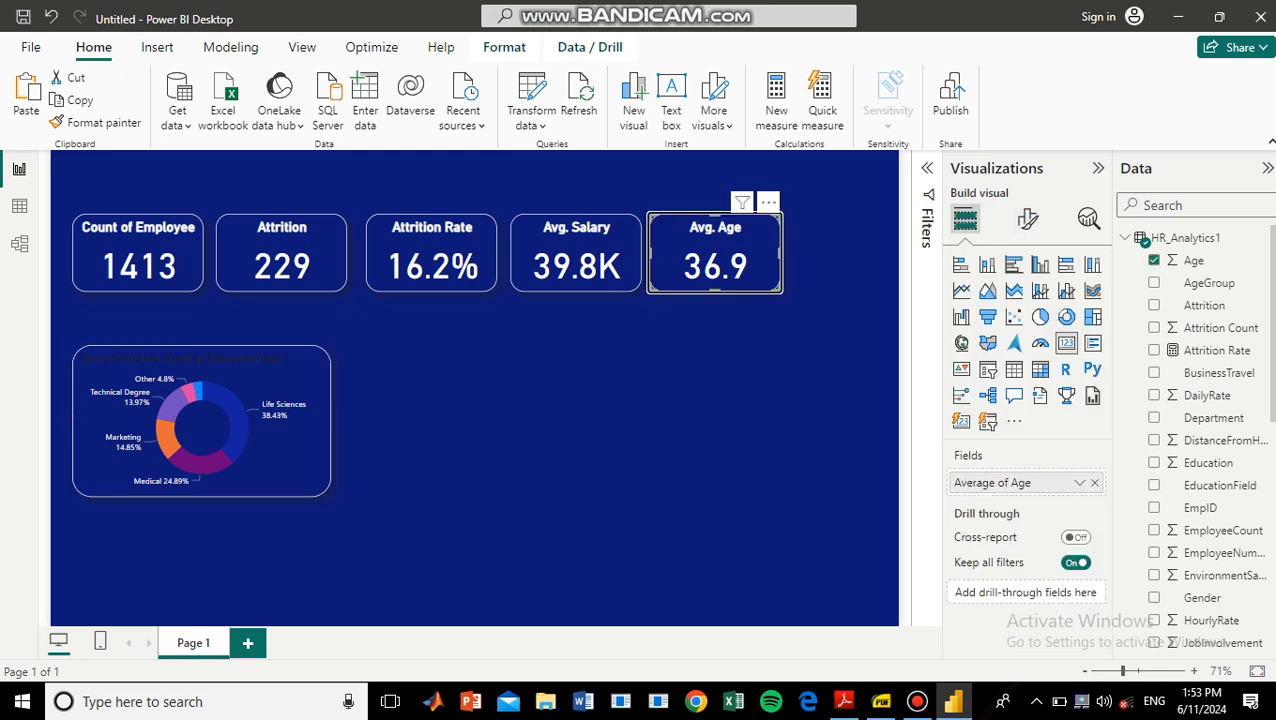
left_click(220, 427)
left_click(1028, 219)
left_click(1026, 303)
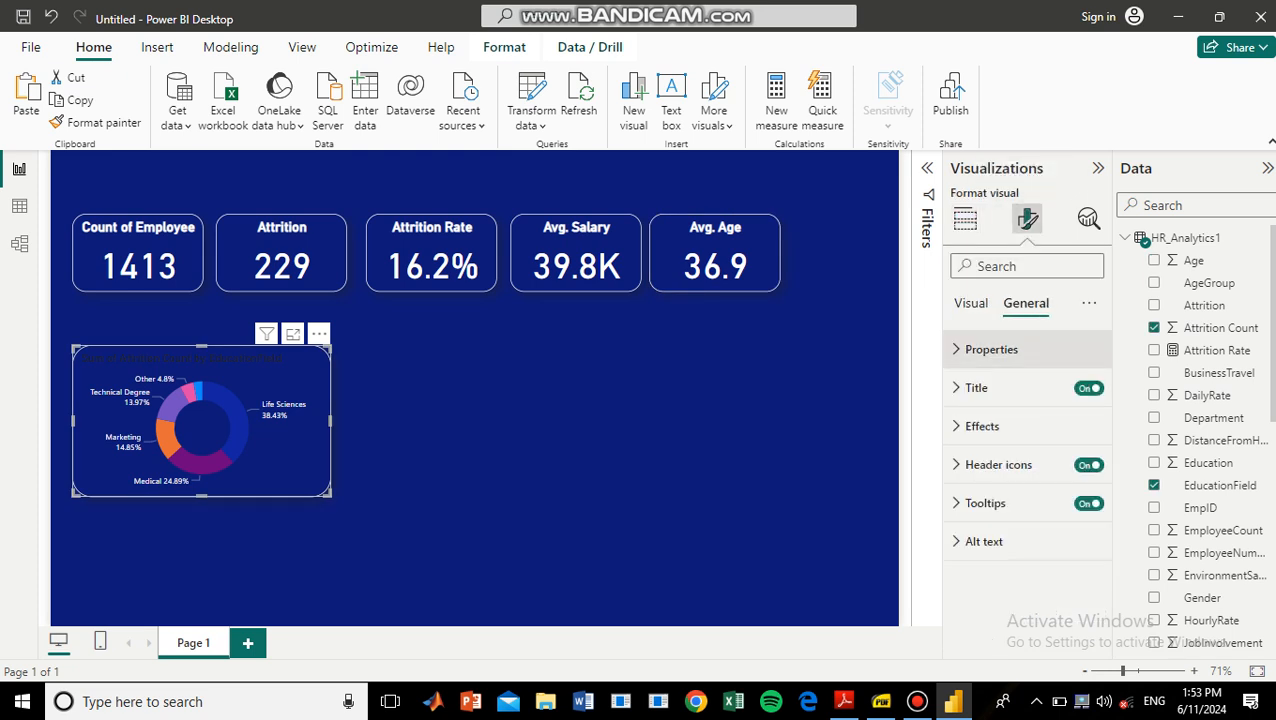
left_click(977, 388)
triple_click(1051, 481)
key("BackSpace")
type("Attr")
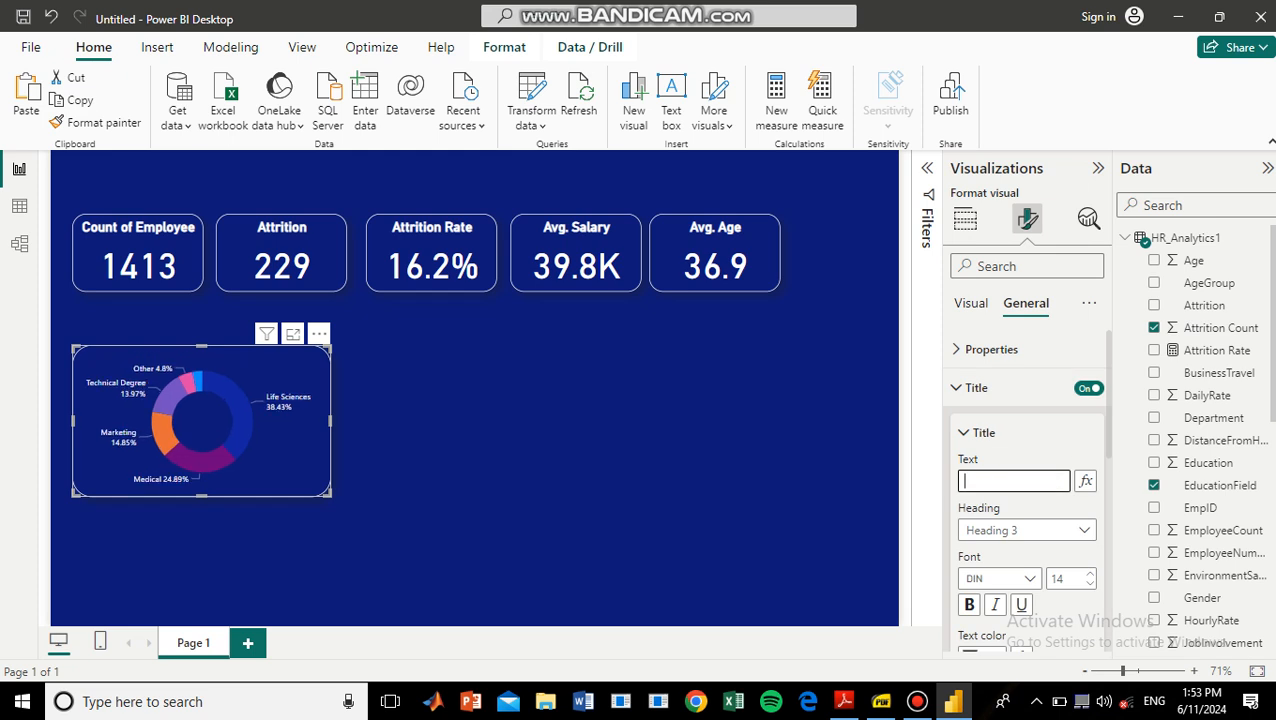
type("irion b")
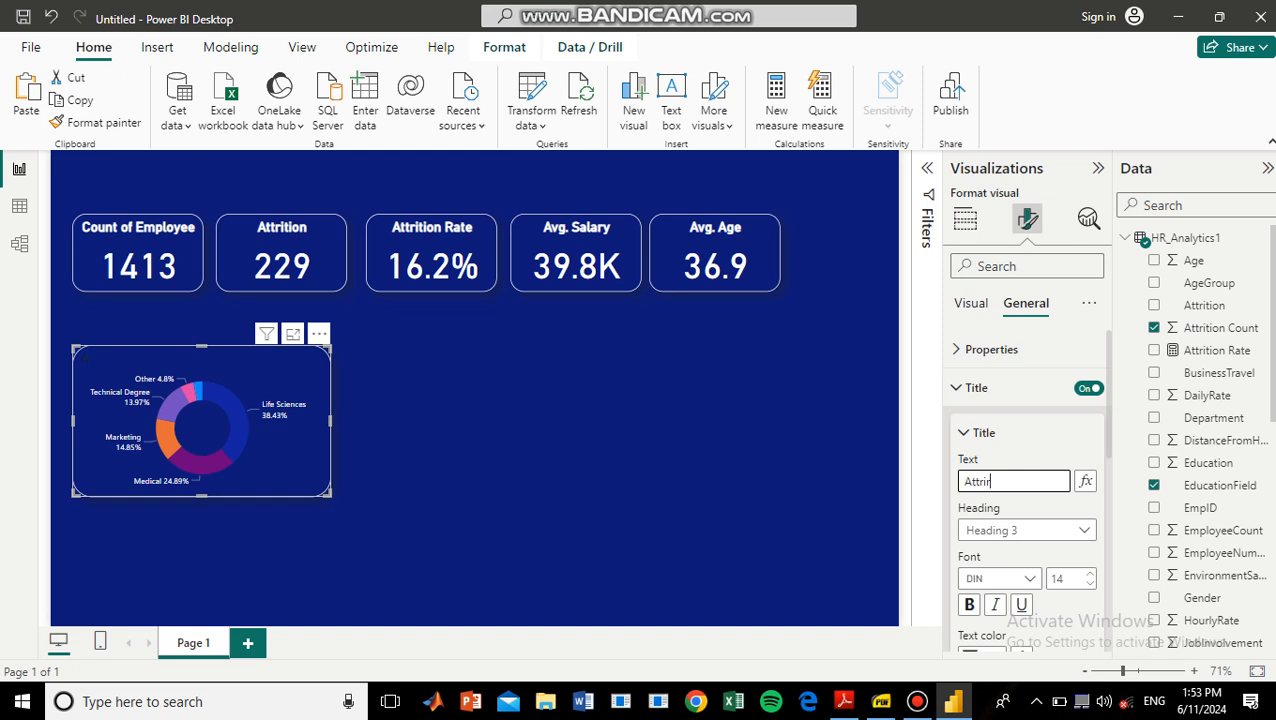
type("y Education")
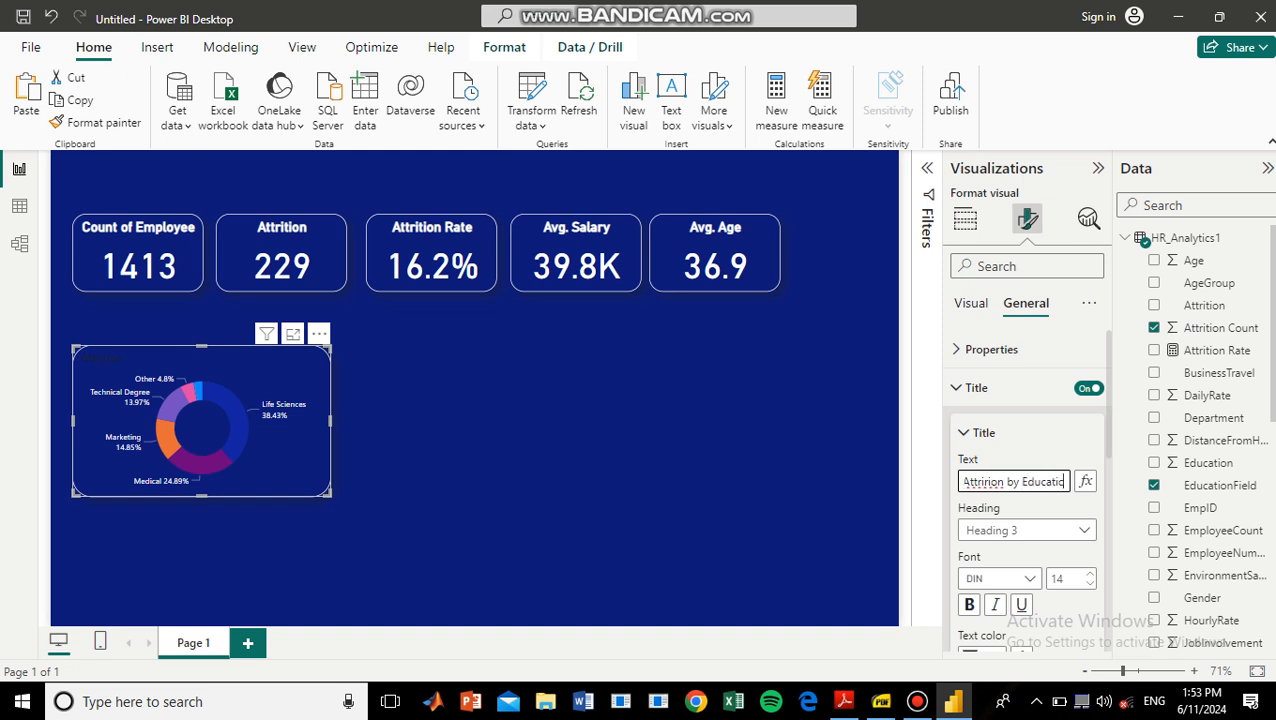
type(" Field")
Format the donut chart's title as bold white text, size 15, centered horizontally.
scroll(1026, 490, "down", 4)
scroll(1026, 490, "up", 4)
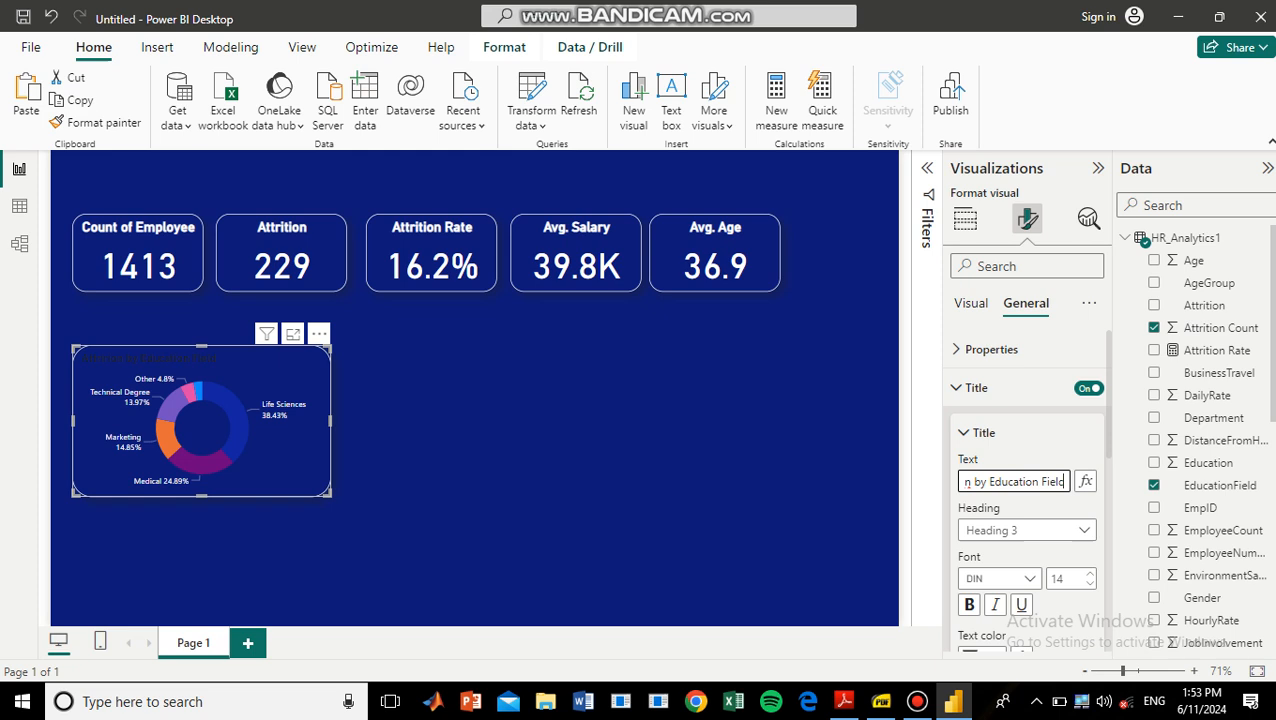
scroll(1026, 490, "down", 5)
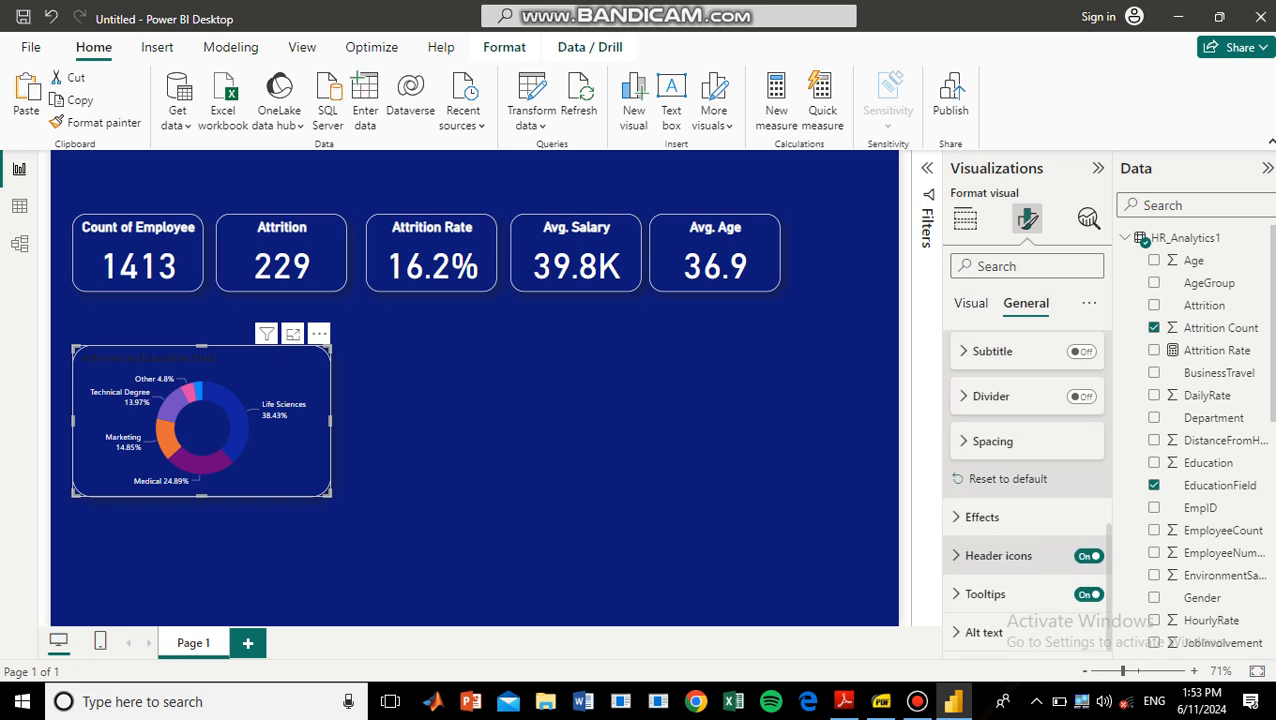
scroll(1026, 490, "up", 3)
scroll(968, 462, "up", 3)
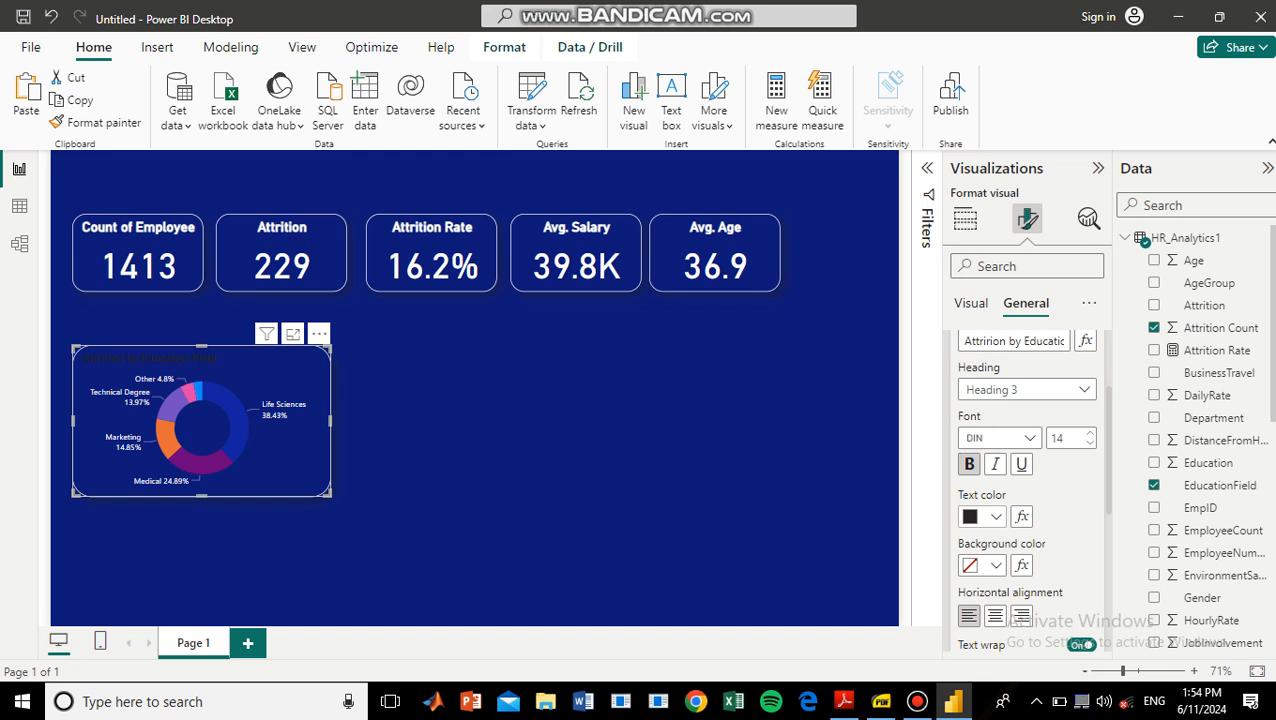
left_click(995, 516)
left_click(981, 219)
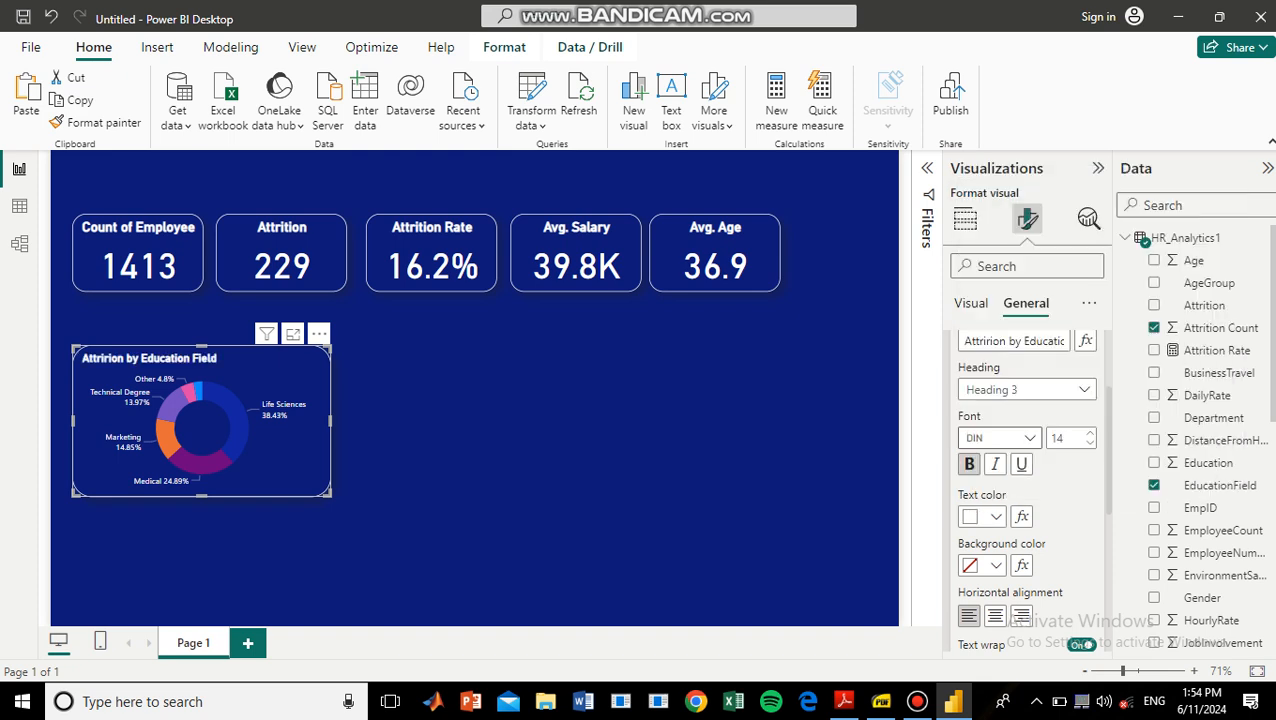
left_click(1090, 433)
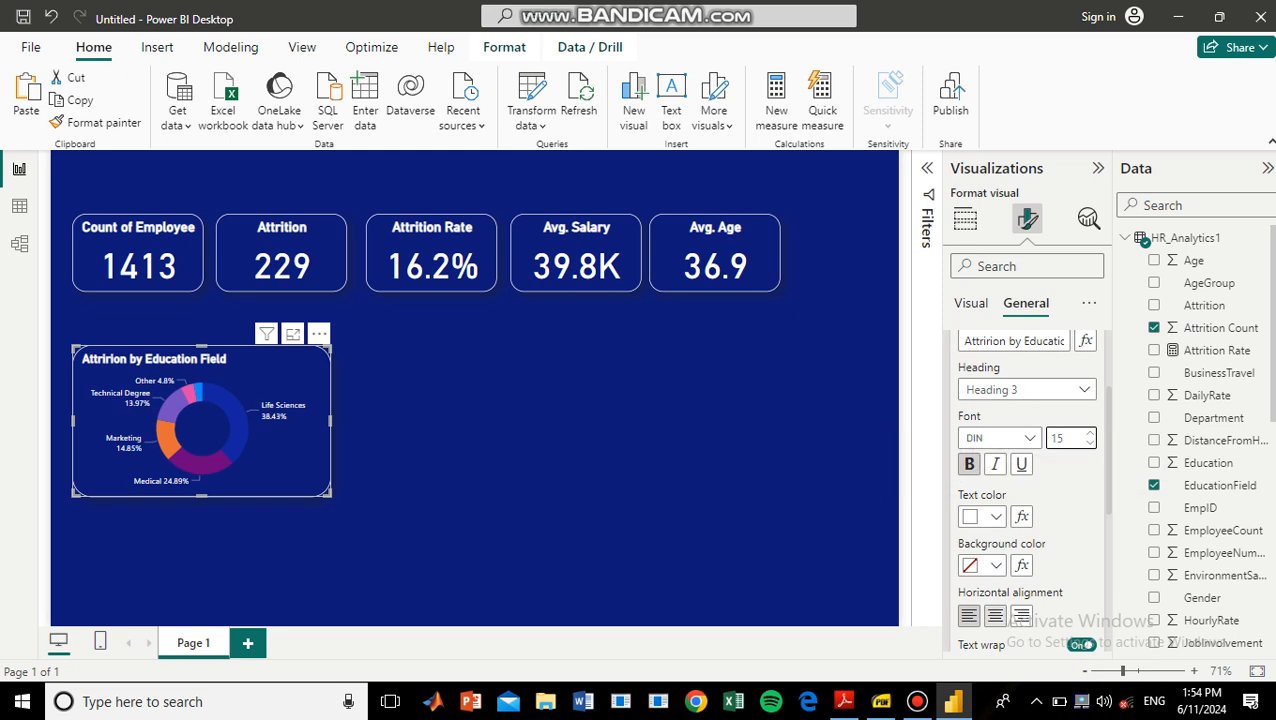
left_click(995, 616)
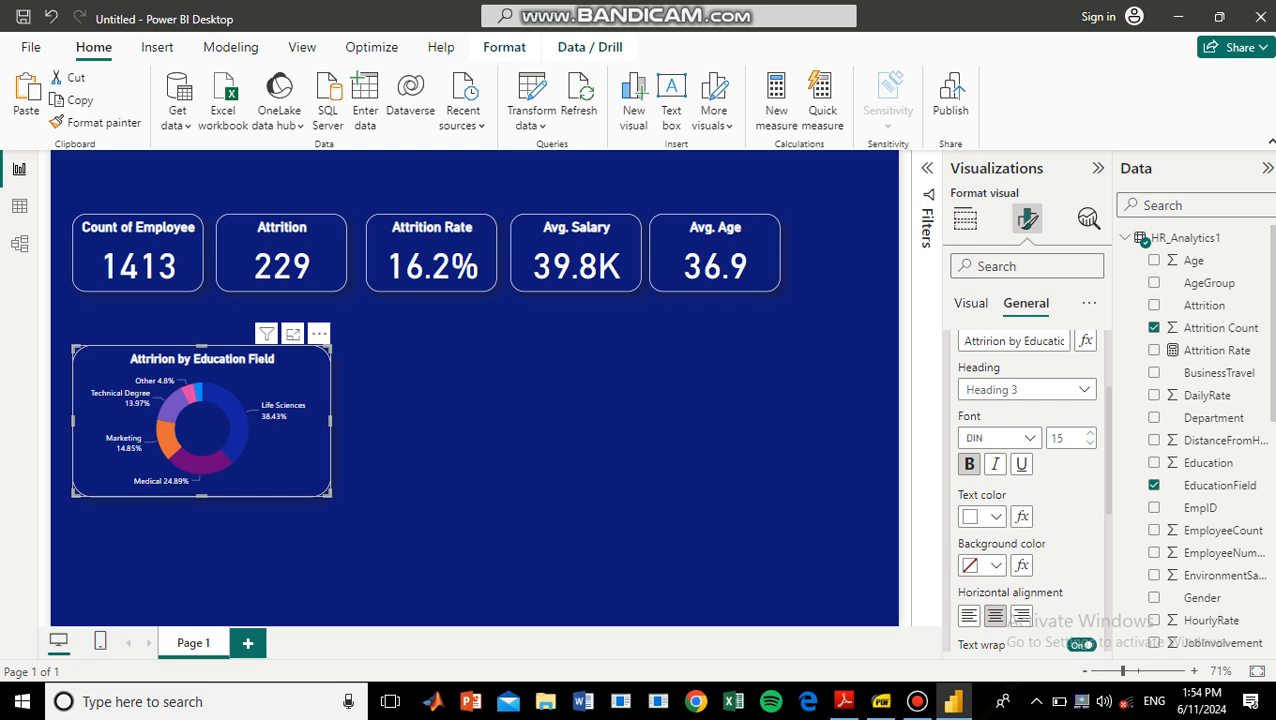
Narrow the donut chart slightly and place a copy of it beside the original, aligned in the same row.
left_click_drag(329, 495, 302, 498)
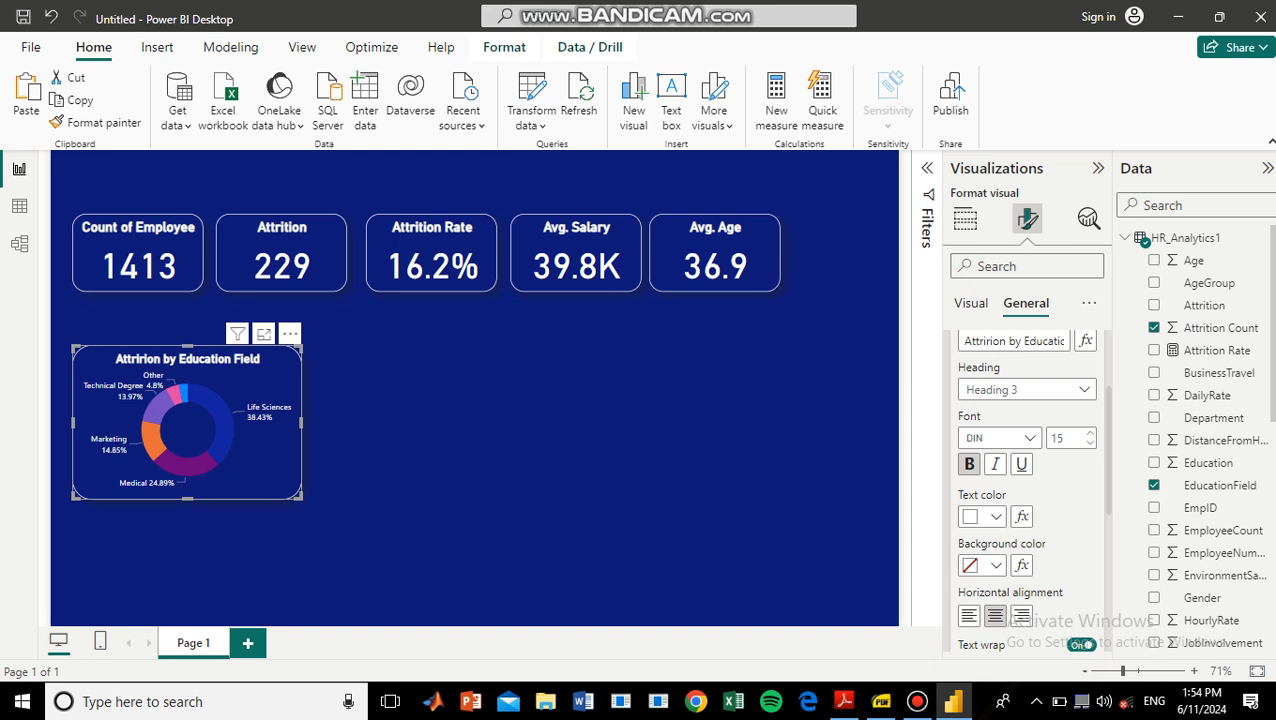
key("ctrl+v")
left_click_drag(196, 430, 432, 422)
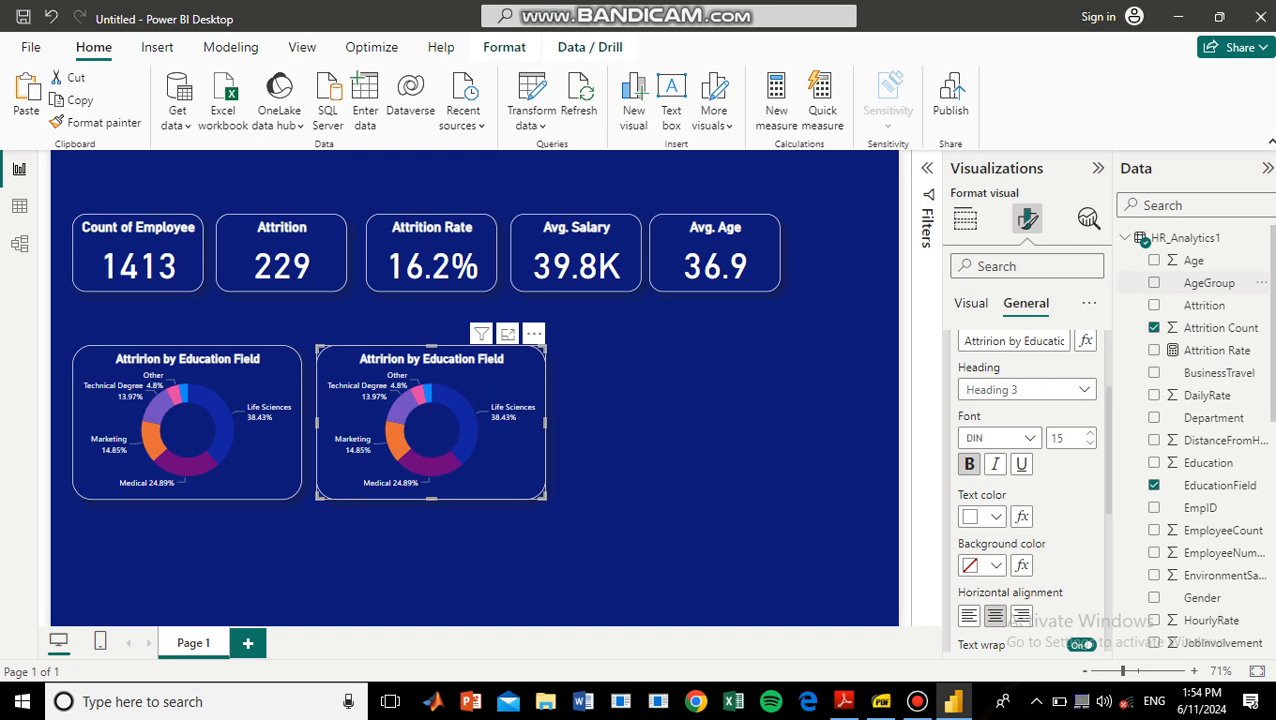
Replace EducationField with AgeGroup in the copied chart and convert it to a stacked column chart.
left_click(965, 218)
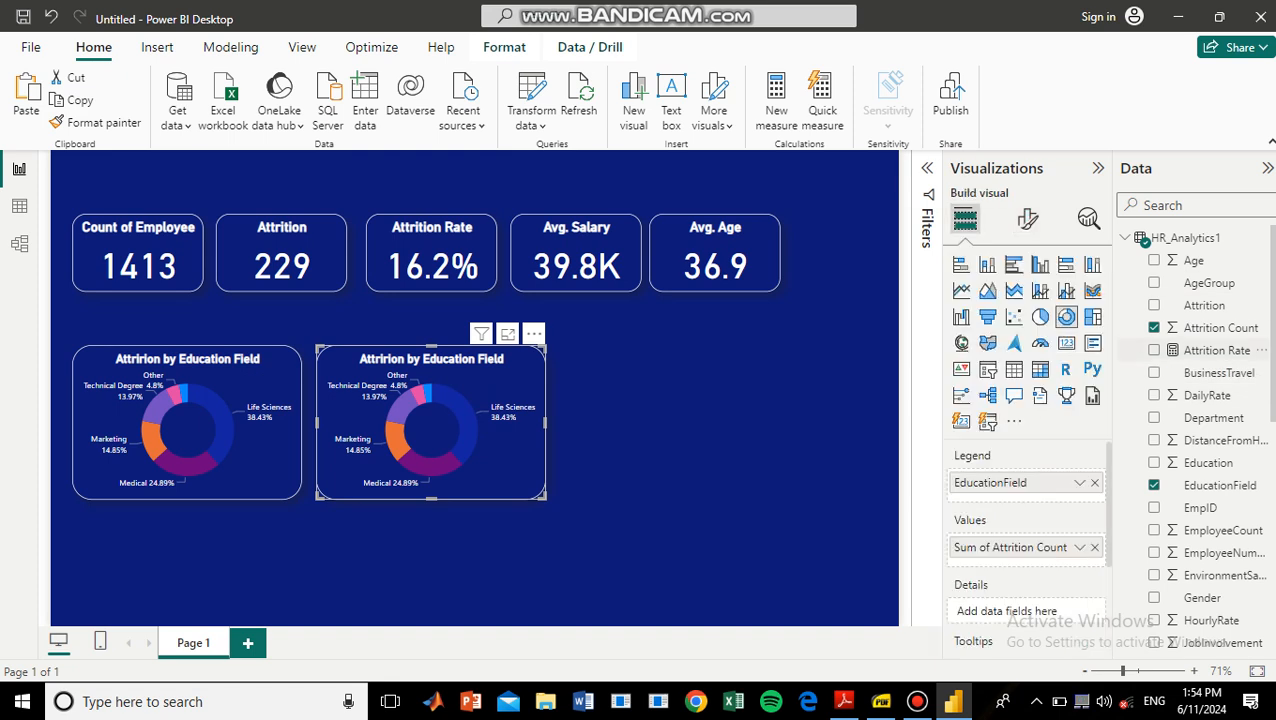
left_click_drag(1209, 283, 986, 490)
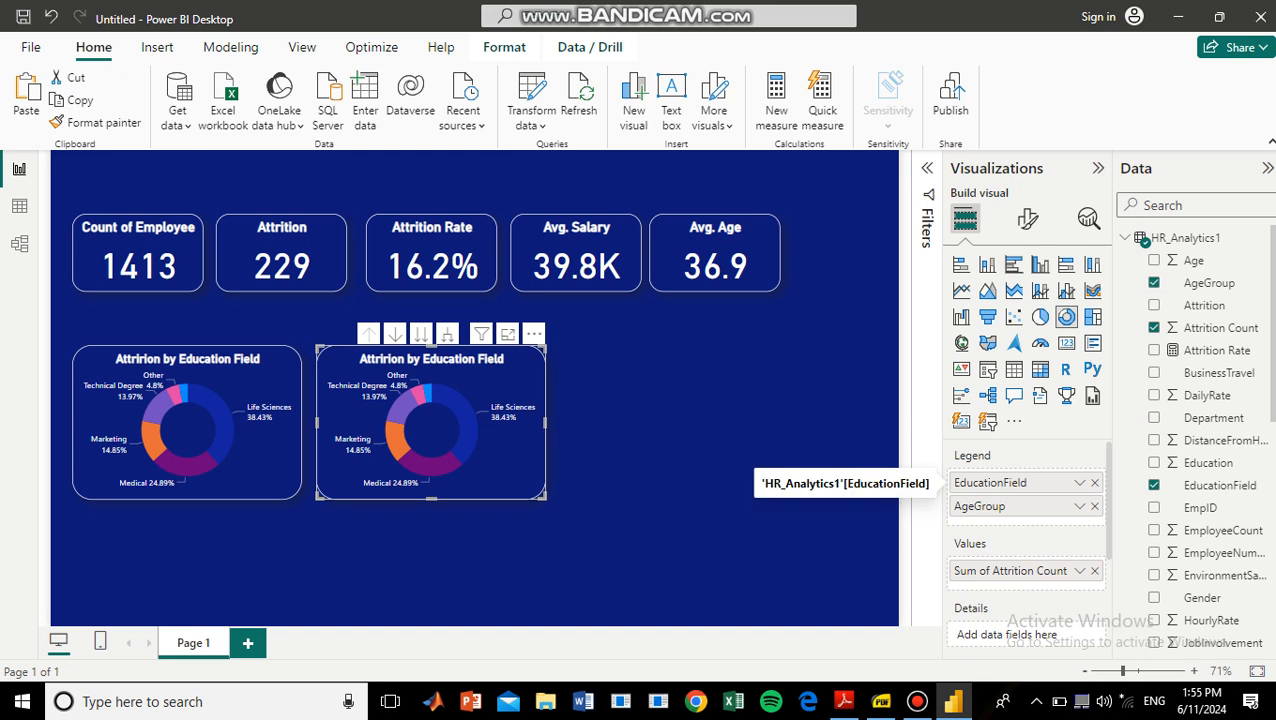
left_click(1094, 482)
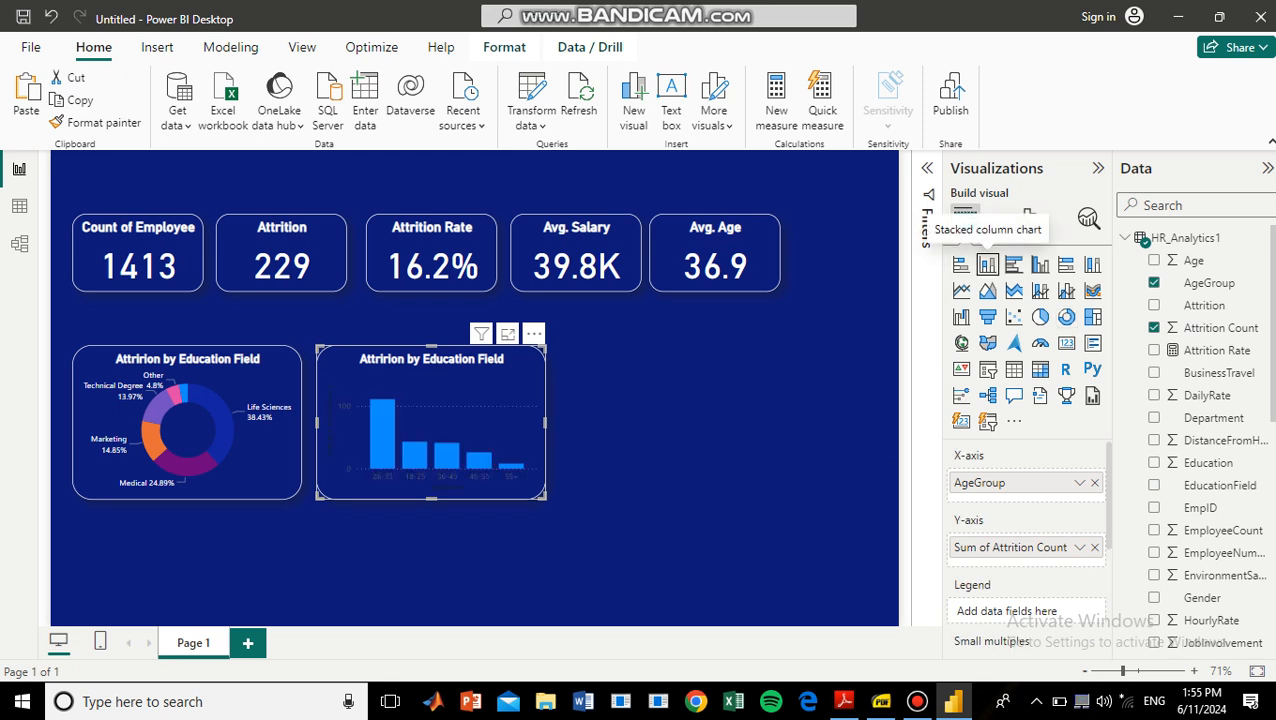
key("Tab")
key("Tab")
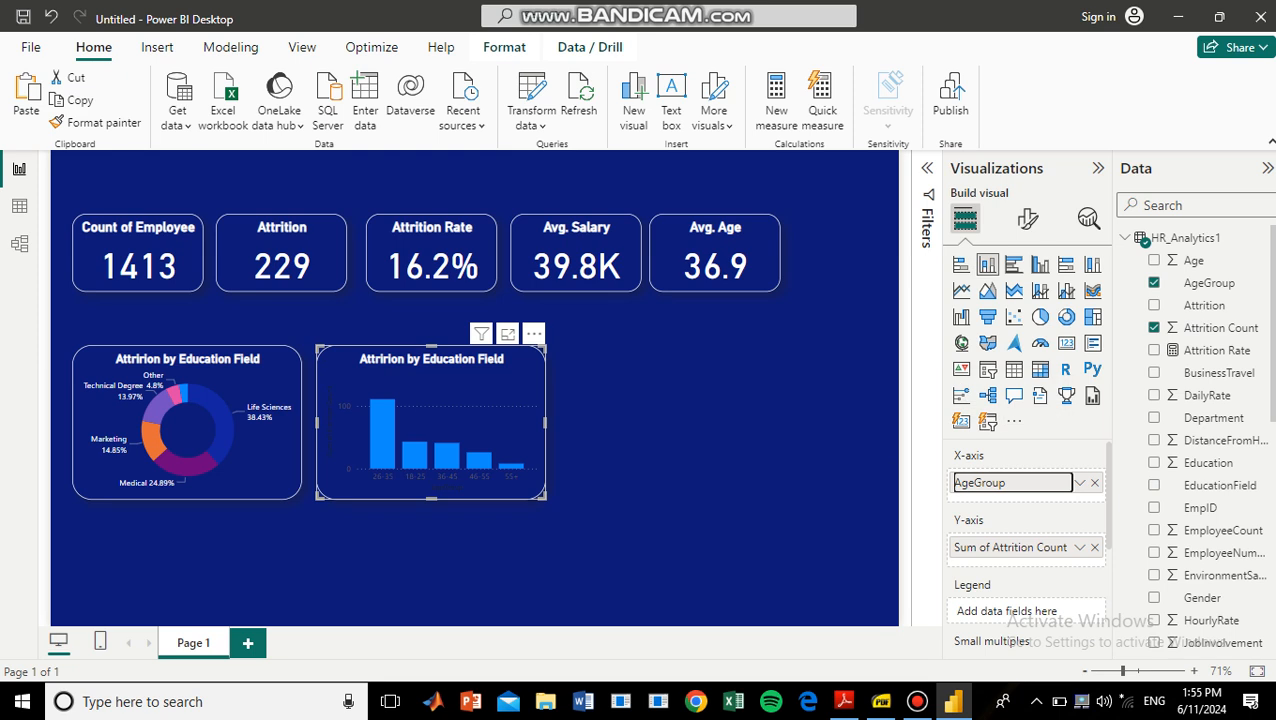
Turn off the column chart's horizontal gridlines and turn on its data labels.
left_click(1028, 218)
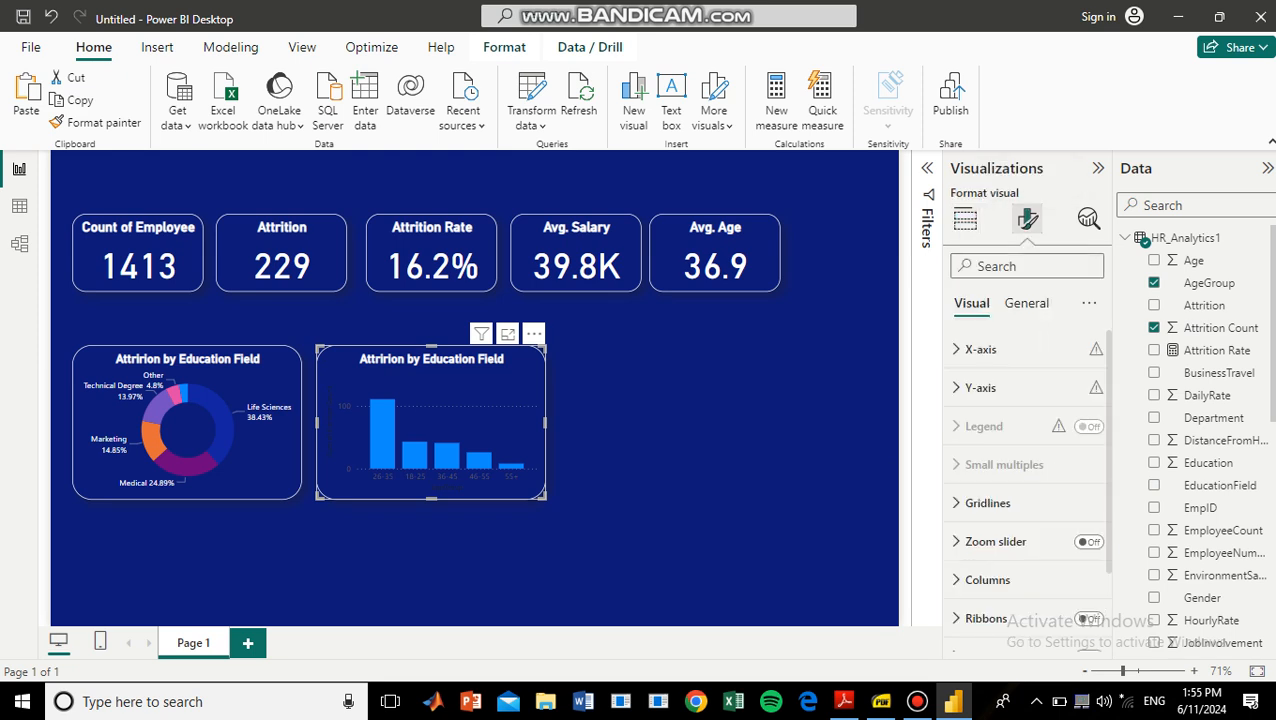
left_click(987, 503)
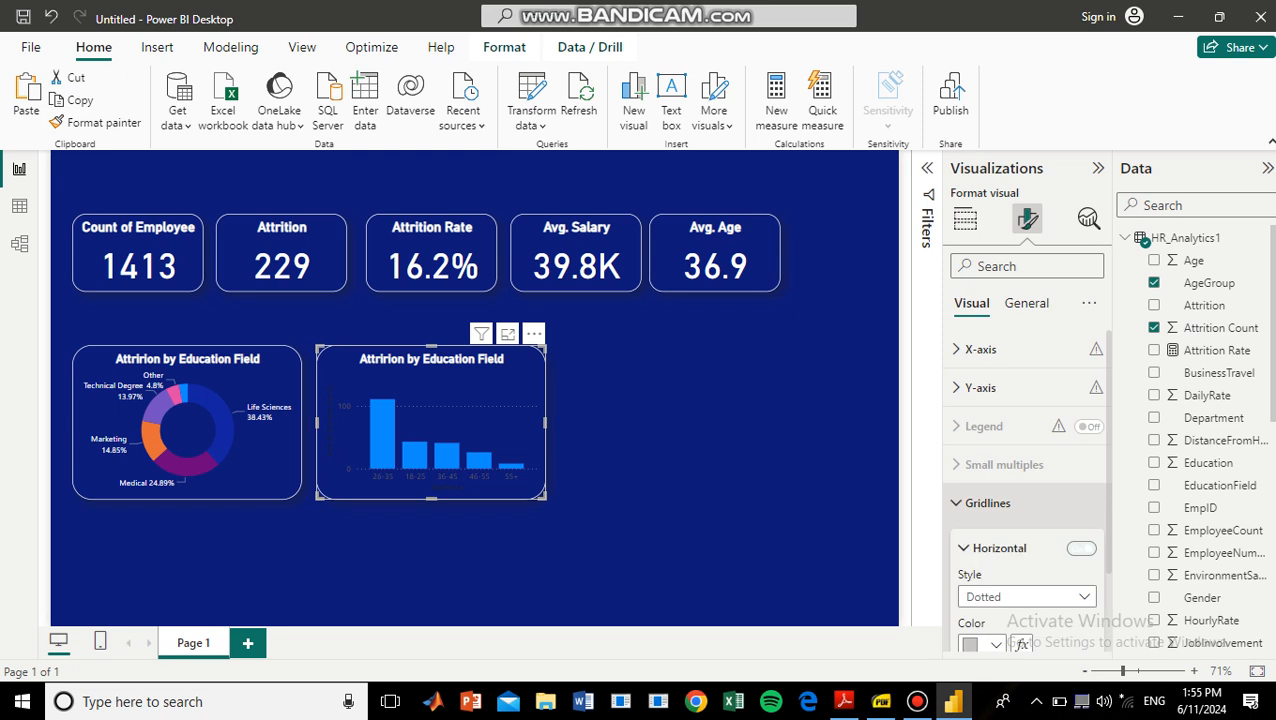
left_click(1081, 548)
scroll(1050, 530, "down", 4)
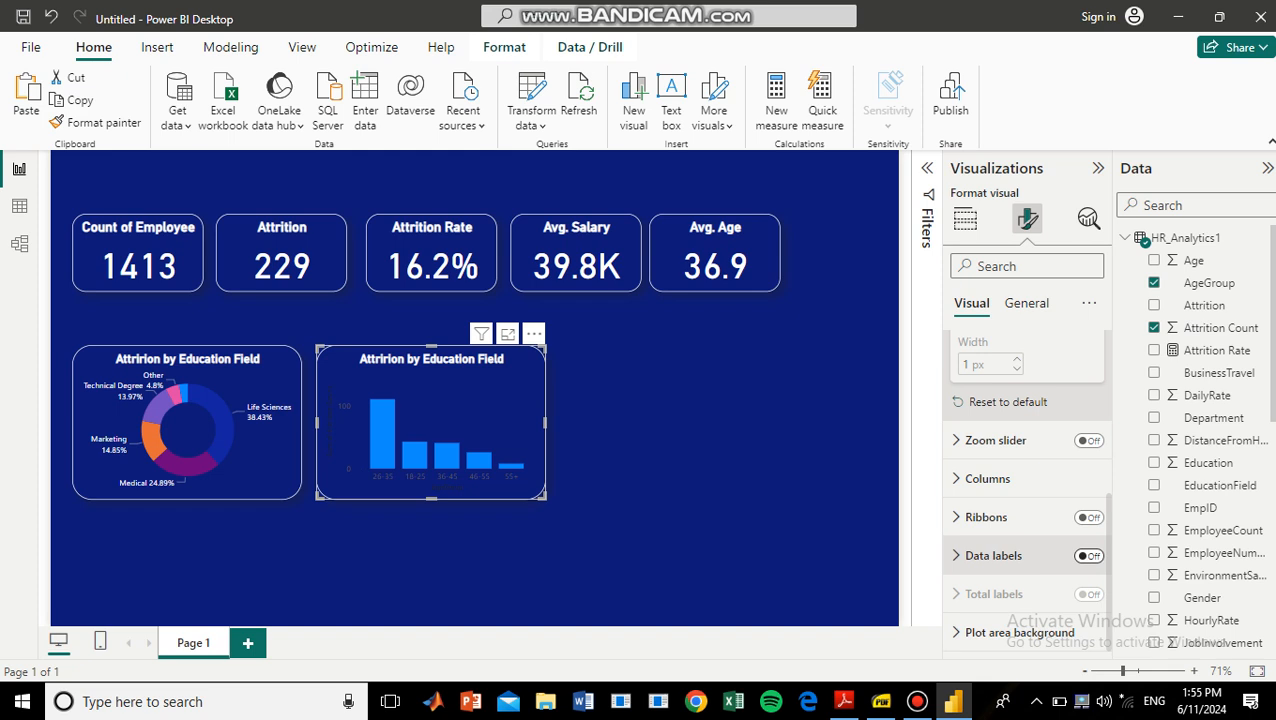
left_click(1089, 555)
Set the color of the column chart's X-axis values to white.
scroll(1030, 500, "up", 5)
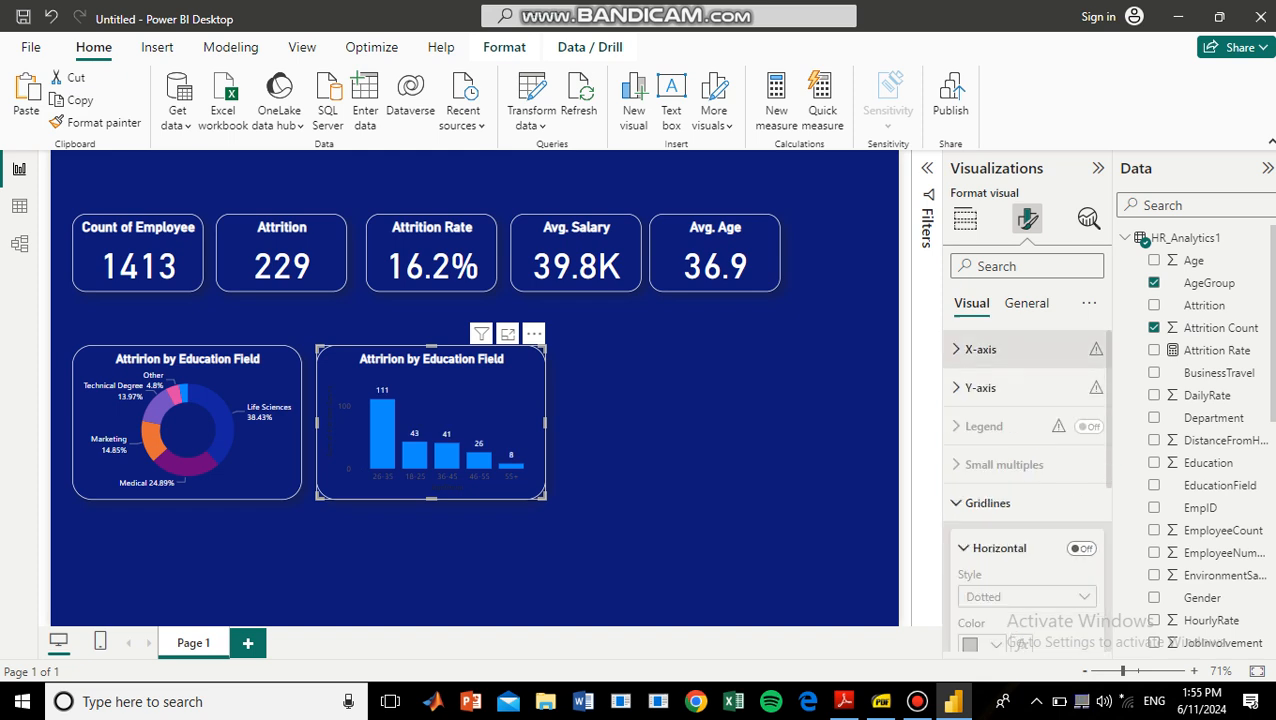
left_click(980, 349)
left_click(993, 521)
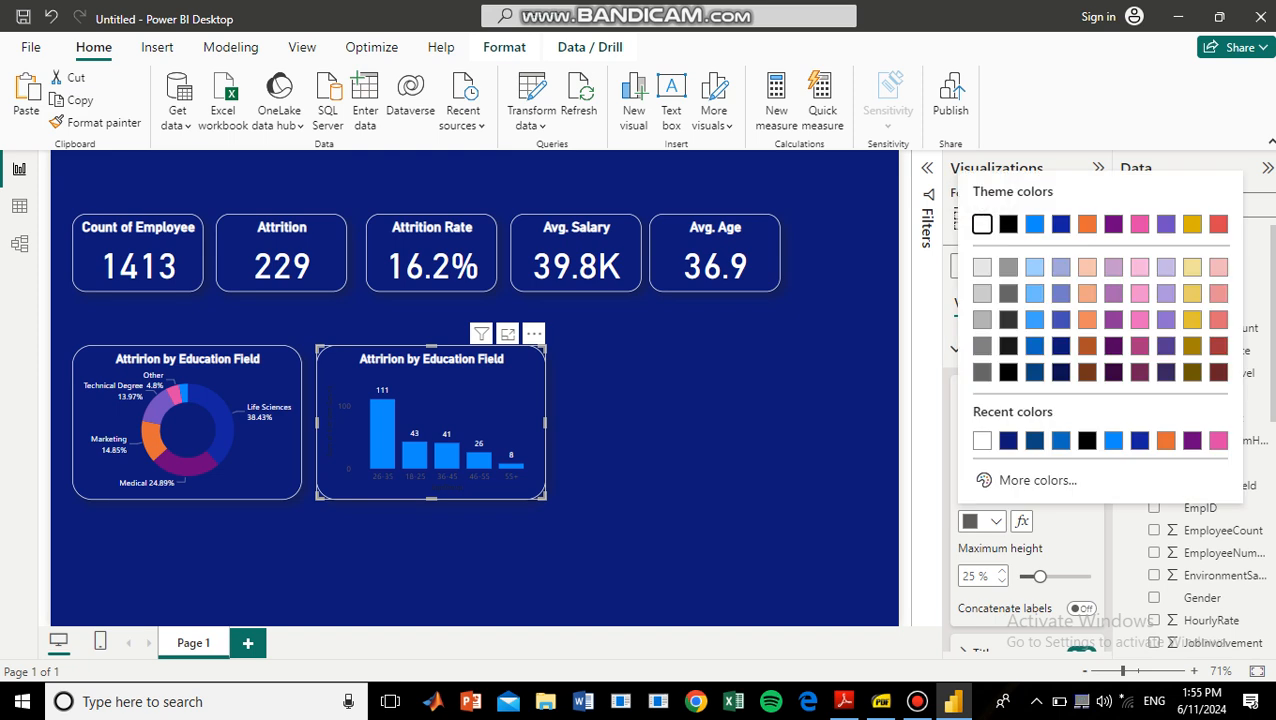
left_click(982, 440)
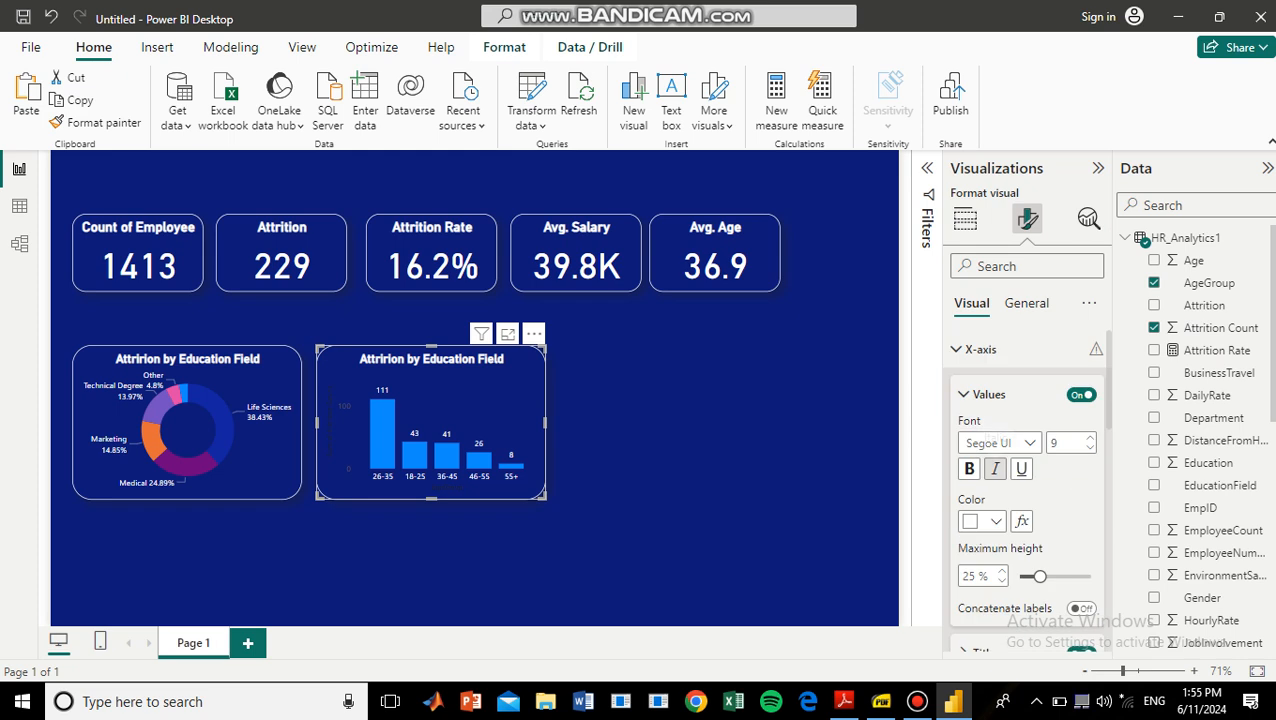
left_click(981, 349)
Set the color of the column chart's Y-axis values to white.
left_click(981, 387)
scroll(981, 387, "down", 7)
scroll(1025, 480, "up", 5)
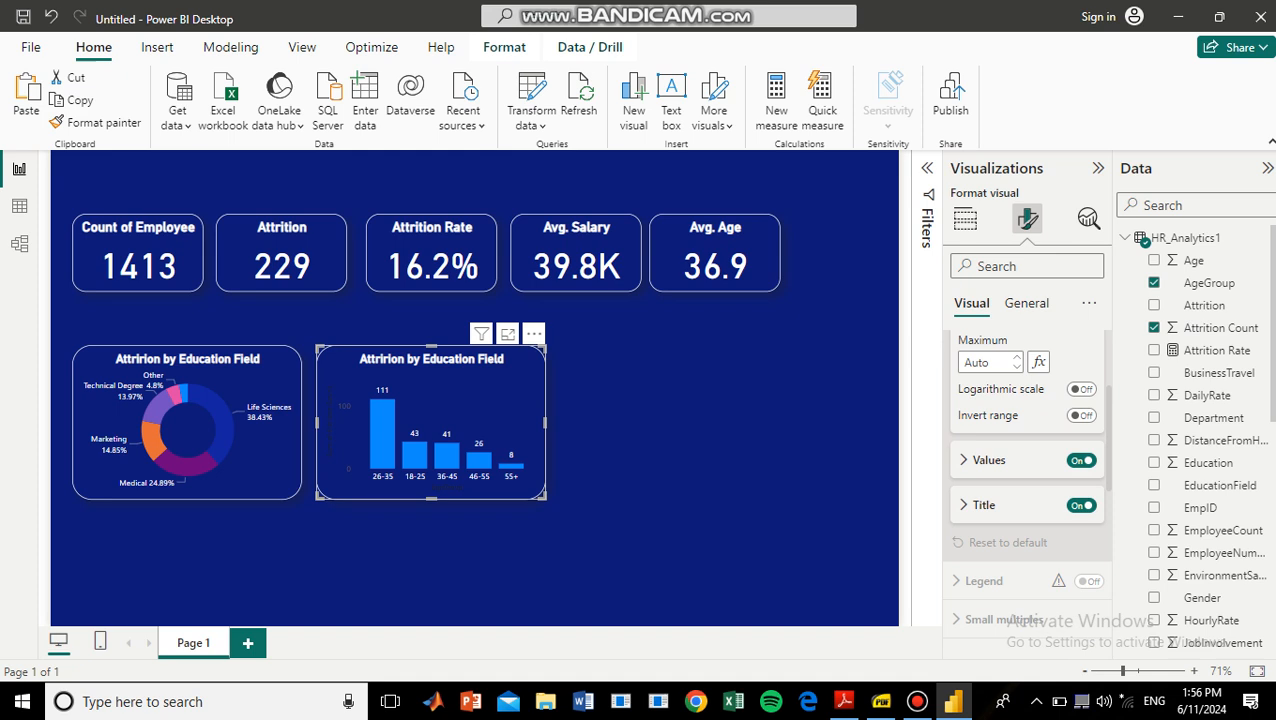
left_click(989, 460)
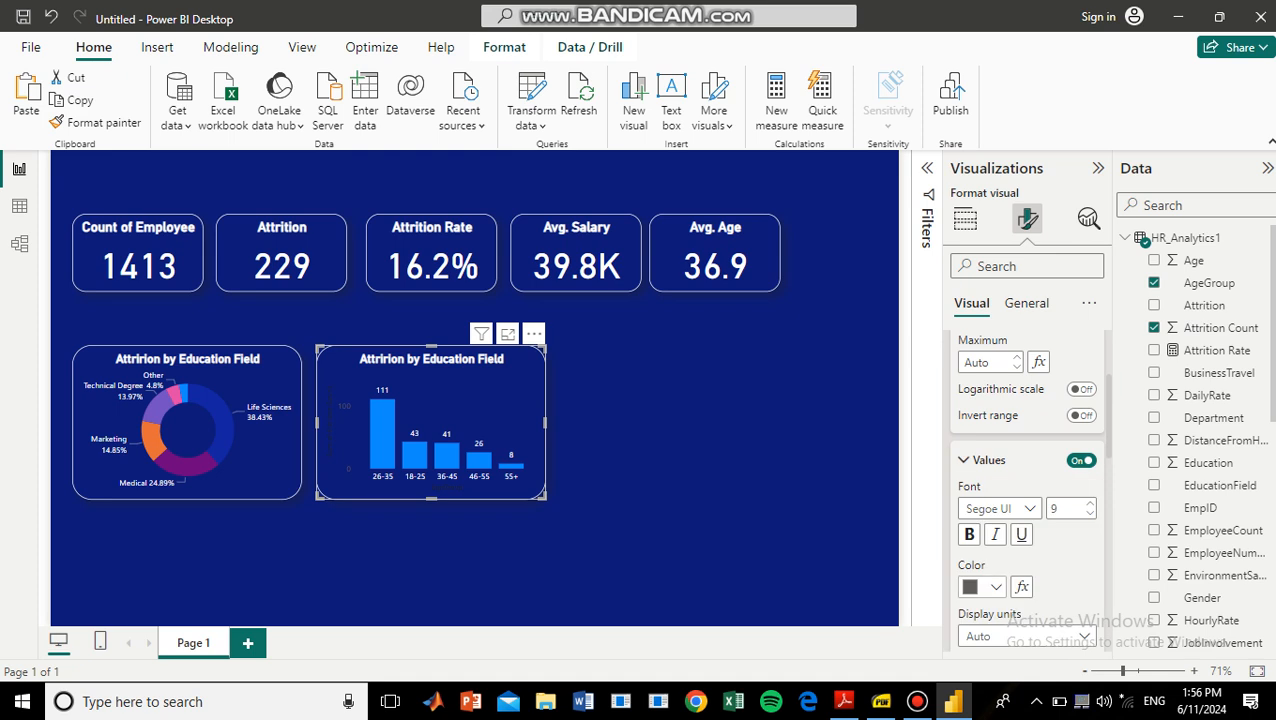
left_click(995, 587)
left_click(982, 289)
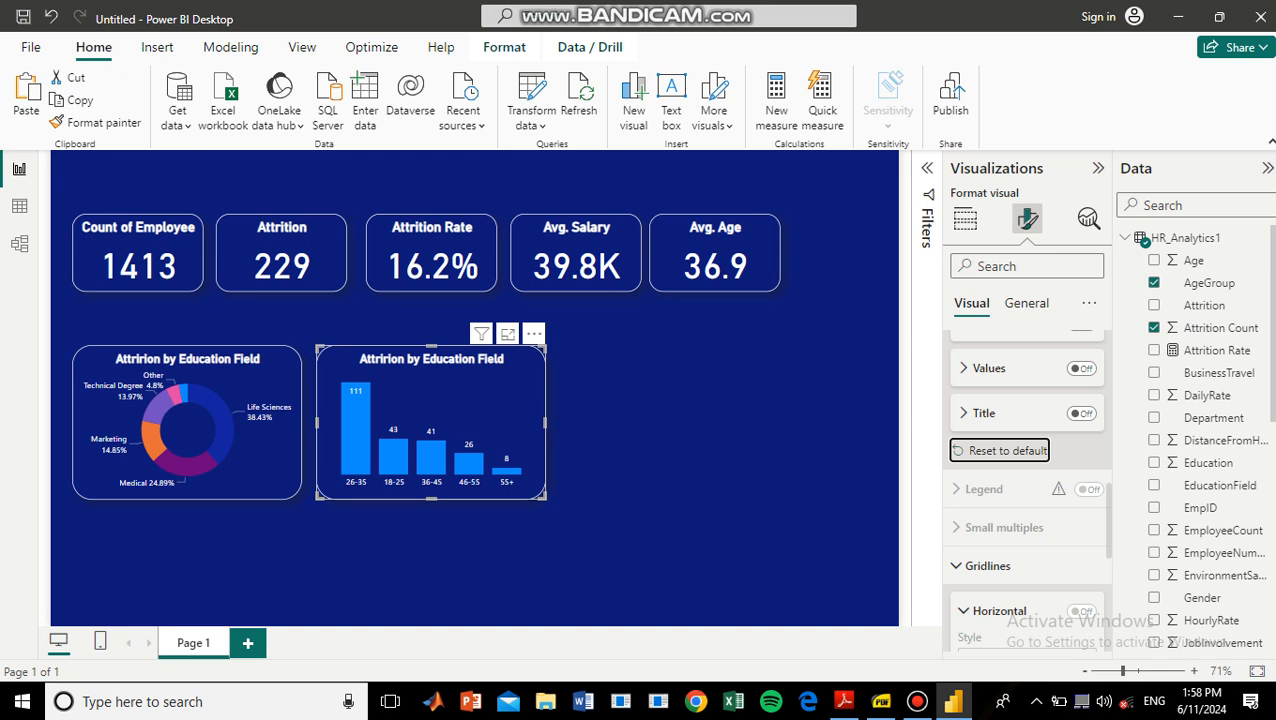
Change the column chart's title text to "Attririon by Age Group".
left_click(1027, 303)
left_click(977, 388)
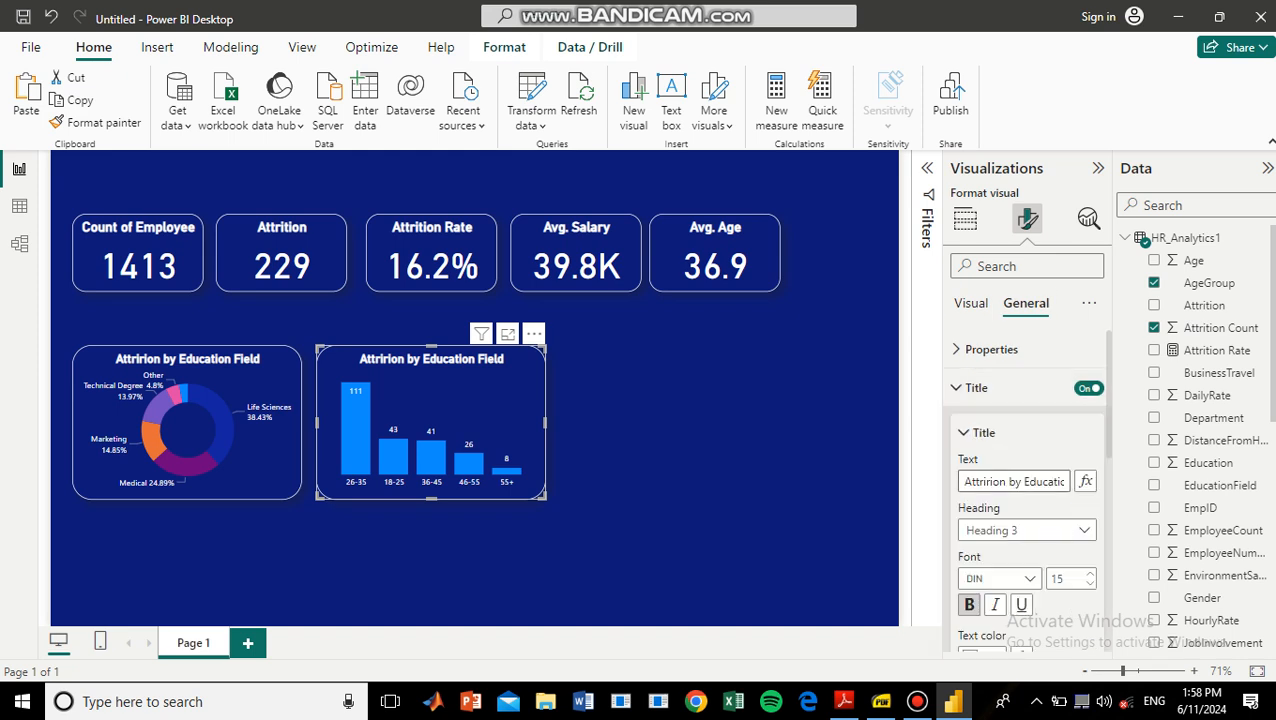
left_click(1050, 481)
double_click(1050, 481)
key("BackSpace")
key("BackSpace")
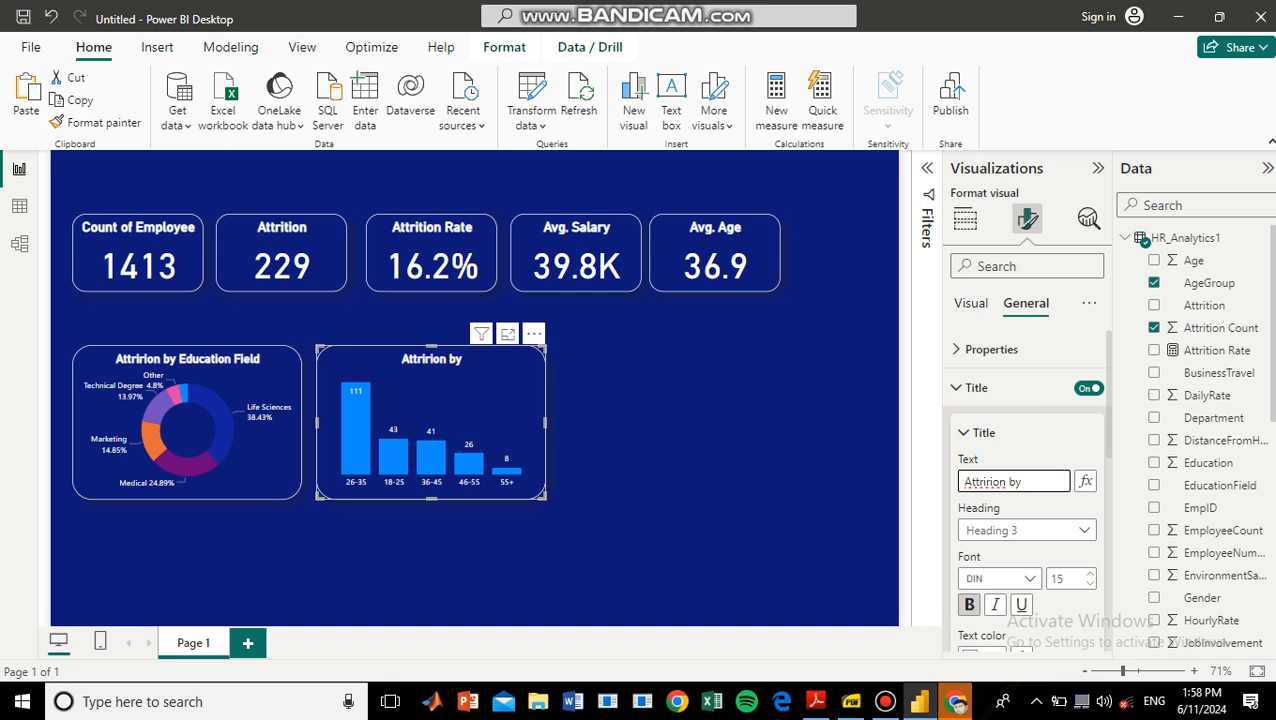
type("Age Group")
key("Return")
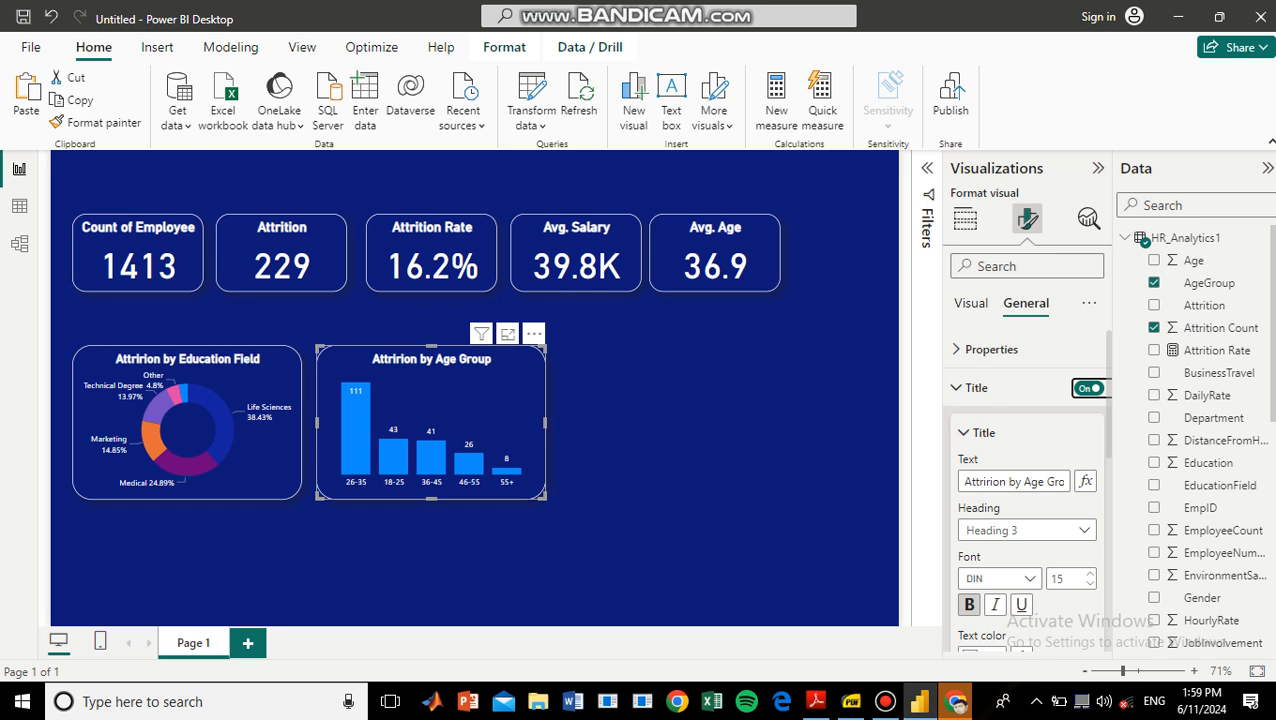
Set the color of the 26-35 column in the age group chart to light orange.
left_click(971, 303)
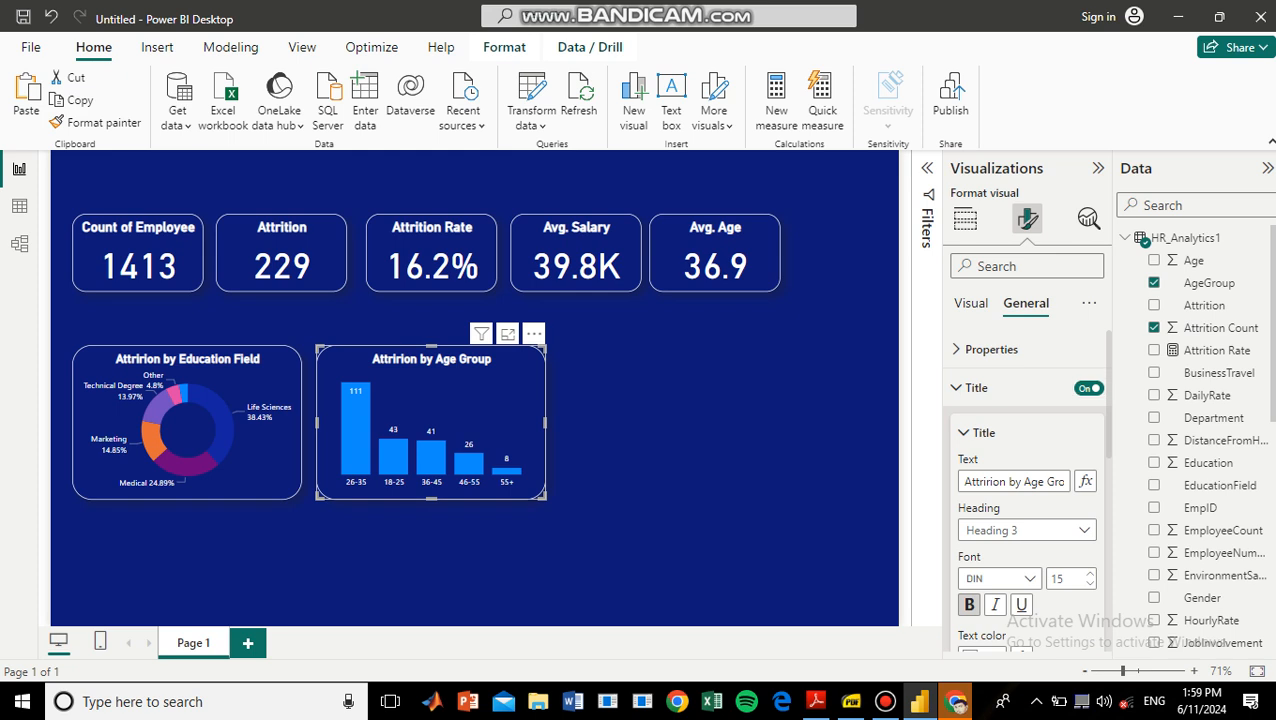
scroll(1027, 490, "down", 5)
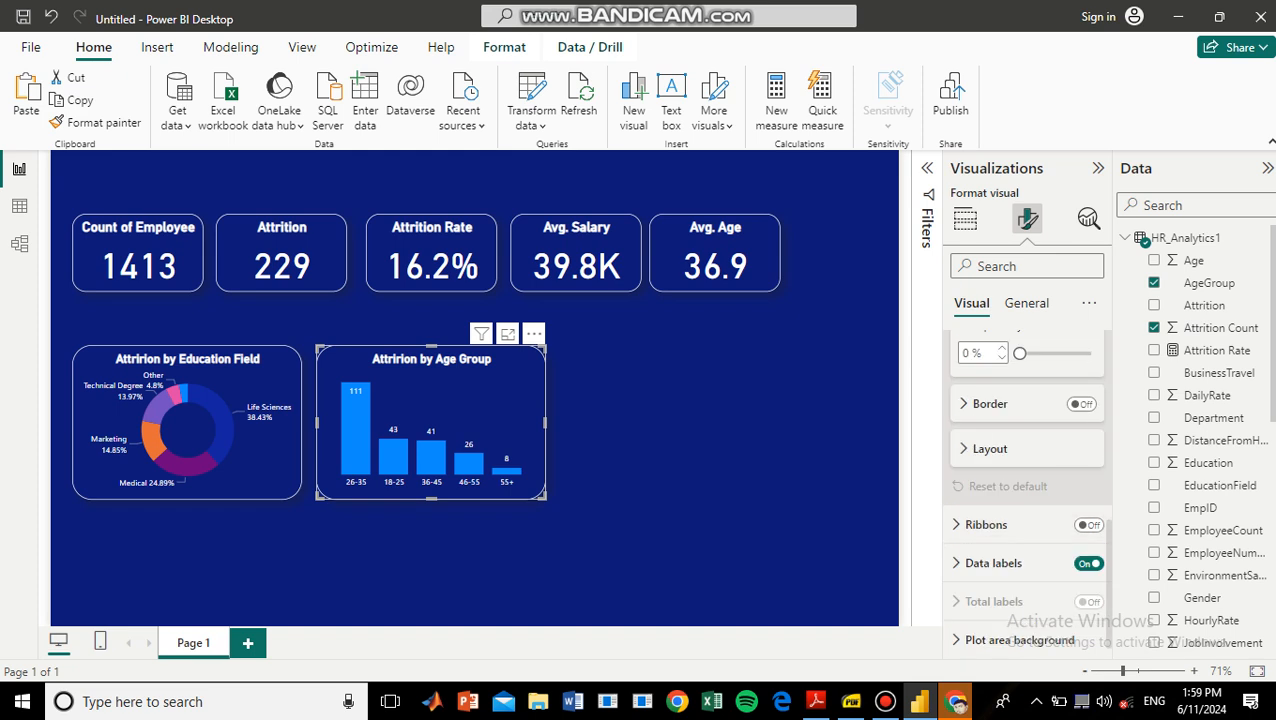
scroll(1027, 490, "up", 1)
scroll(1027, 490, "up", 4)
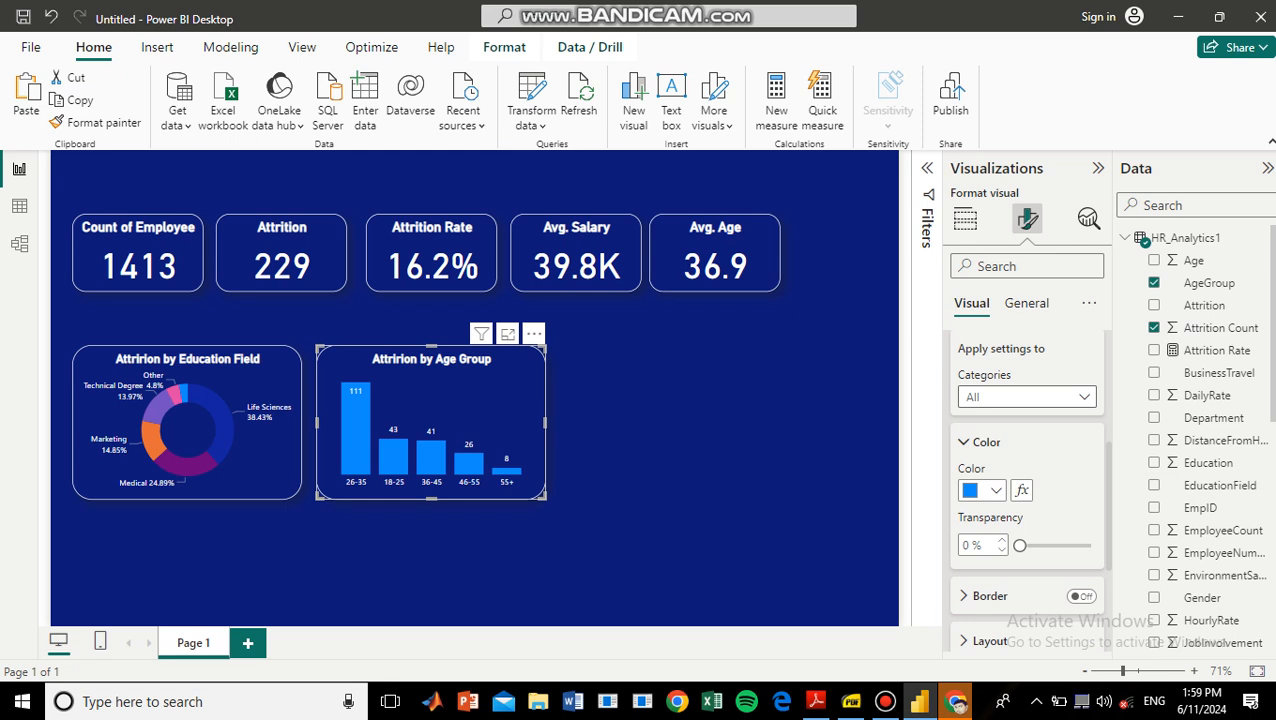
left_click(1027, 397)
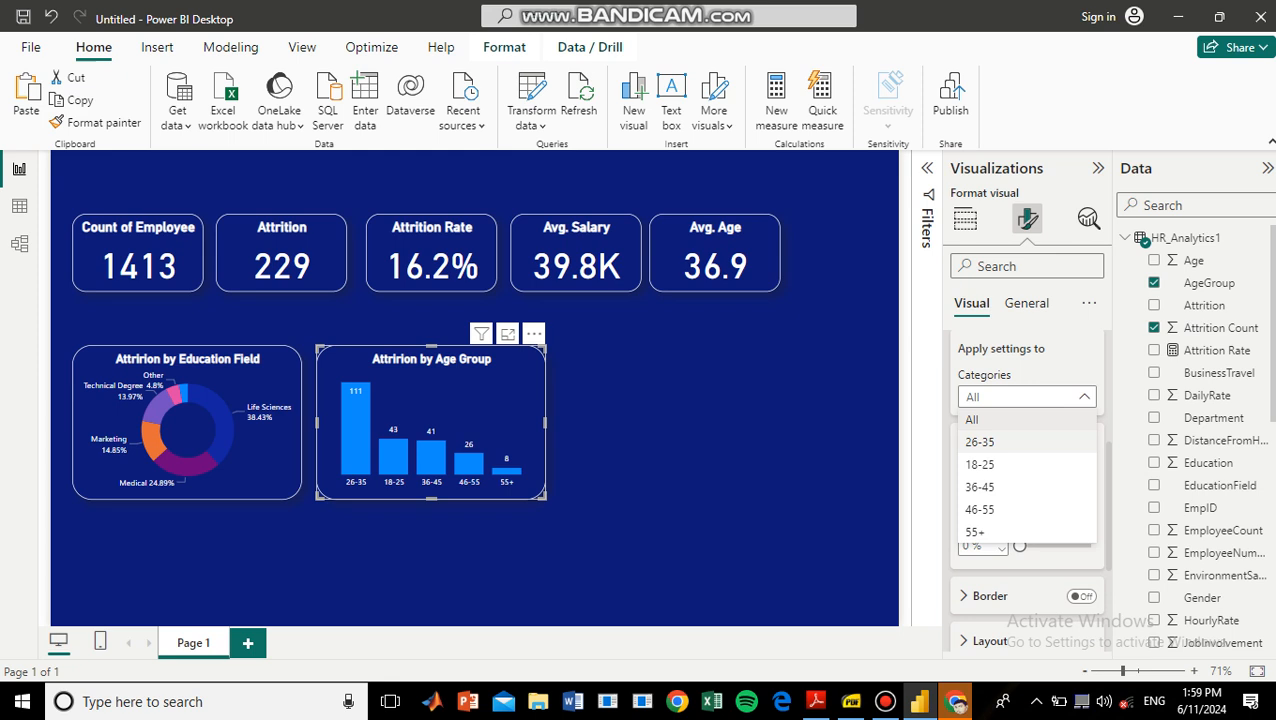
left_click(980, 441)
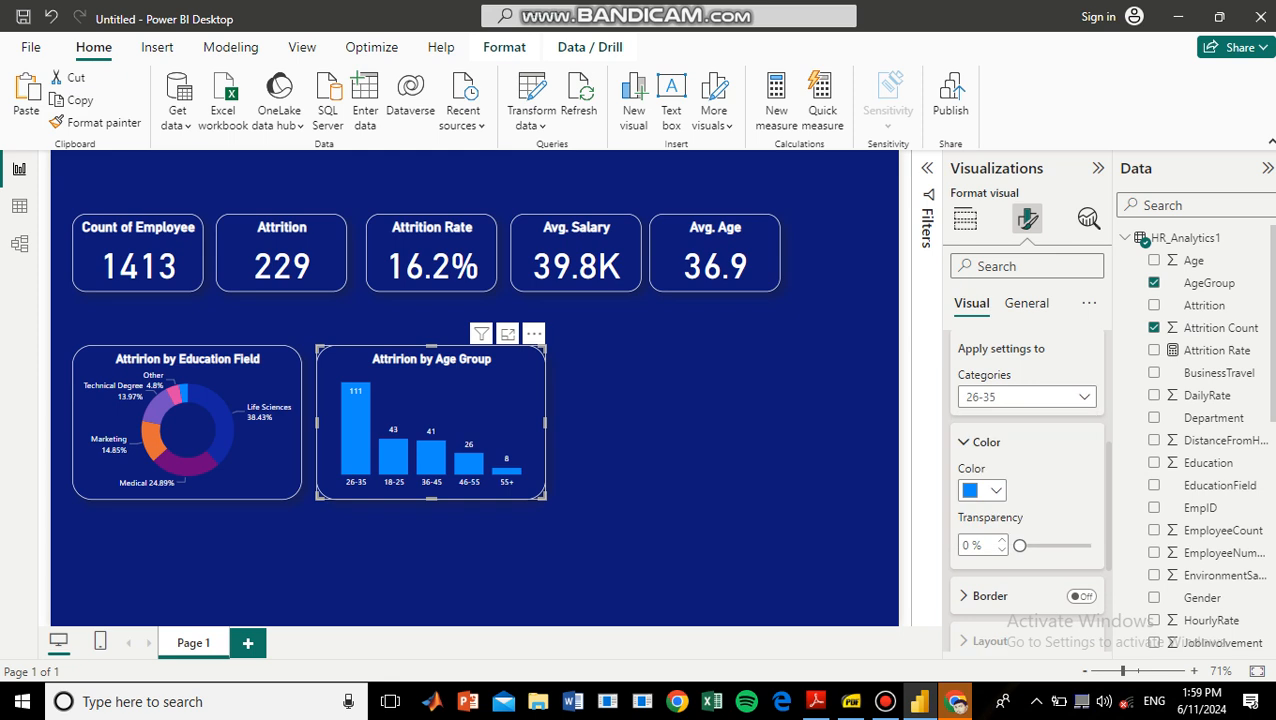
left_click(980, 490)
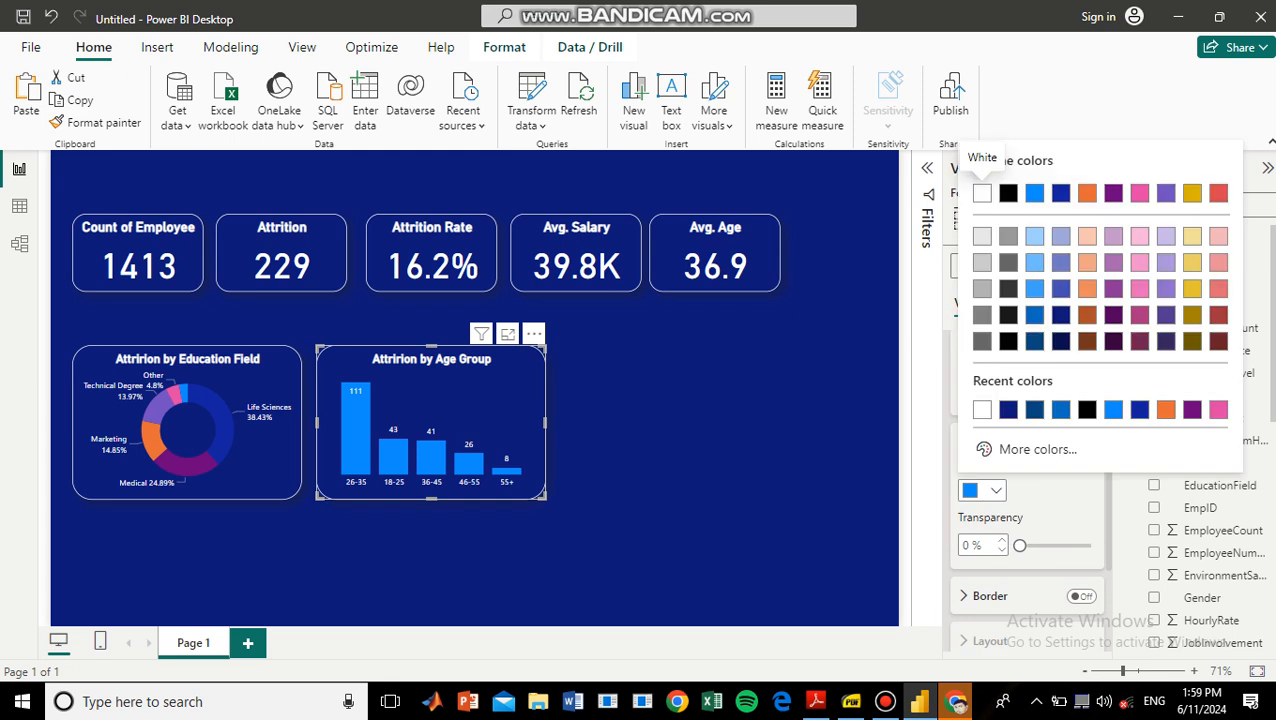
left_click(1087, 235)
Set the color of the 46-55 column in the age group chart to purple.
left_click(1027, 396)
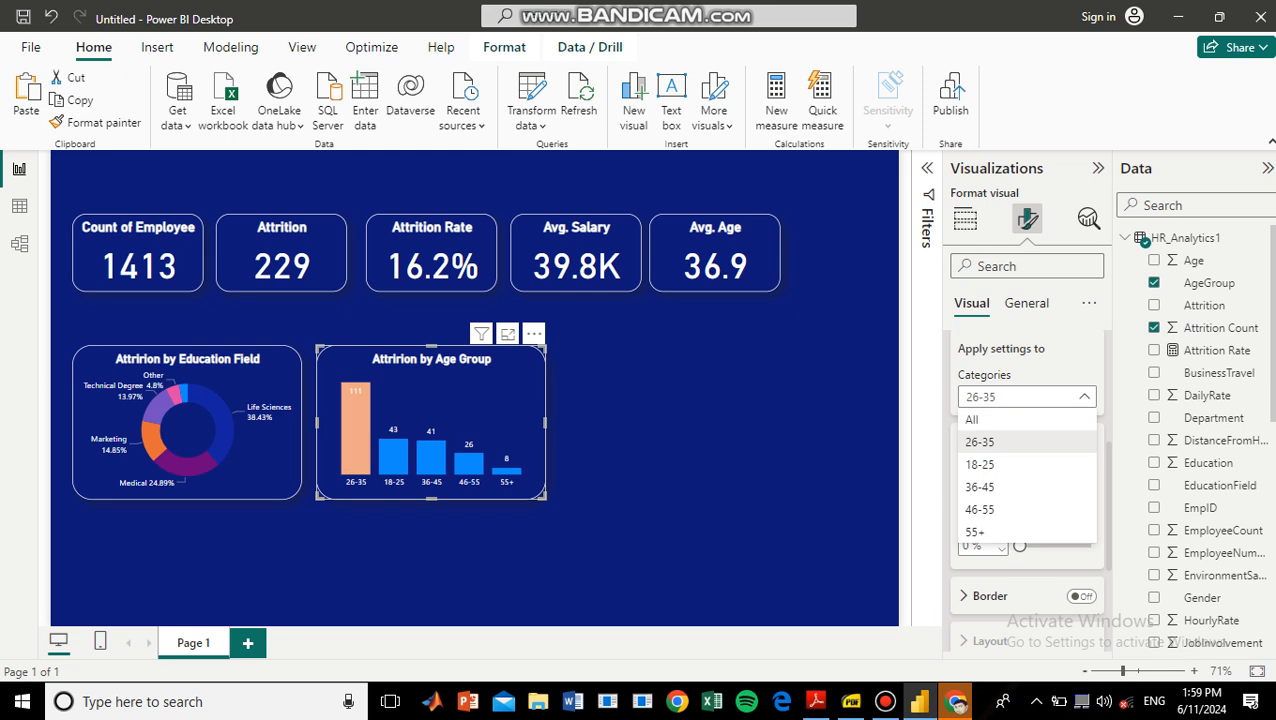
left_click(990, 509)
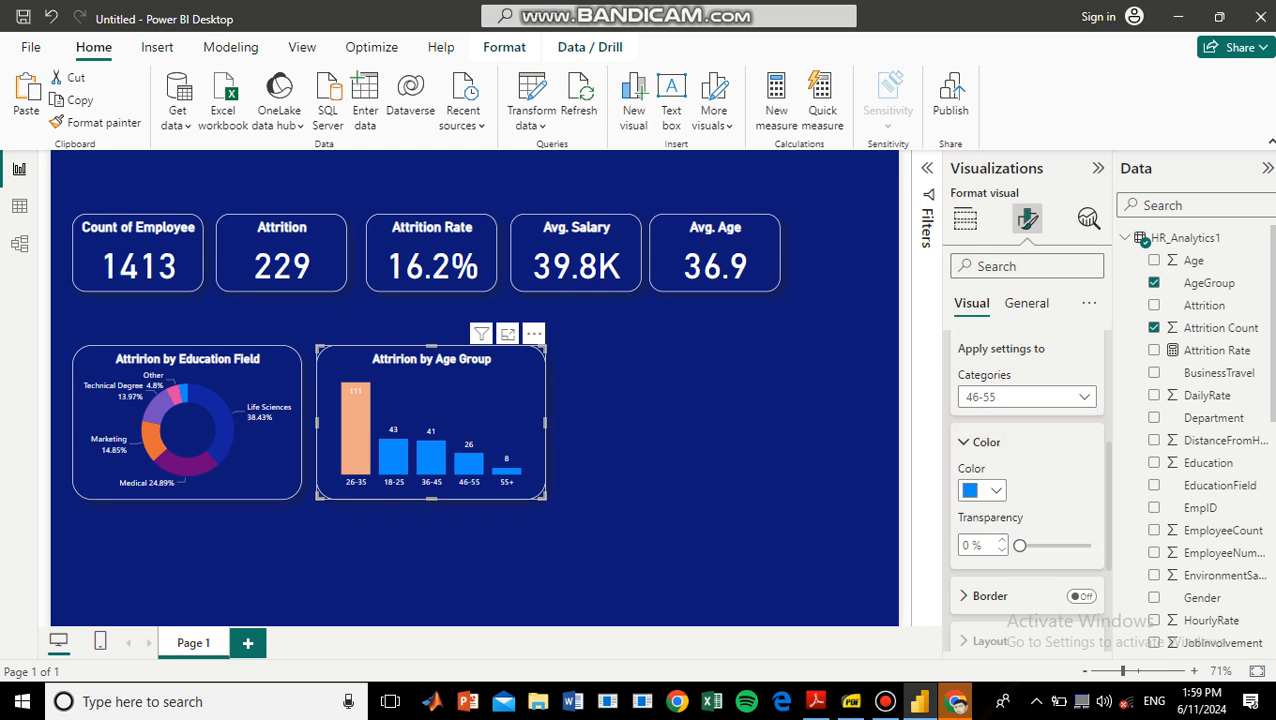
left_click(982, 490)
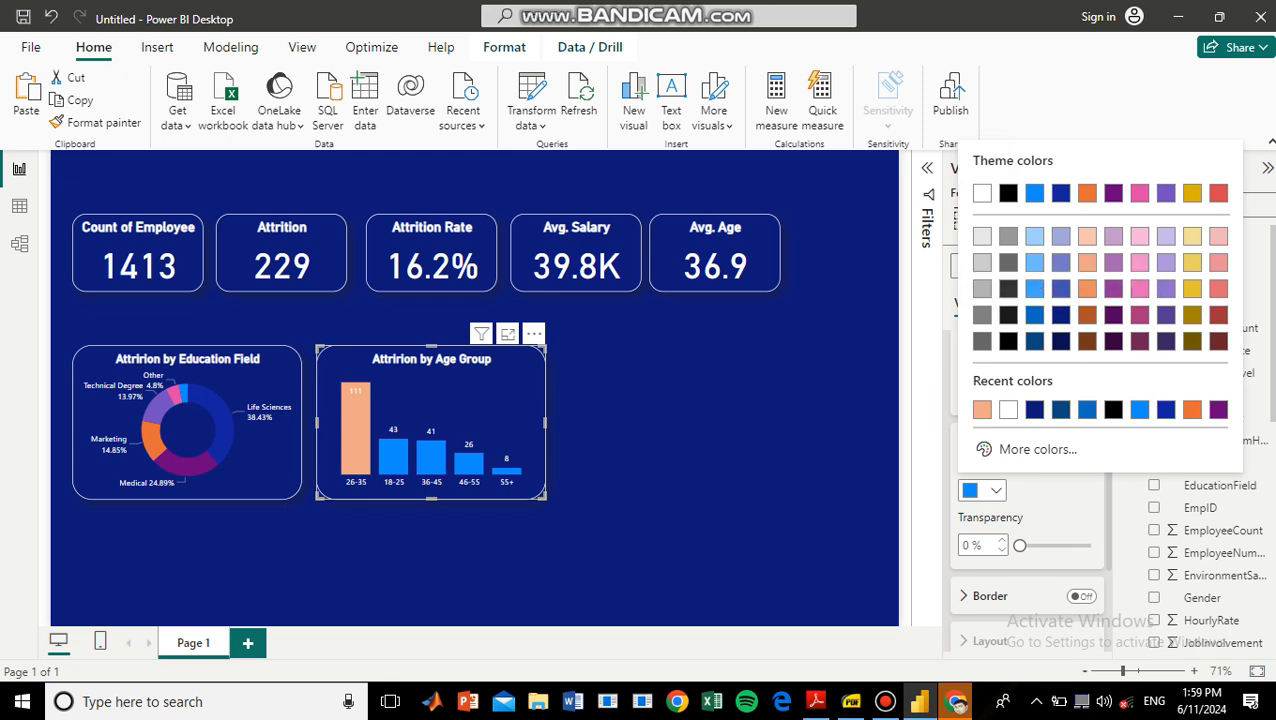
left_click(1035, 194)
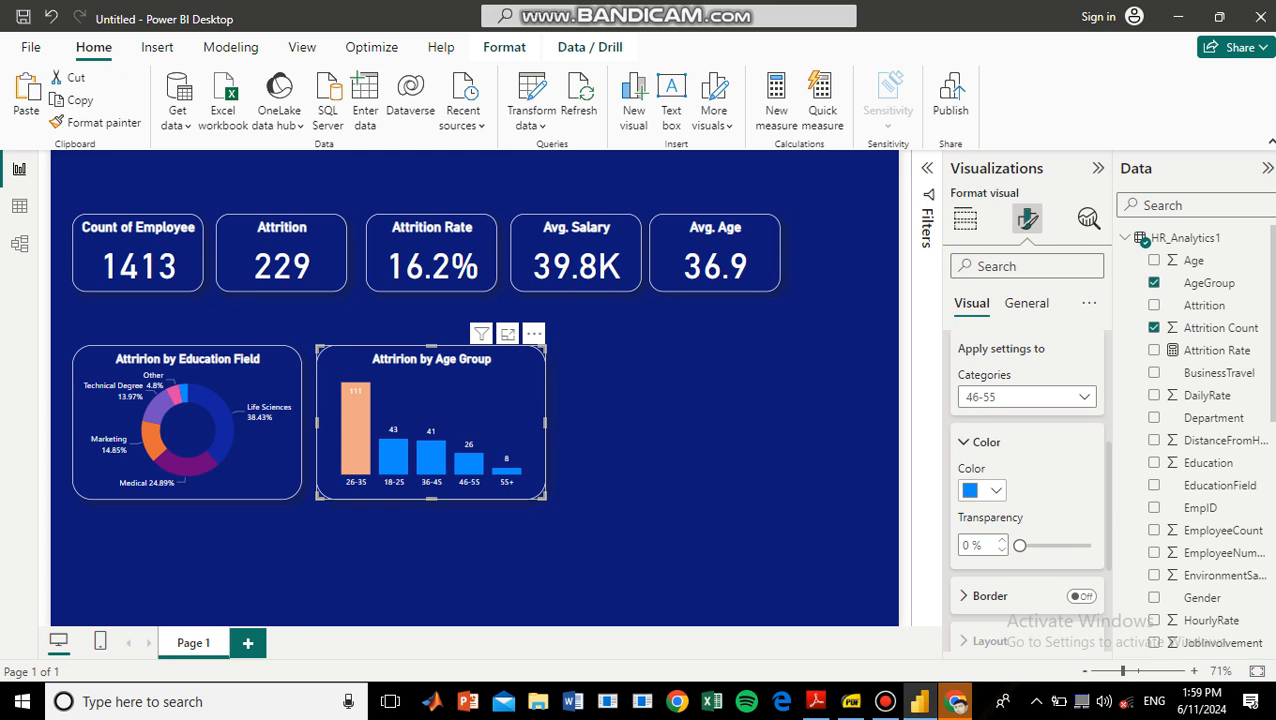
left_click(982, 490)
left_click(1218, 409)
Set the column color for all categories of the age group chart to orange.
left_click(1027, 396)
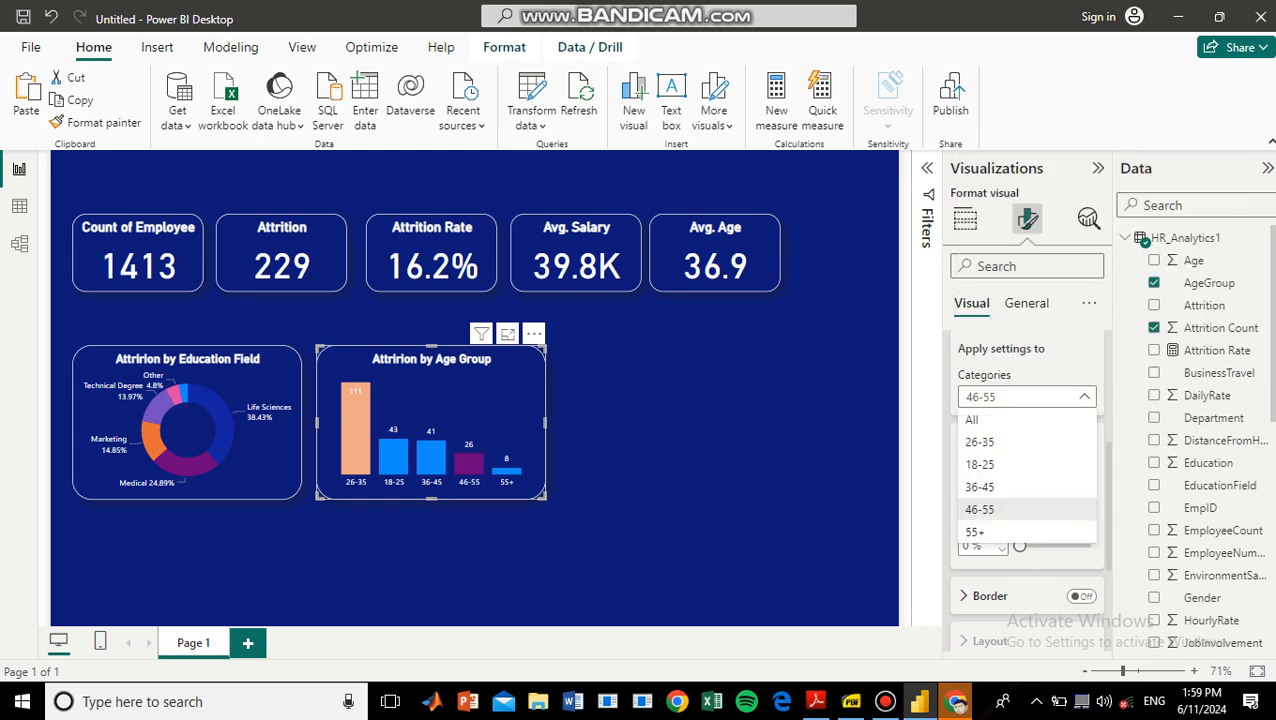
left_click(975, 531)
left_click(982, 490)
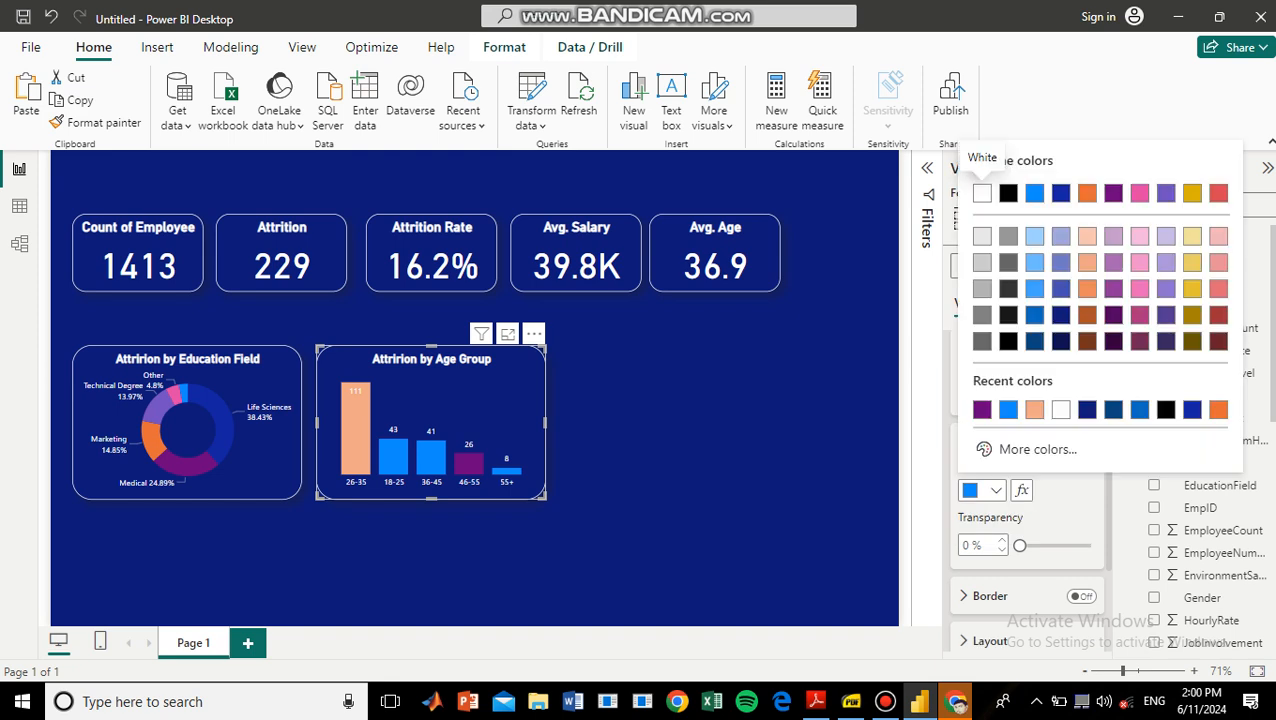
left_click(1087, 193)
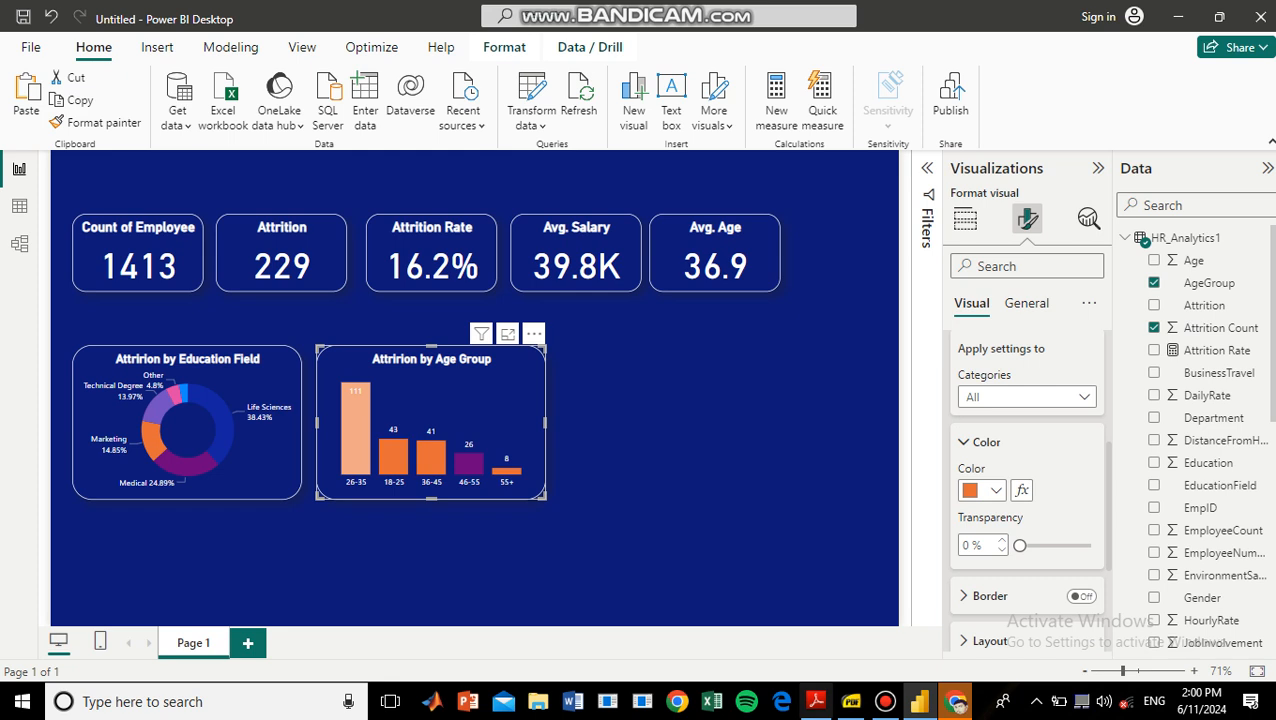
Check the questions to be answered in Workshop Presentation.pdf and add a matrix visual beside the age group chart in Power BI.
left_click(851, 701)
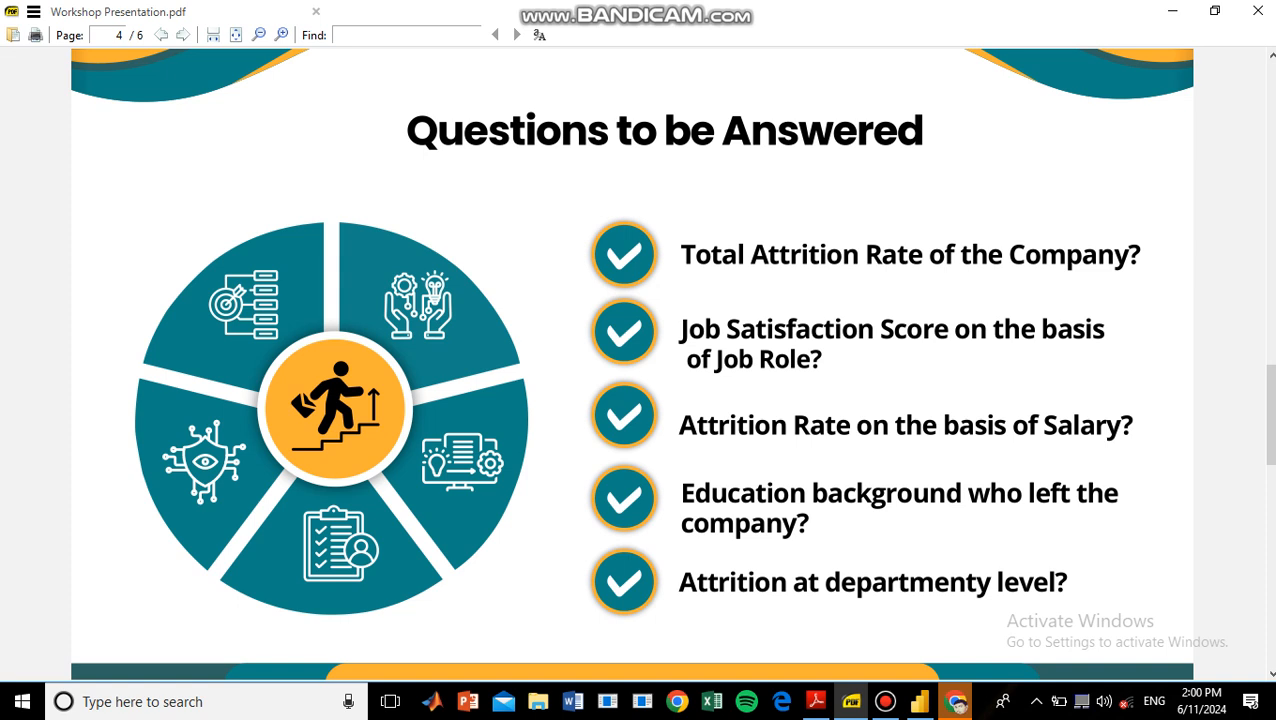
left_click(919, 701)
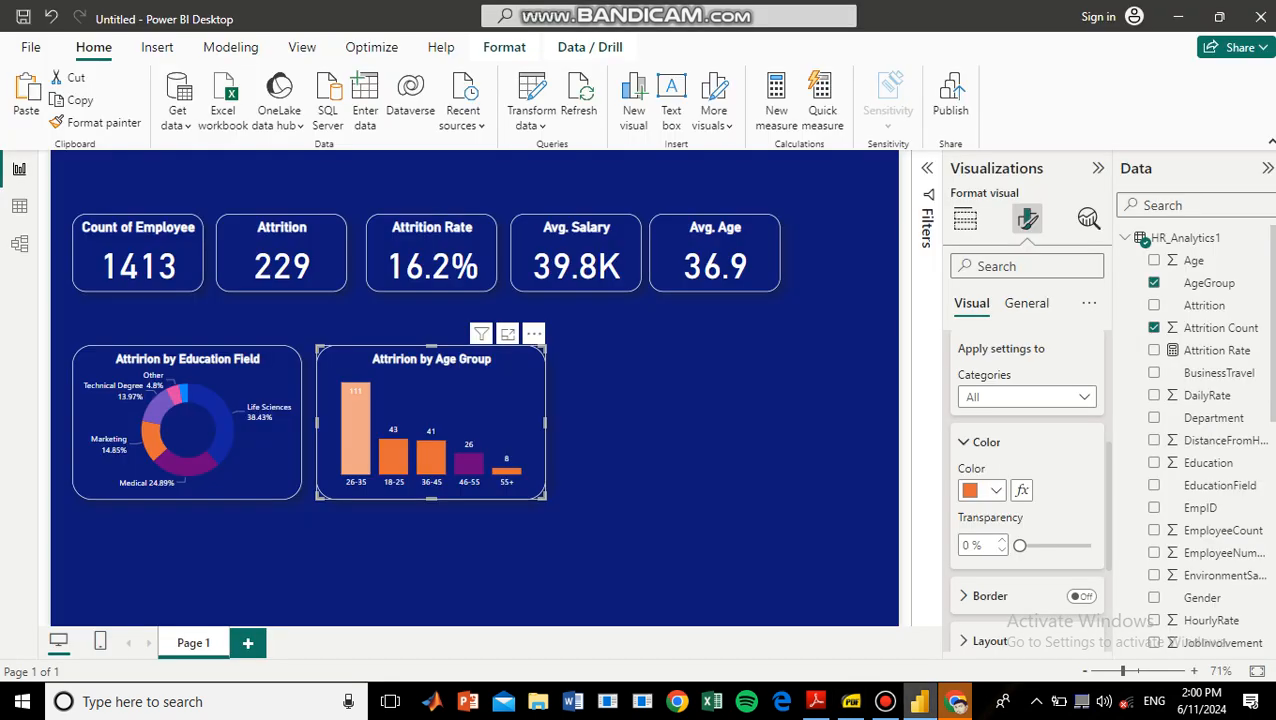
left_click(720, 432)
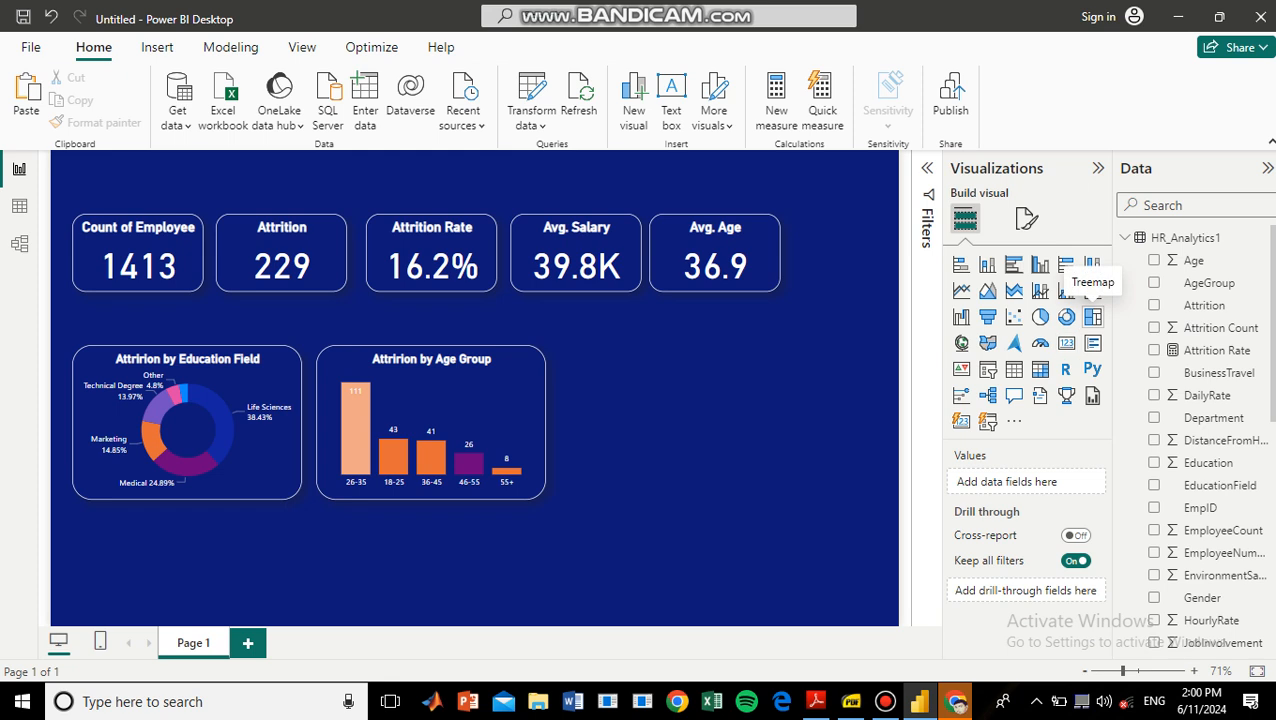
left_click(1092, 316)
left_click_drag(187, 565, 691, 423)
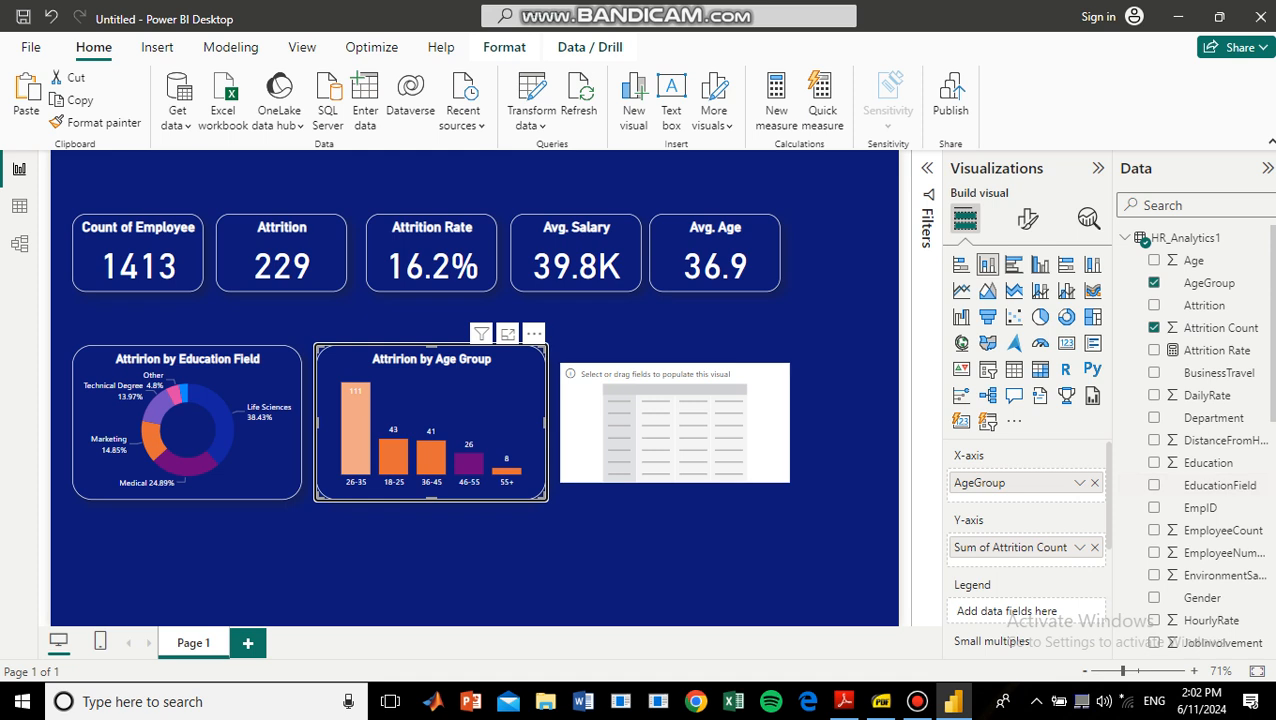
Fill the matrix with JobRole as rows, JobSatisfaction as columns and Attrition Count as values, and make it tall enough for all rows.
left_click(675, 428)
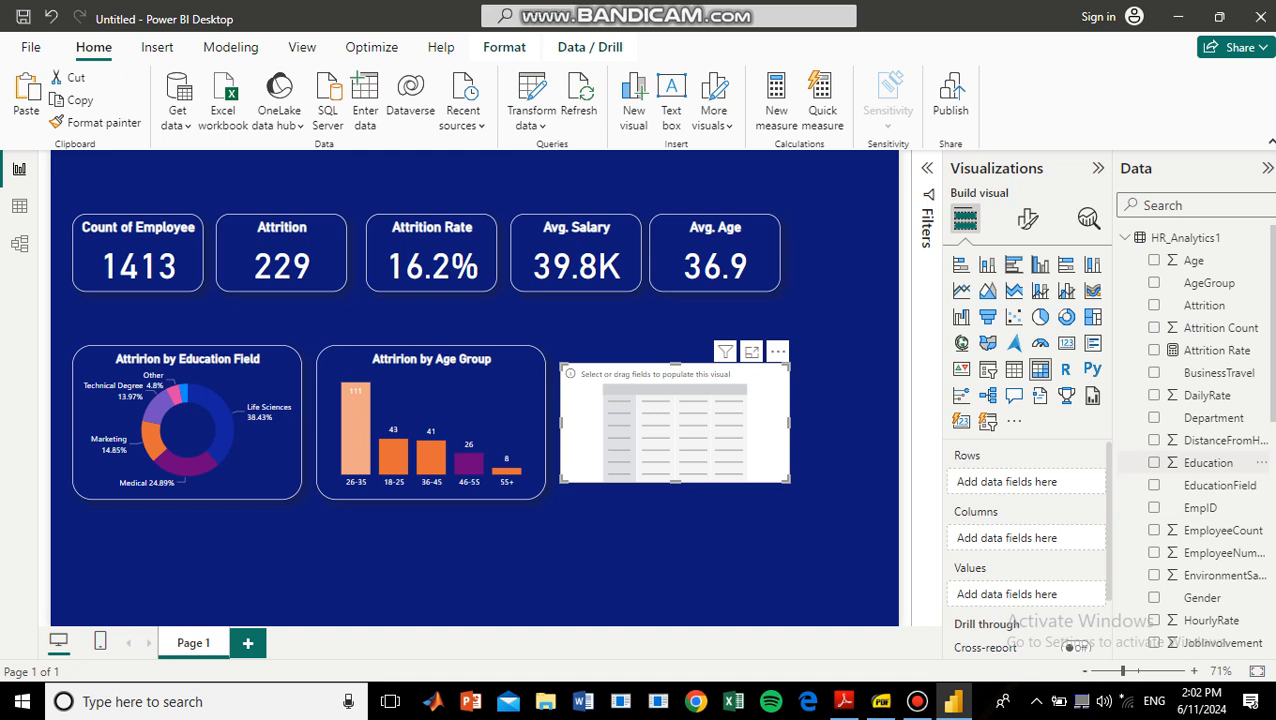
scroll(1200, 496, "down", 4)
left_click_drag(1200, 496, 1020, 482)
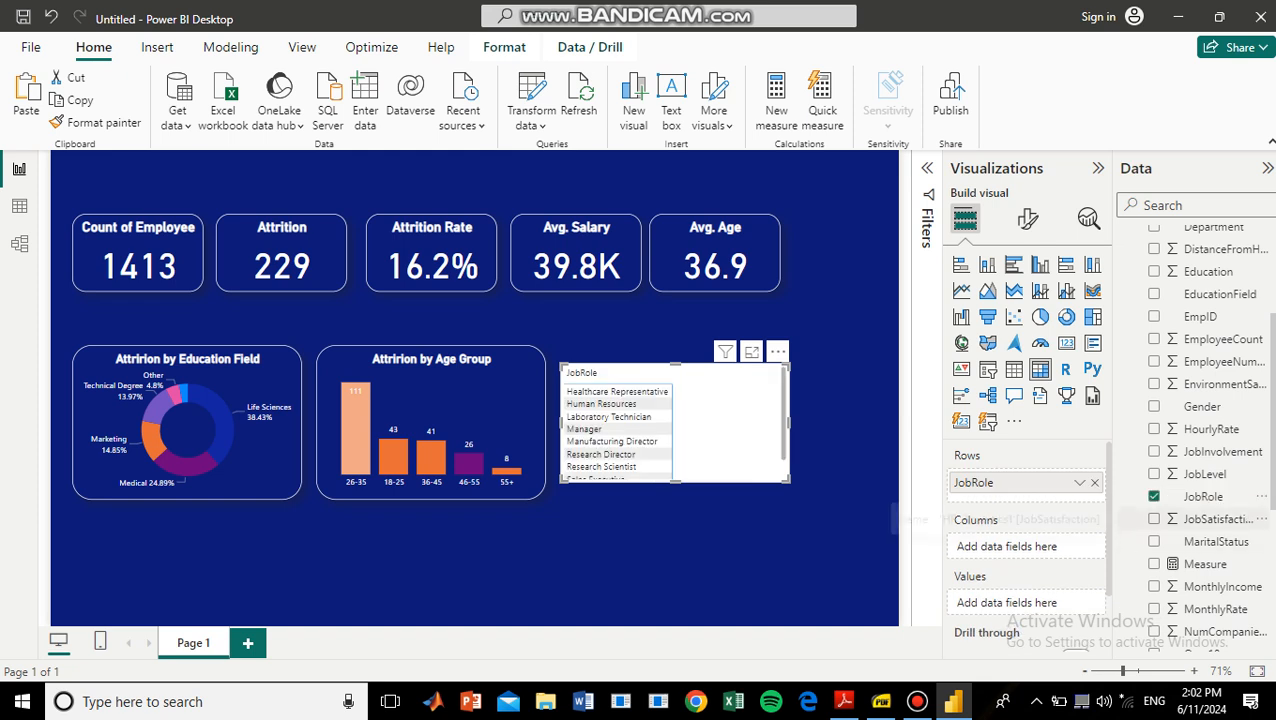
left_click_drag(1205, 519, 1000, 546)
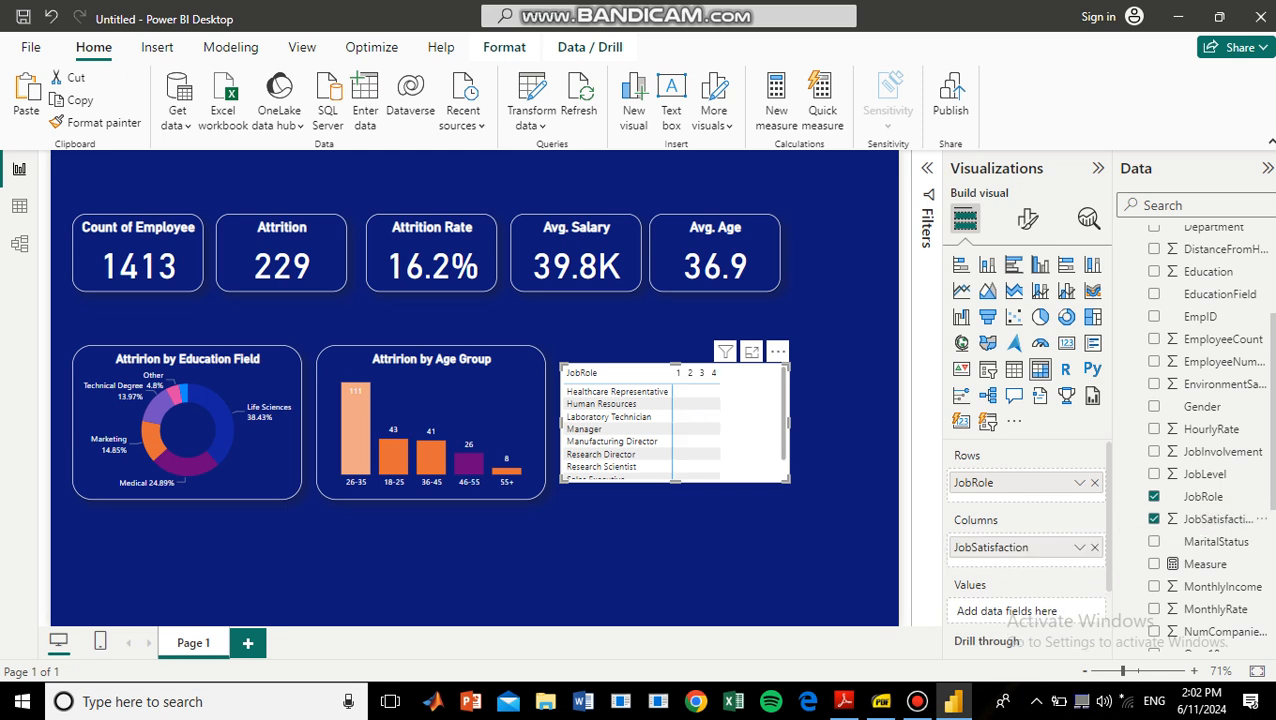
scroll(1205, 519, "up", 2)
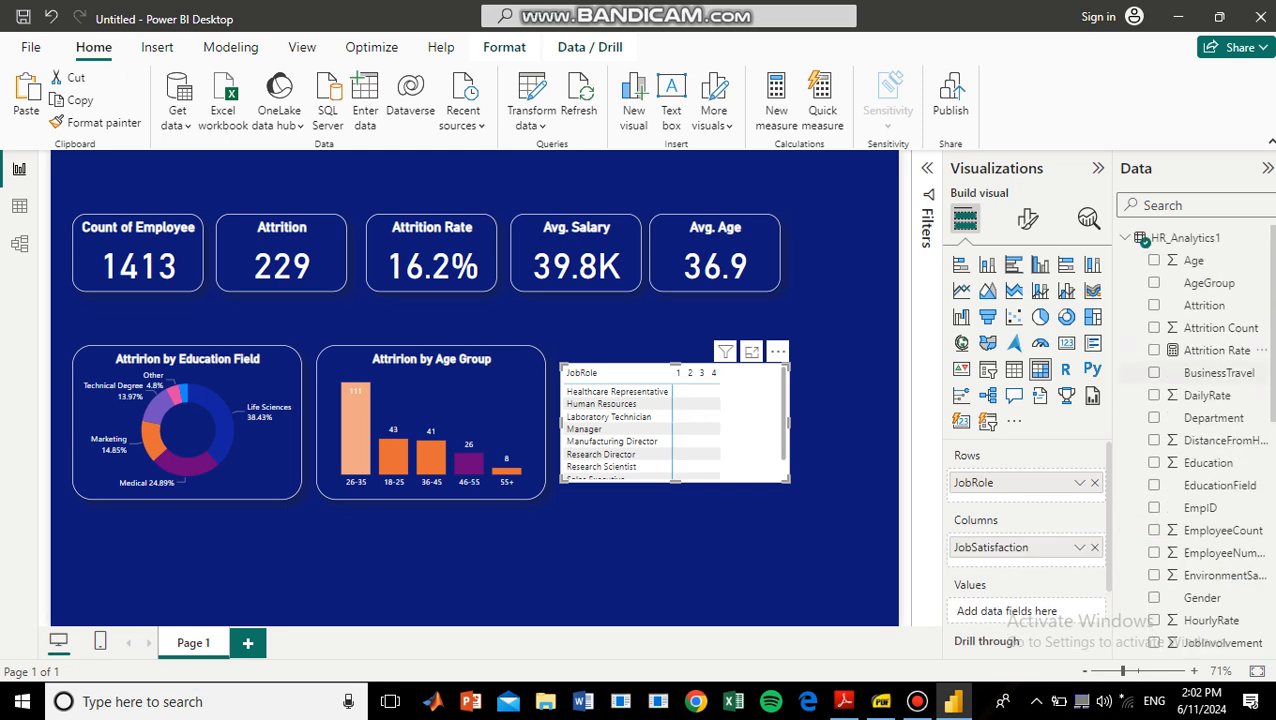
left_click_drag(1215, 327, 1020, 607)
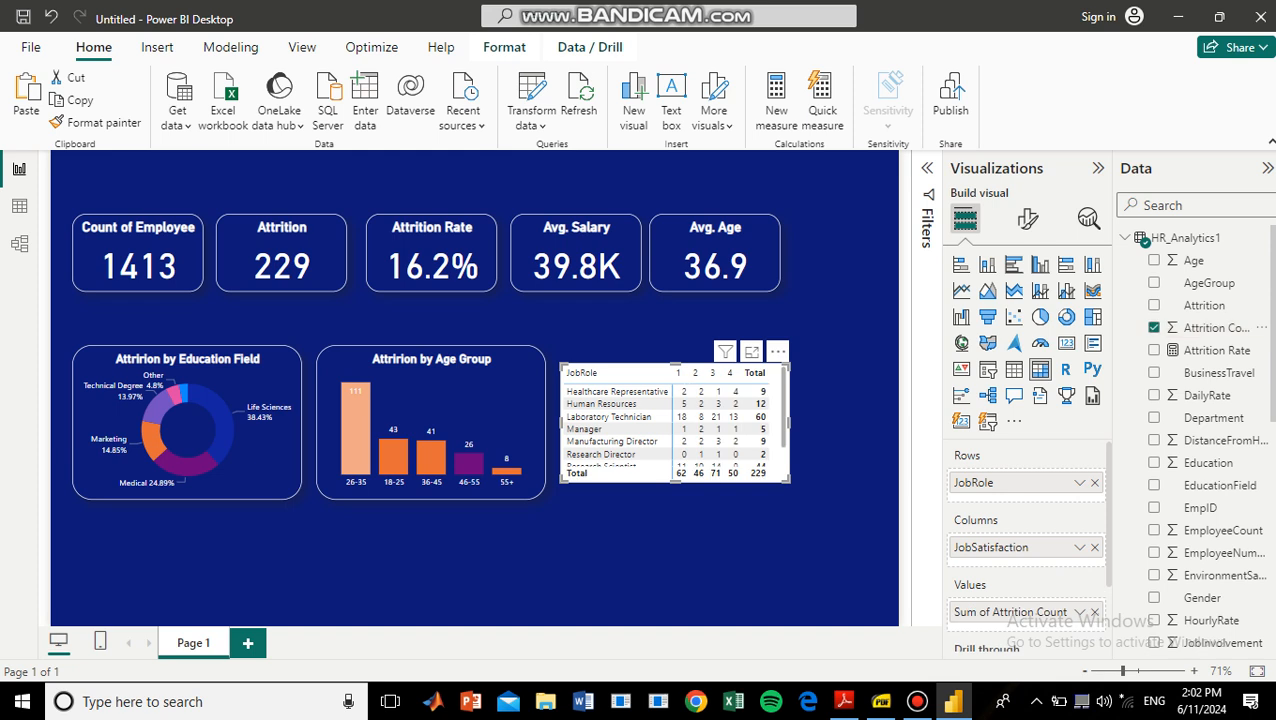
left_click_drag(788, 481, 791, 523)
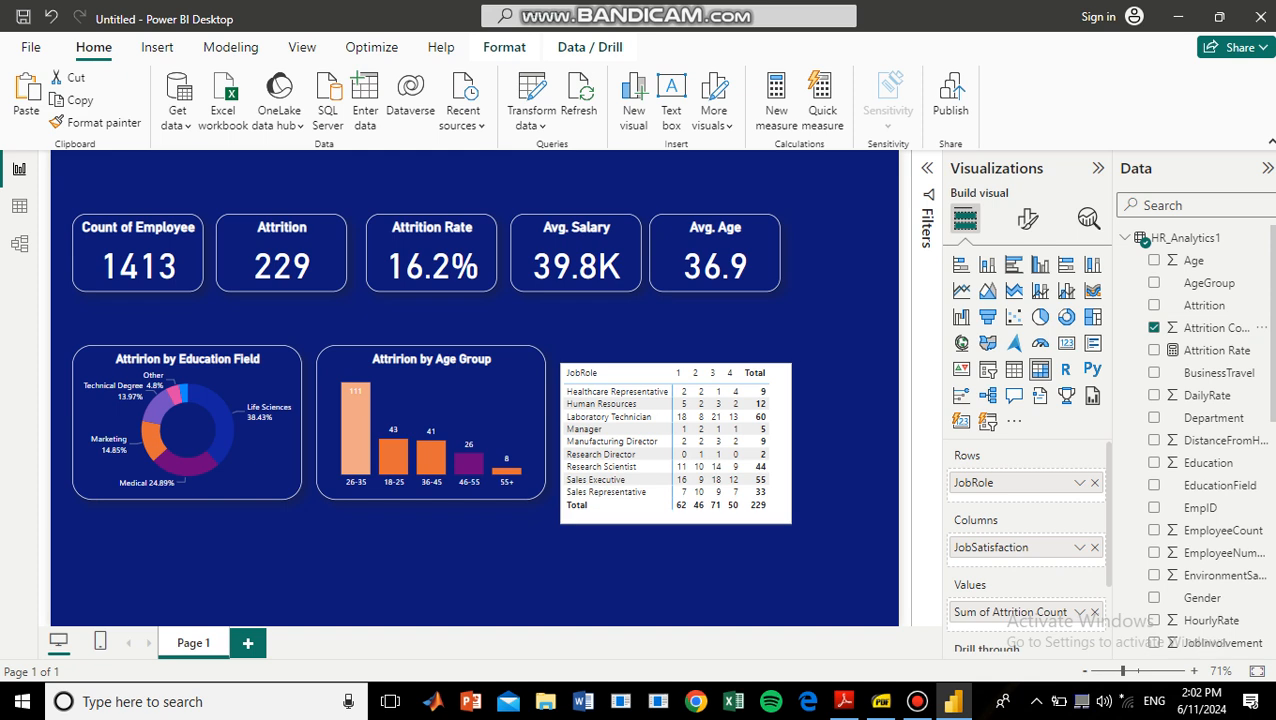
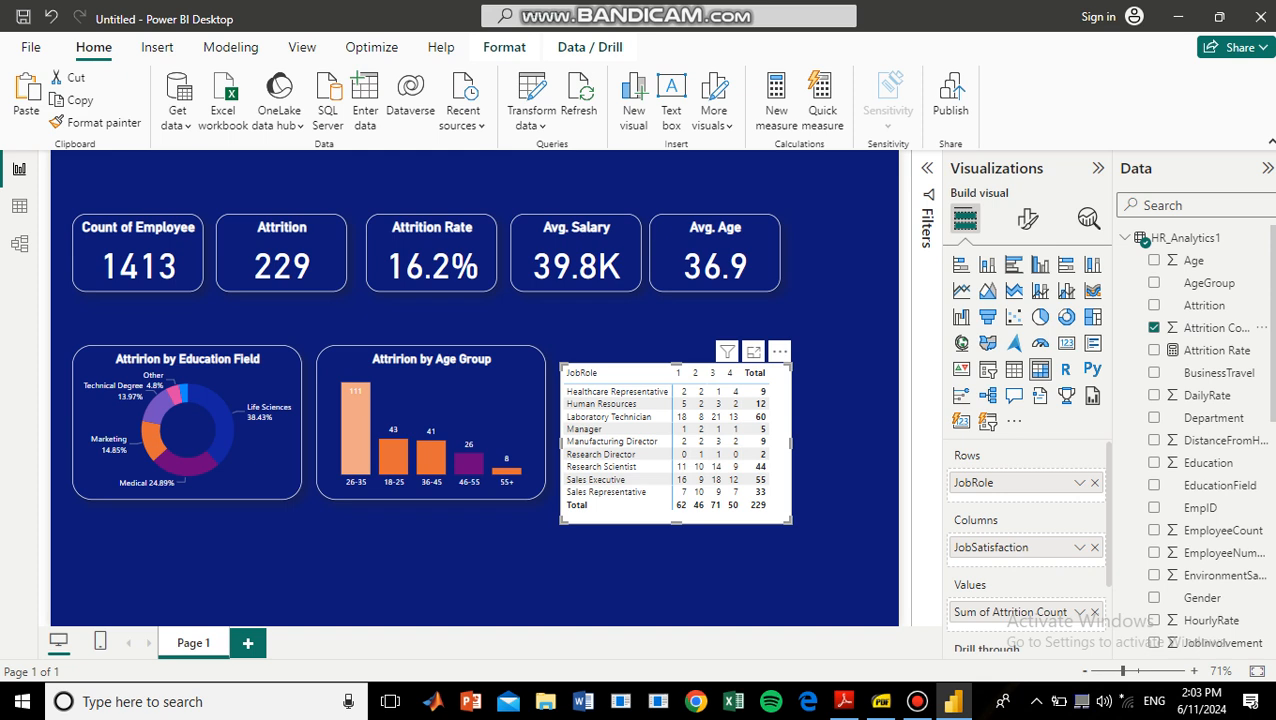
Move the matrix up level with the age group chart and narrow it to end in line with the Avg. Age card.
left_click_drag(716, 463, 716, 448)
left_click_drag(791, 425, 780, 425)
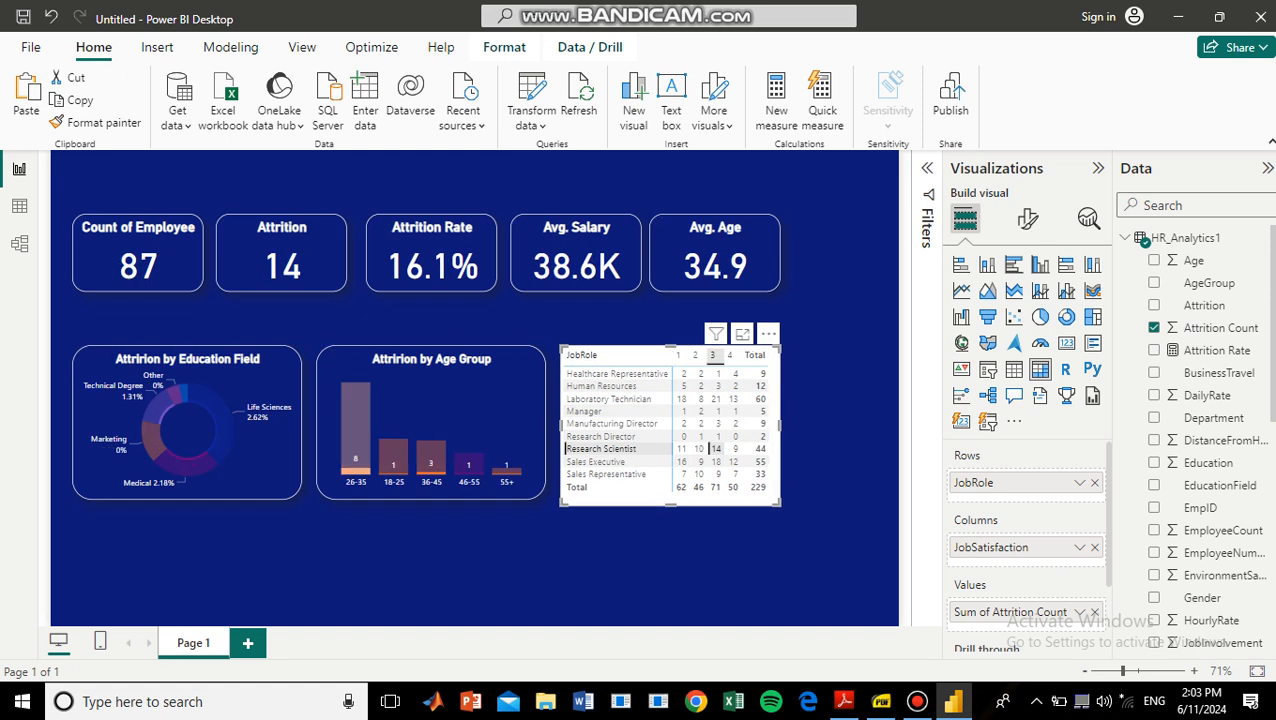
left_click(282, 254)
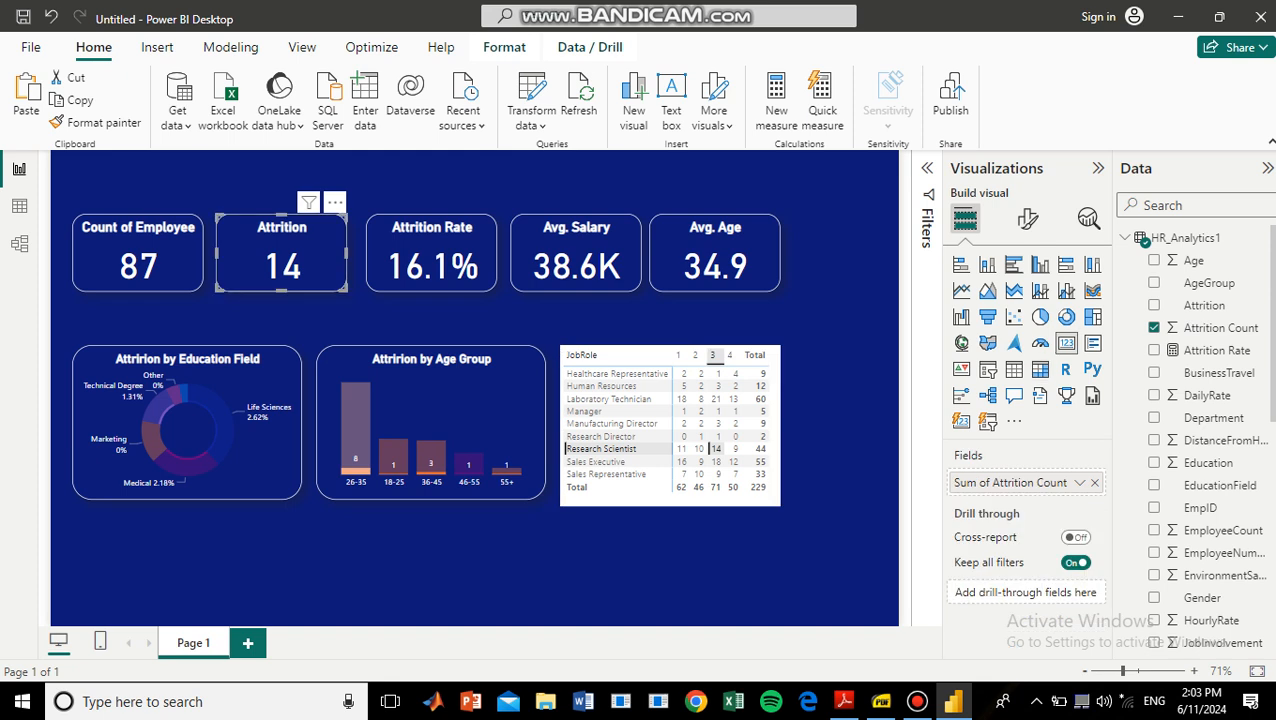
left_click(714, 448)
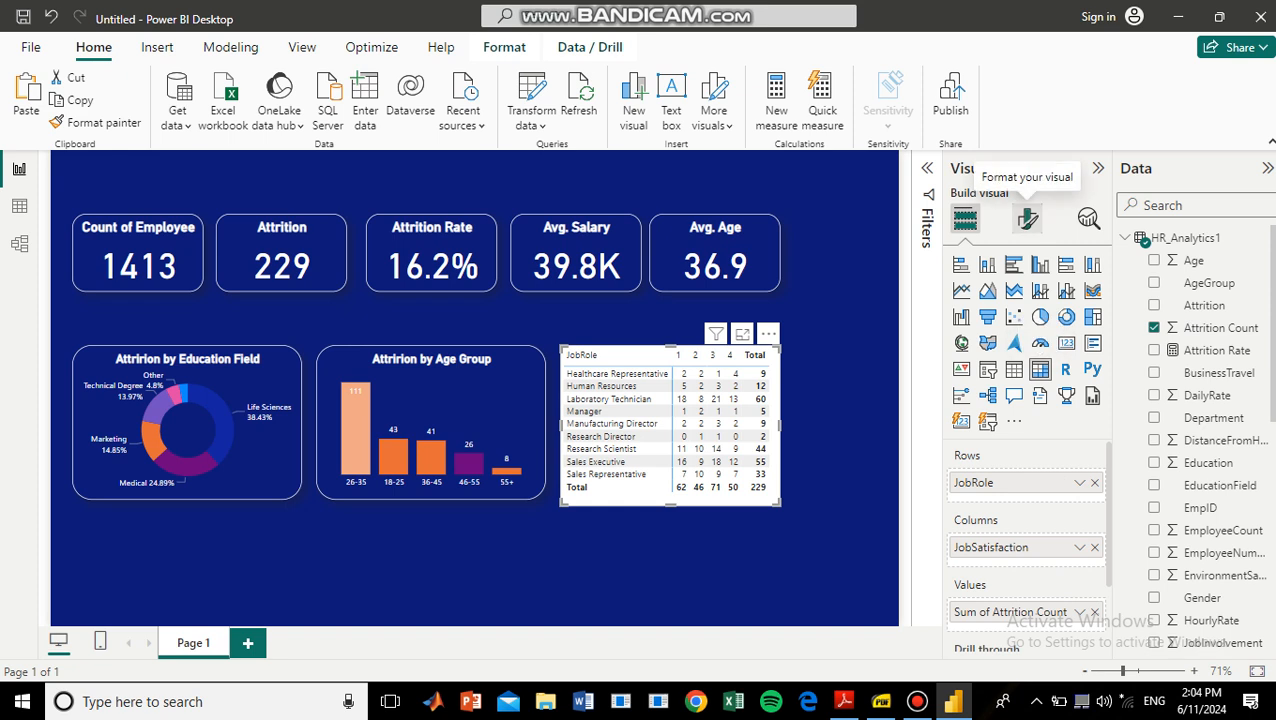
Search the matrix's format settings for "color" and look through the available color options, ending with the search cleared.
left_click(1028, 219)
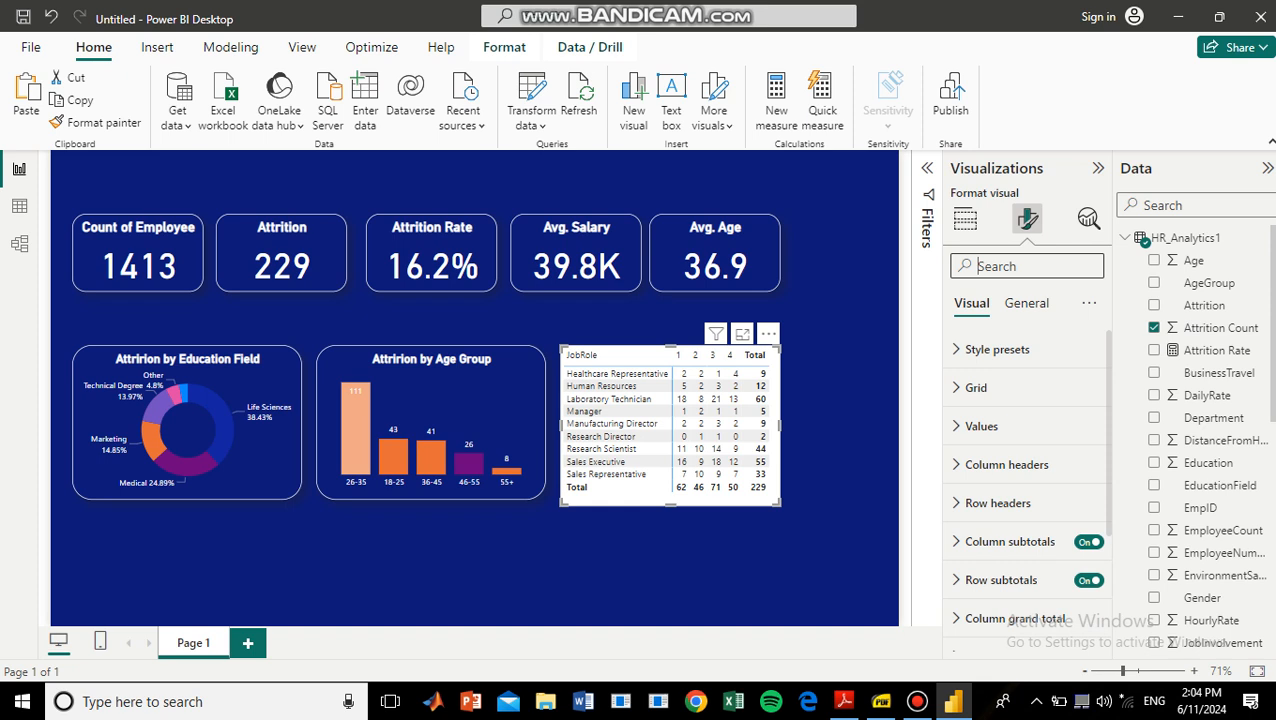
type("c")
type("olor")
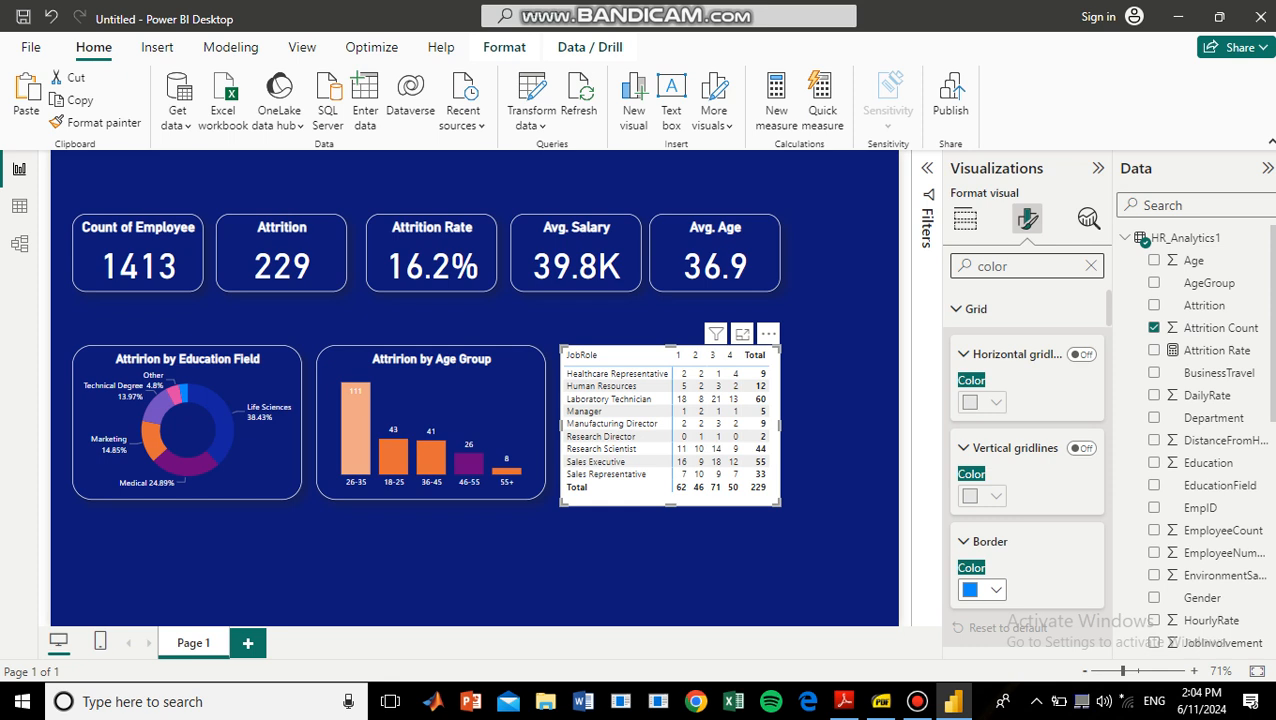
scroll(1027, 450, "down", 3)
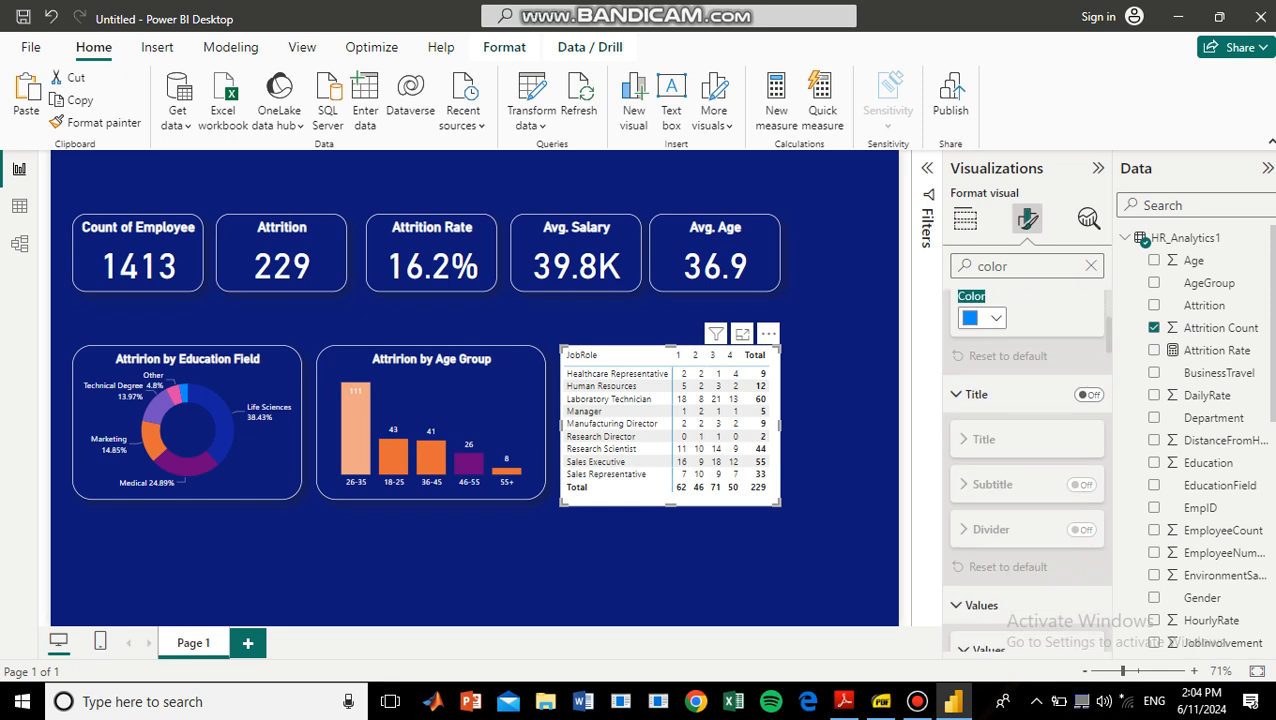
scroll(1027, 470, "down", 10)
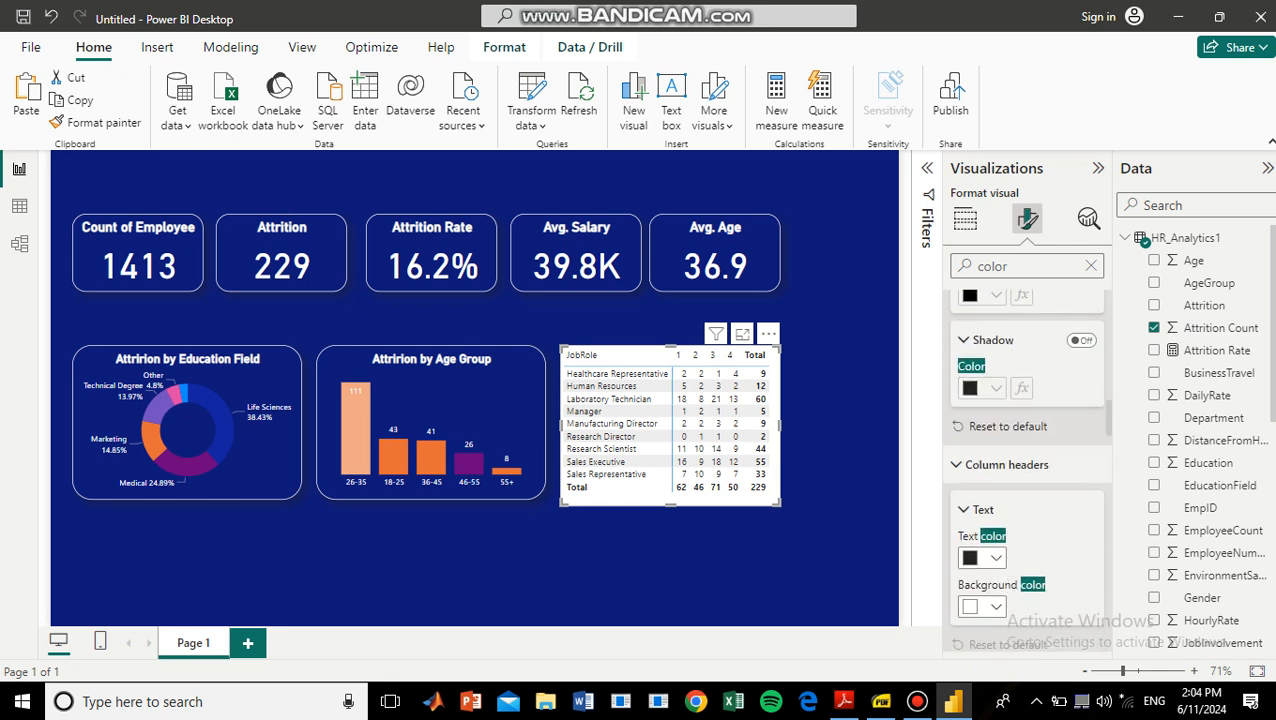
scroll(1027, 470, "down", 6)
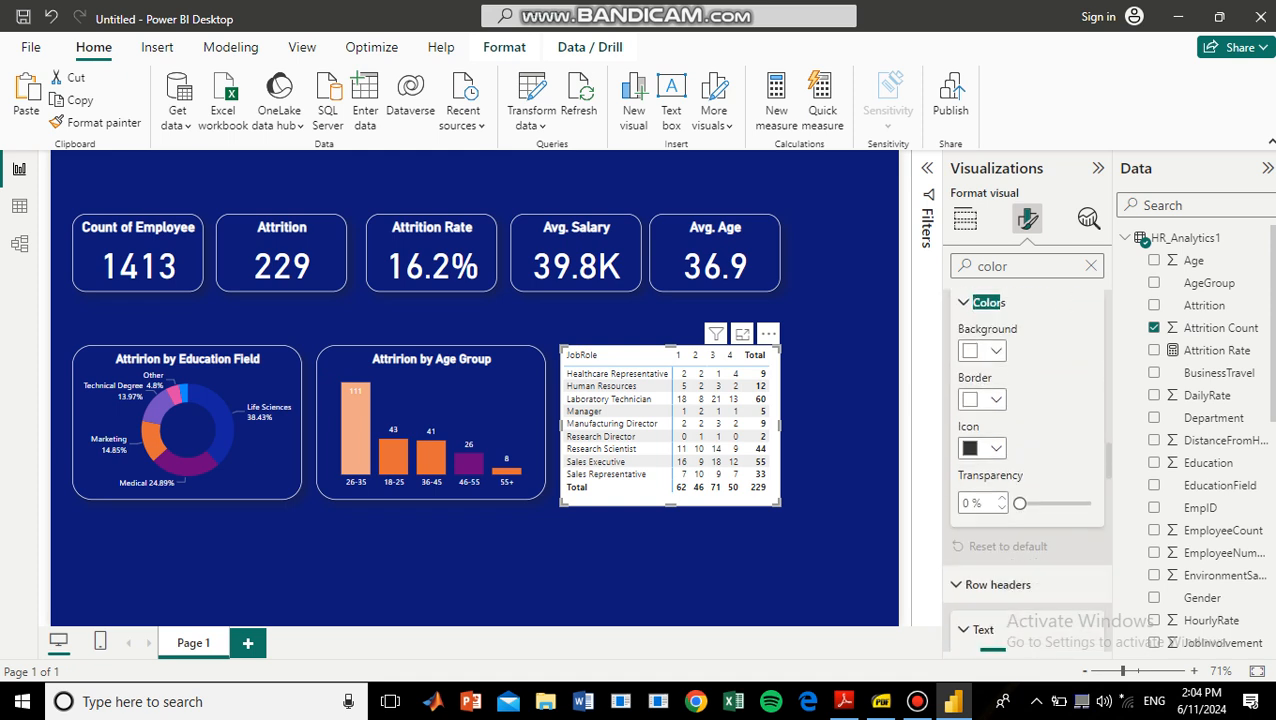
scroll(1027, 450, "up", 15)
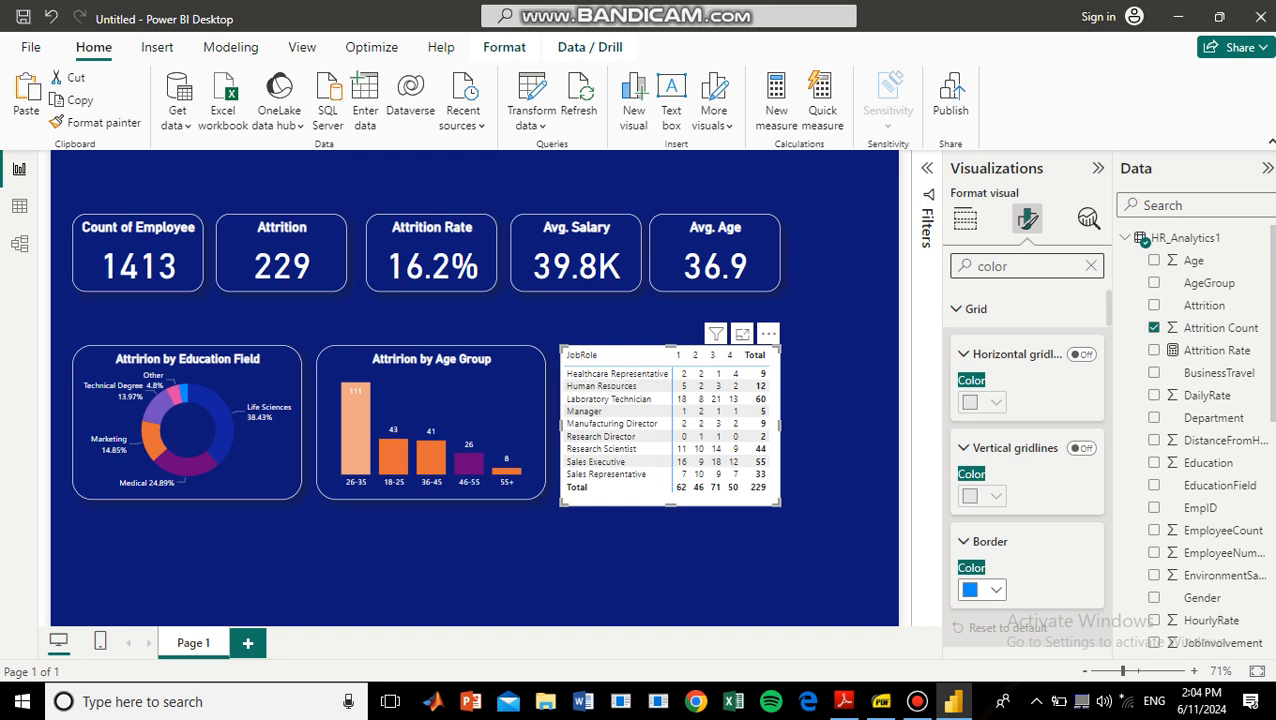
left_click(1091, 266)
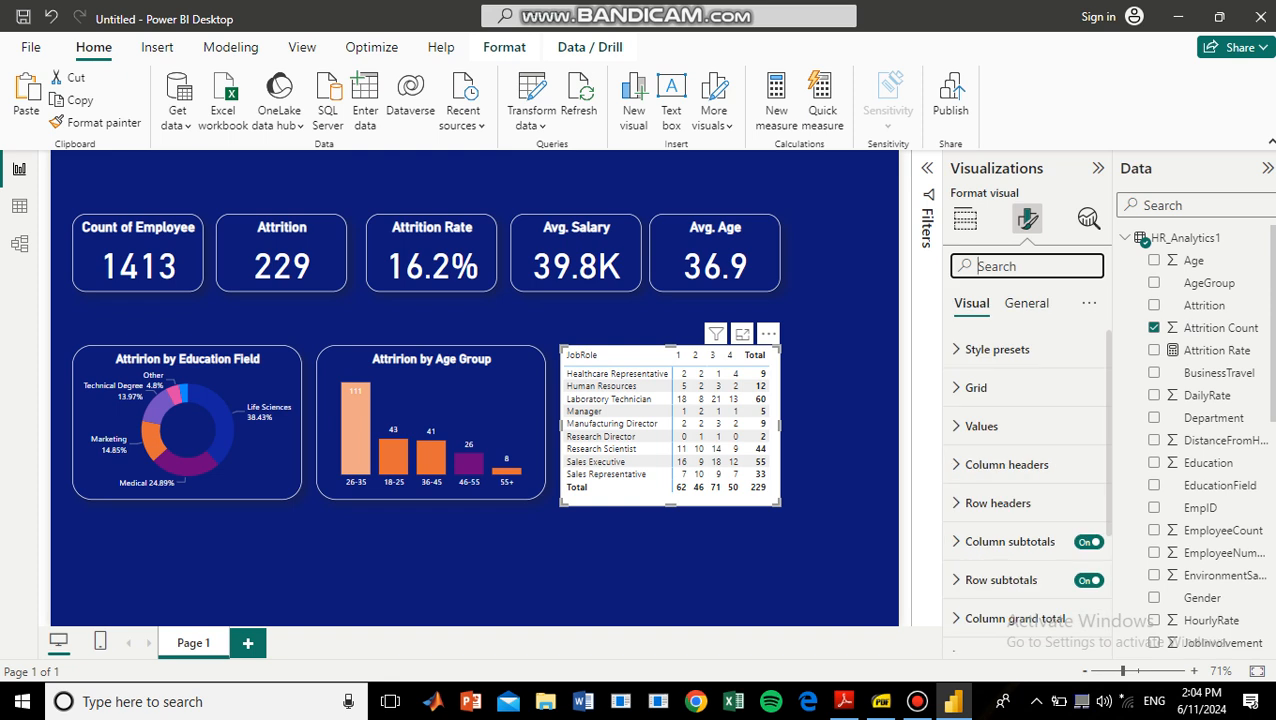
Nudge the matrix up slightly and clear its cell selection.
left_click_drag(735, 436, 735, 430)
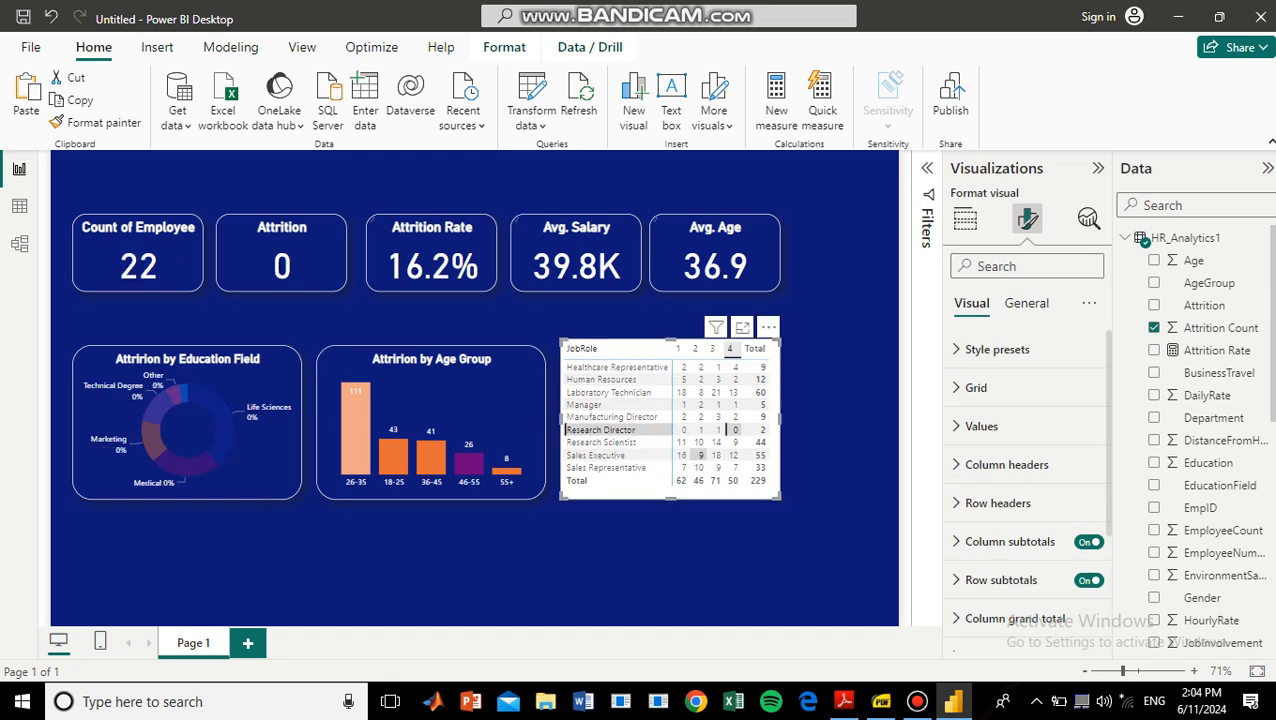
left_click(672, 550)
left_click(668, 491)
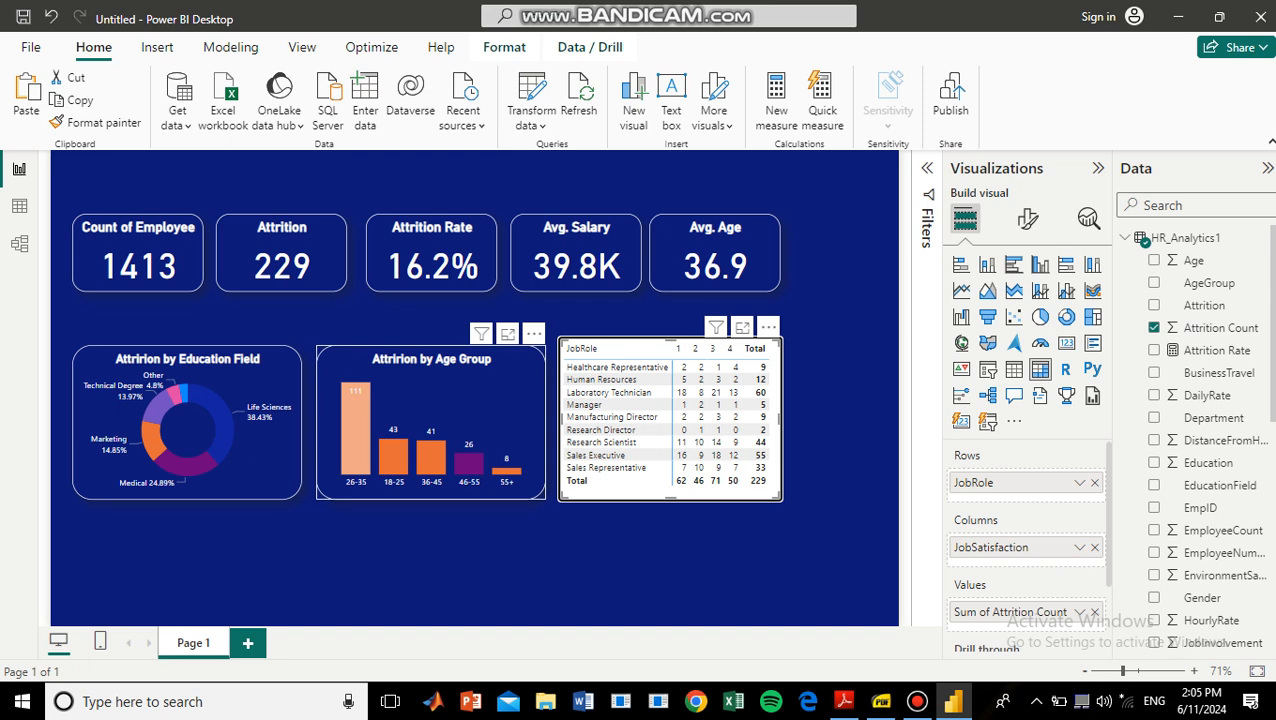
Move the five KPI cards up slightly, keeping them aligned in one row.
left_click_drag(140, 256, 140, 239)
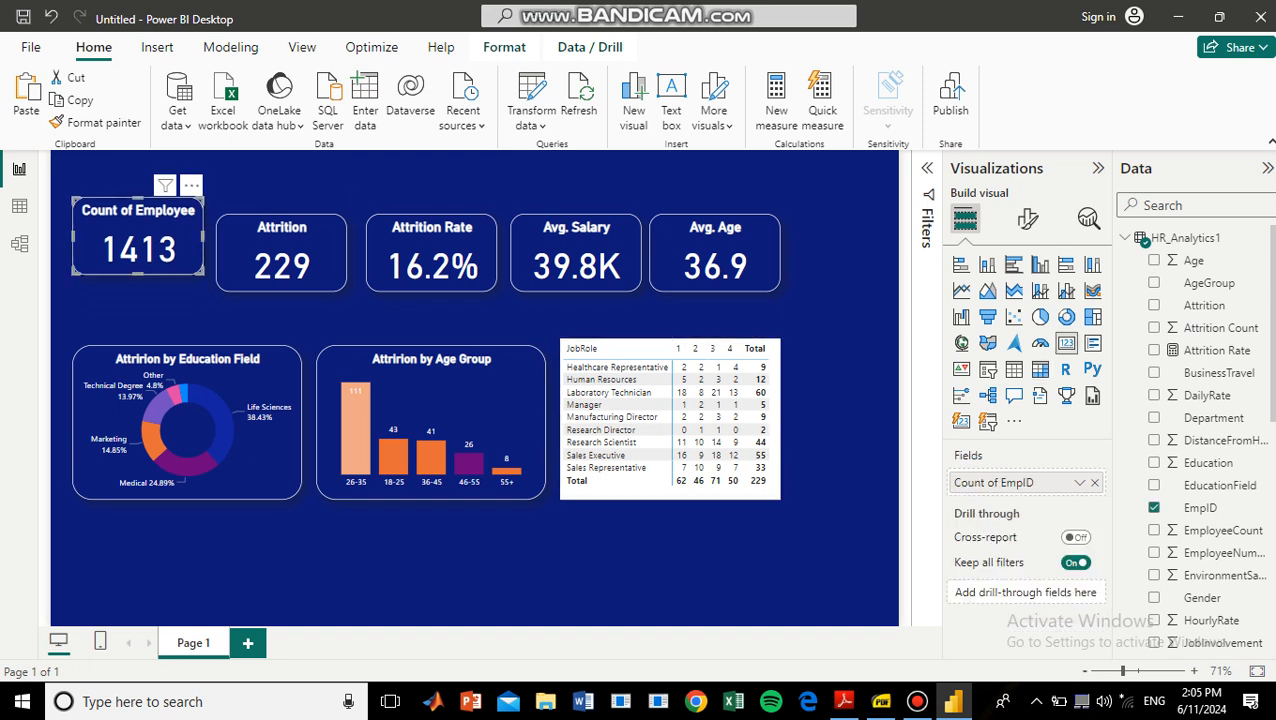
left_click_drag(281, 258, 281, 241)
left_click_drag(431, 257, 431, 240)
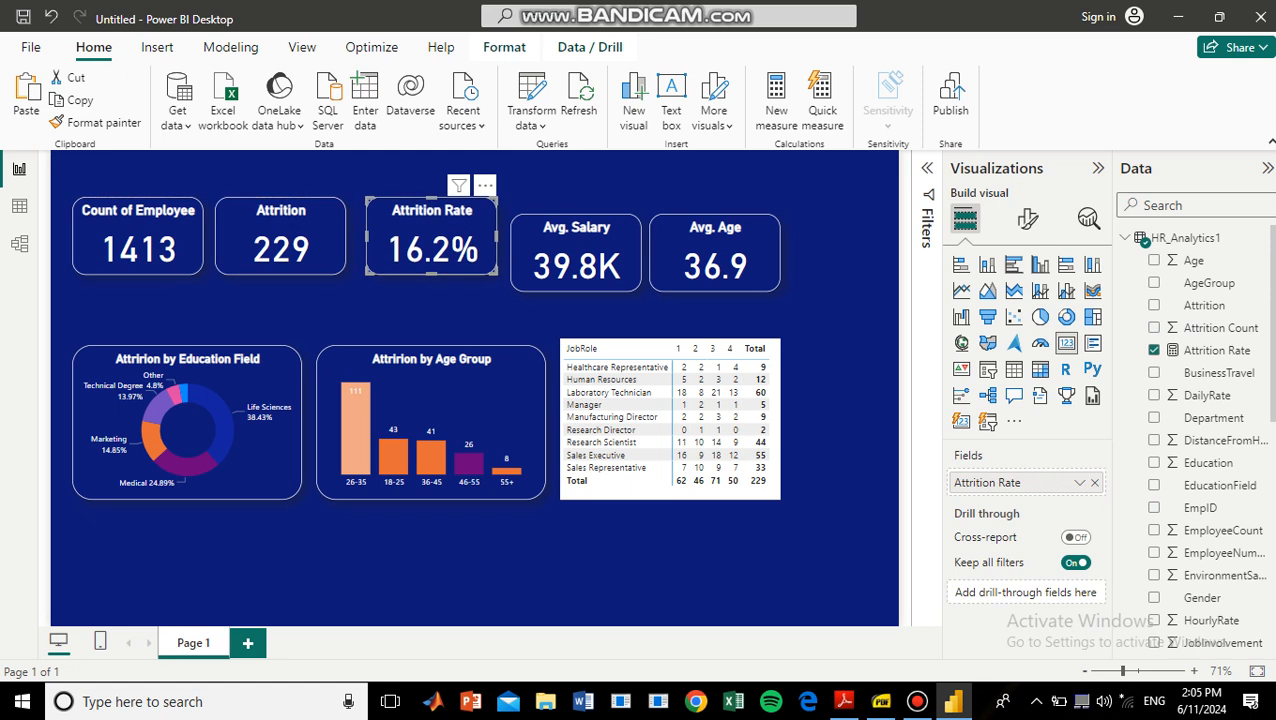
left_click_drag(576, 255, 577, 238)
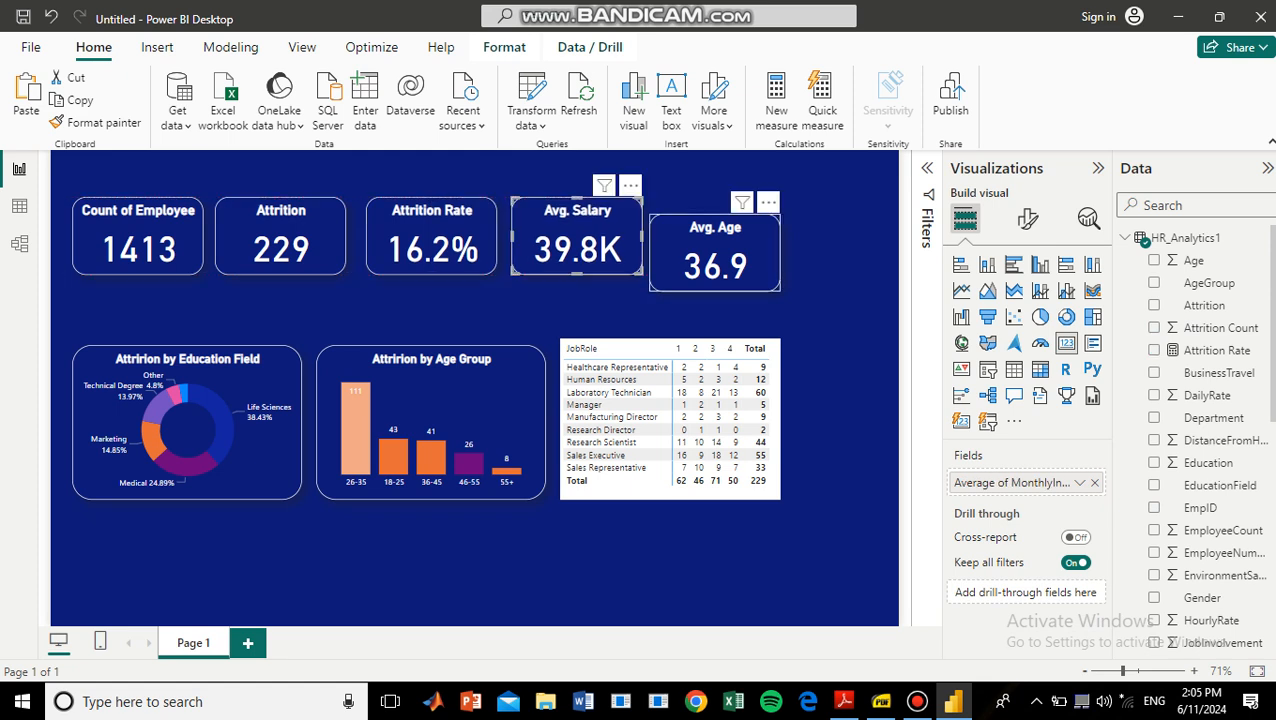
left_click_drag(715, 258, 715, 241)
Move the donut chart, age group chart and matrix up into an aligned row just below the KPI cards, leaving no cross-filter active.
left_click_drag(187, 430, 187, 382)
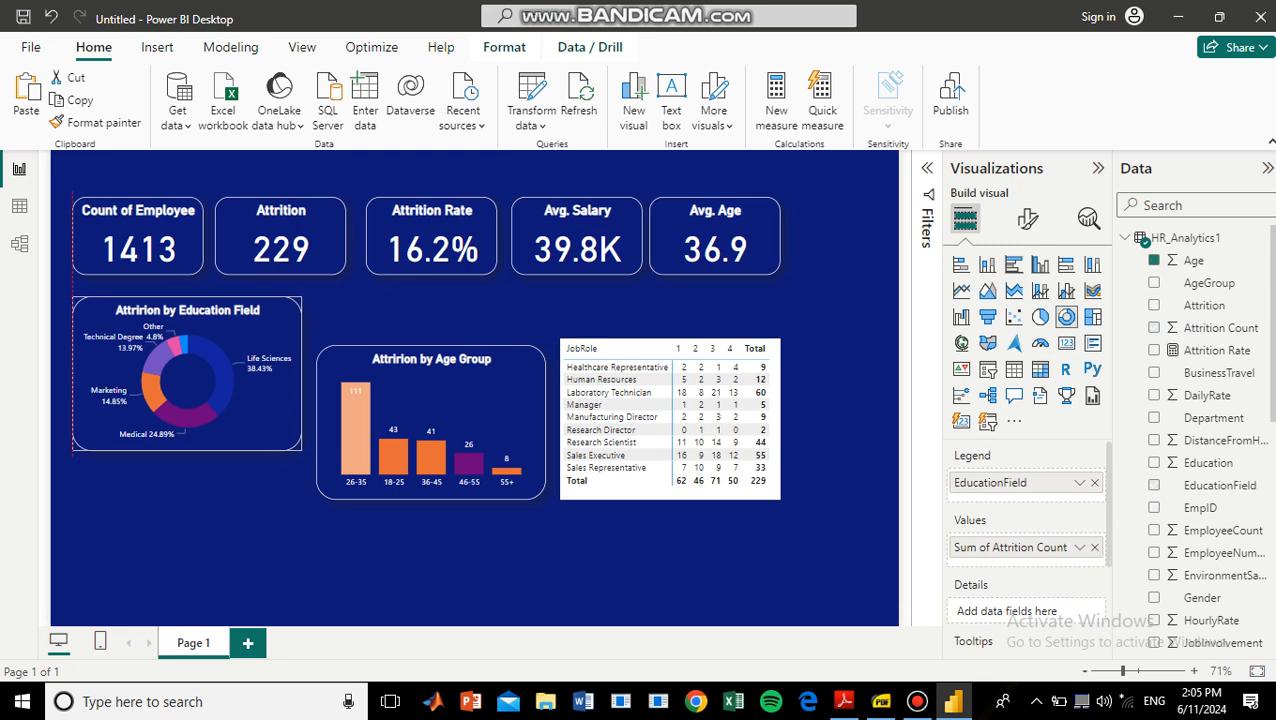
left_click_drag(431, 420, 431, 372)
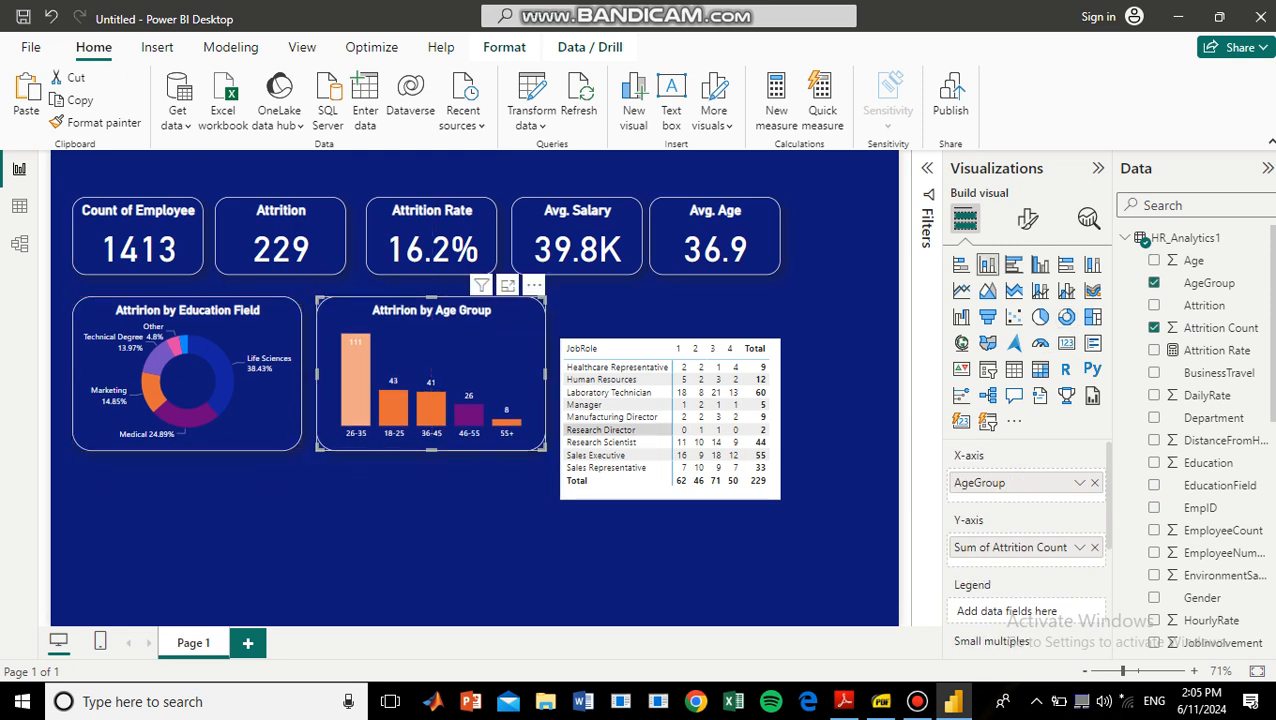
left_click_drag(670, 420, 670, 378)
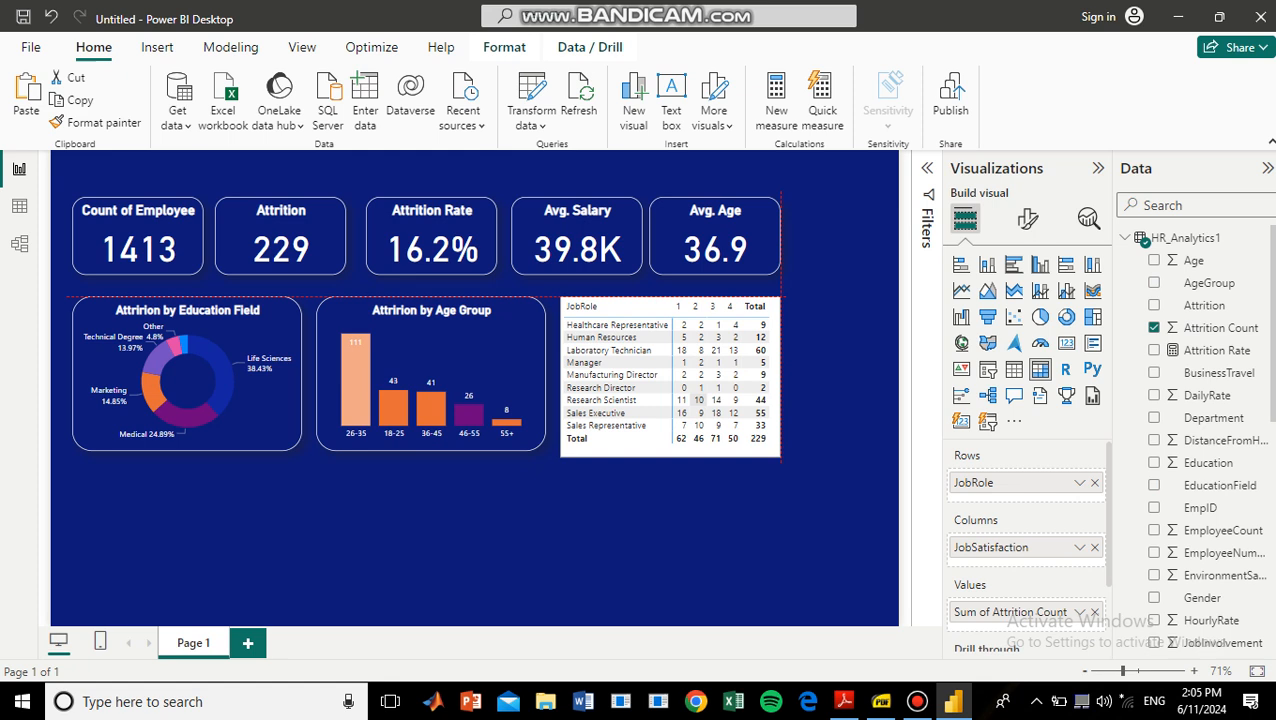
left_click(698, 399)
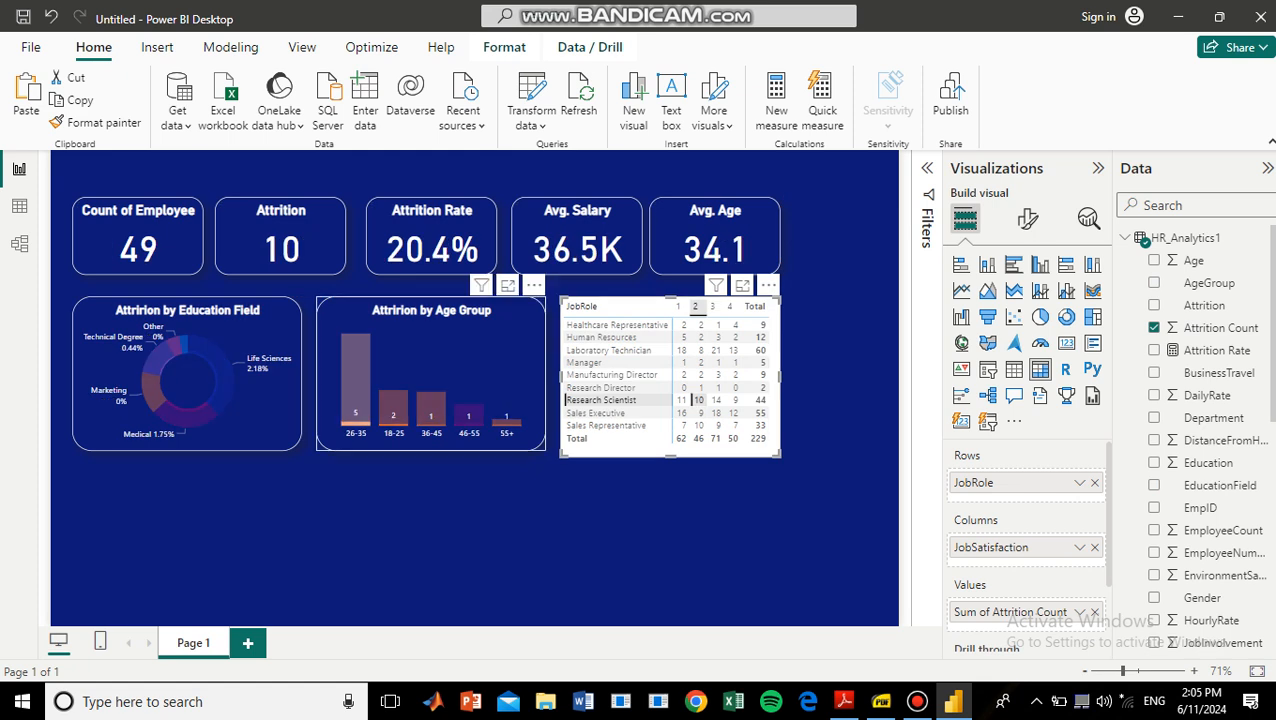
left_click(355, 385)
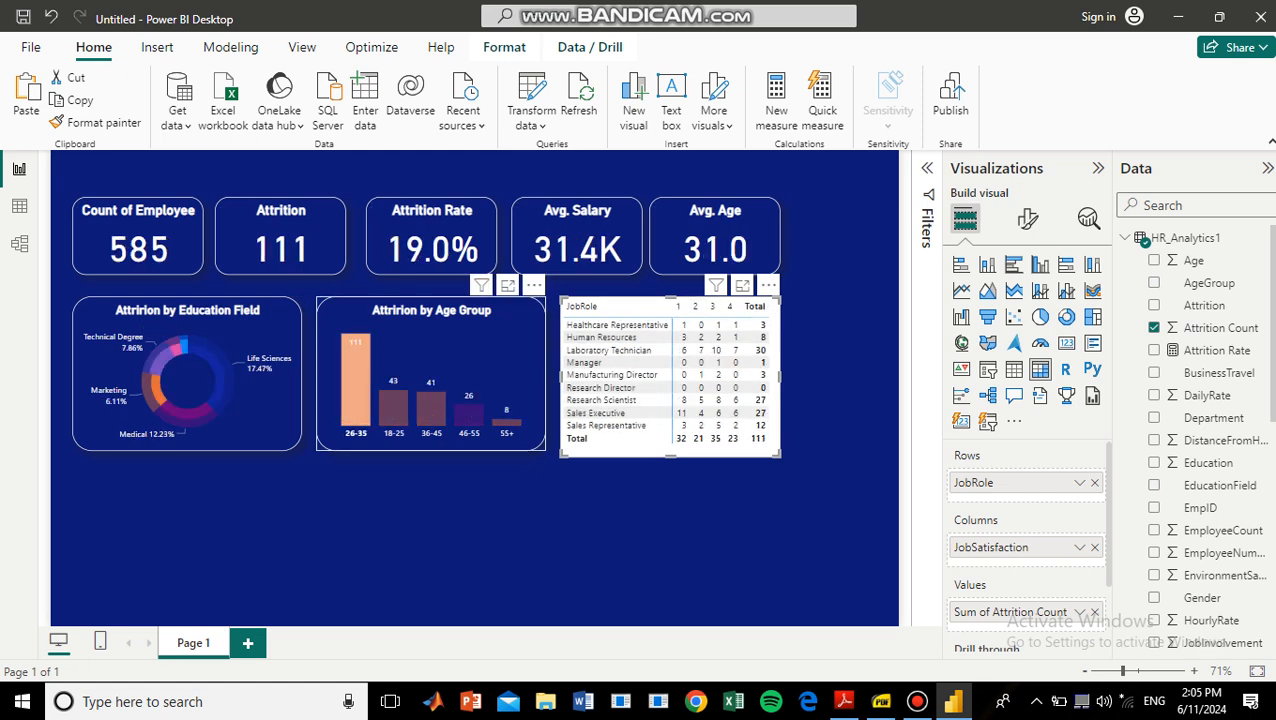
left_click(355, 385)
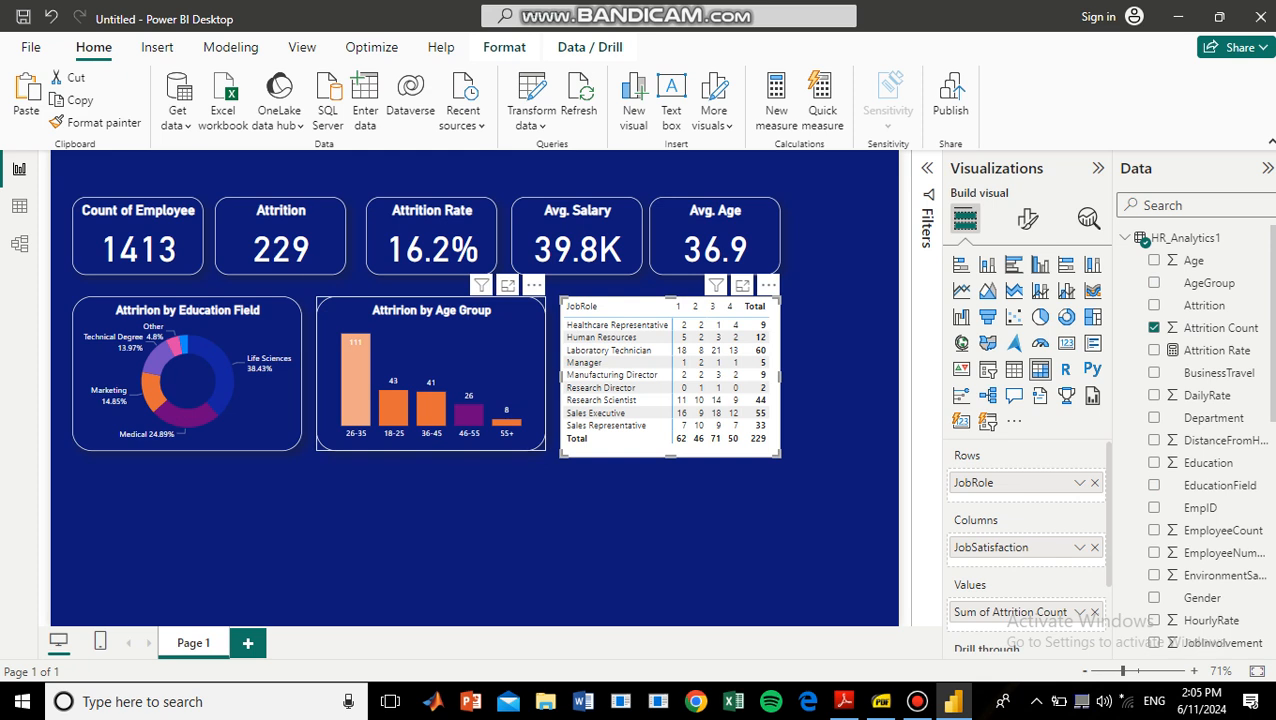
Duplicate the age group chart and place the copy directly below the education donut chart.
left_click(455, 350)
key("ctrl+v")
left_click_drag(440, 365, 189, 520)
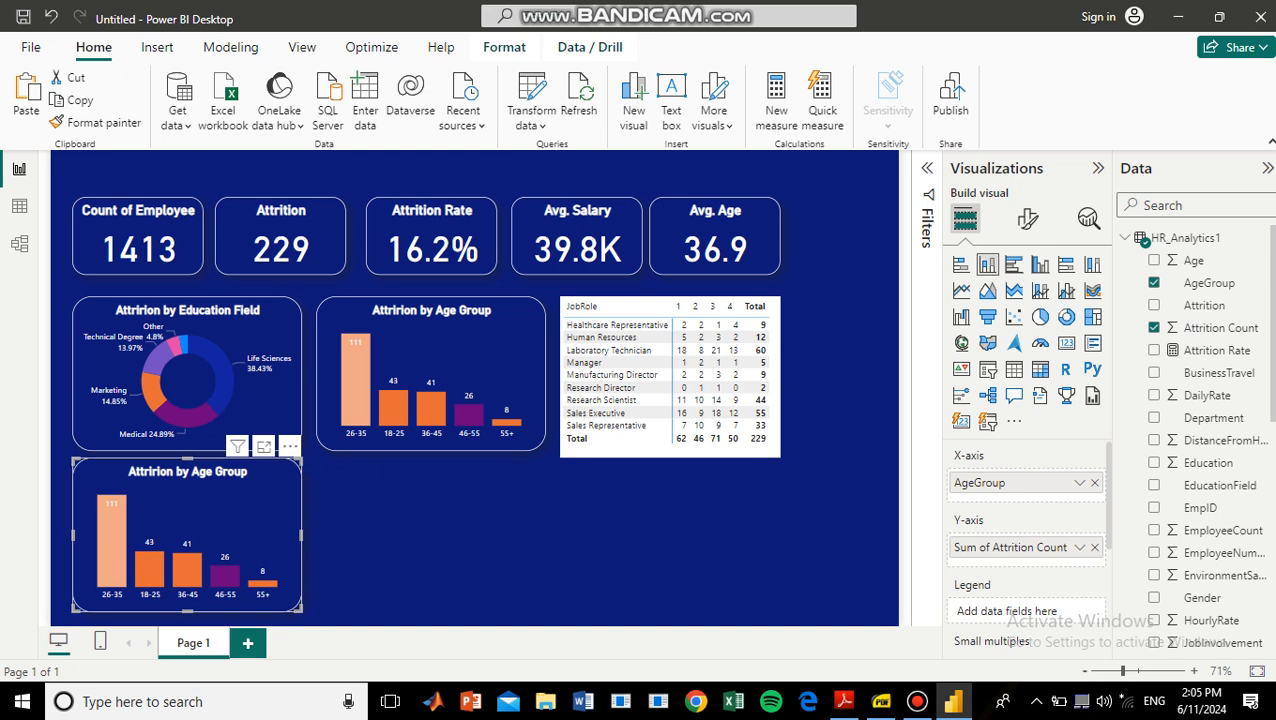
Replace AgeGroup with YearsAtCompany on the X-axis of the copied chart.
scroll(1220, 572, "down", 10)
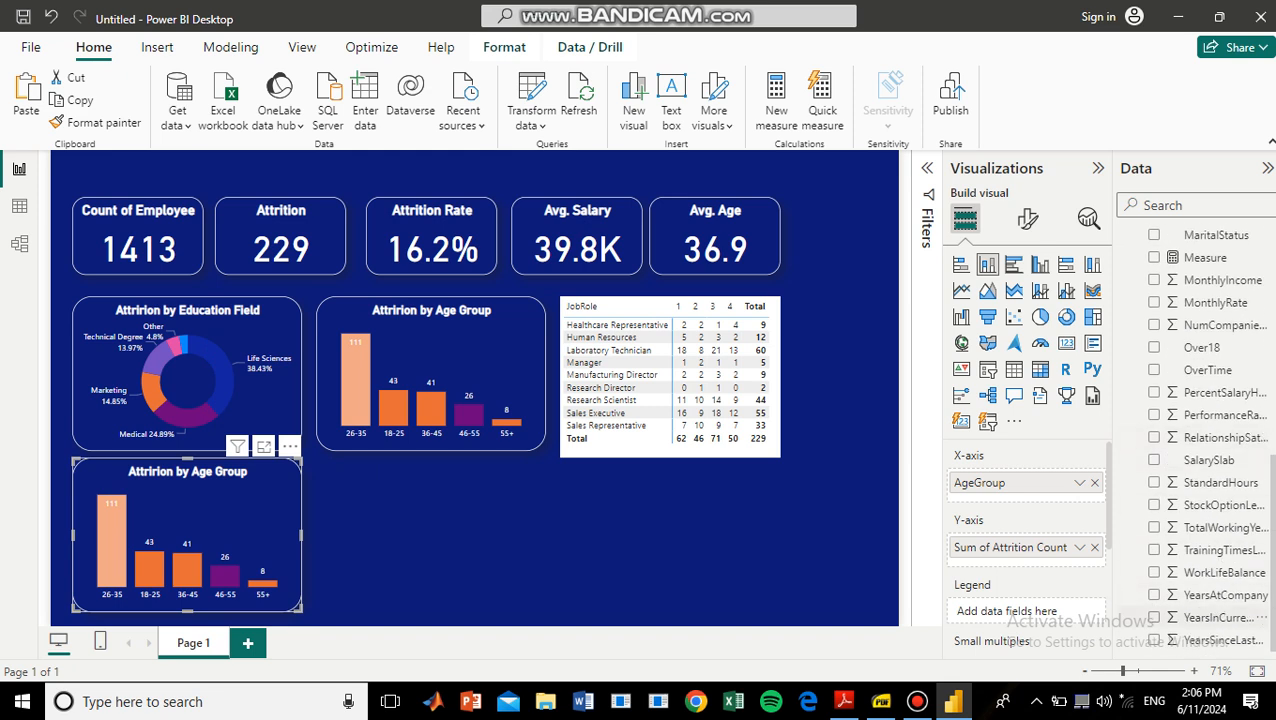
left_click(1217, 595)
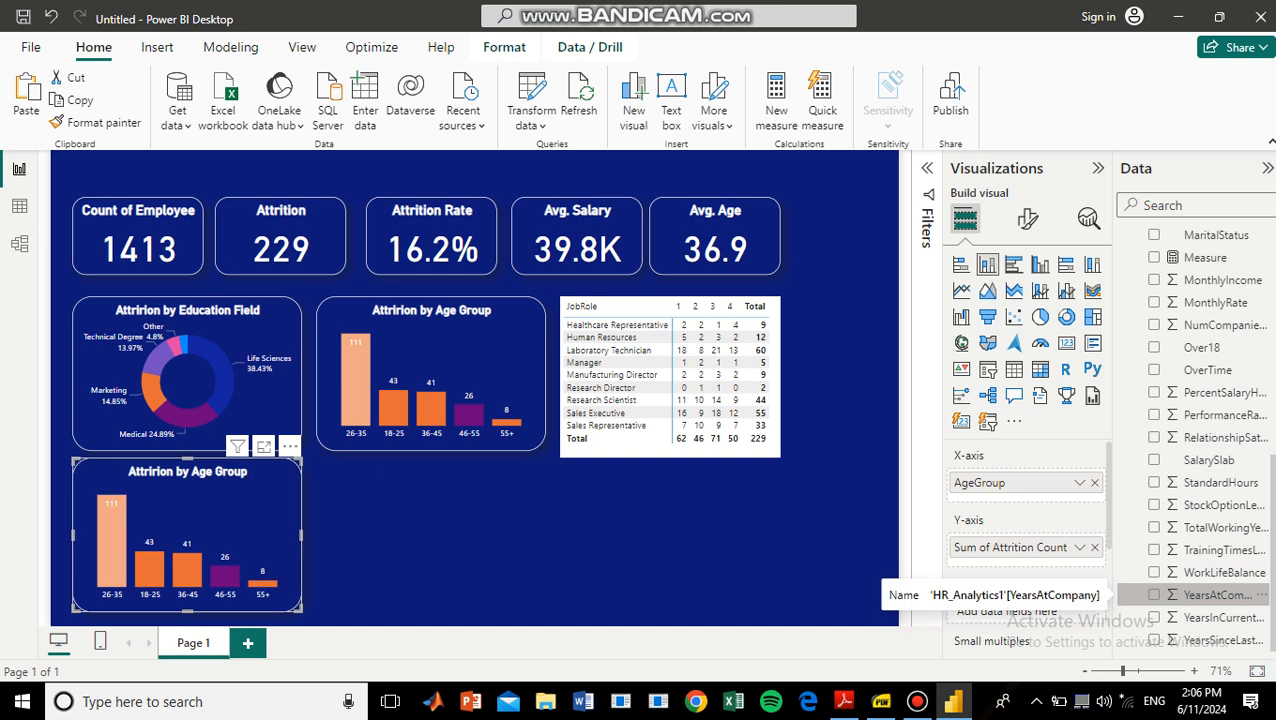
left_click_drag(1217, 595, 1010, 490)
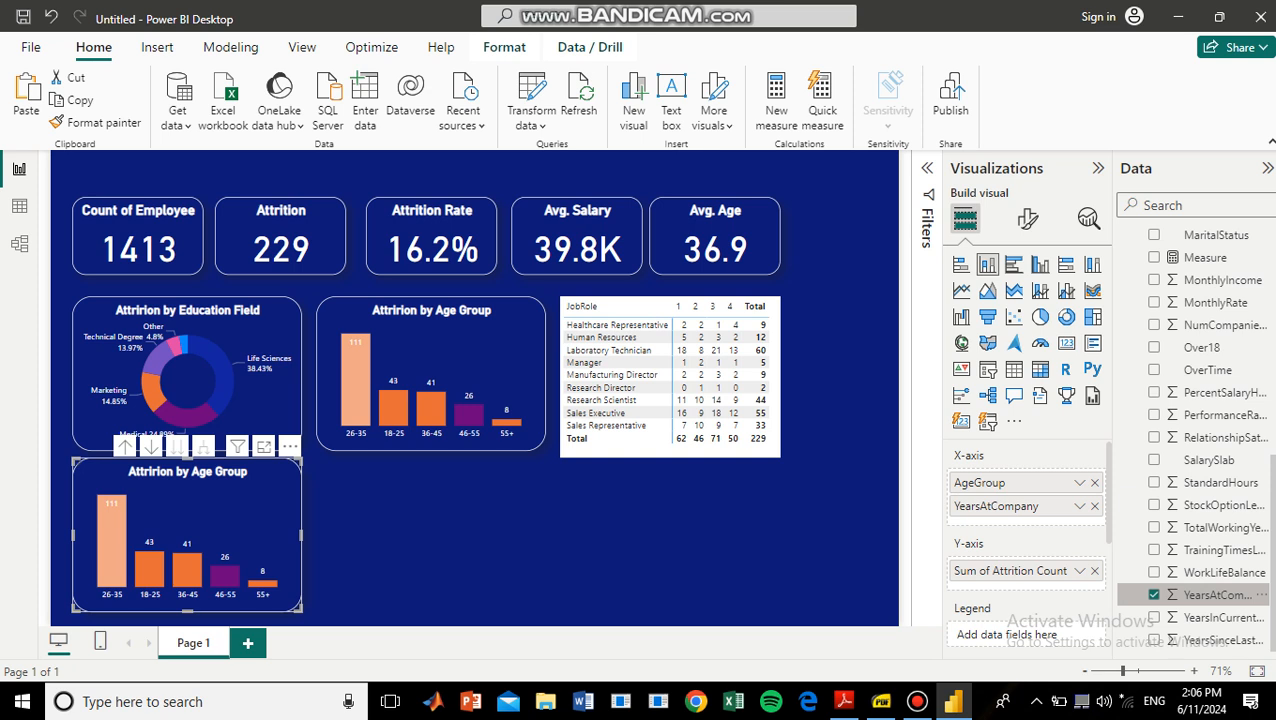
left_click(1094, 482)
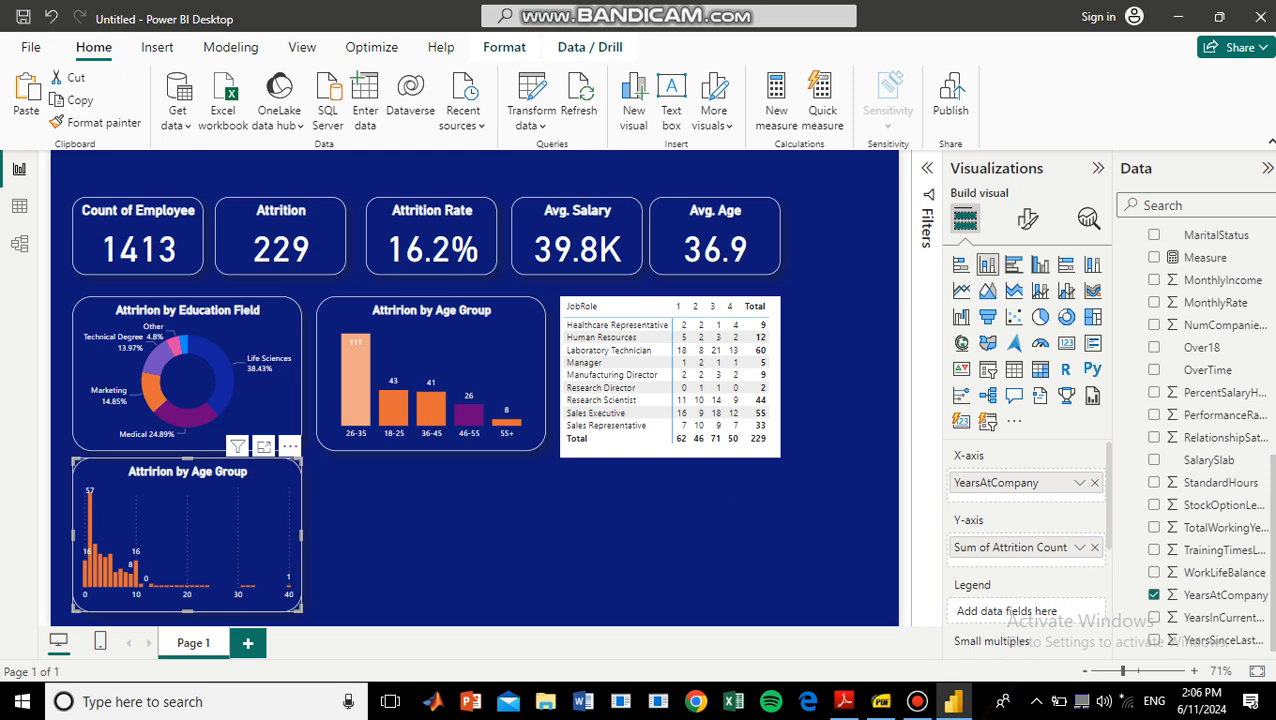
Widen the YearsAtCompany chart and convert it to an area chart, leaving no data point selected.
left_click_drag(301, 535, 385, 535)
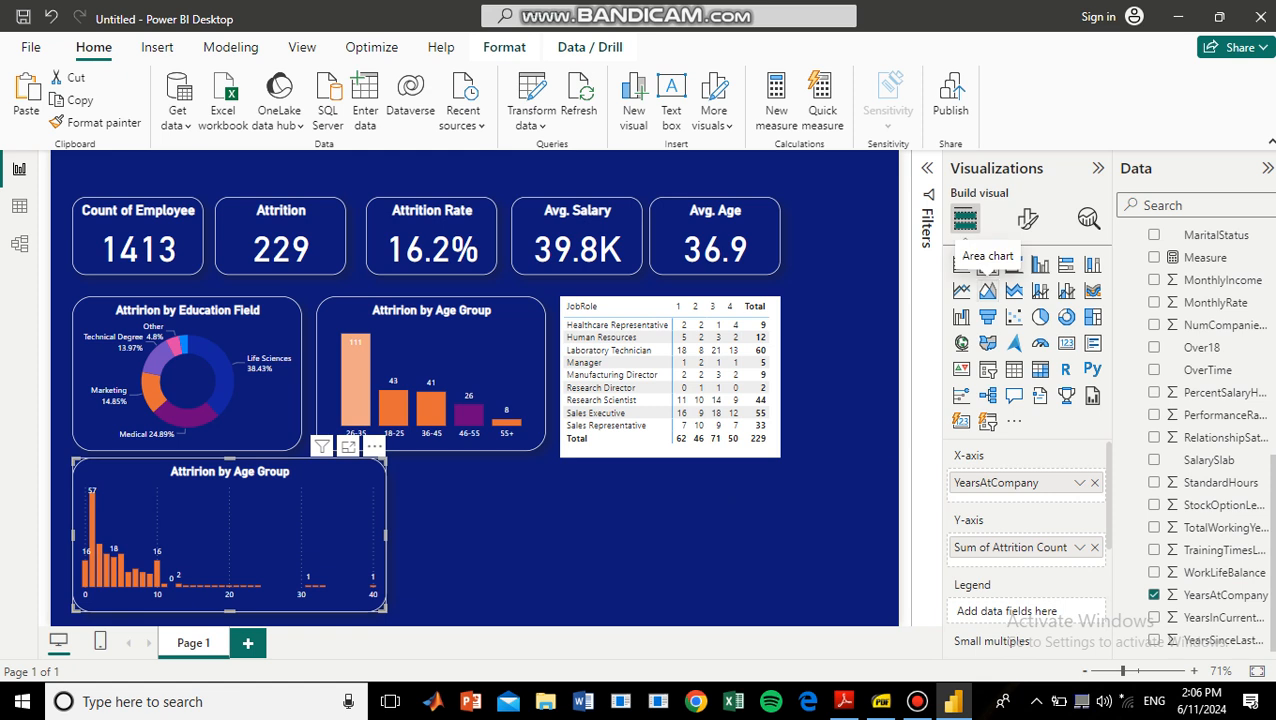
left_click(987, 290)
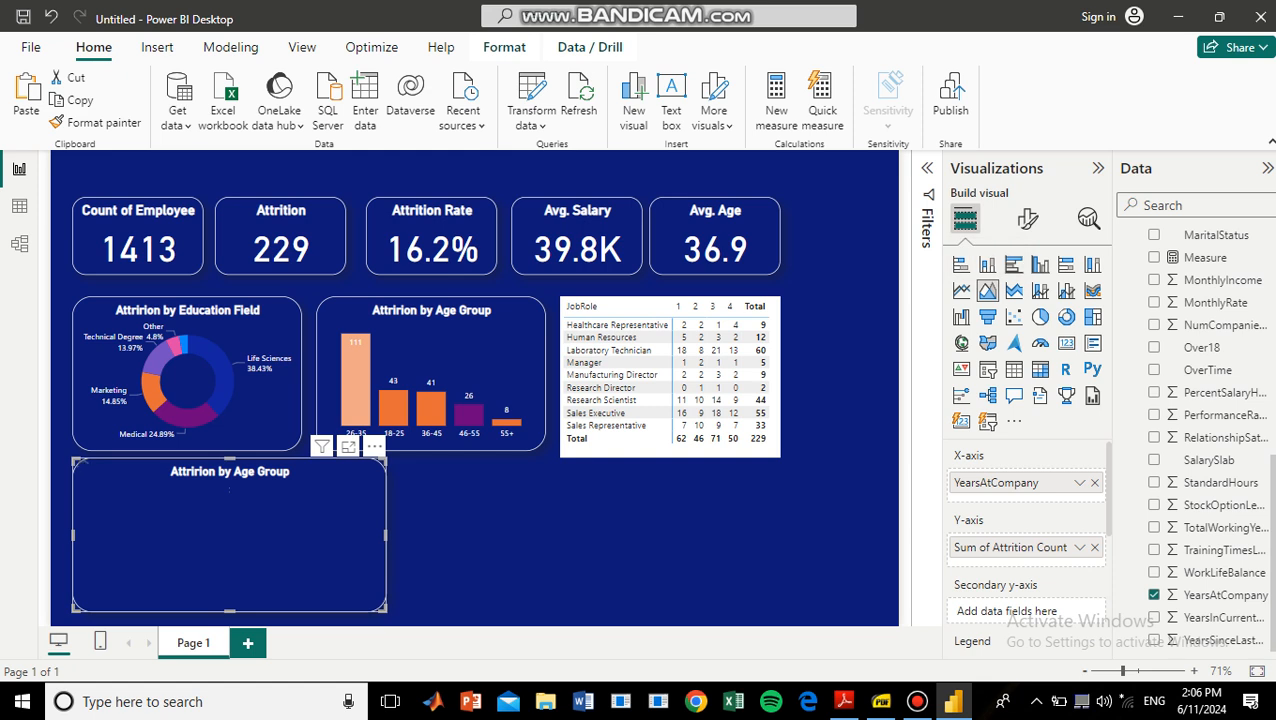
left_click(1011, 483)
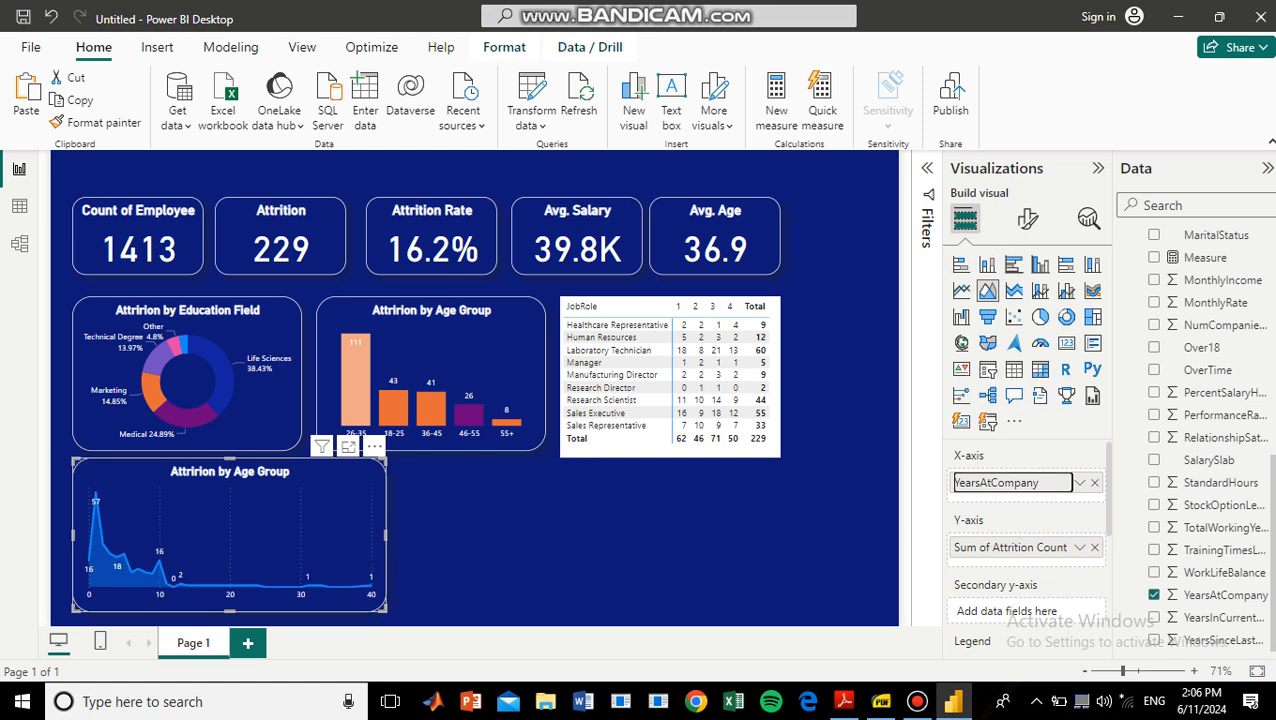
mouse_move(99, 545)
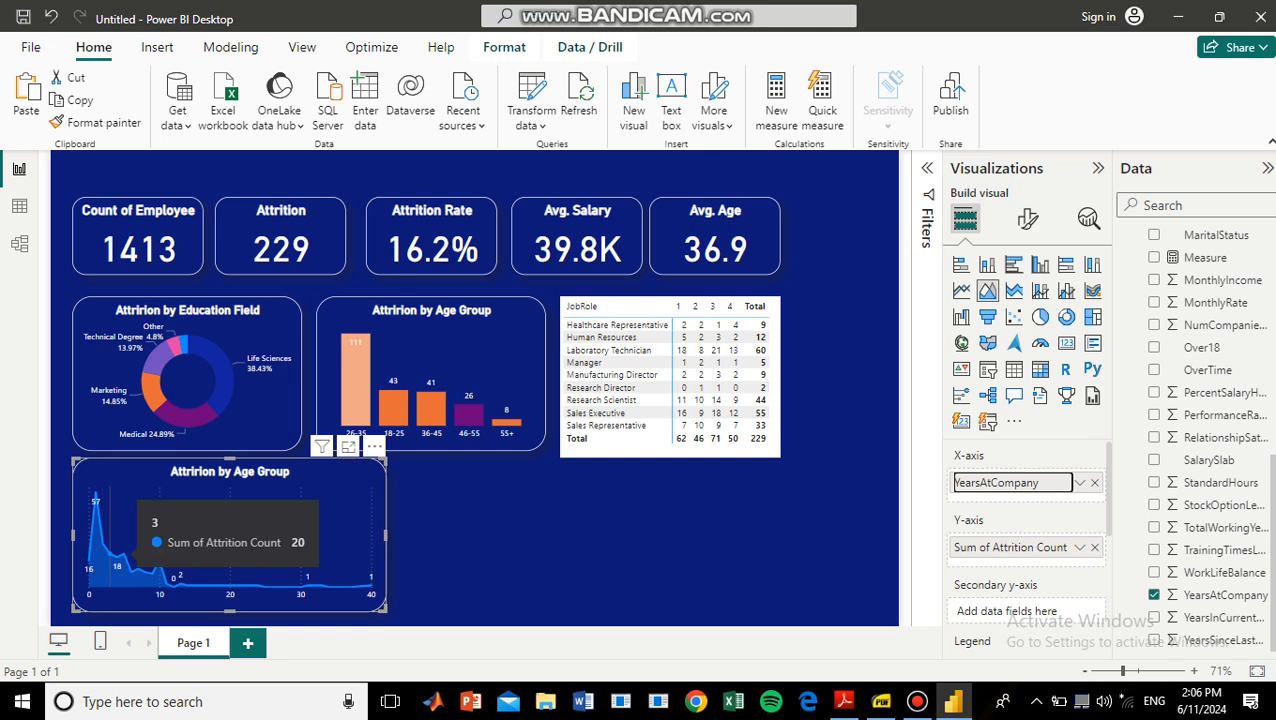
left_click(110, 540)
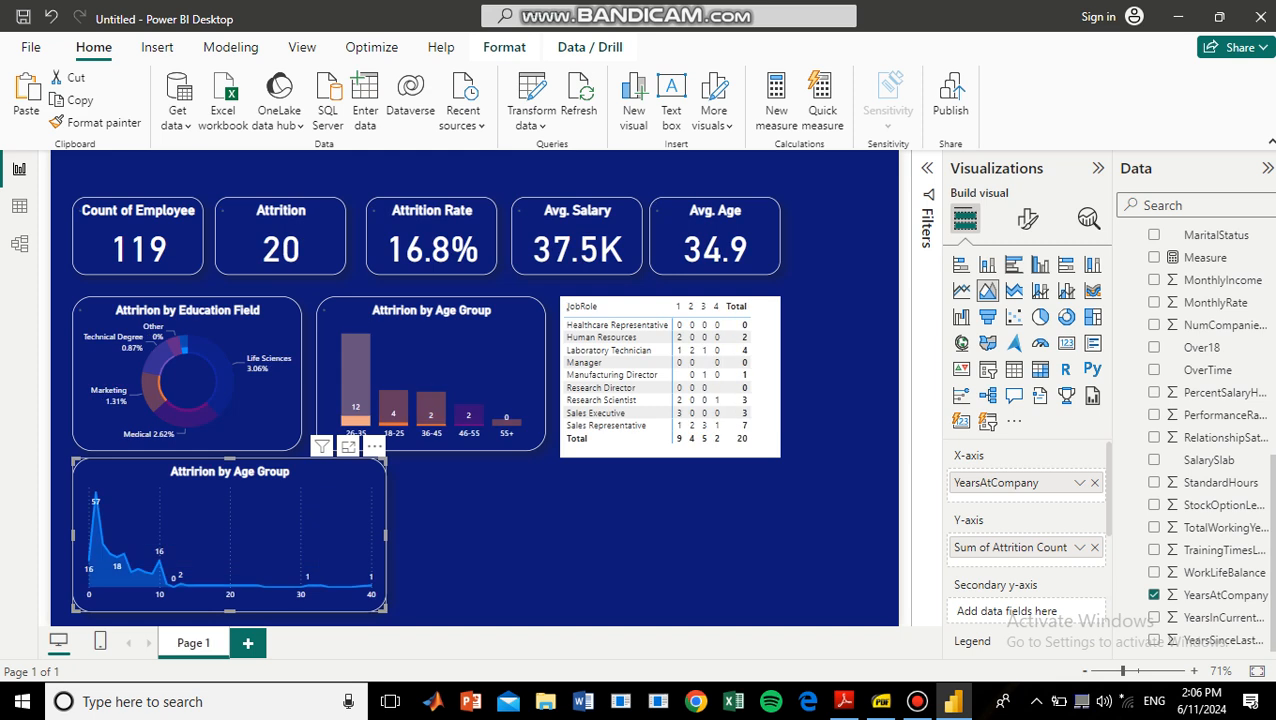
left_click(110, 540)
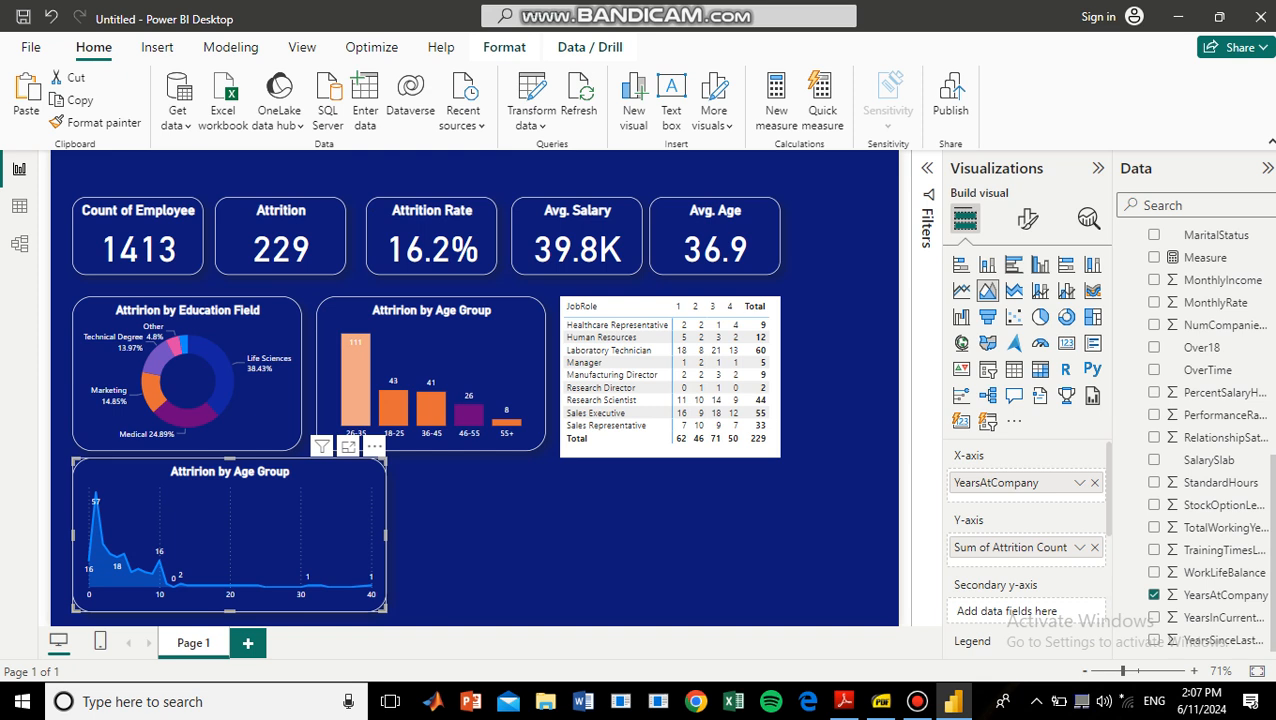
Turn off the vertical gridlines on the YearsAtCompany area chart.
left_click(1028, 218)
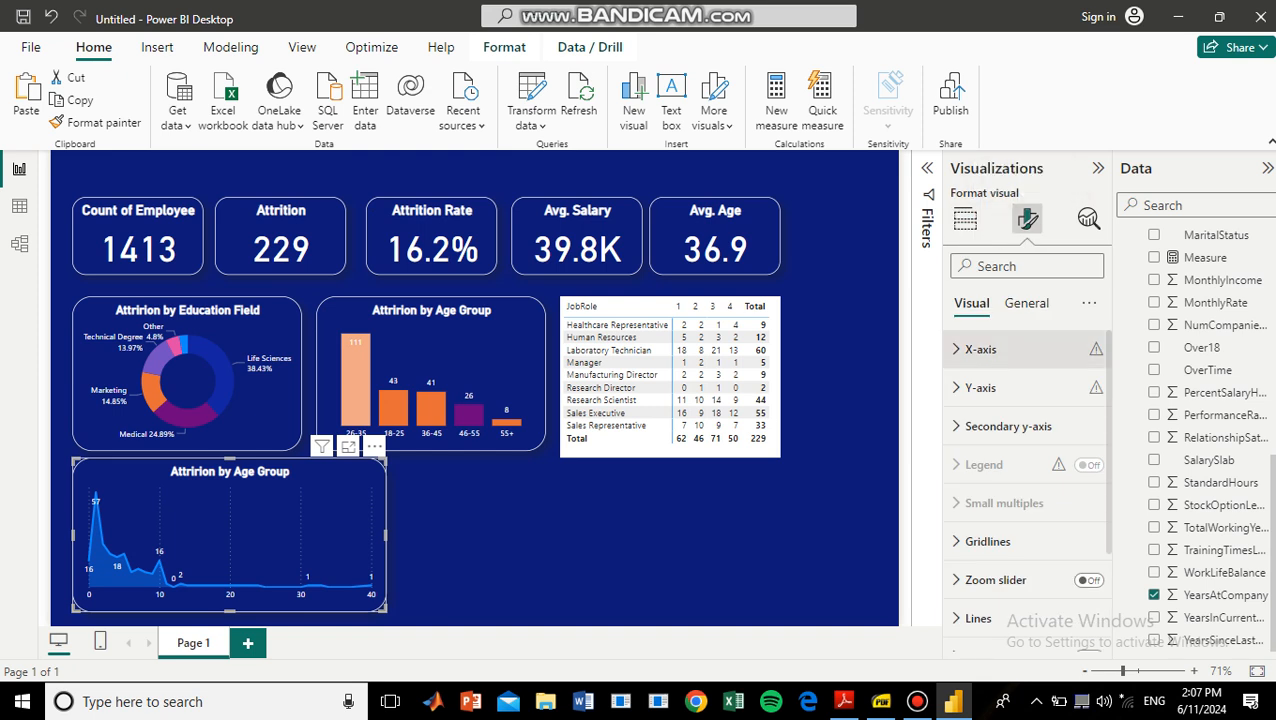
left_click(988, 541)
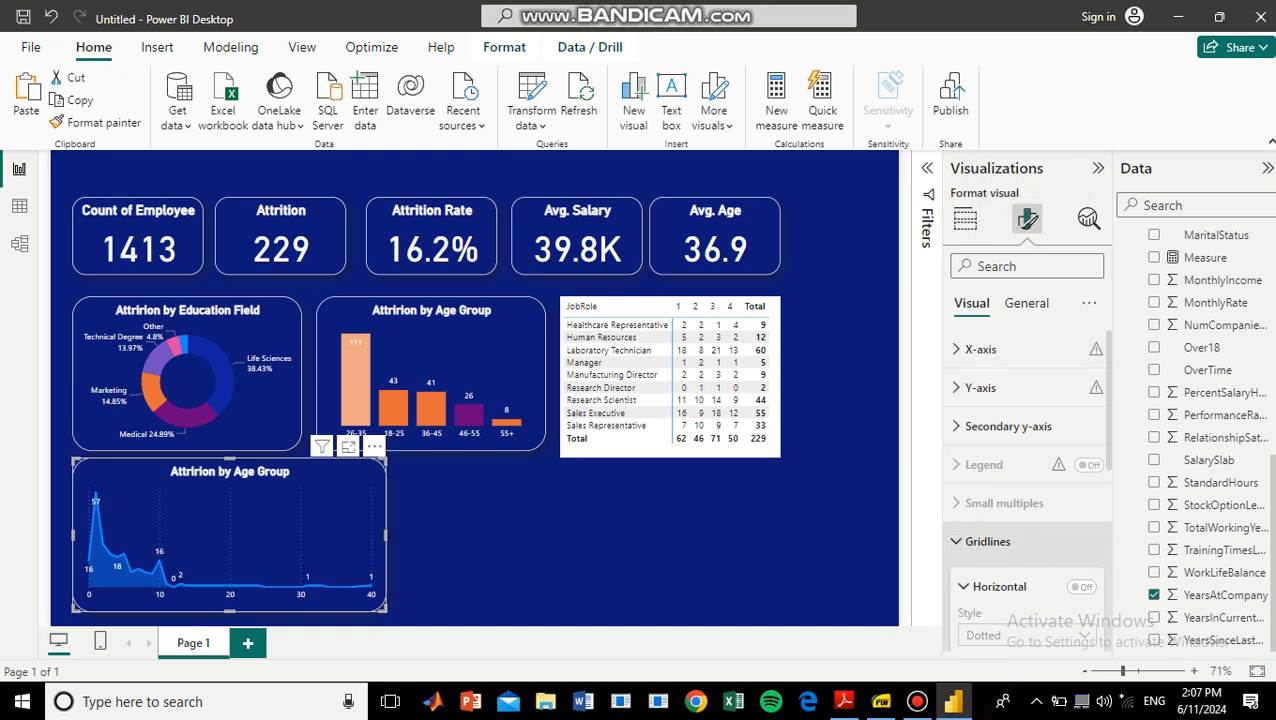
scroll(1025, 480, "down", 3)
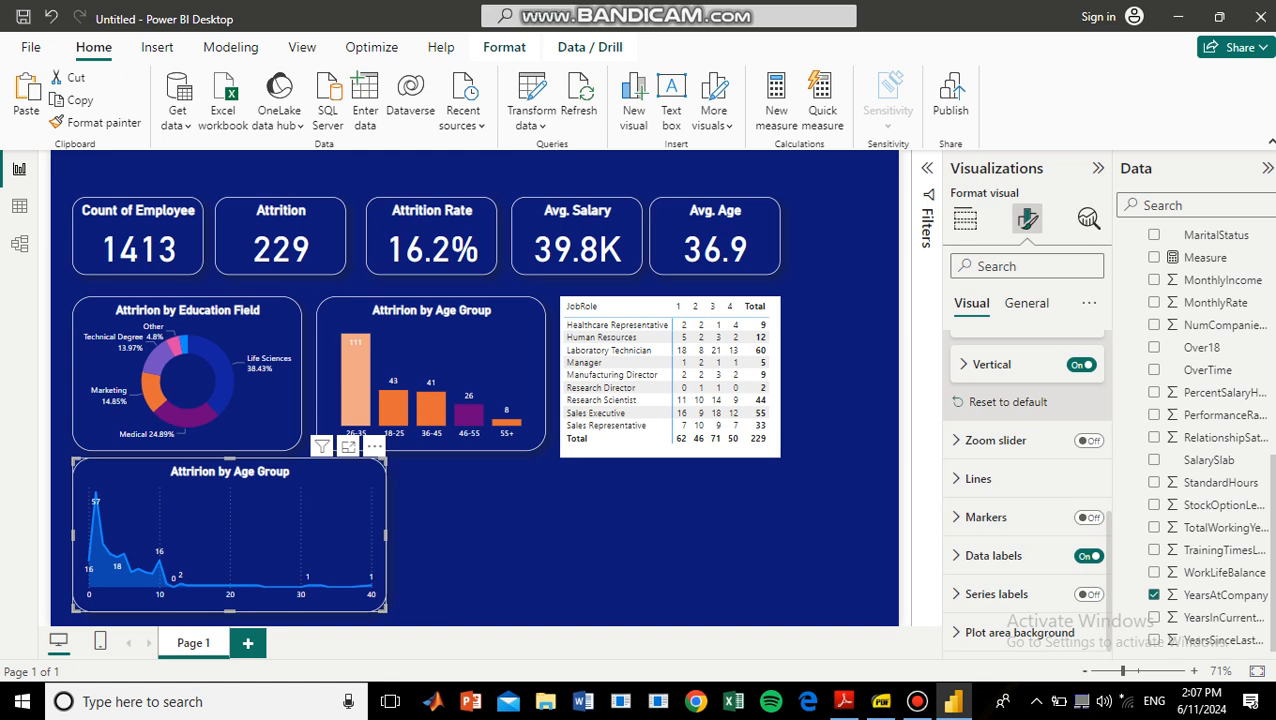
left_click(1081, 364)
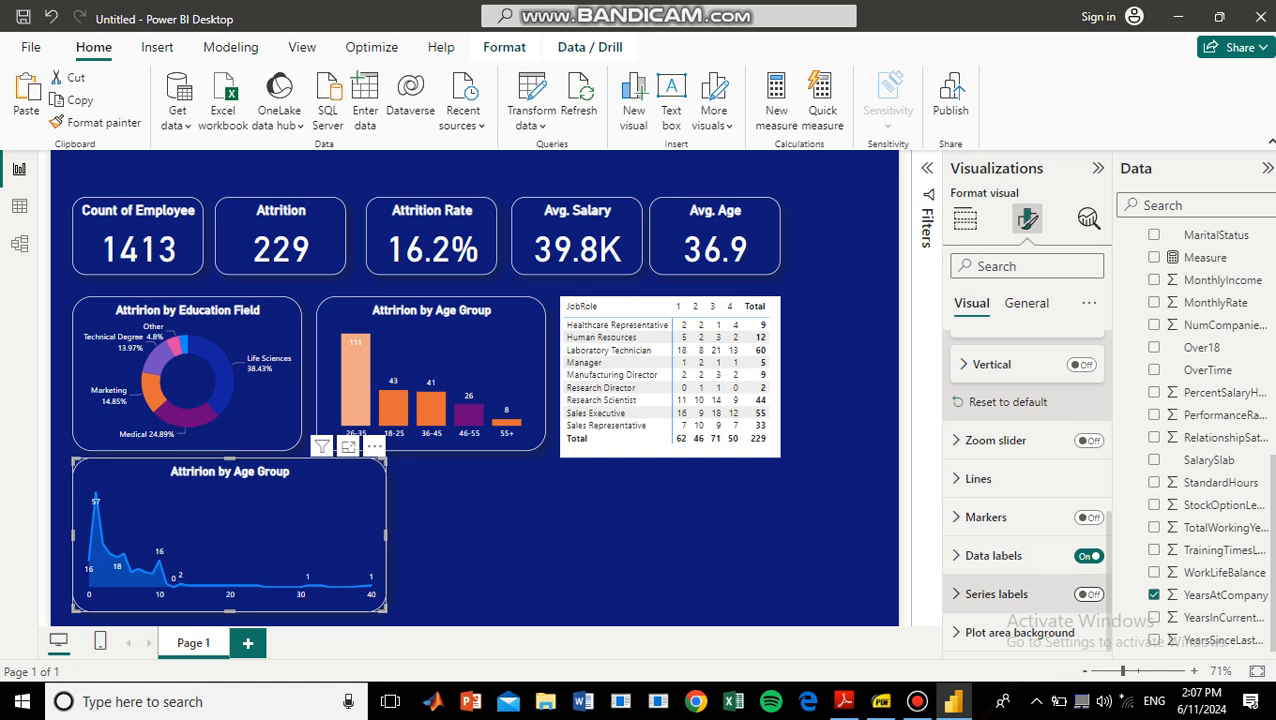
Turn on markers for the YearsAtCompany area chart and set their default color to orange.
left_click(1088, 517)
left_click(987, 517)
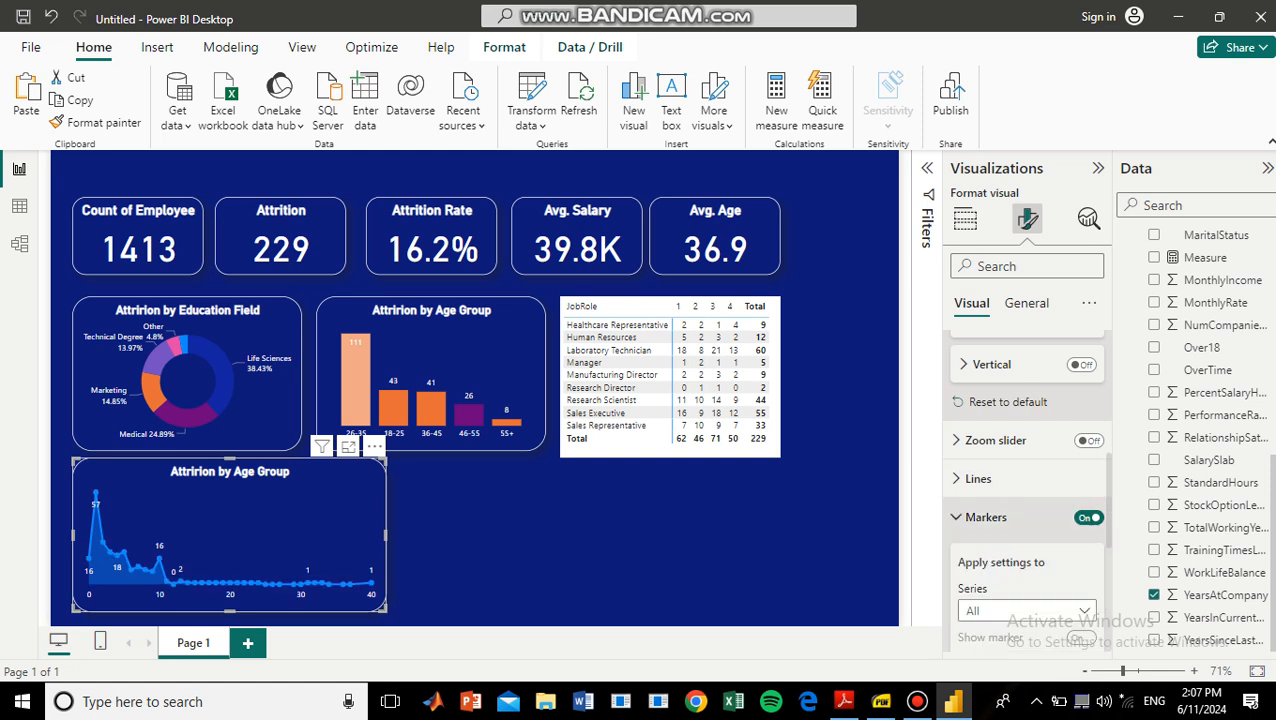
scroll(987, 517, "down", 4)
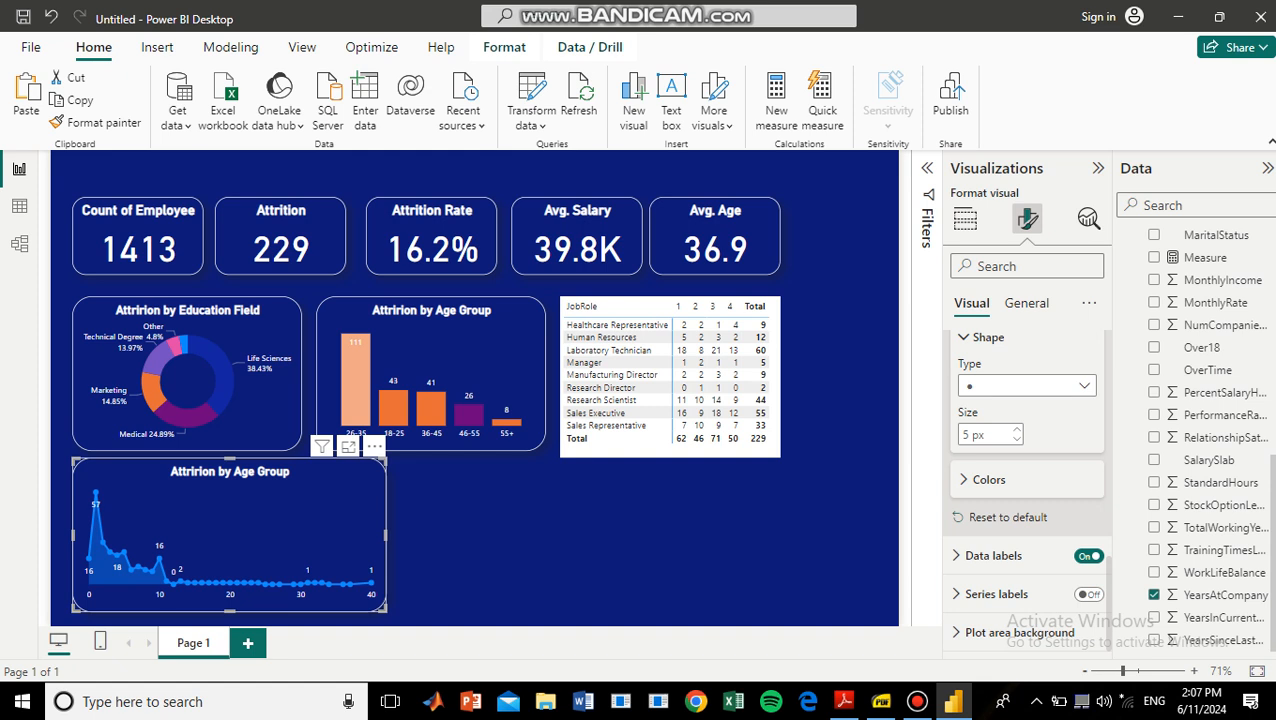
left_click(989, 479)
left_click(990, 527)
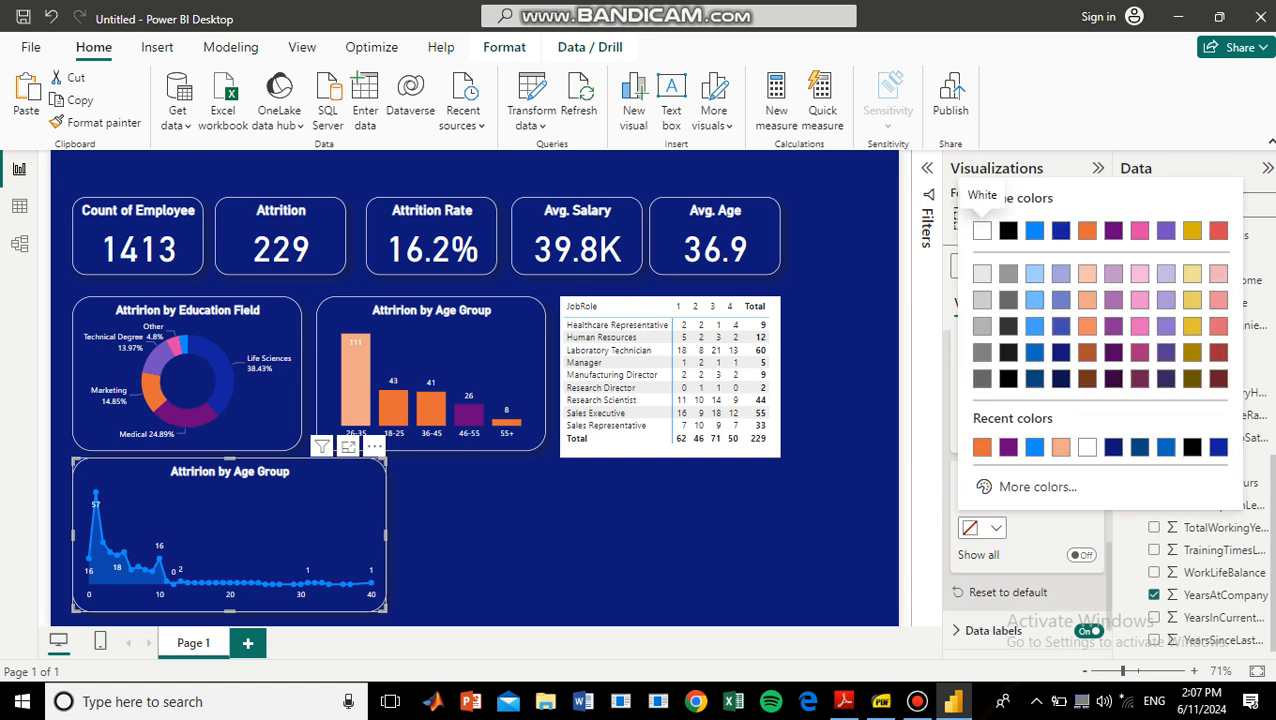
left_click(1085, 225)
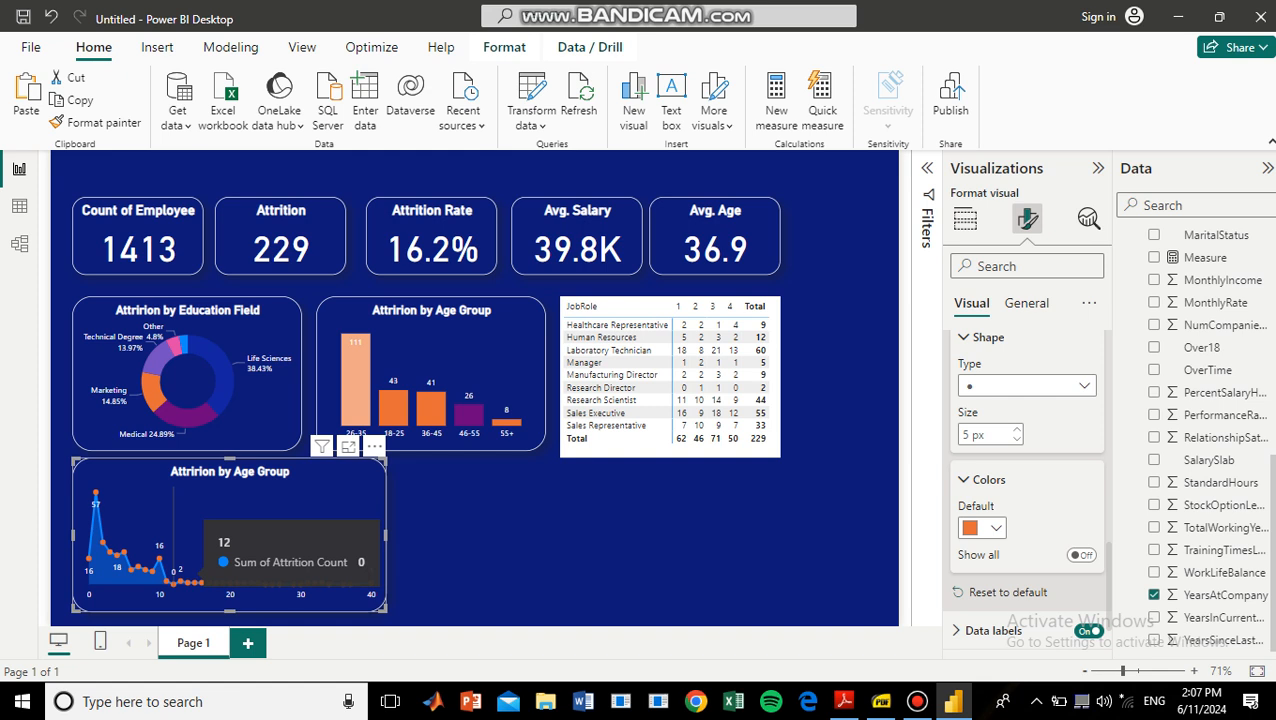
Filter the area chart to YearsAtCompany values less than 12 and apply the filter.
left_click(927, 168)
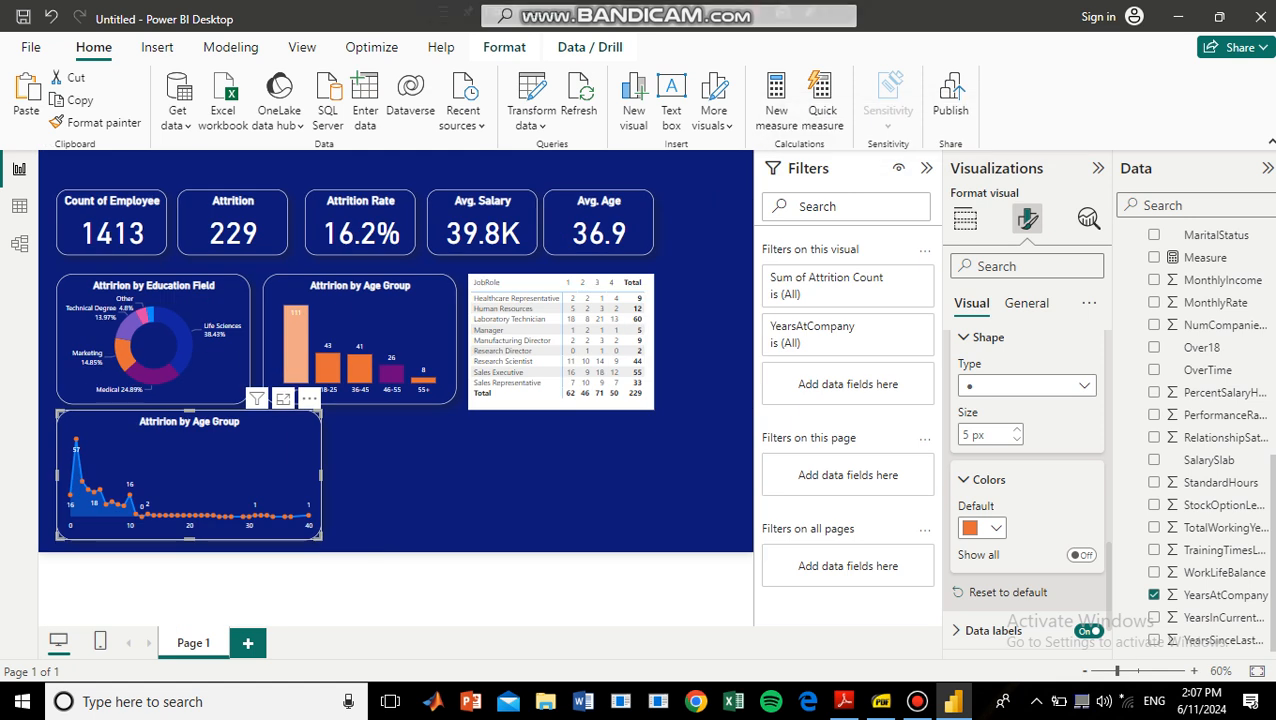
left_click(965, 219)
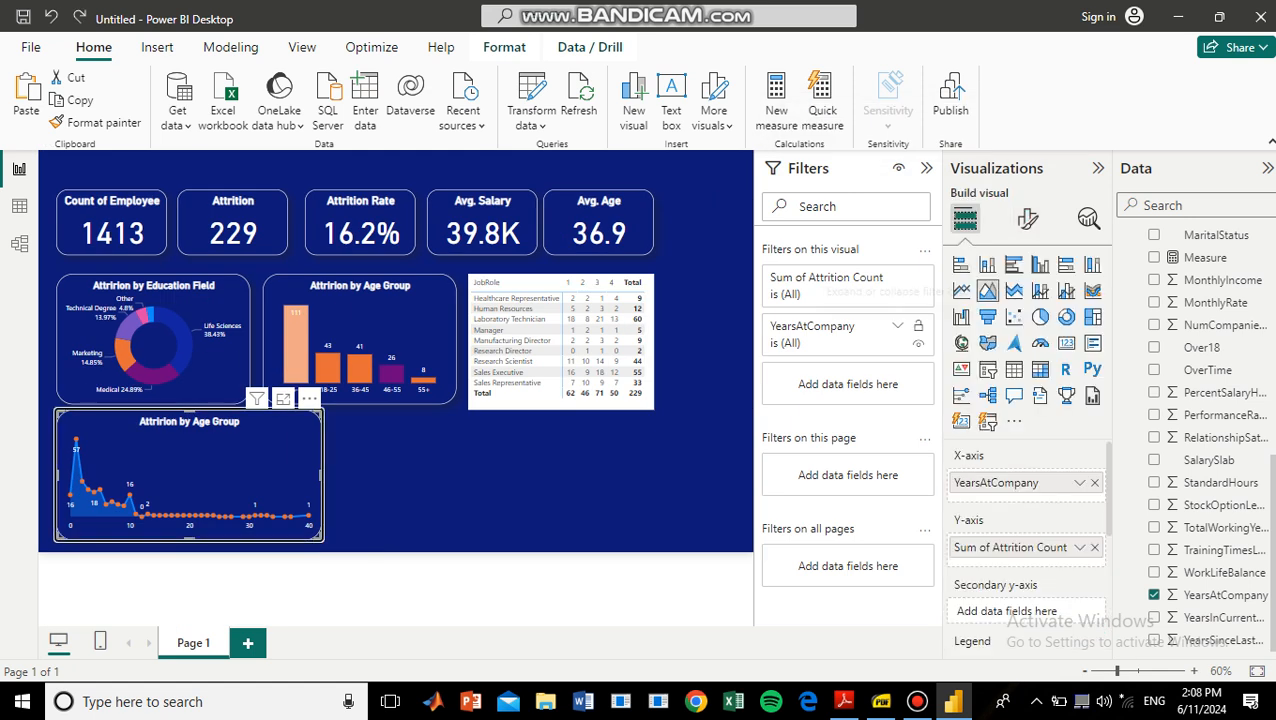
left_click(897, 326)
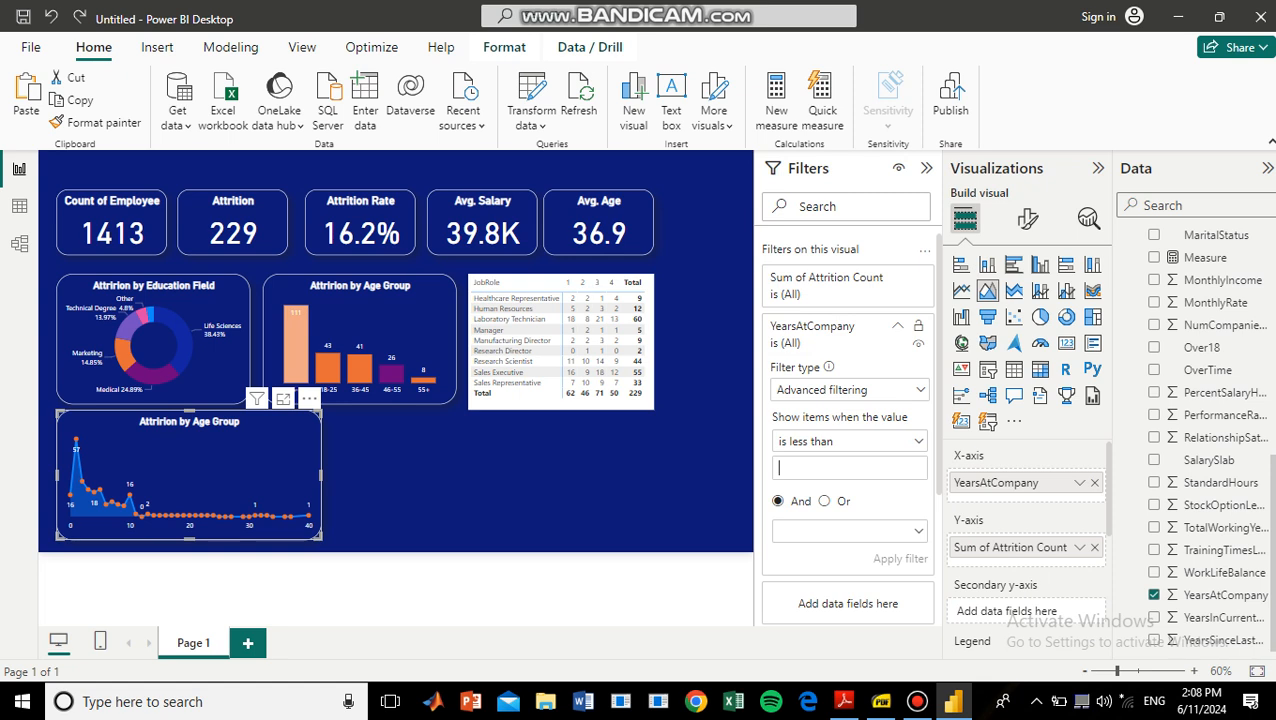
type("12")
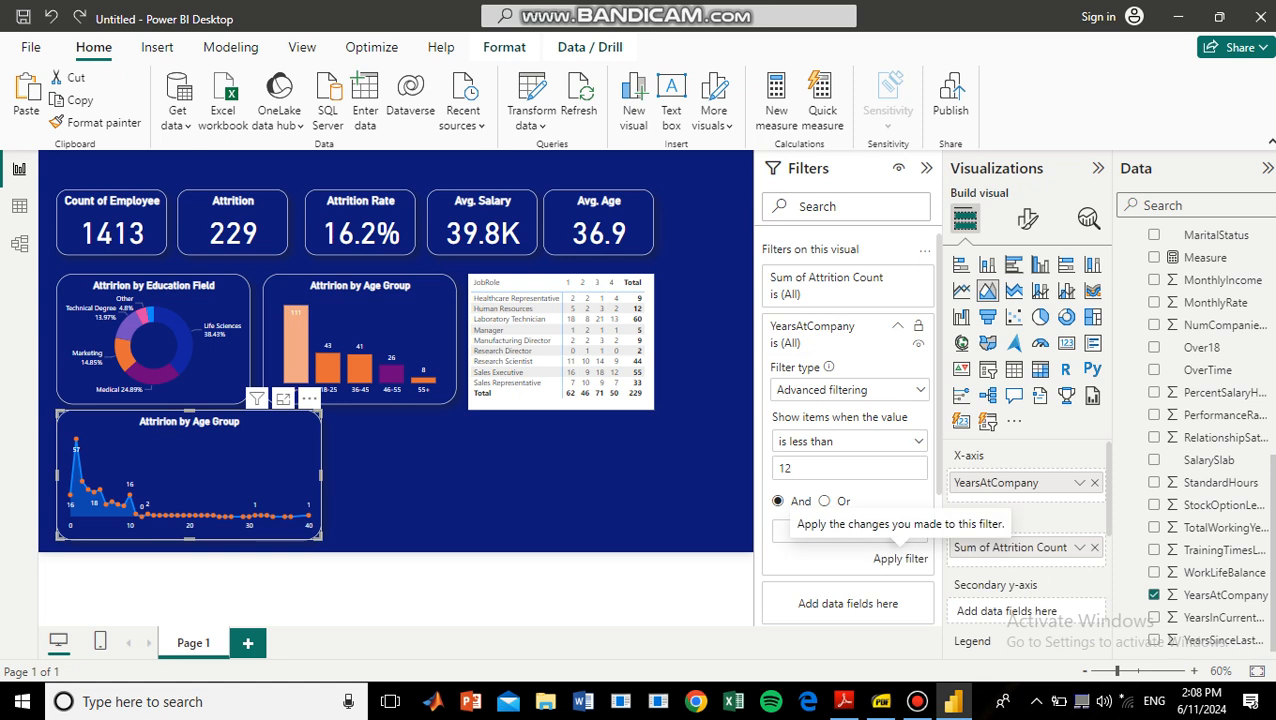
left_click(900, 558)
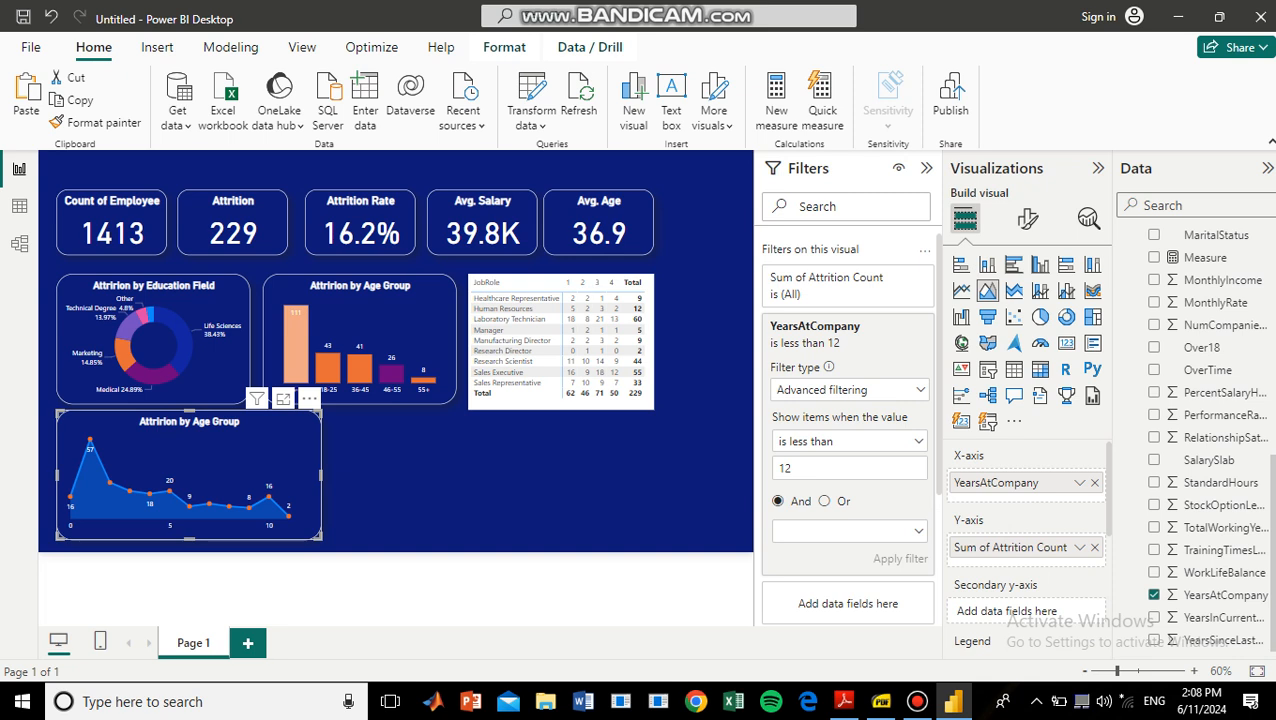
Change the area chart's title to "Years at Company" and leave no visual selected.
mouse_move(288, 512)
left_click(1027, 218)
left_click(1026, 302)
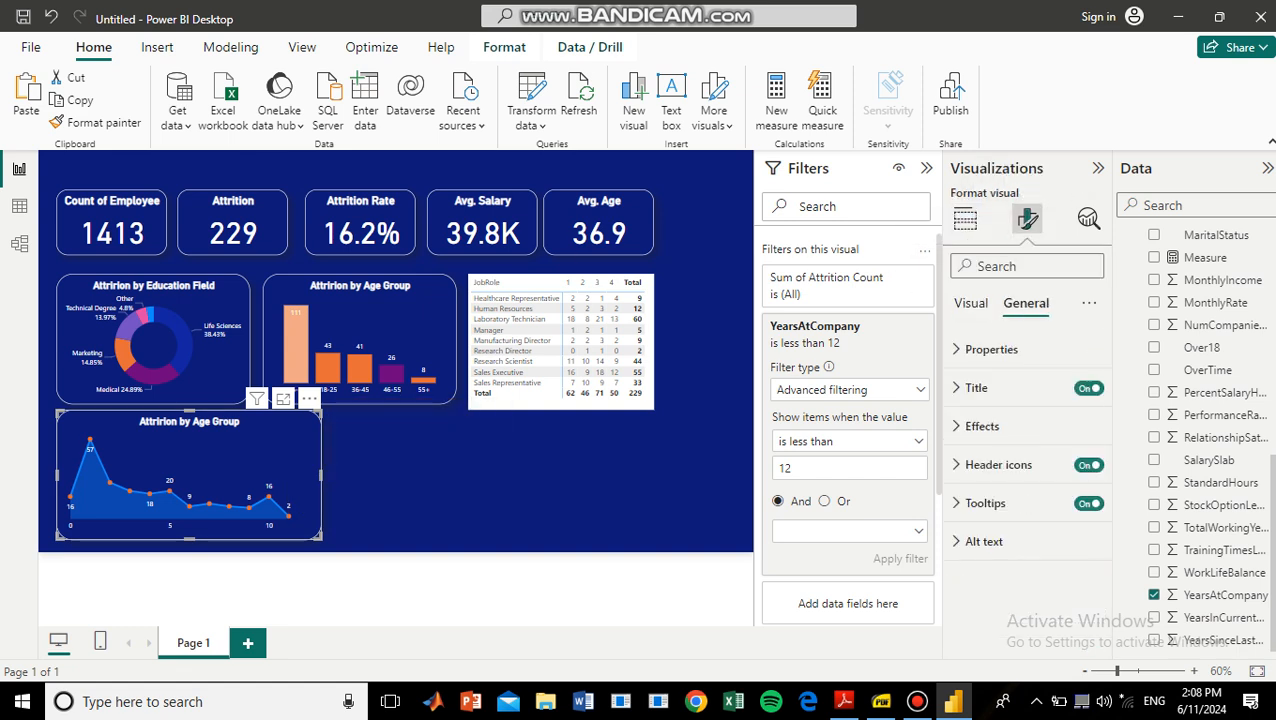
left_click(976, 387)
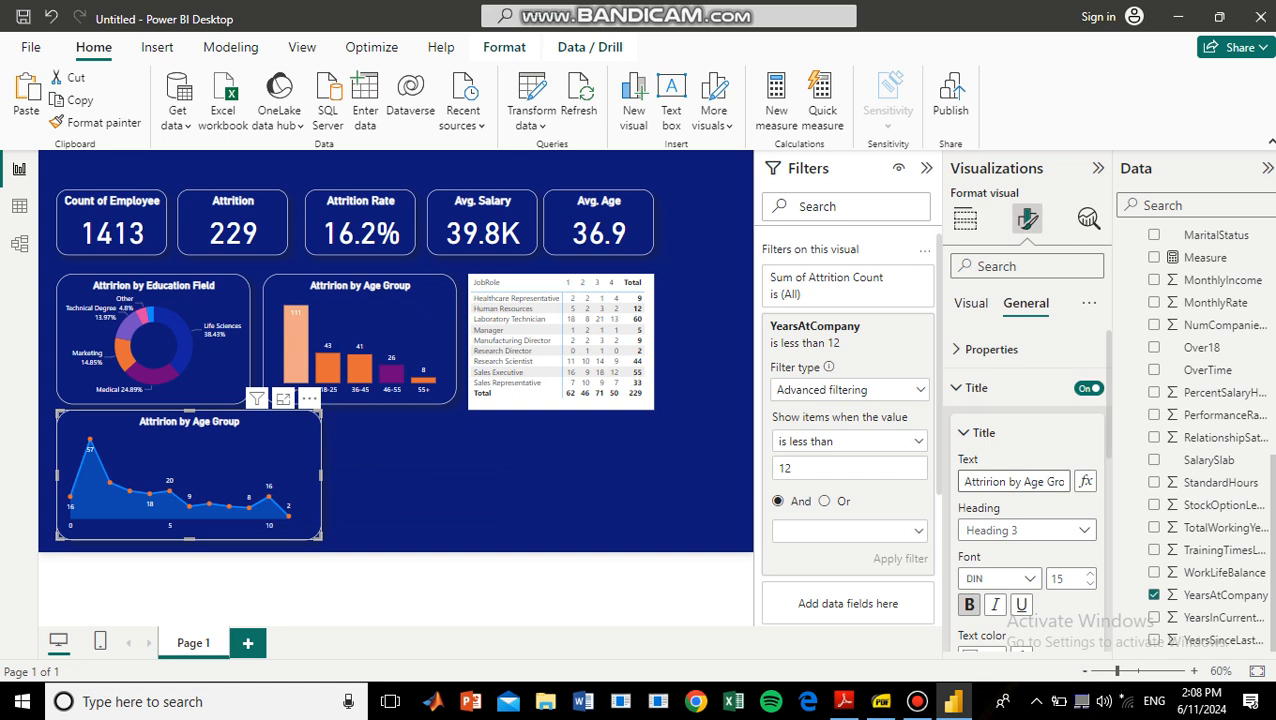
left_click(1052, 481)
key("Right")
key("Right")
key("Right")
key("Right")
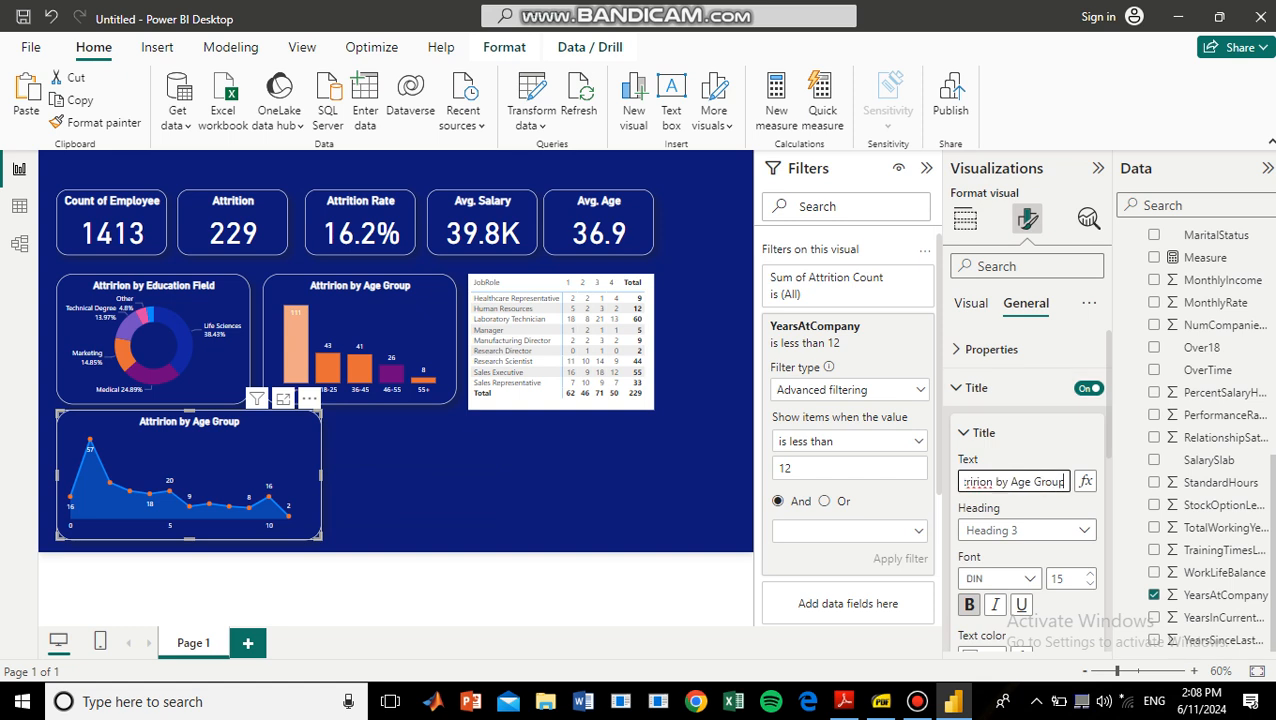
key("BackSpace")
key("BackSpace")
key("BackSpace")
key("BackSpace")
key("BackSpace")
key("BackSpace")
key("BackSpace")
key("BackSpace")
key("BackSpace")
key("BackSpace")
key("BackSpace")
key("BackSpace")
key("BackSpace")
key("BackSpace")
key("BackSpace")
key("BackSpace")
key("BackSpace")
key("BackSpace")
key("BackSpace")
key("BackSpace")
type("Years")
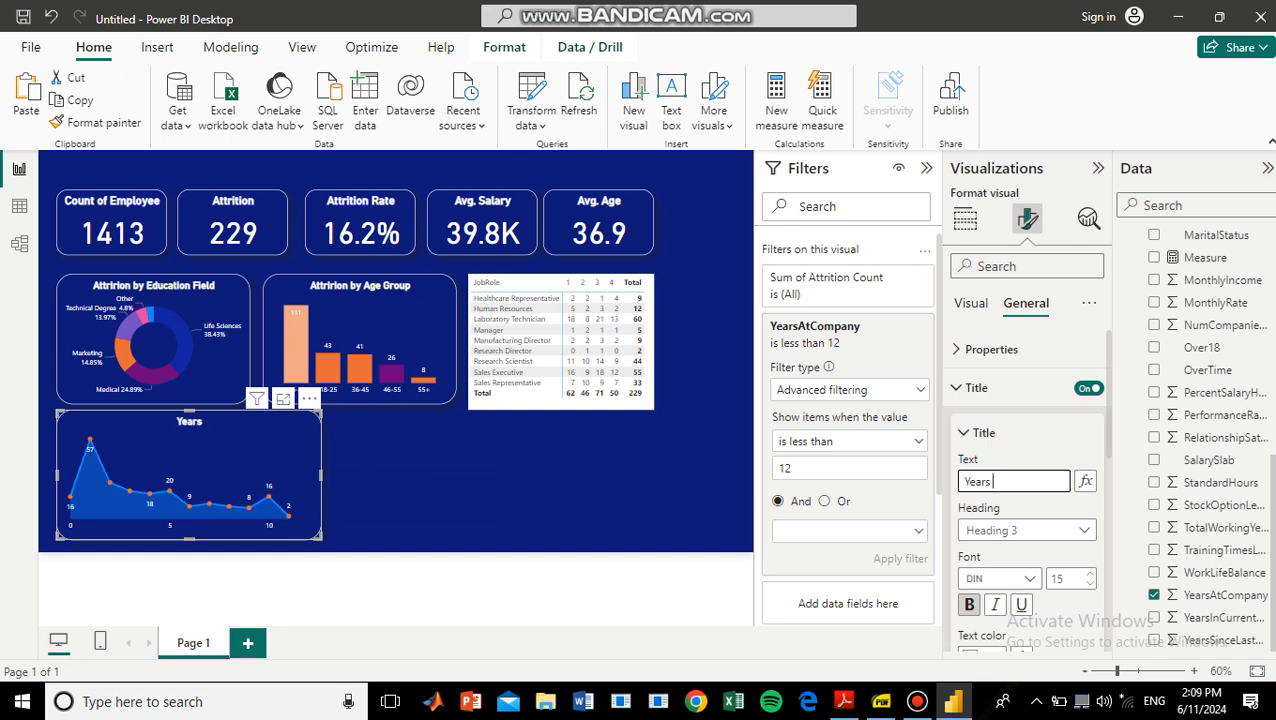
type(" at Company")
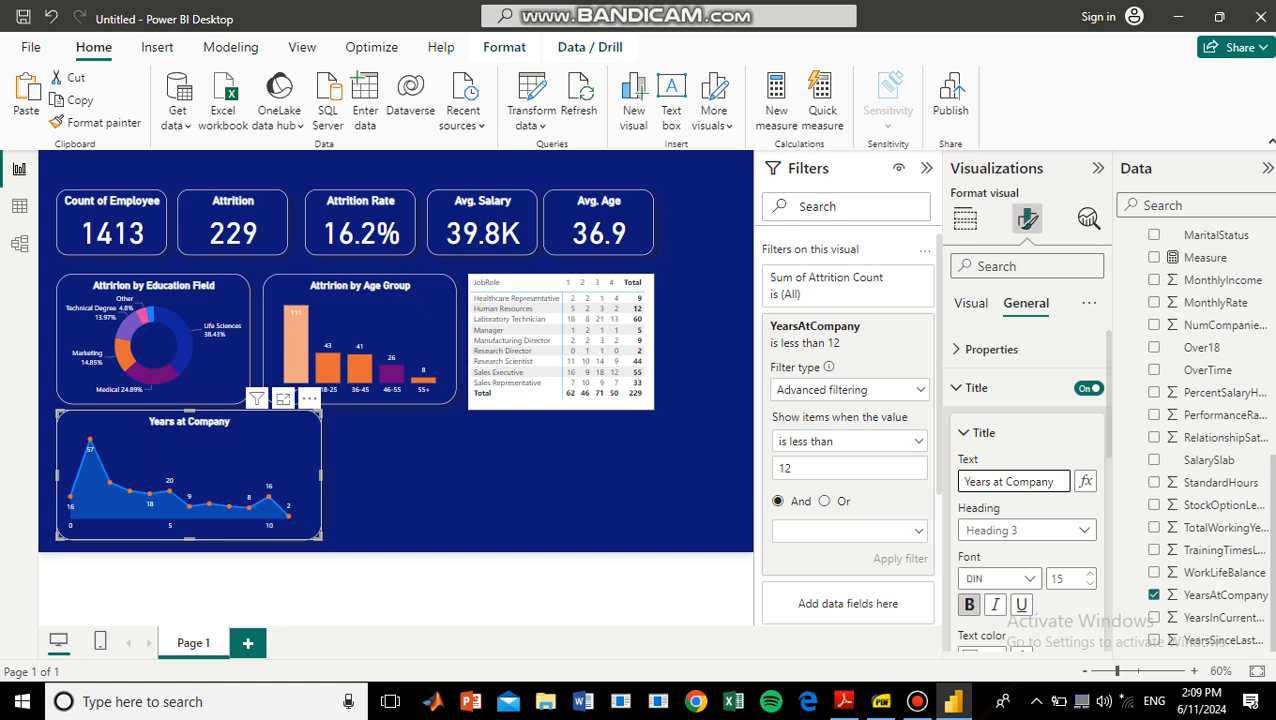
left_click(500, 480)
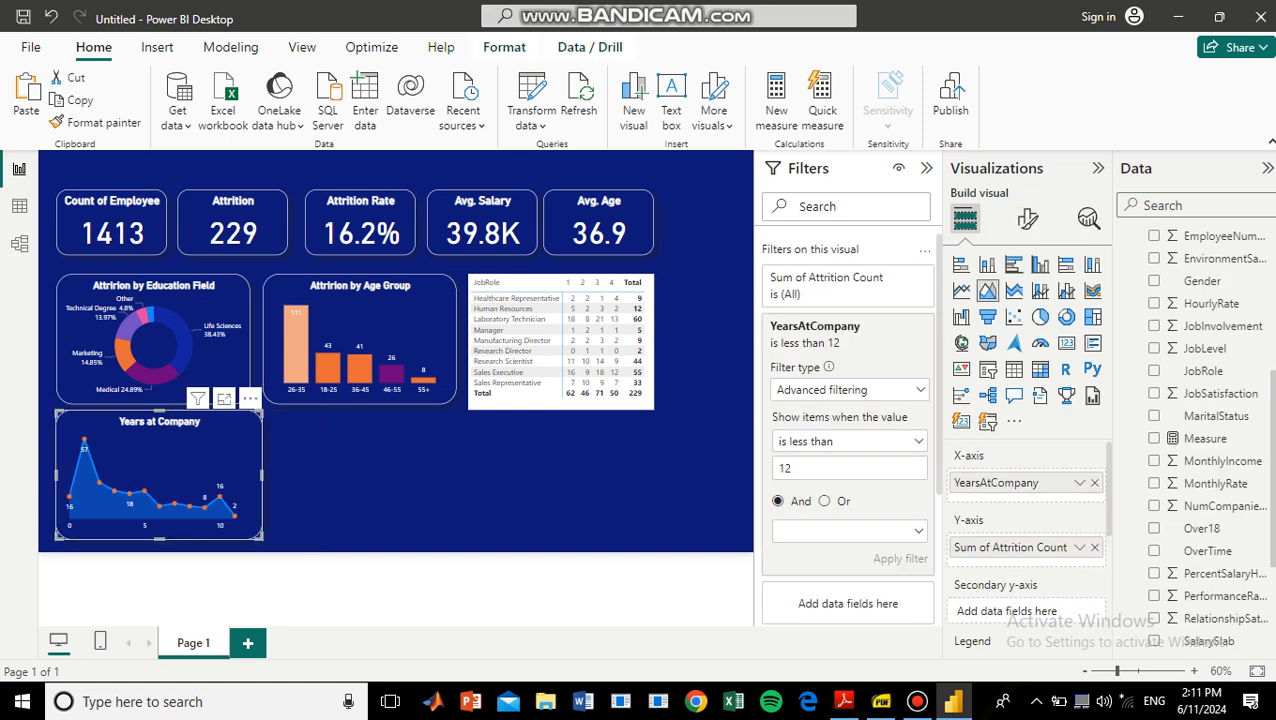
Duplicate the age group column chart and place the copy beside the Years at Company chart.
left_click(561, 341)
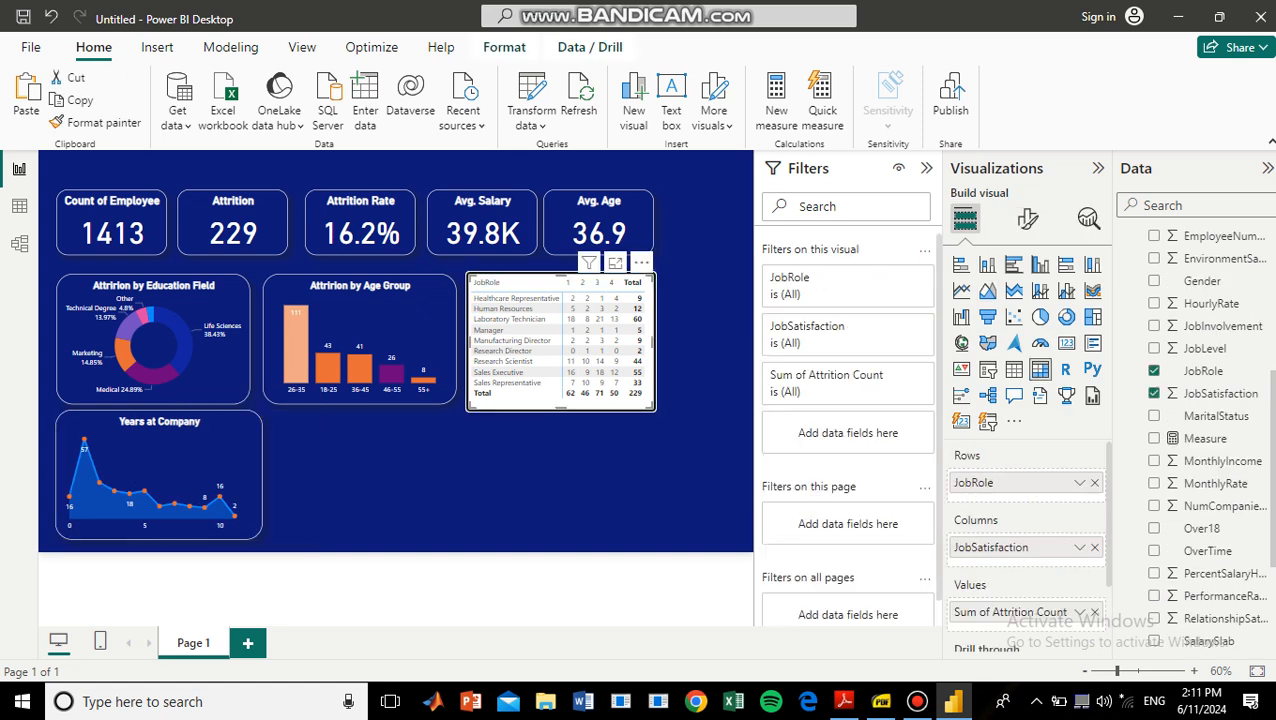
left_click(235, 428)
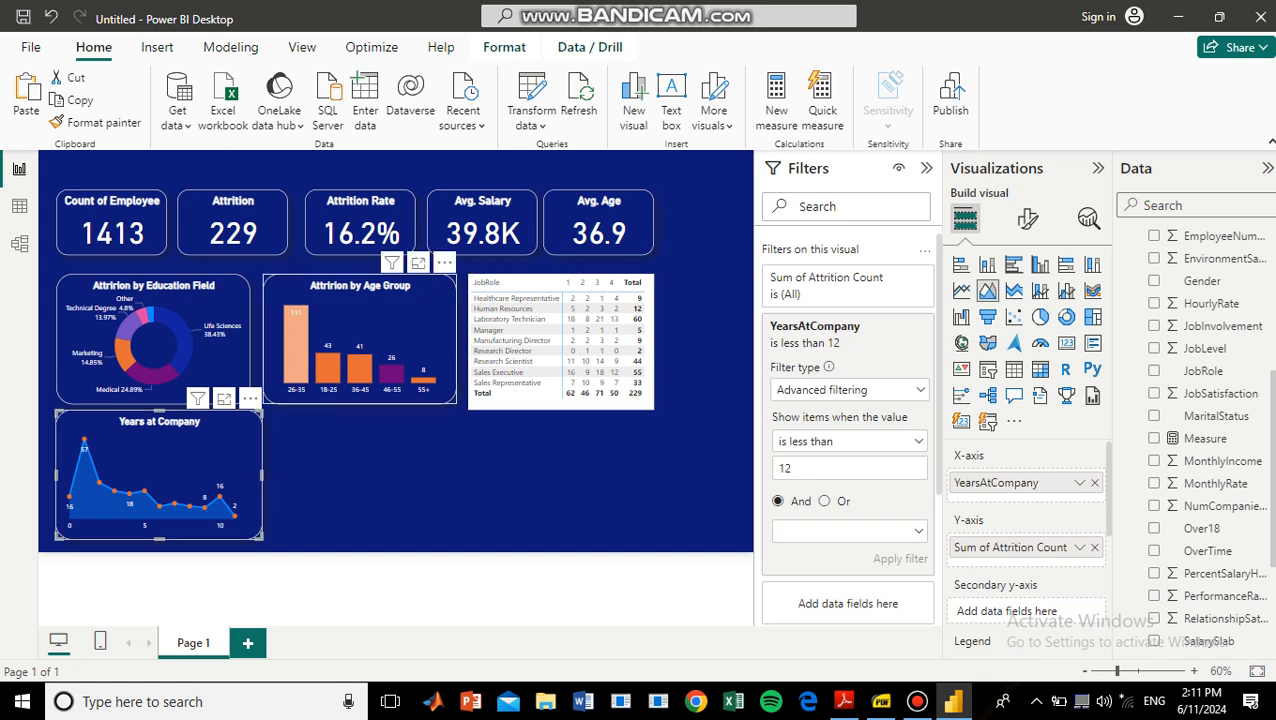
left_click(418, 320)
key("ctrl+v")
left_click_drag(418, 320, 423, 461)
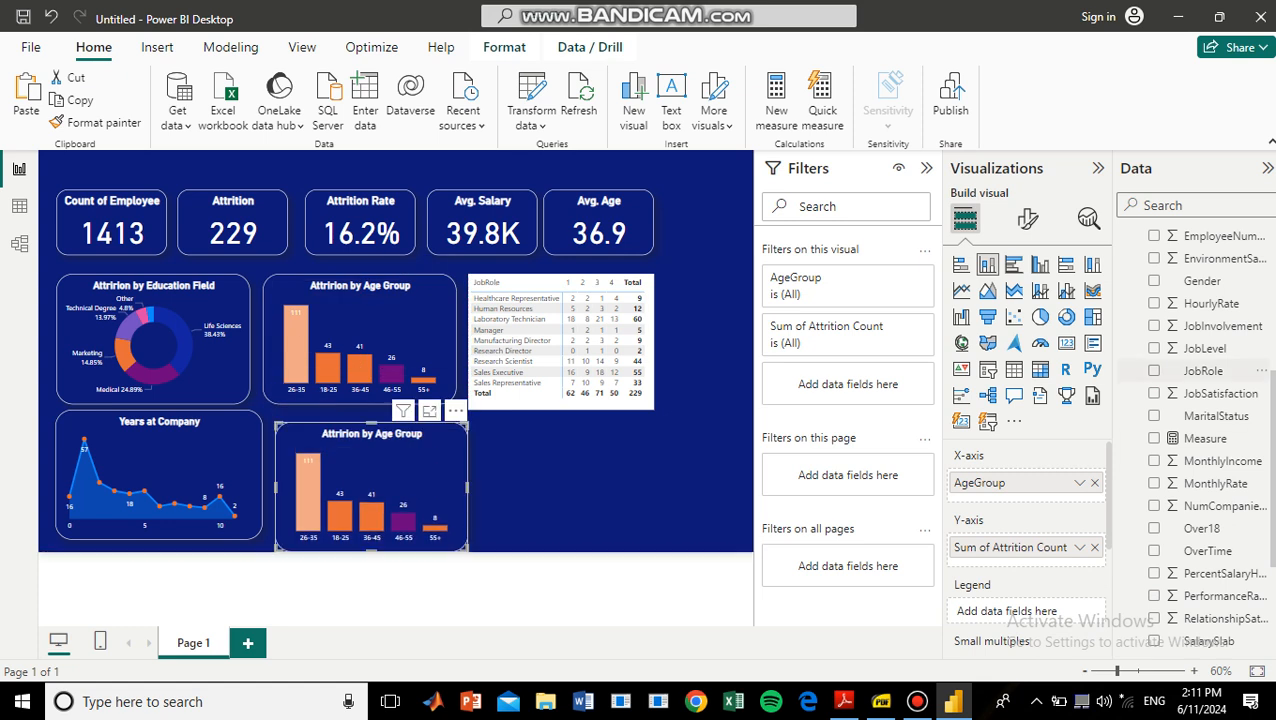
Replace AgeGroup with JobRole on the copied chart's X-axis and convert it to a stacked bar chart.
left_click_drag(1200, 370, 1020, 495)
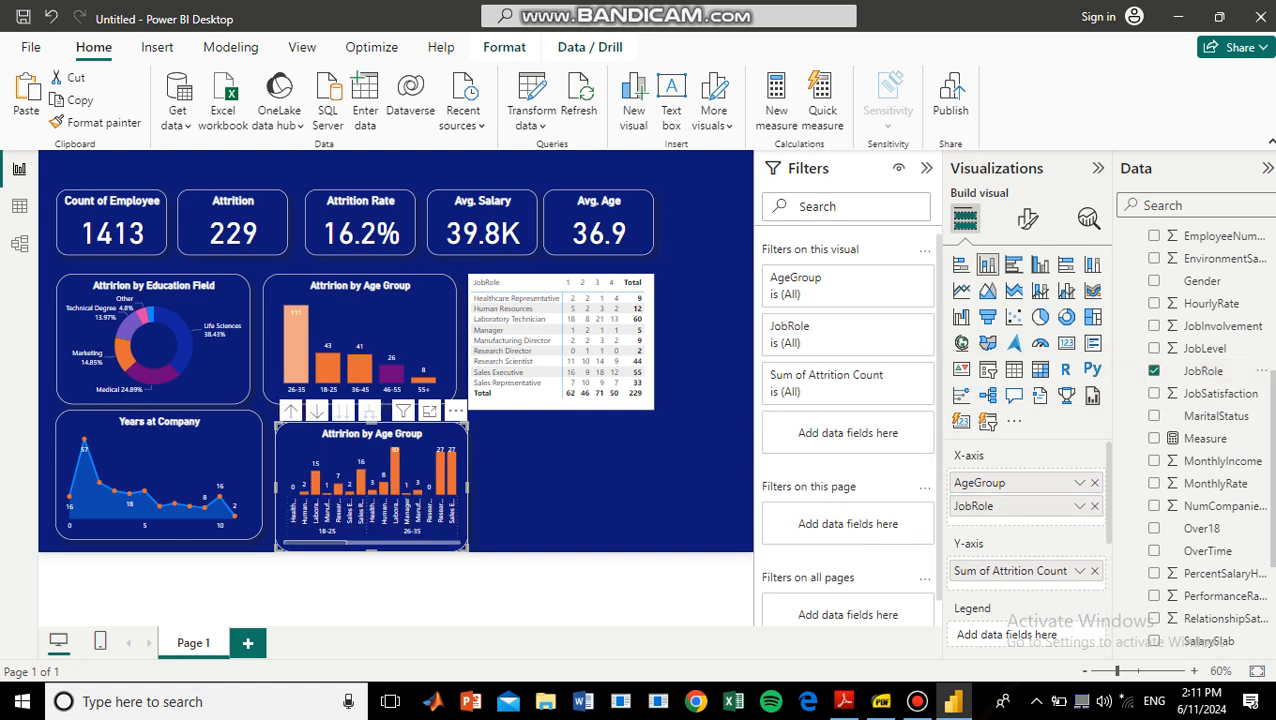
left_click_drag(786, 483, 786, 483)
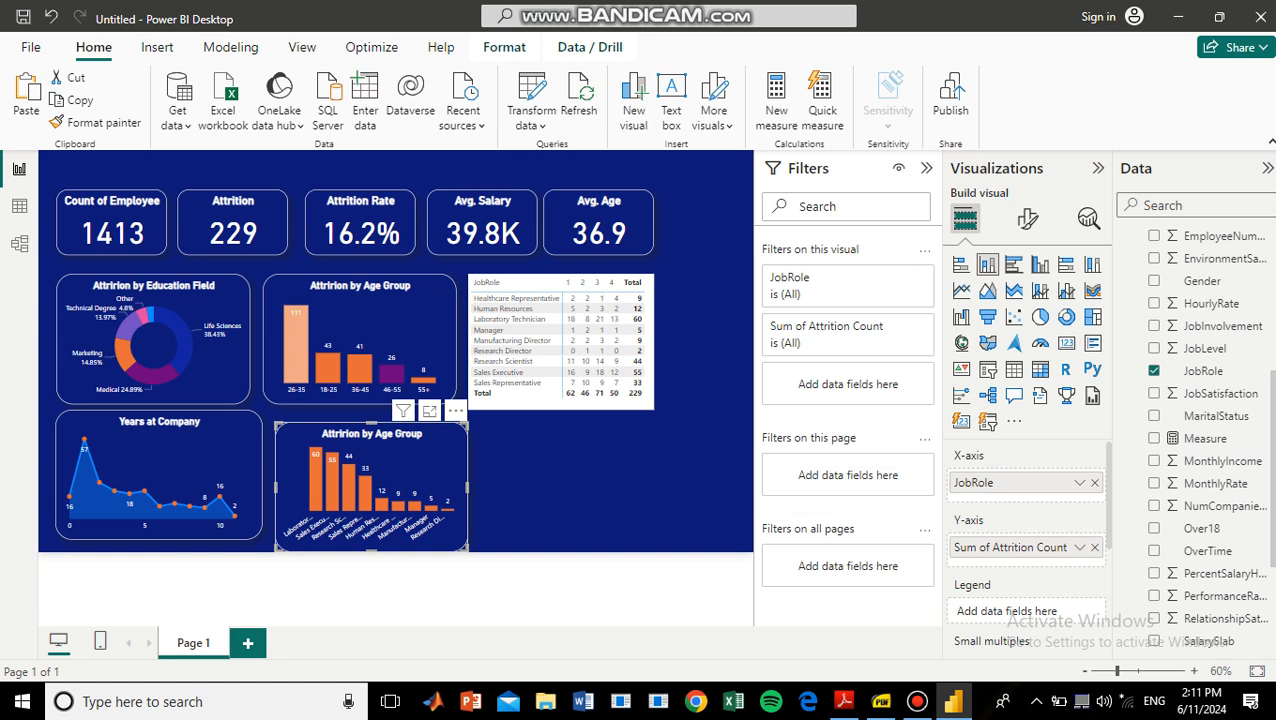
left_click(960, 263)
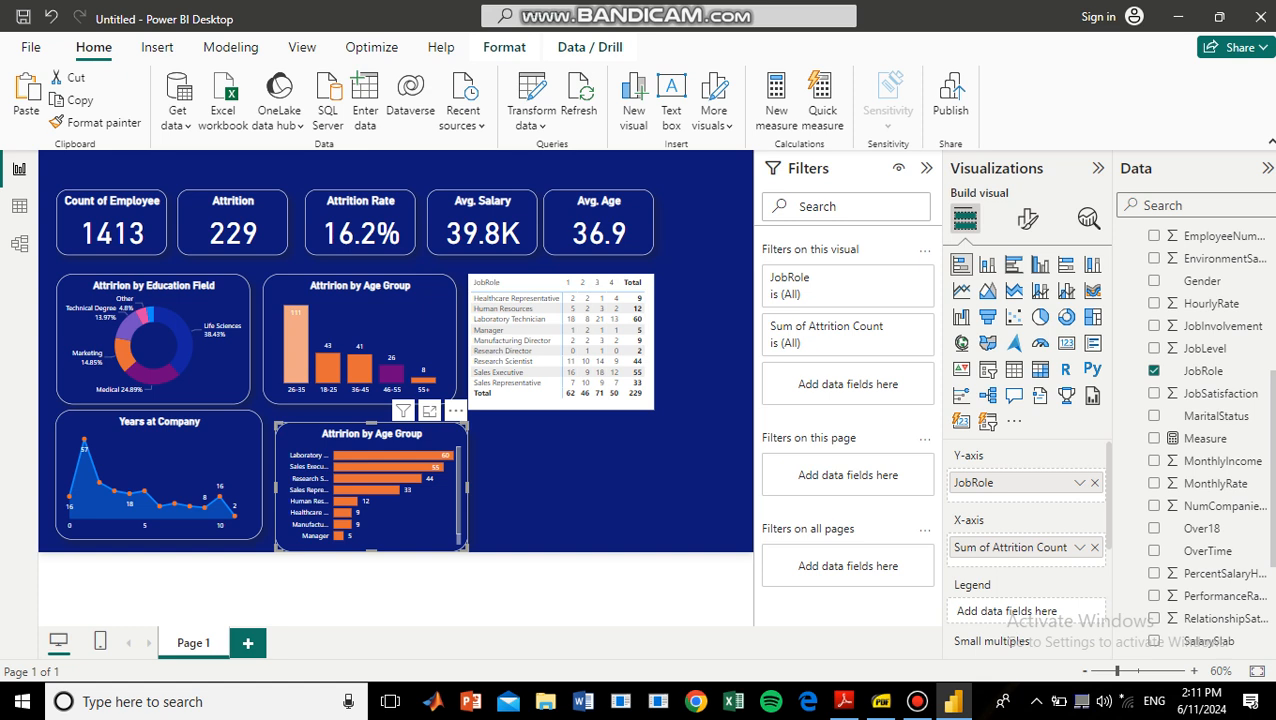
scroll(370, 490, "down", 1)
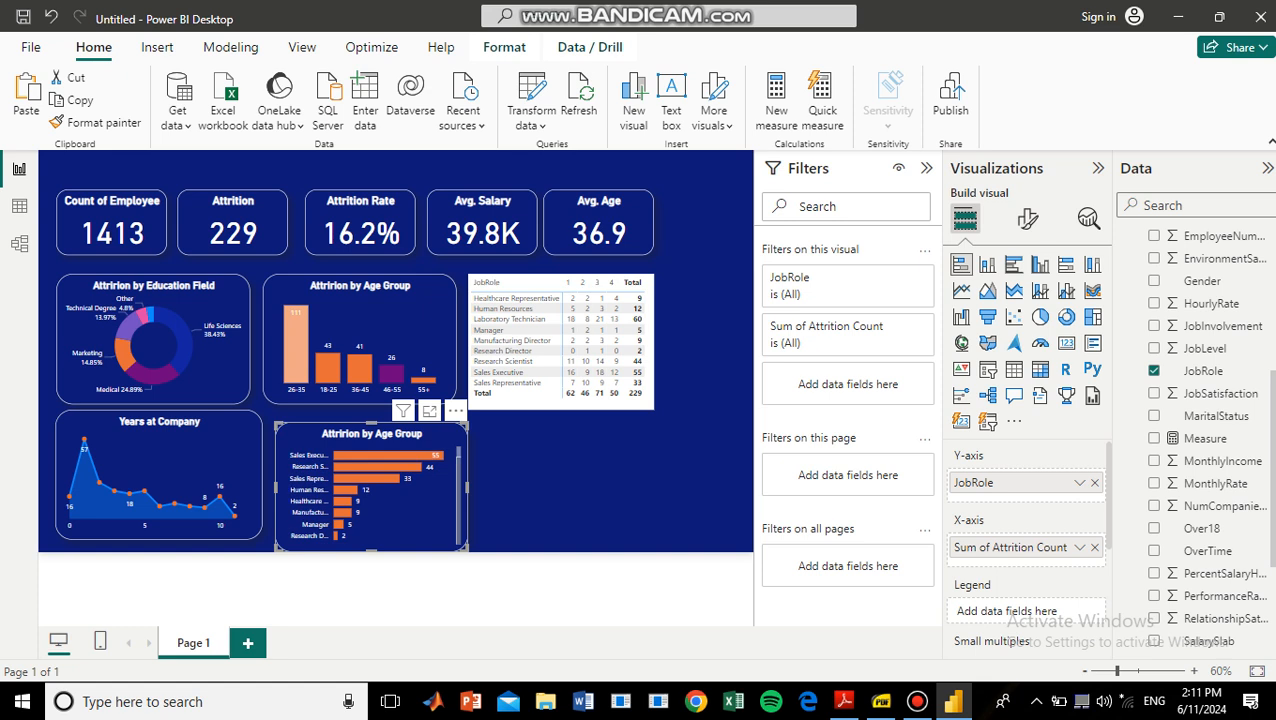
scroll(370, 490, "up", 1)
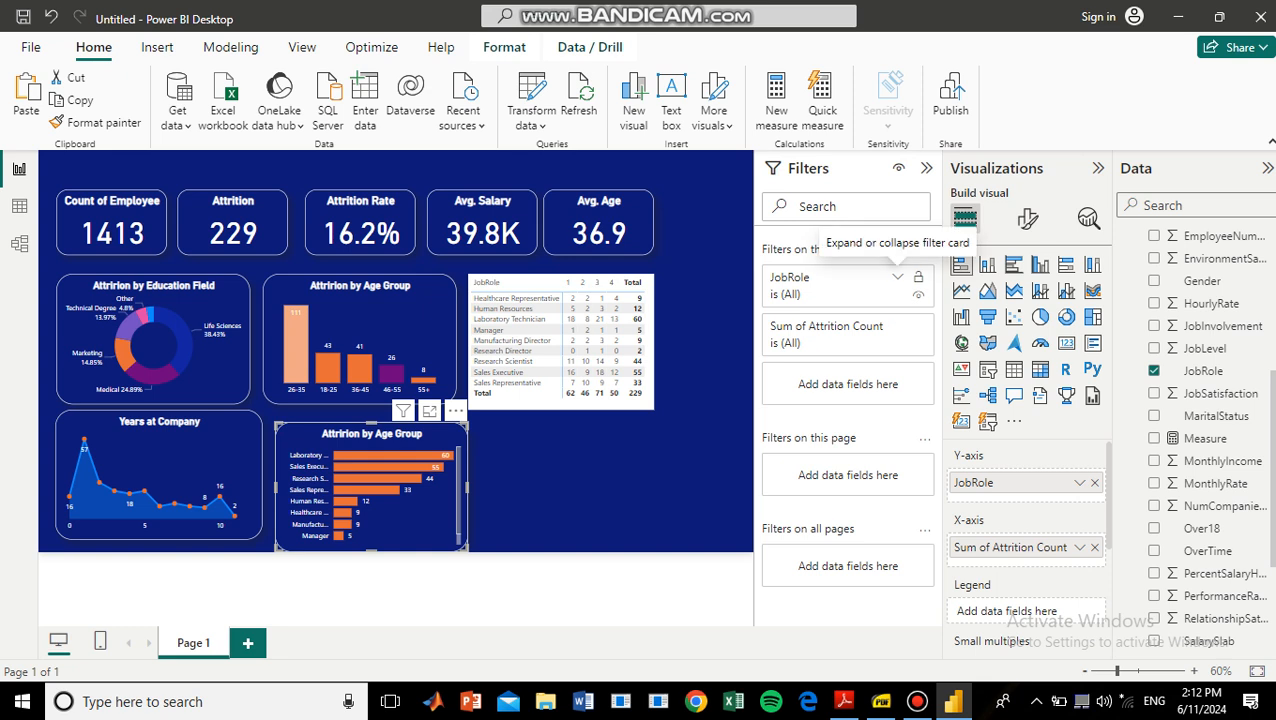
Apply a Top N filter on JobRole to the bar chart, showing the top 5 by Sum of Attrition Count.
left_click(897, 277)
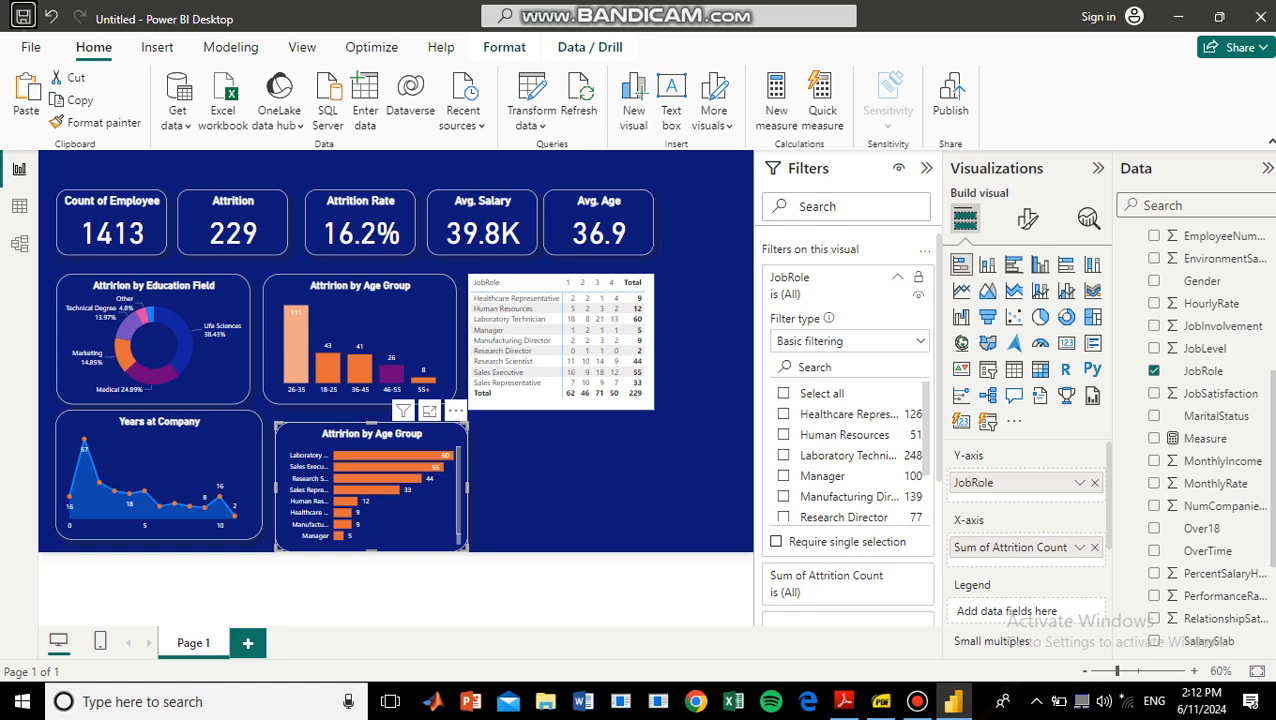
left_click(880, 341)
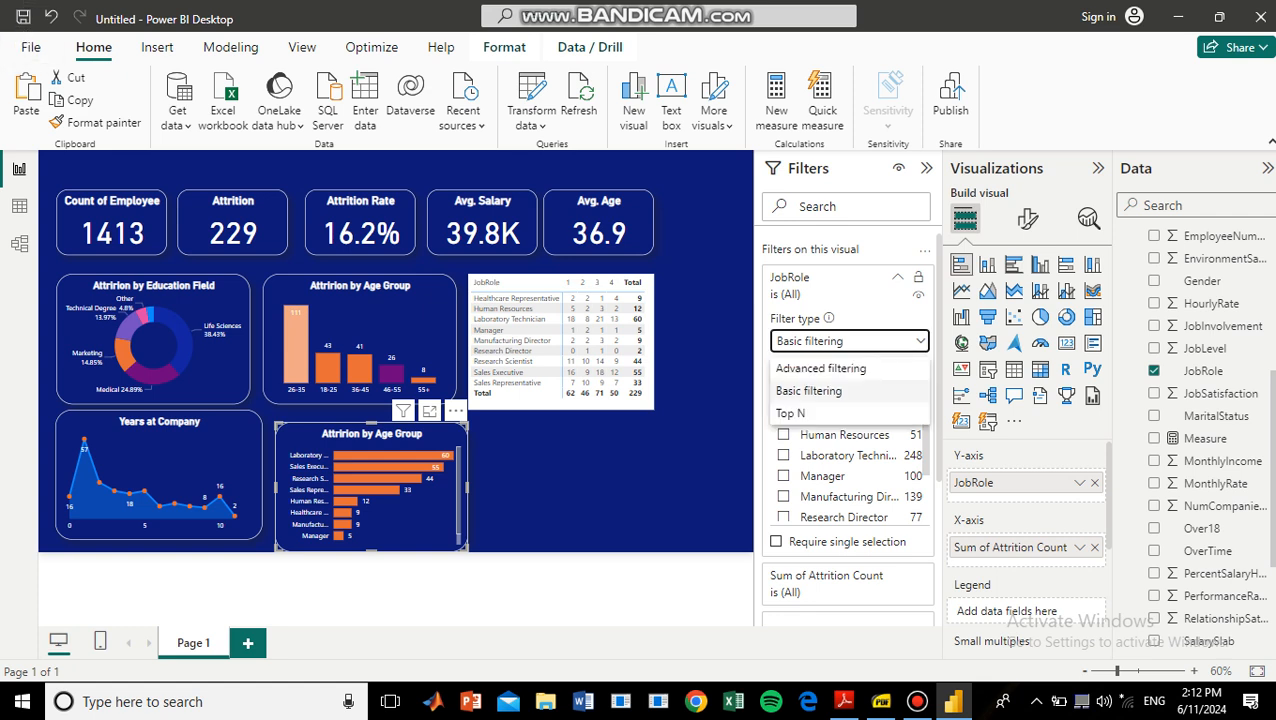
left_click(792, 413)
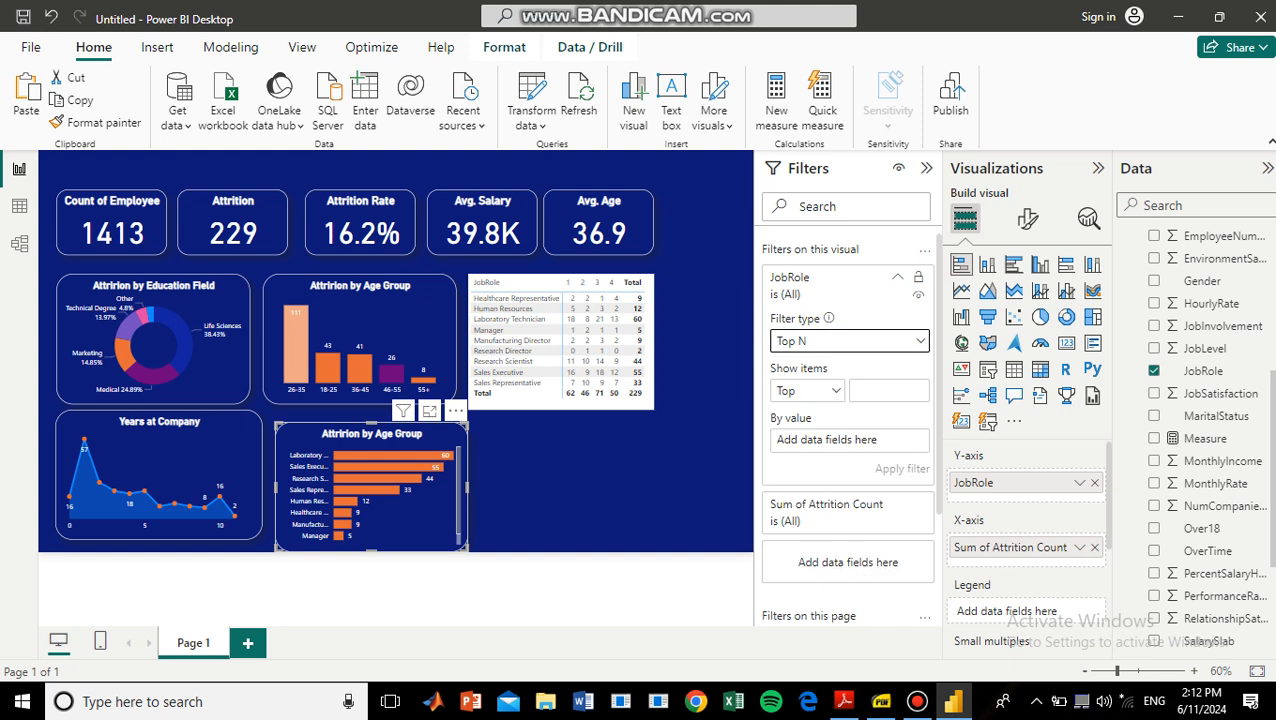
left_click(880, 391)
type("5")
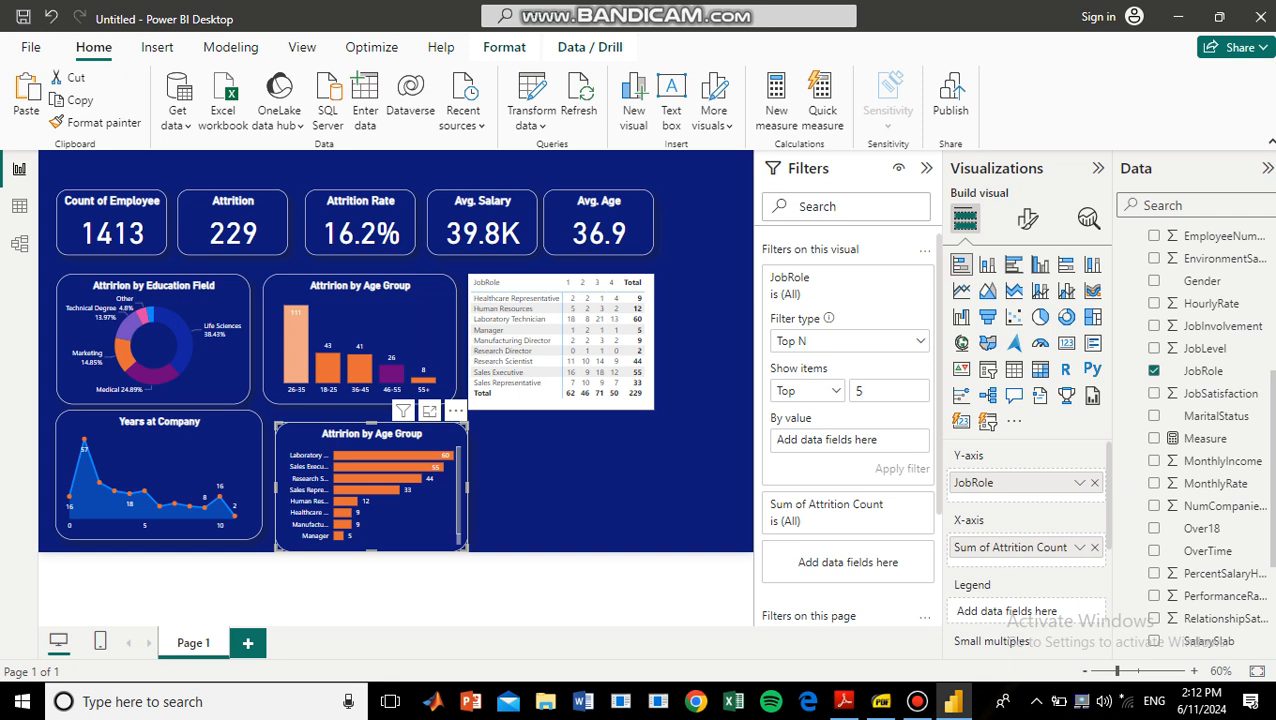
scroll(1207, 435, "up", 5)
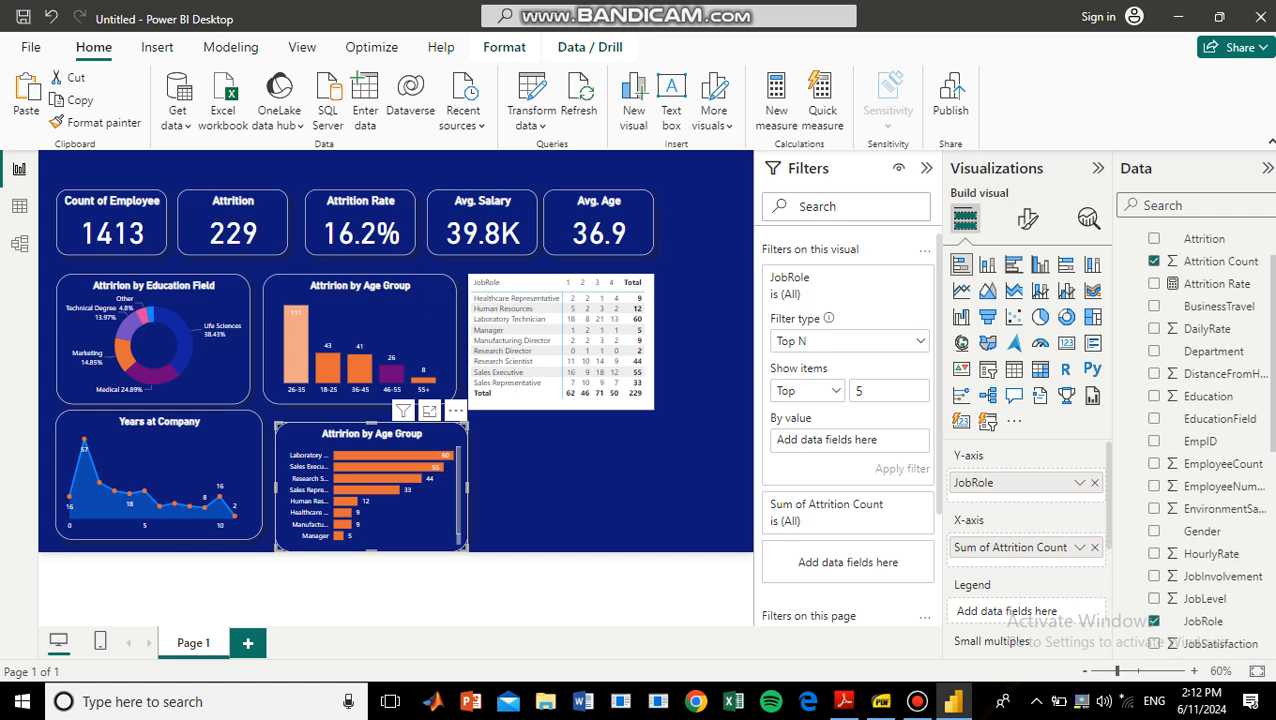
left_click_drag(1215, 297, 824, 440)
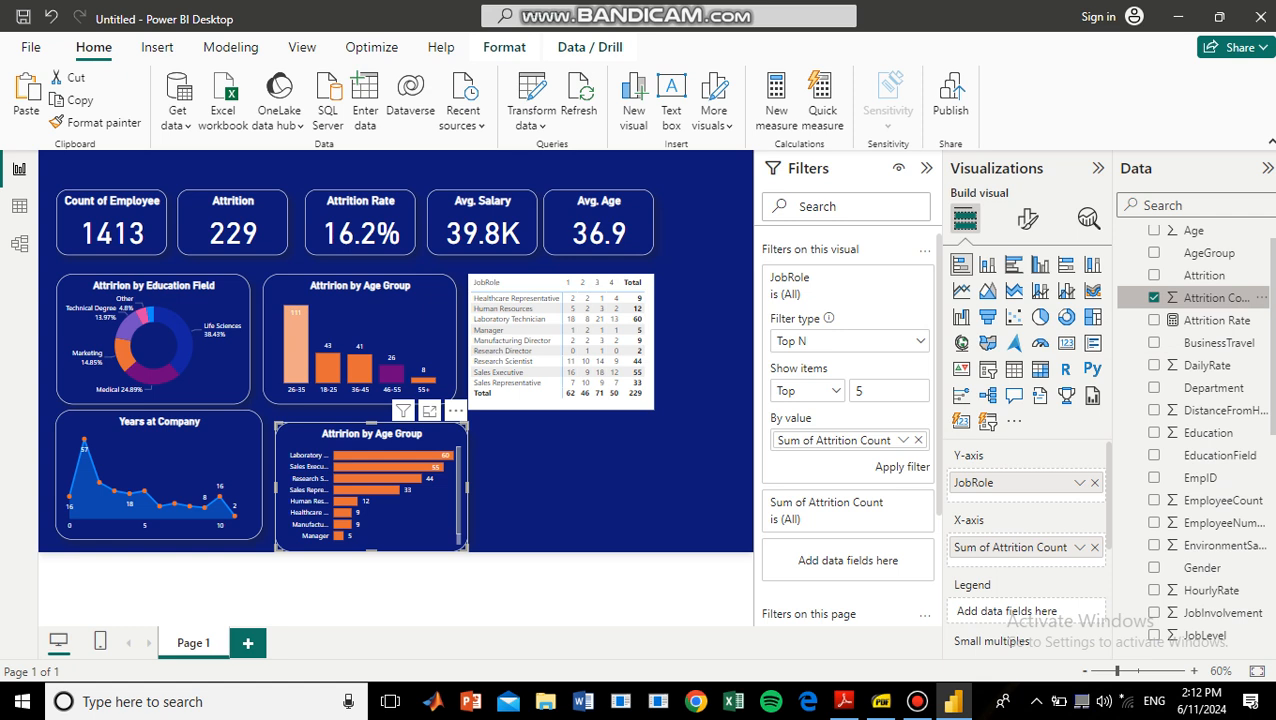
left_click(902, 466)
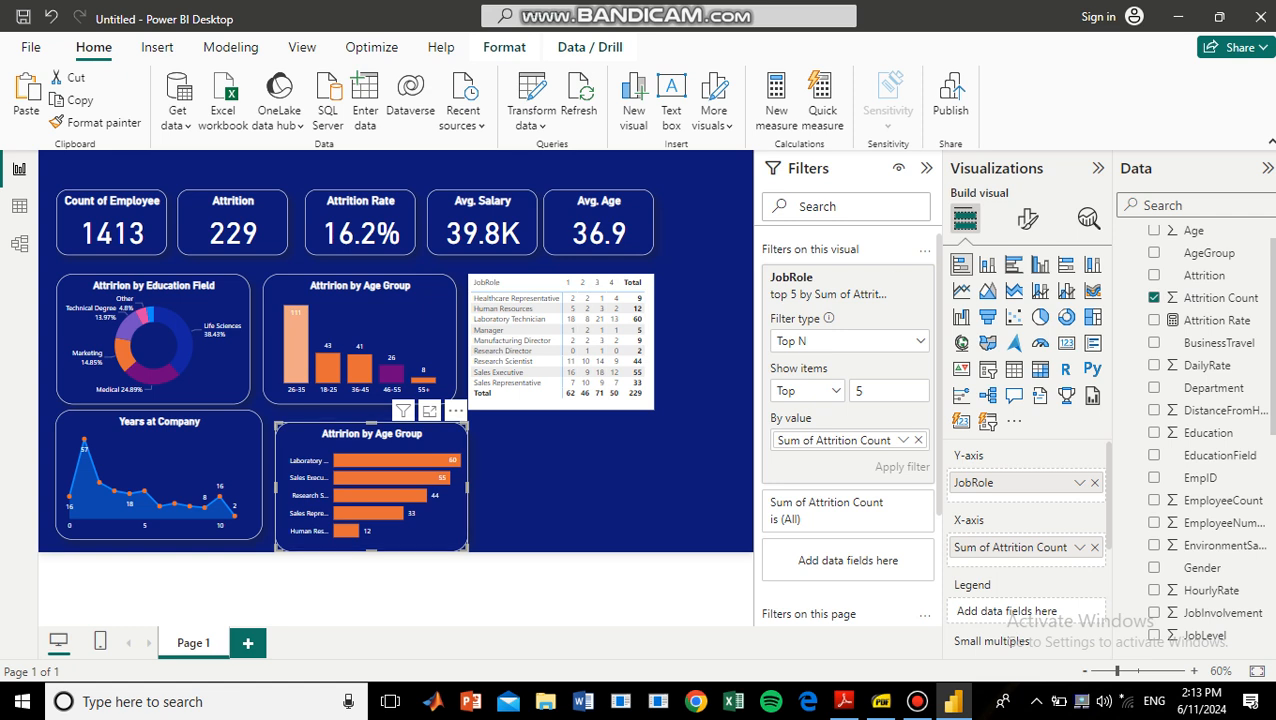
Change the job role bar chart's title to "Attririon by Job role" and leave no visual selected.
left_click(1027, 218)
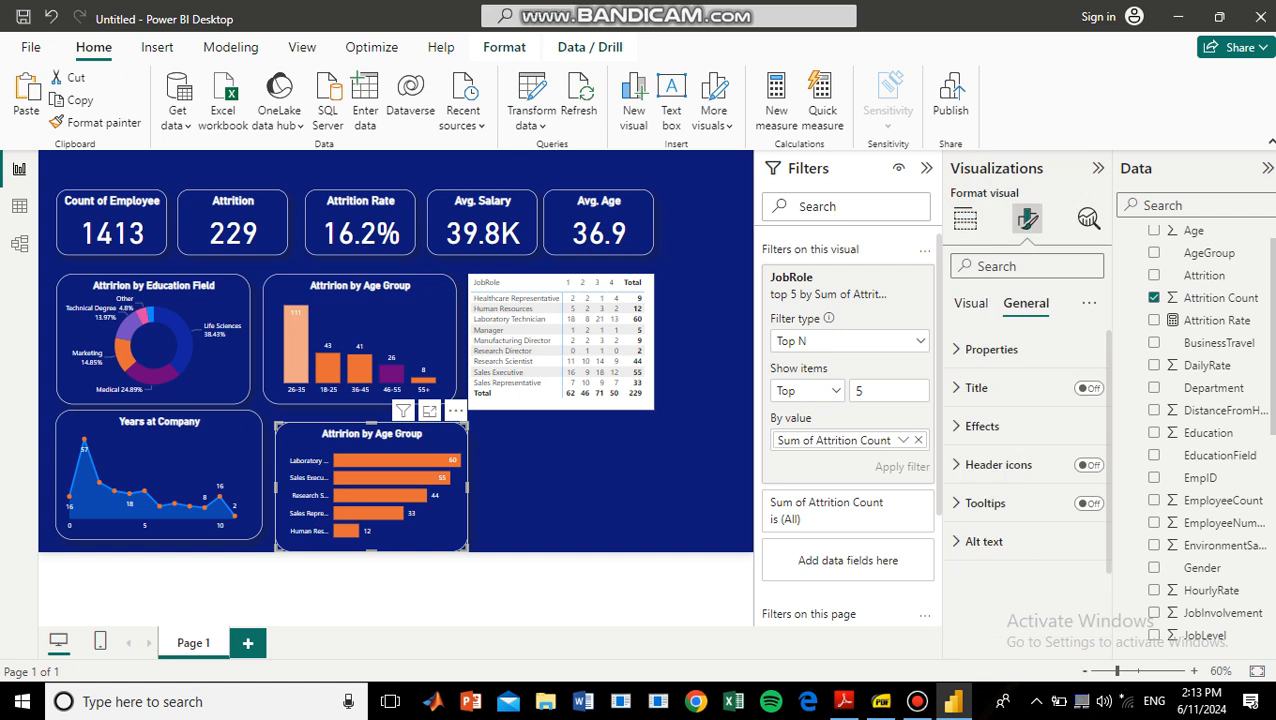
left_click(976, 387)
left_click(1062, 481)
key("End")
key("BackSpace")
key("BackSpace")
key("BackSpace")
key("BackSpace")
key("BackSpace")
key("BackSpace")
key("BackSpace")
key("BackSpace")
key("BackSpace")
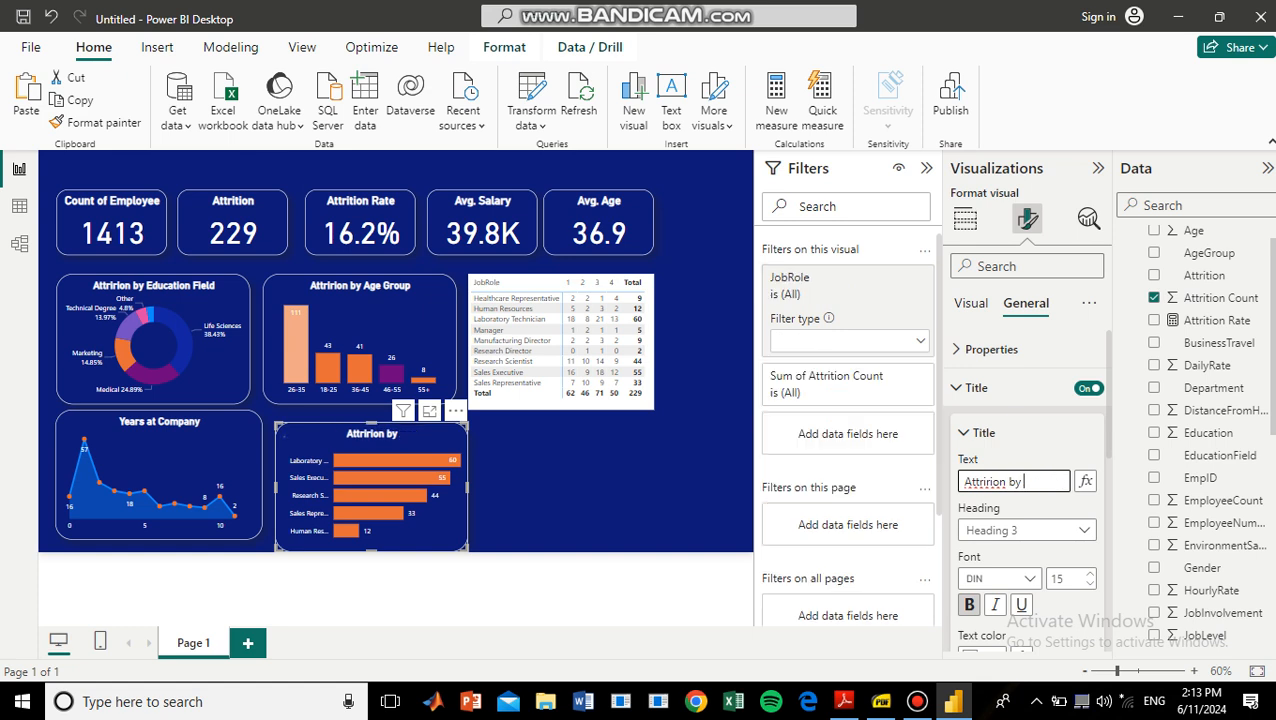
type("Job role")
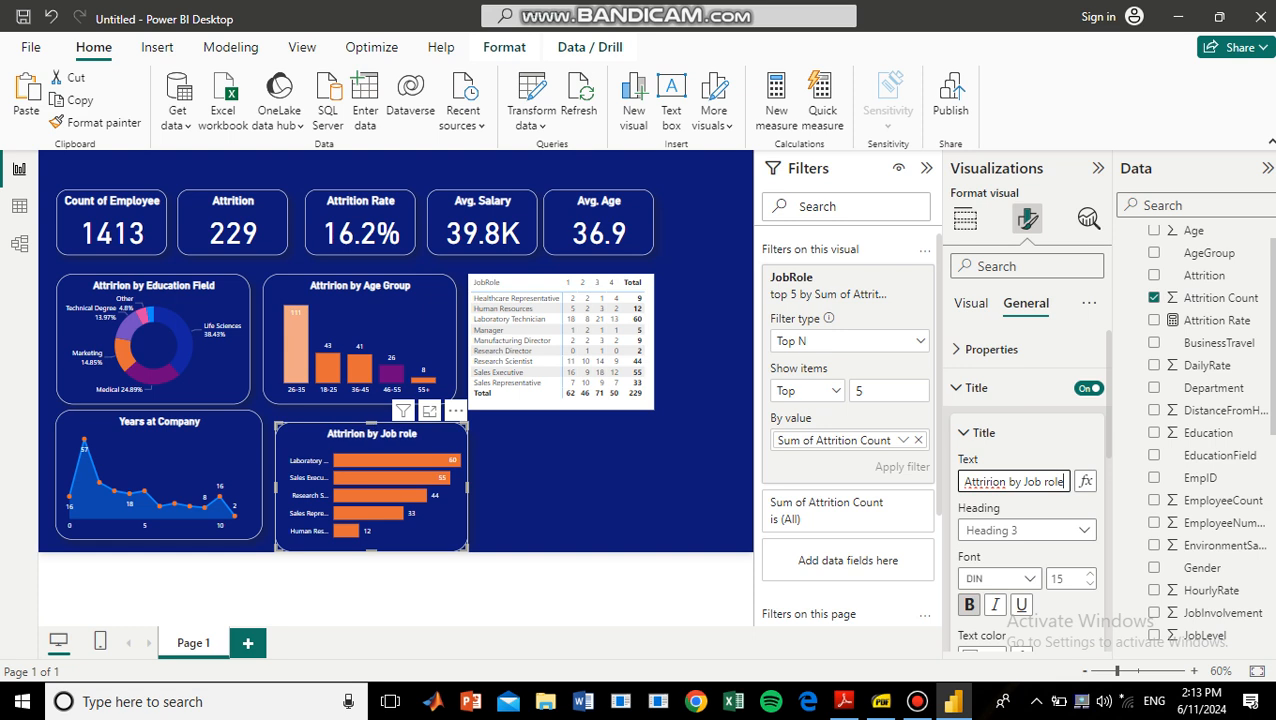
left_click(592, 482)
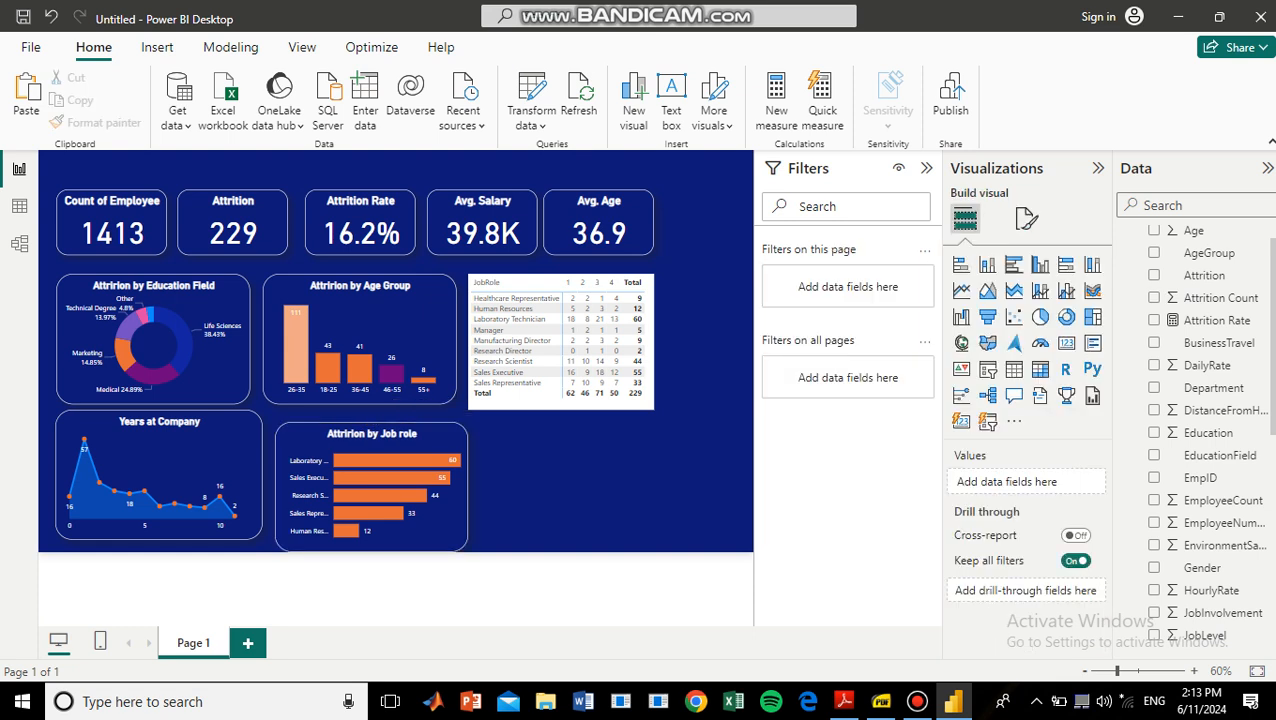
Duplicate the job role bar chart and place the copy directly beside the original.
left_click(180, 455)
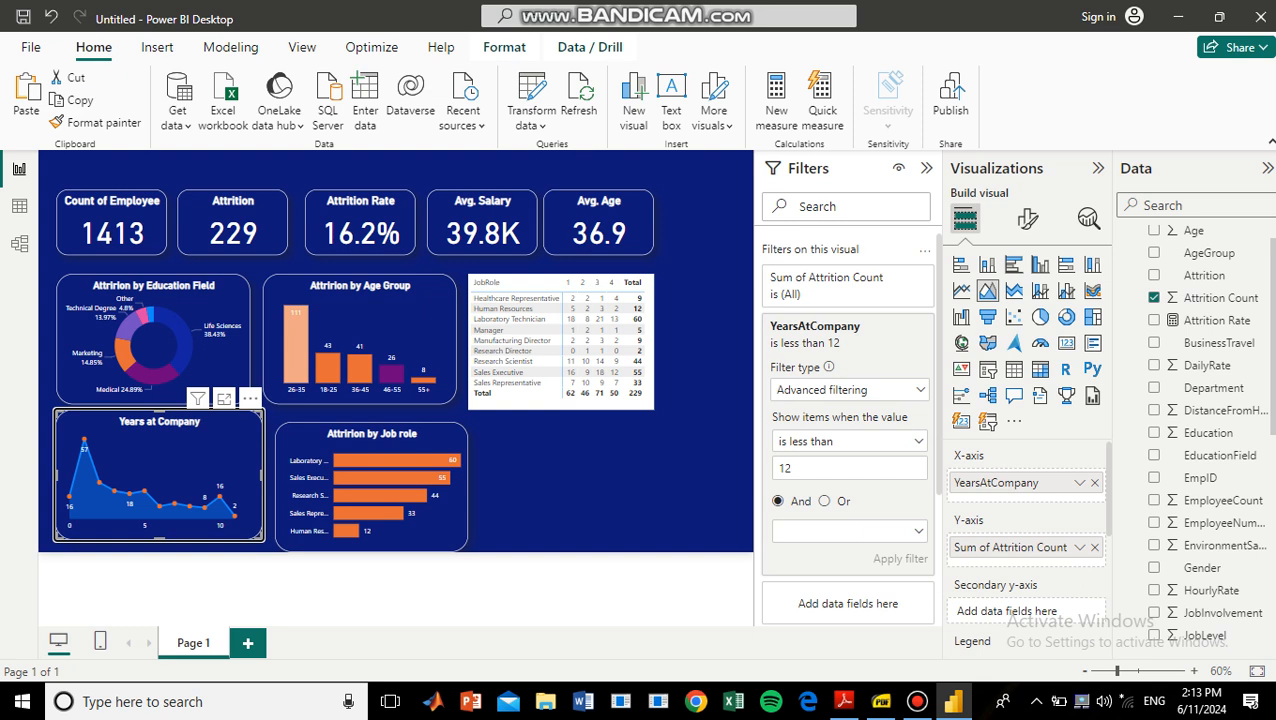
left_click(420, 514)
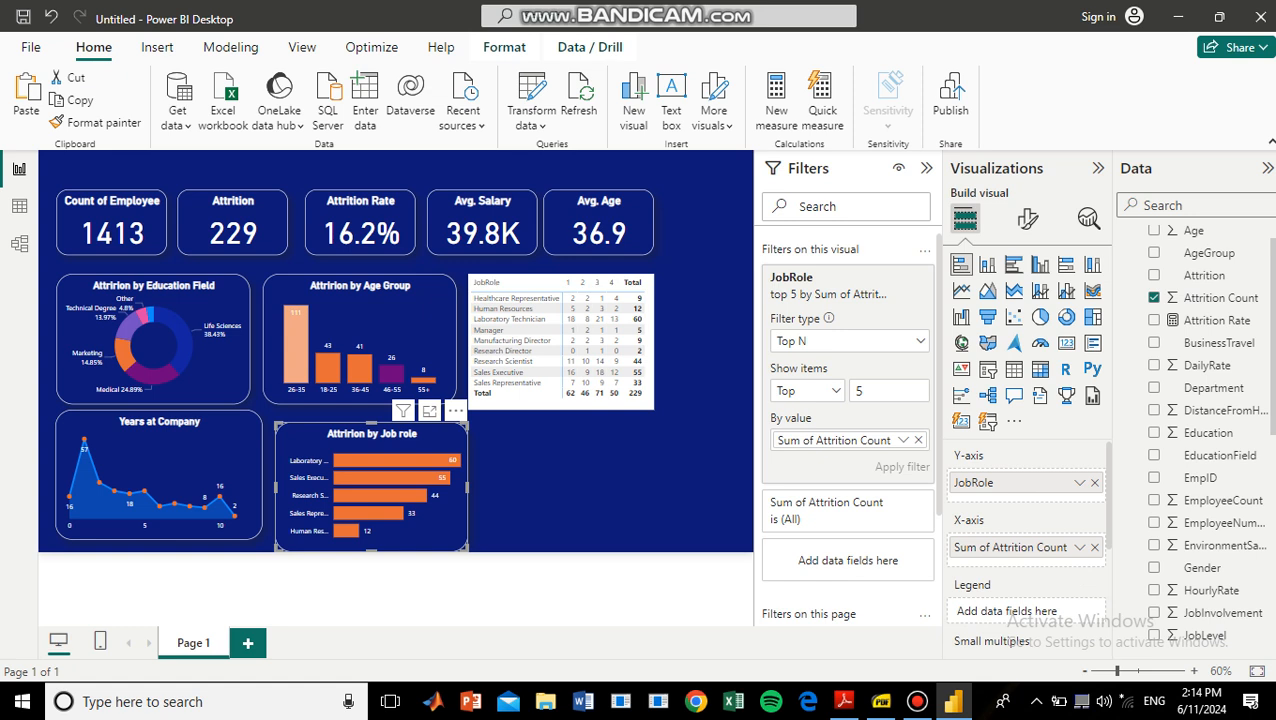
key("ctrl+v")
left_click_drag(400, 500, 606, 500)
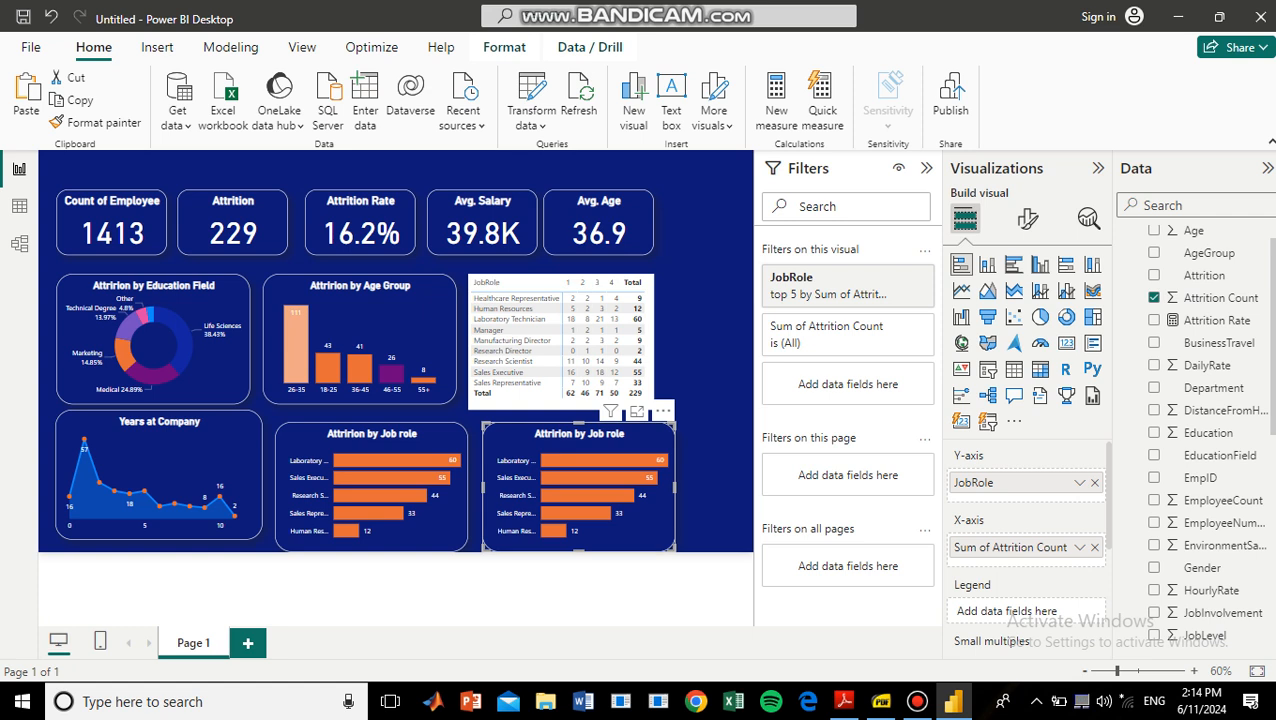
Replace JobRole with SalarySlab on the copied bar chart's Y-axis and widen the chart slightly.
scroll(1207, 436, "down", 5)
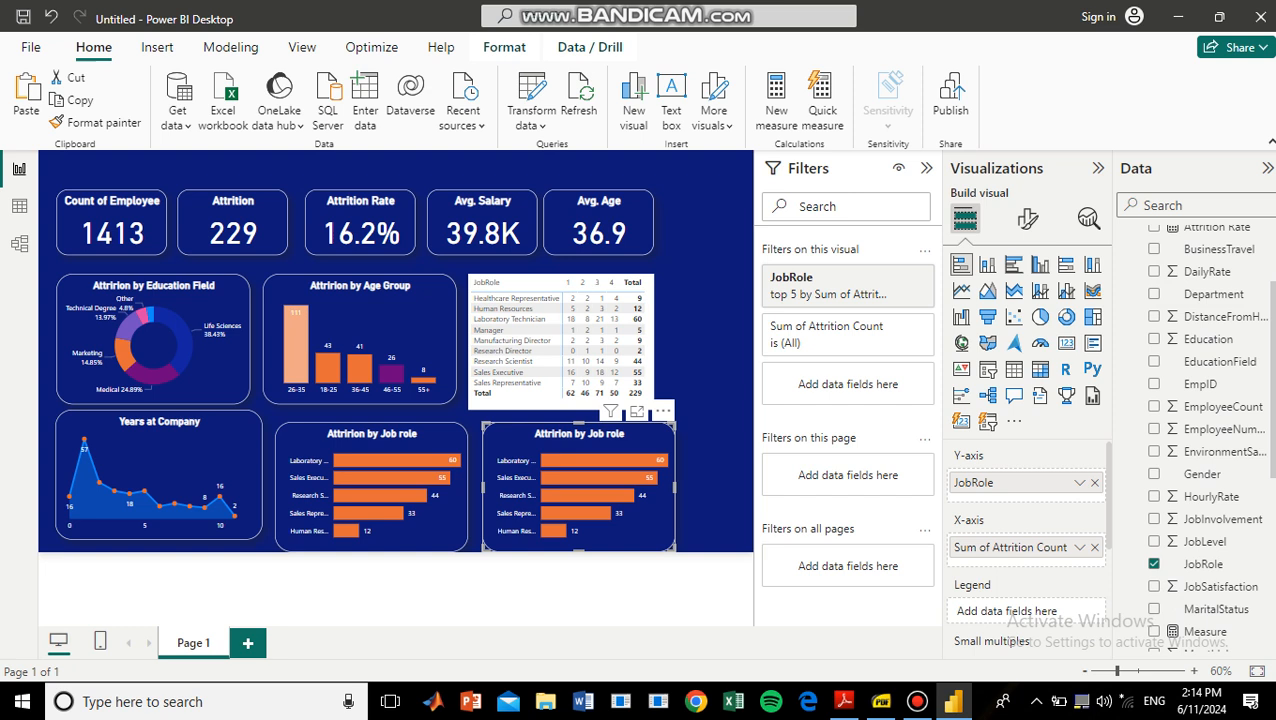
scroll(1207, 436, "down", 4)
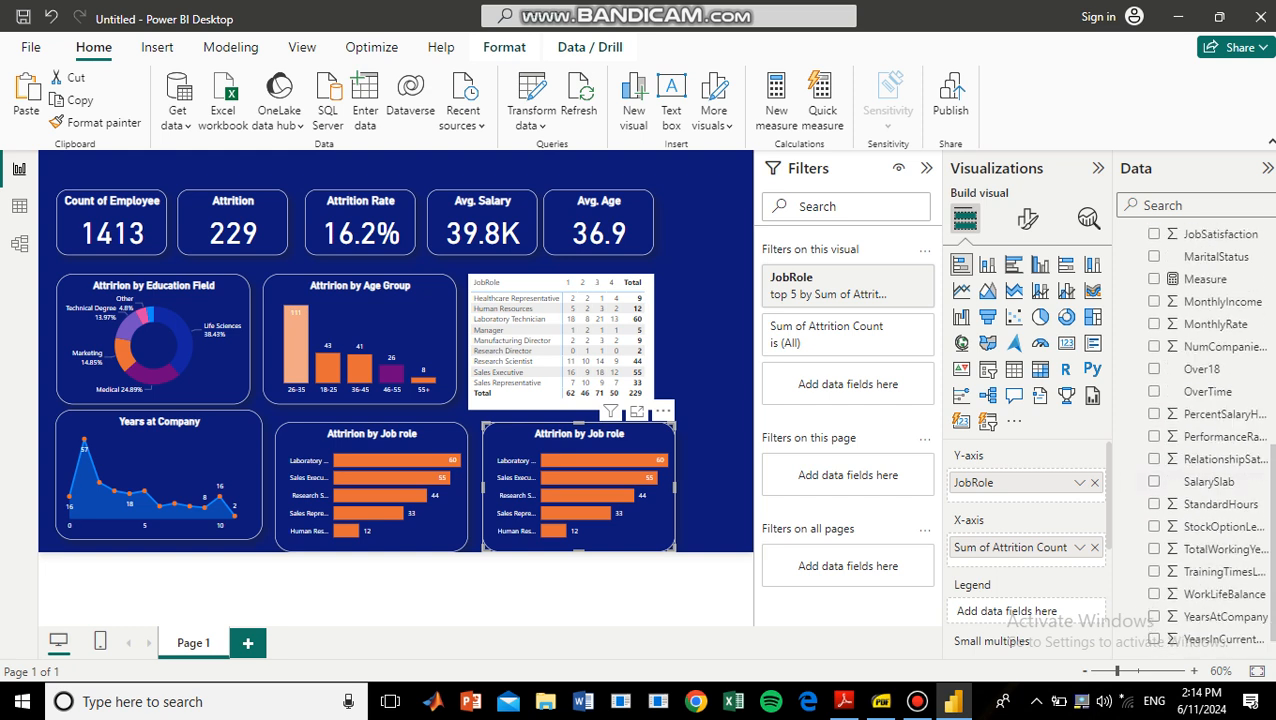
left_click_drag(1207, 481, 985, 483)
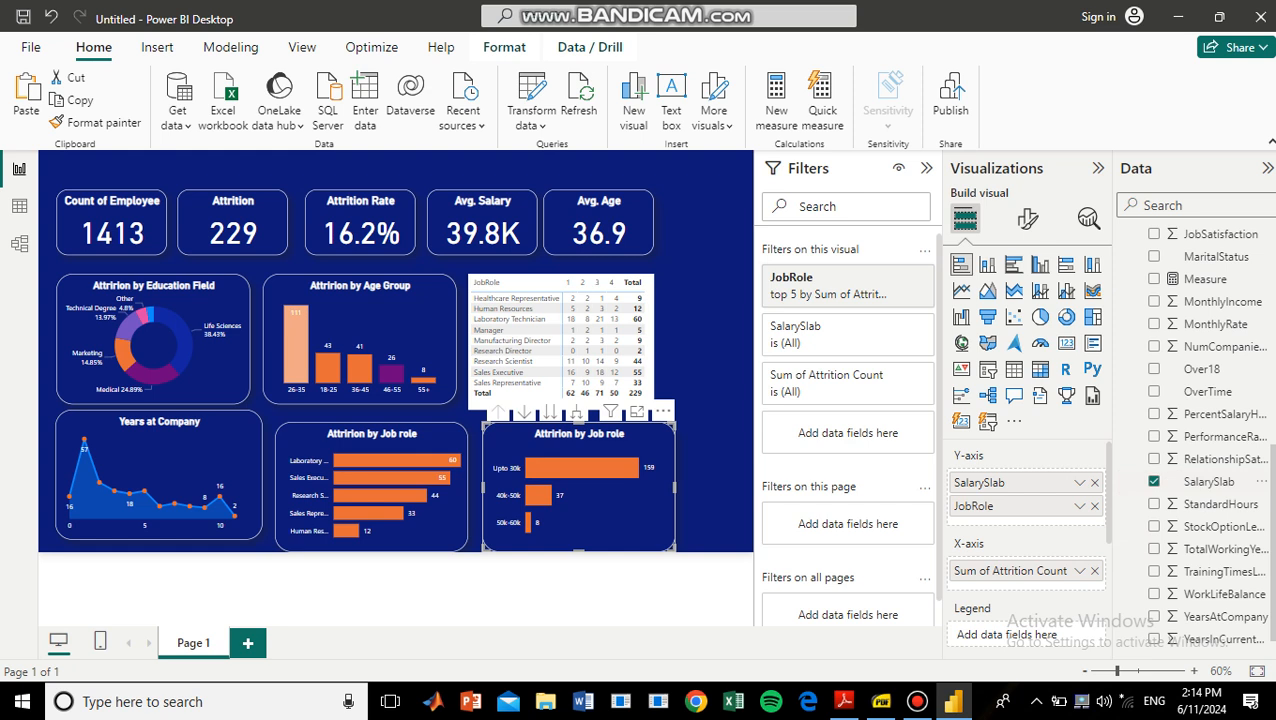
left_click(1095, 506)
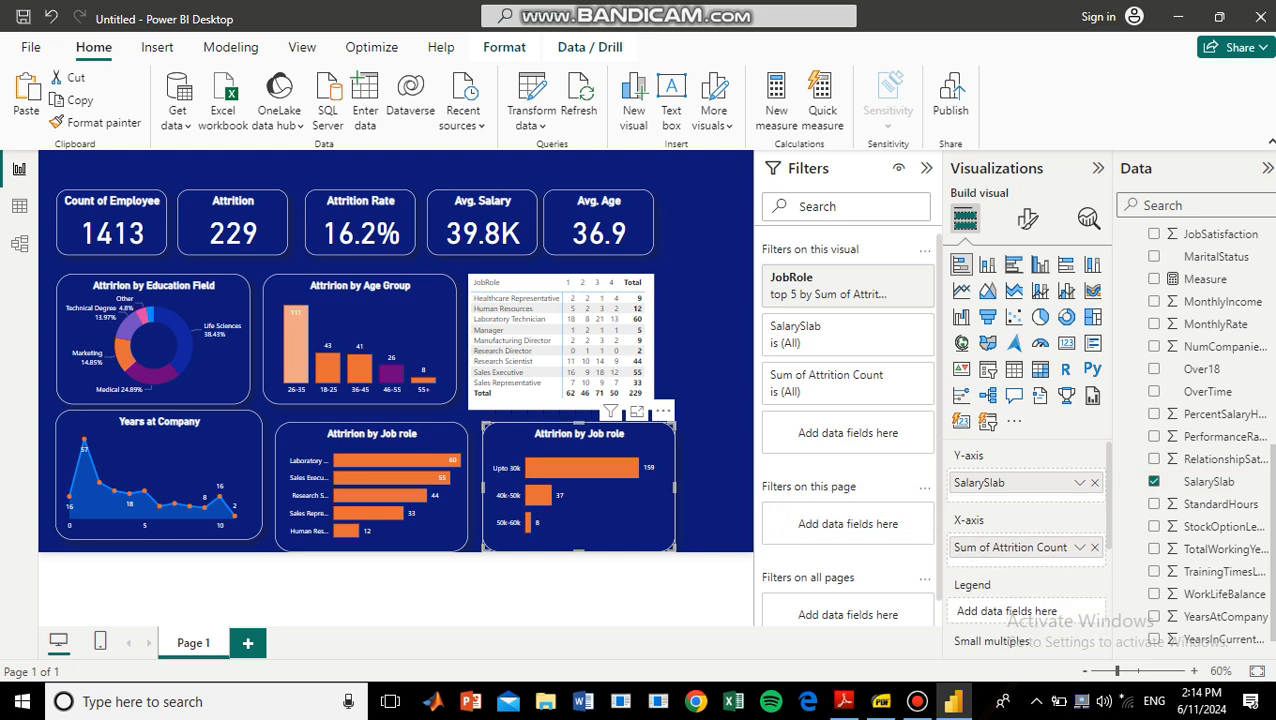
left_click_drag(675, 487, 690, 487)
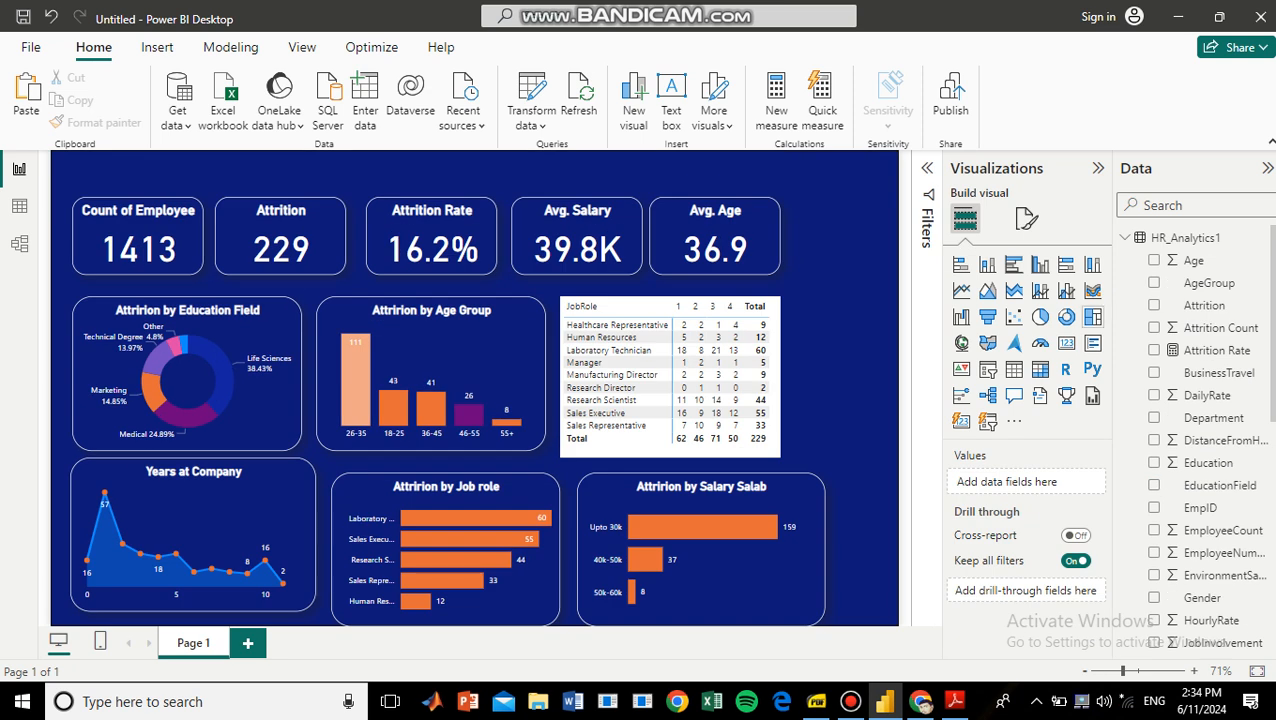
Insert a treemap of Attrition Count by Gender and turn on its data labels.
left_click(1092, 316)
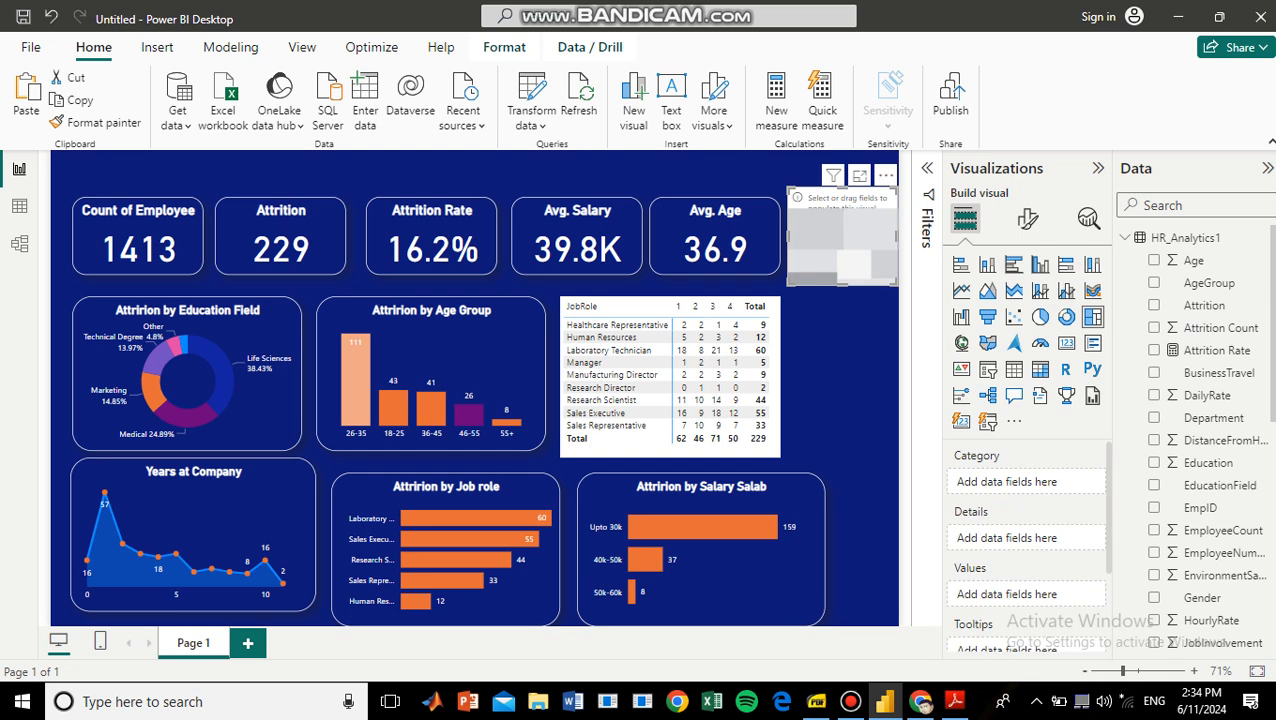
left_click_drag(1200, 597, 1030, 483)
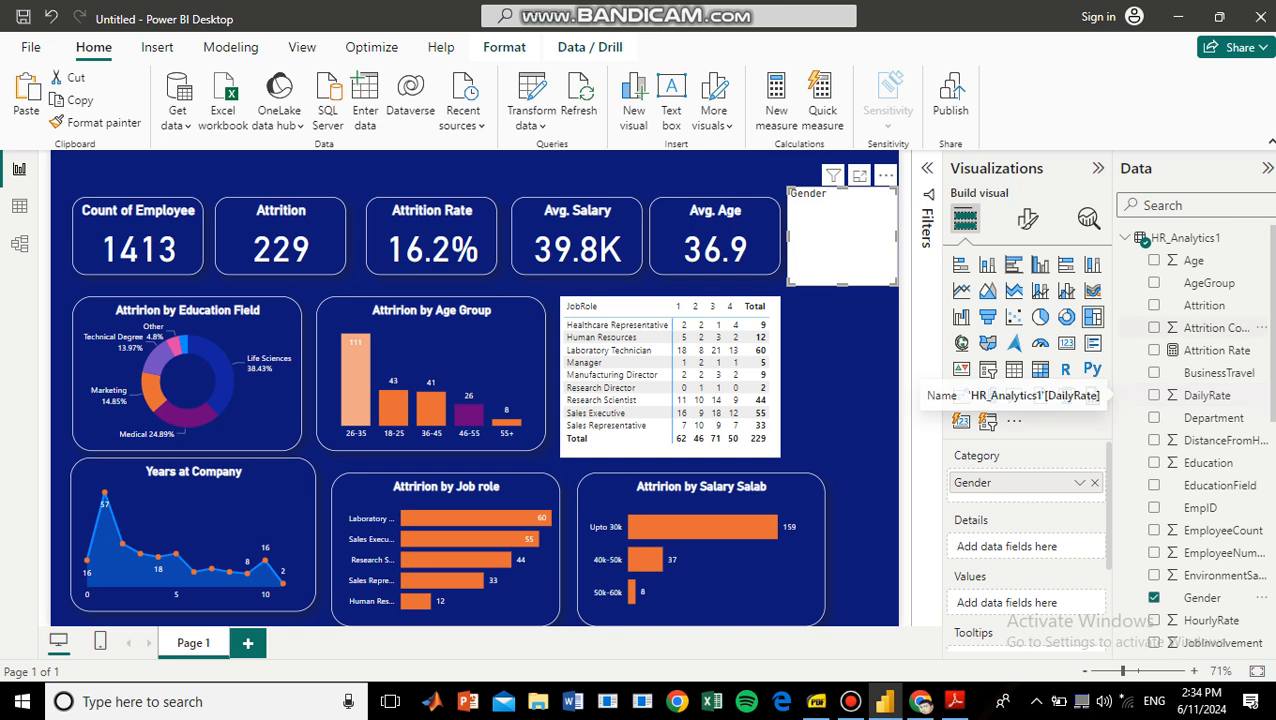
left_click_drag(1215, 327, 1010, 600)
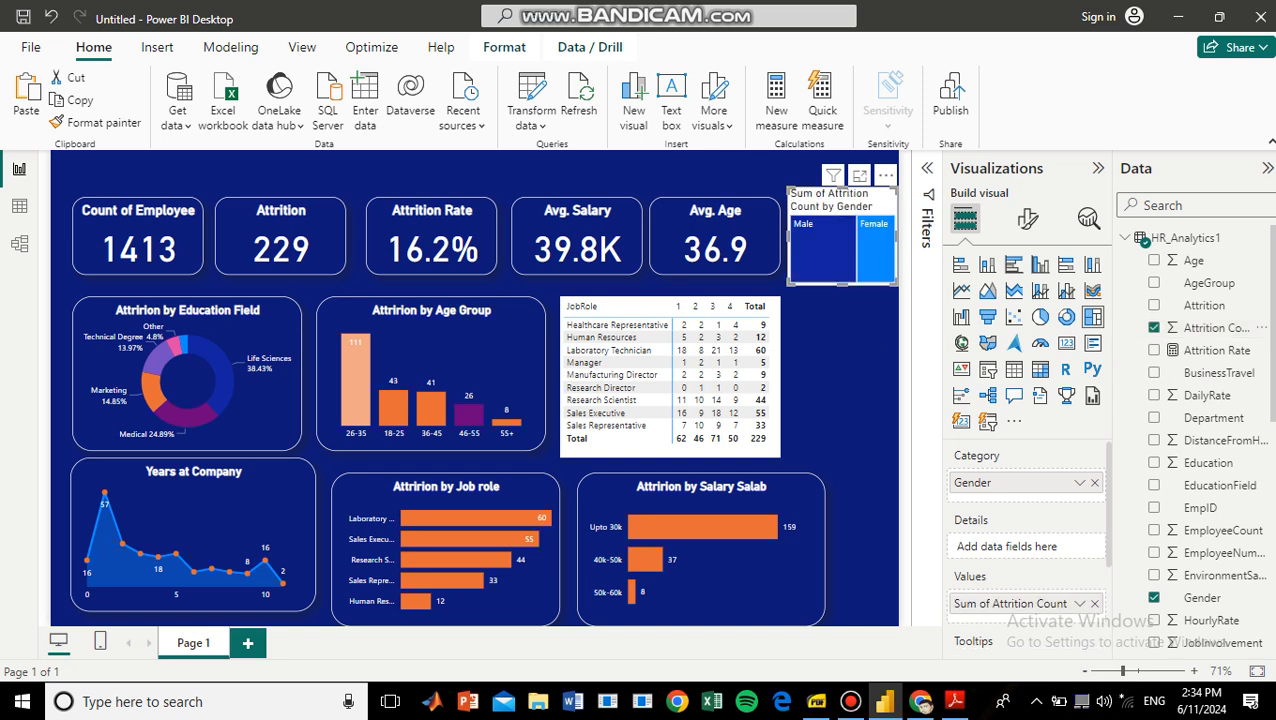
mouse_move(802, 271)
mouse_move(865, 265)
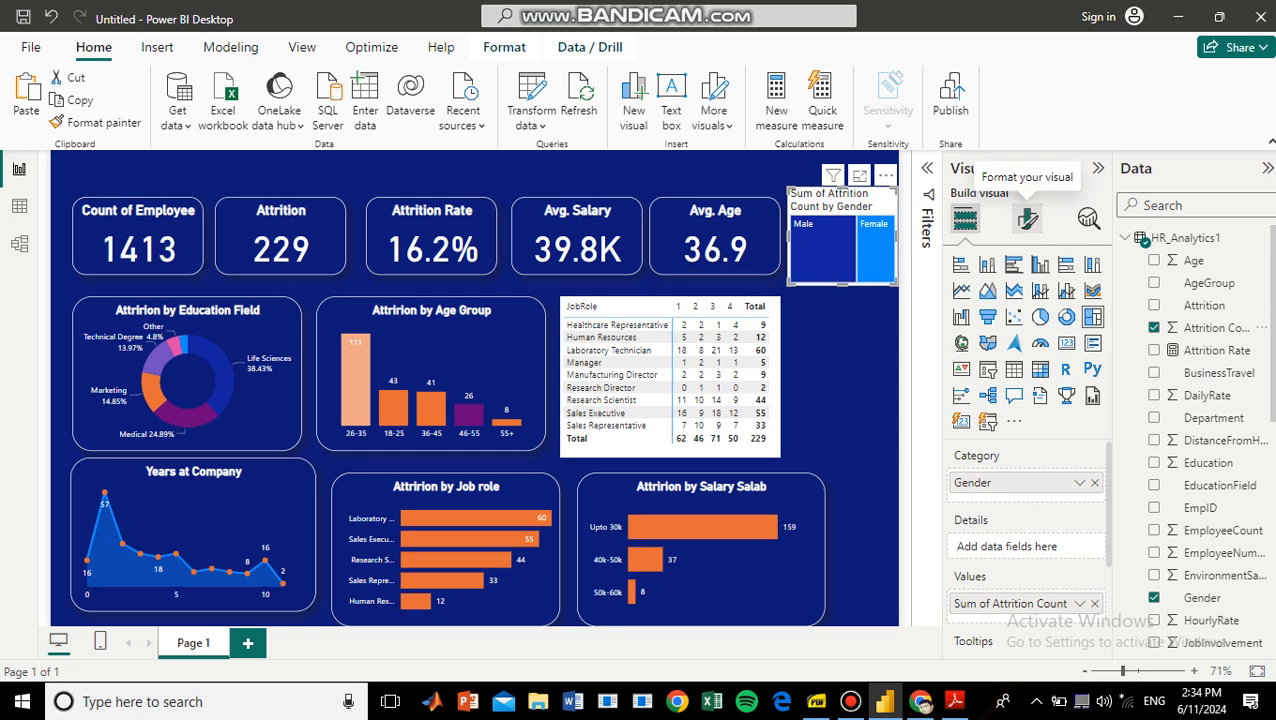
left_click(1028, 218)
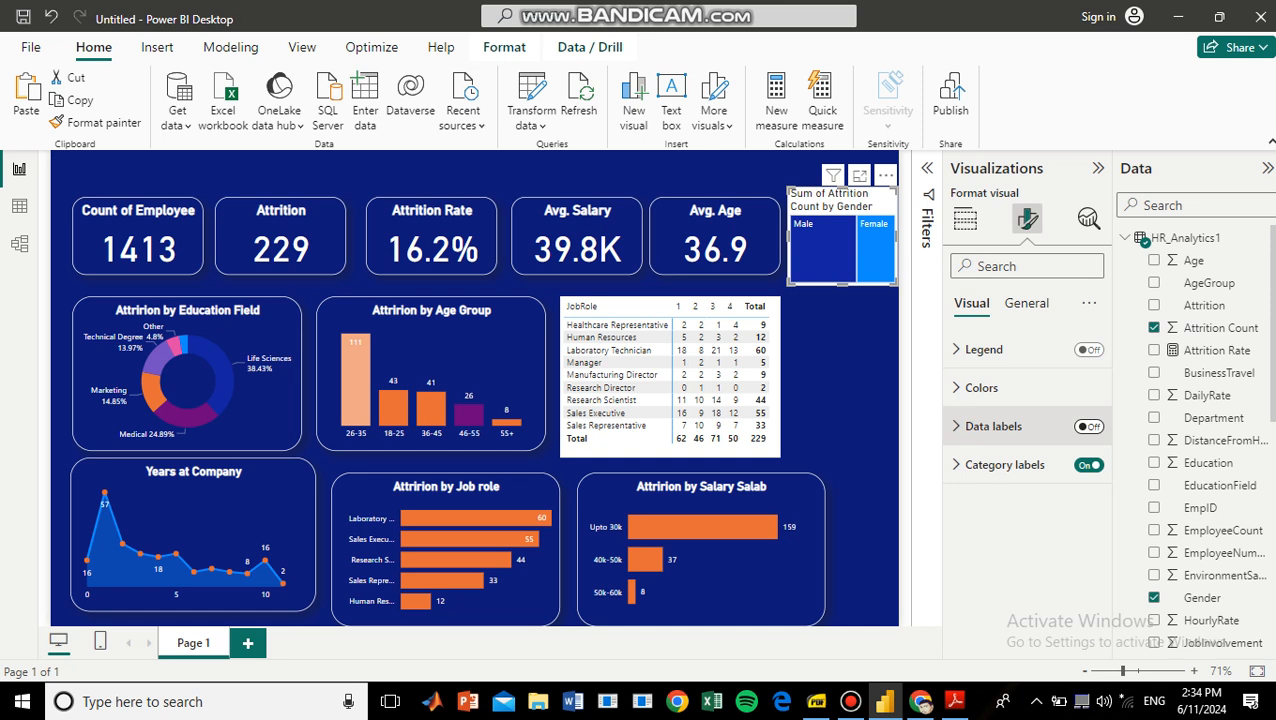
left_click(1089, 426)
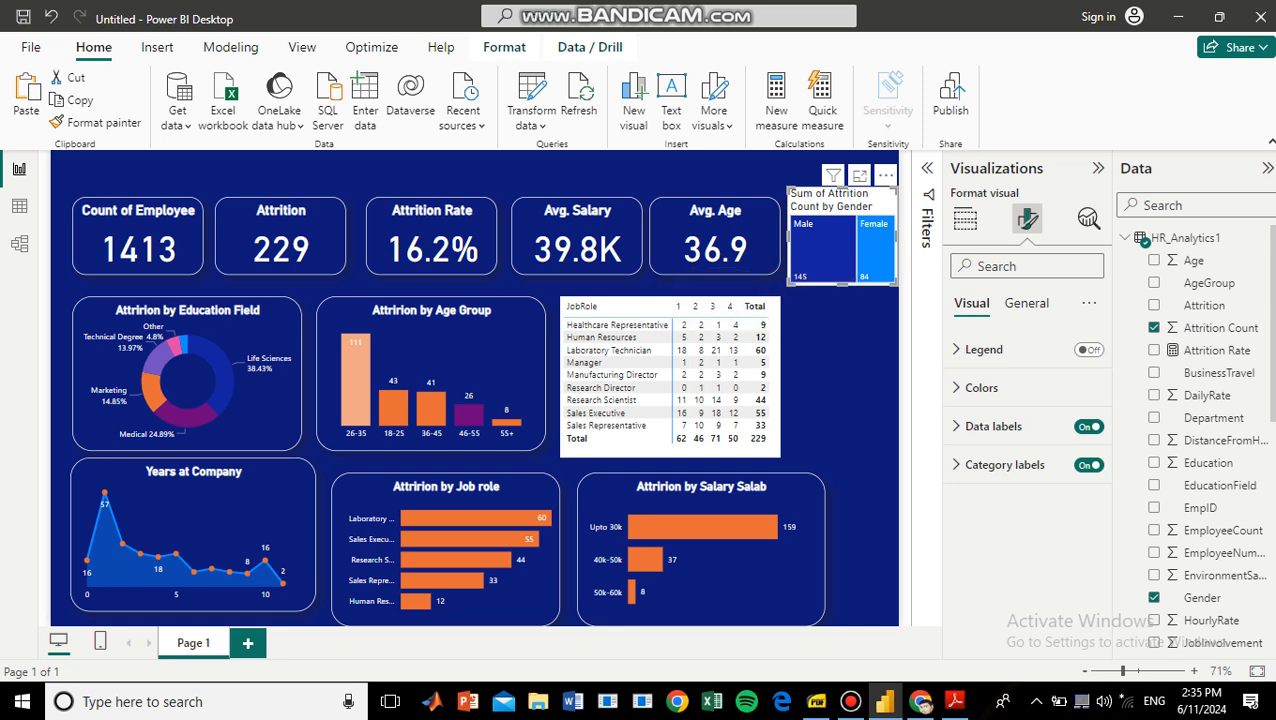
Title the treemap "Attrition by Gender", shorten it and align it beside the Avg. Age card.
left_click(1026, 303)
left_click(1003, 388)
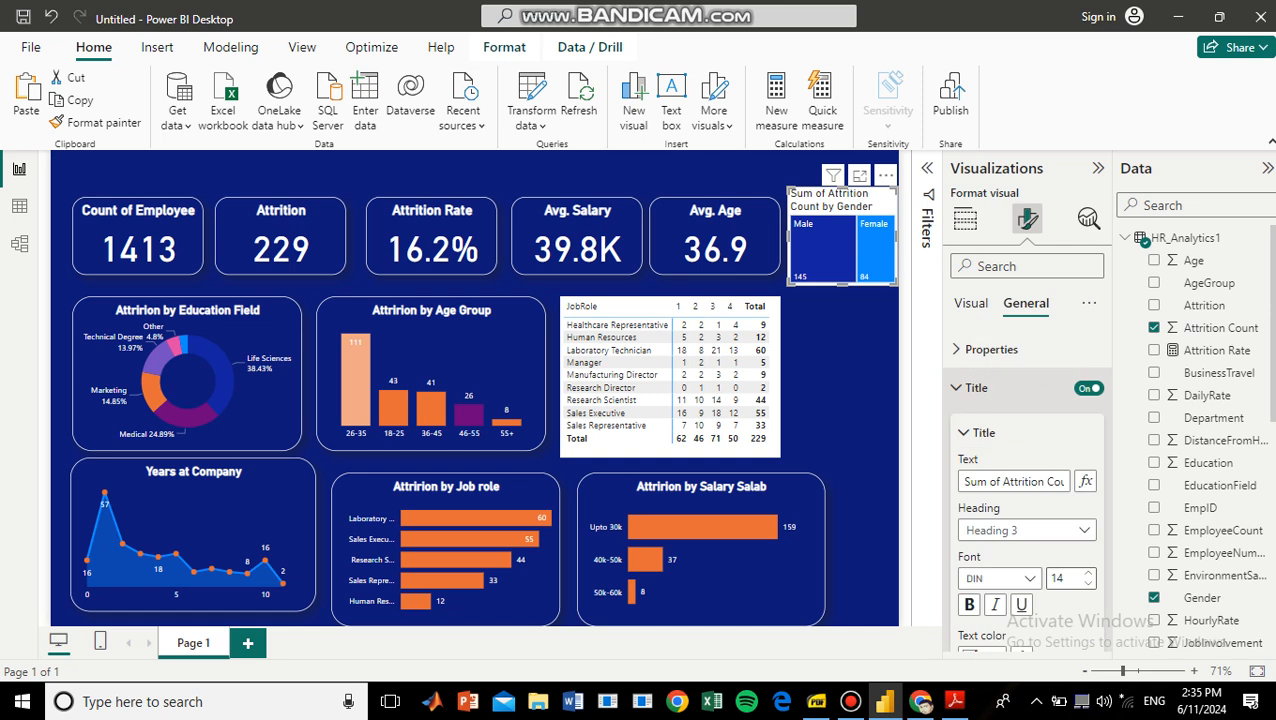
triple_click(1043, 482)
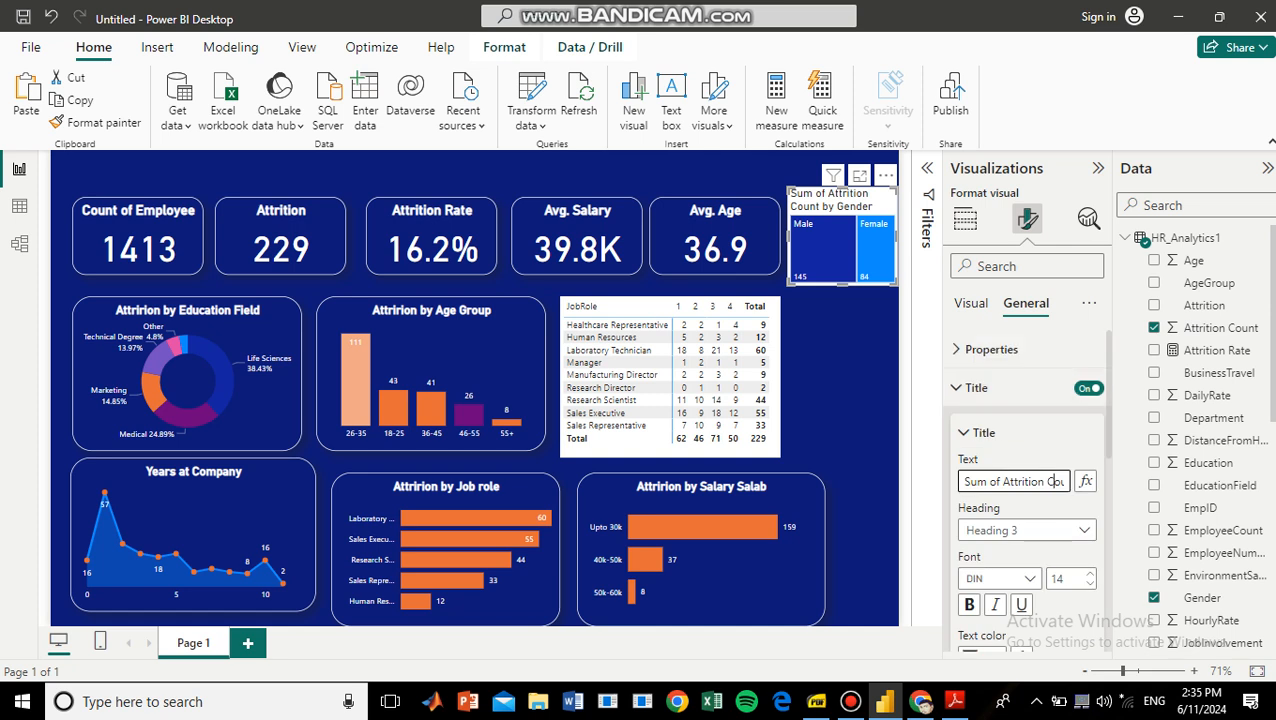
key("BackSpace")
type("Attrition by Gender")
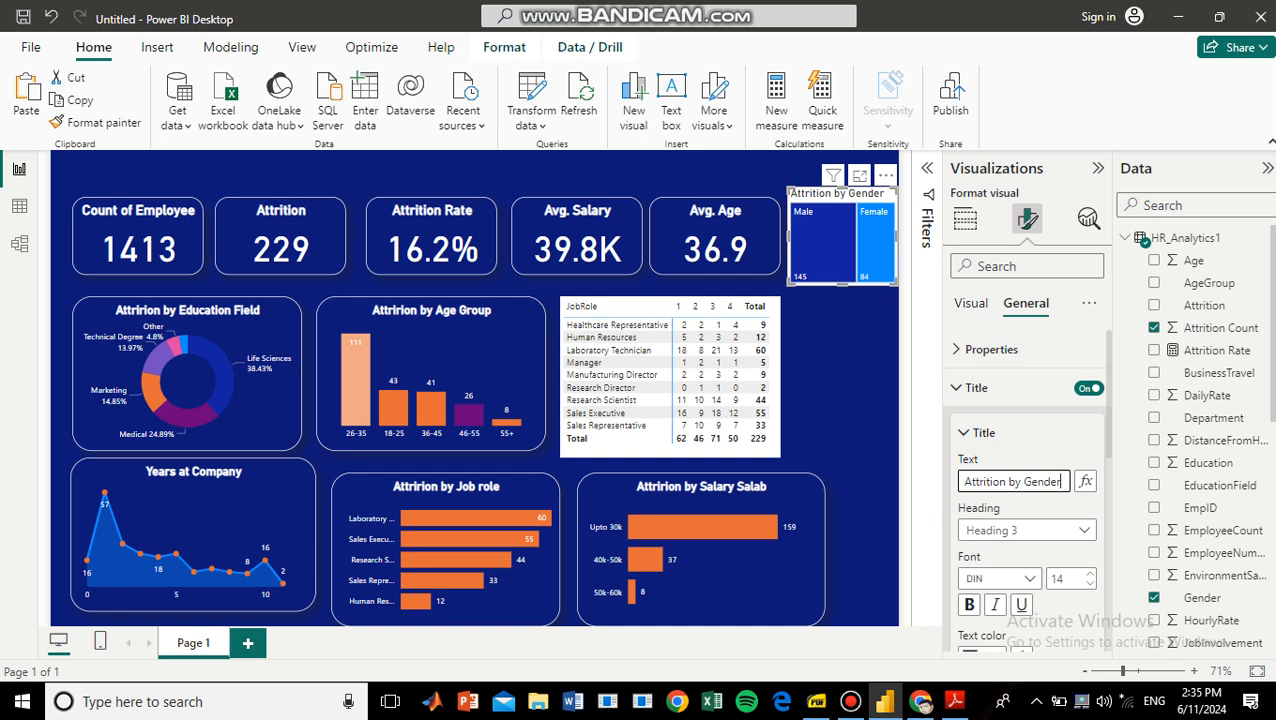
left_click_drag(842, 285, 842, 267)
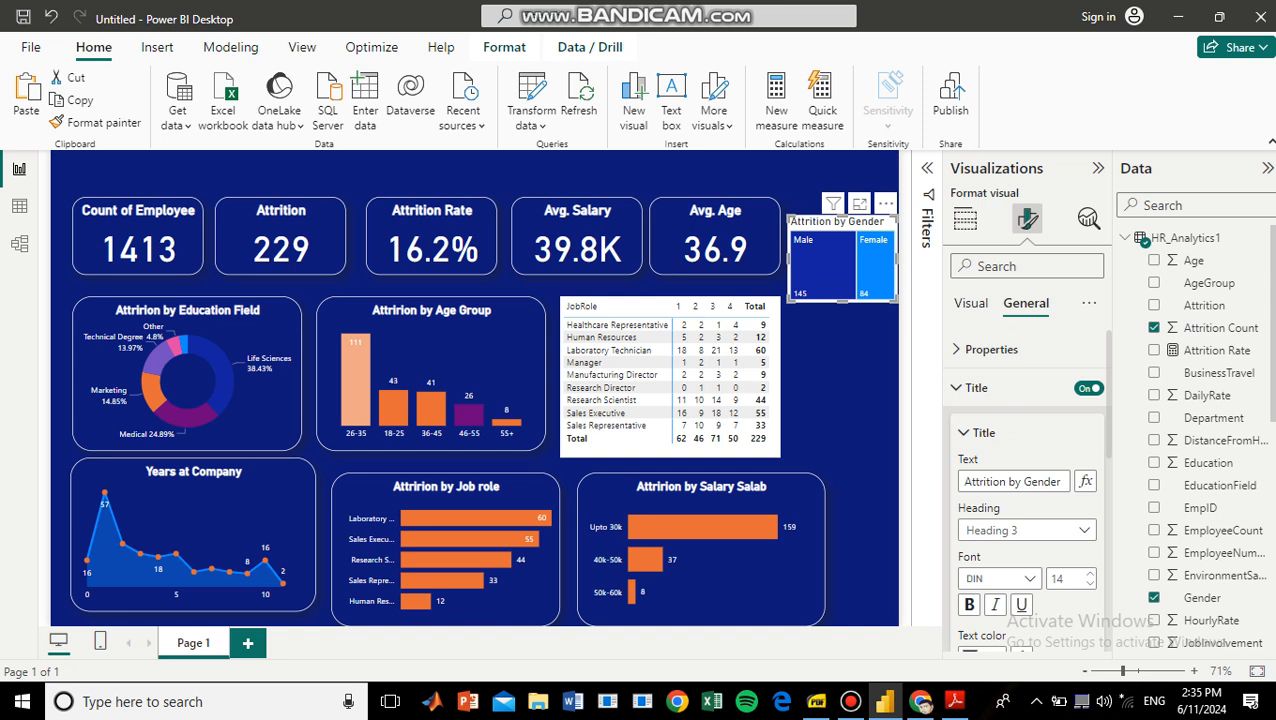
left_click(842, 376)
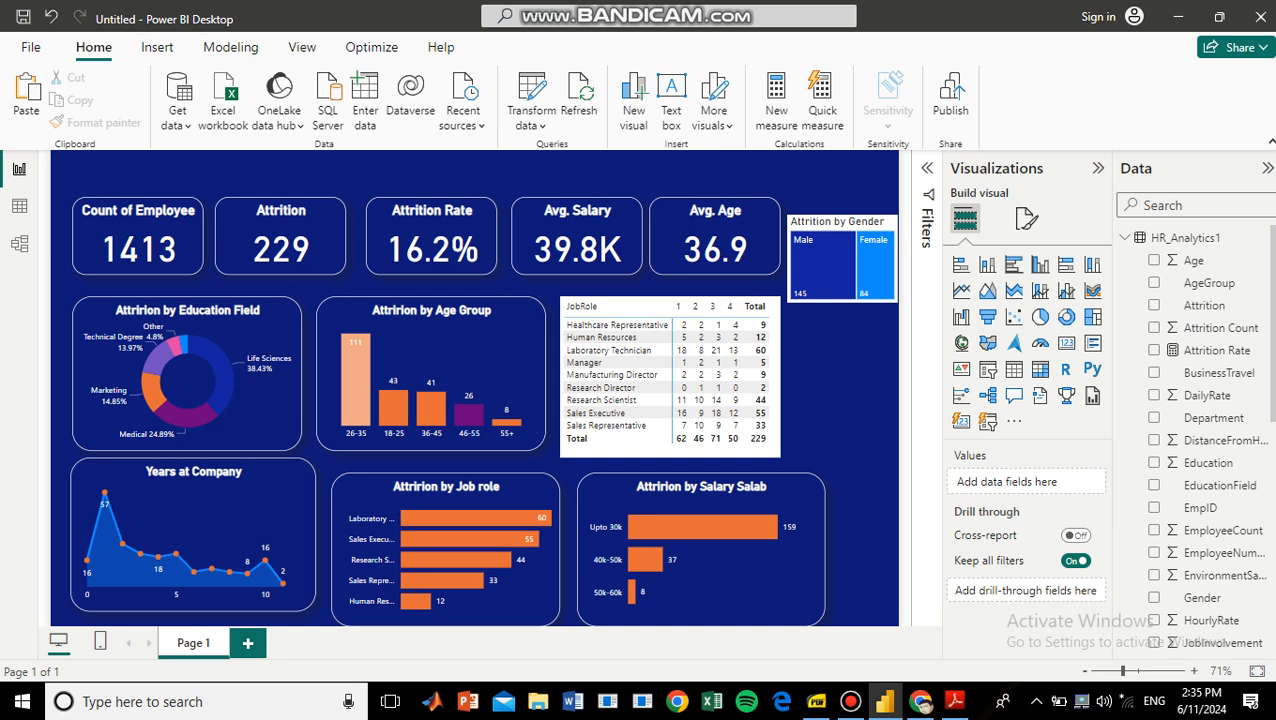
Insert a slicer over the age group chart, assign the Department field to it and widen it.
left_click(987, 369)
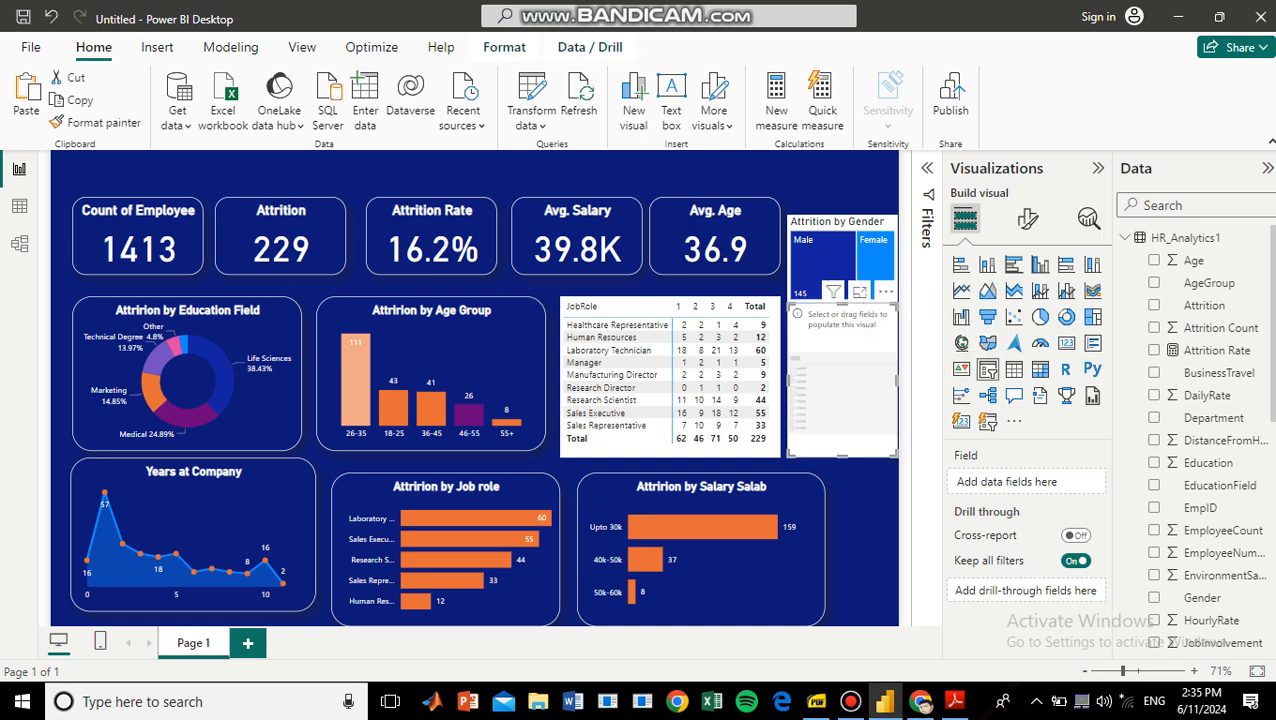
left_click_drag(842, 380, 474, 374)
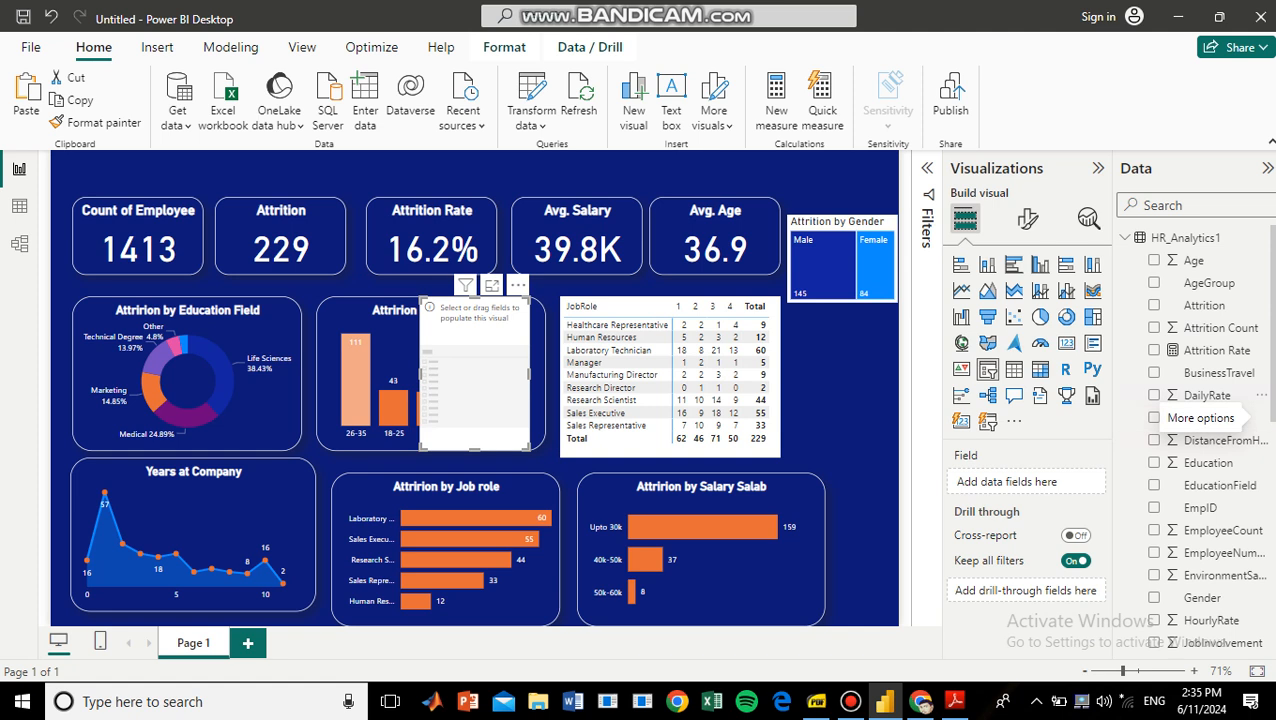
left_click_drag(1240, 418, 1000, 482)
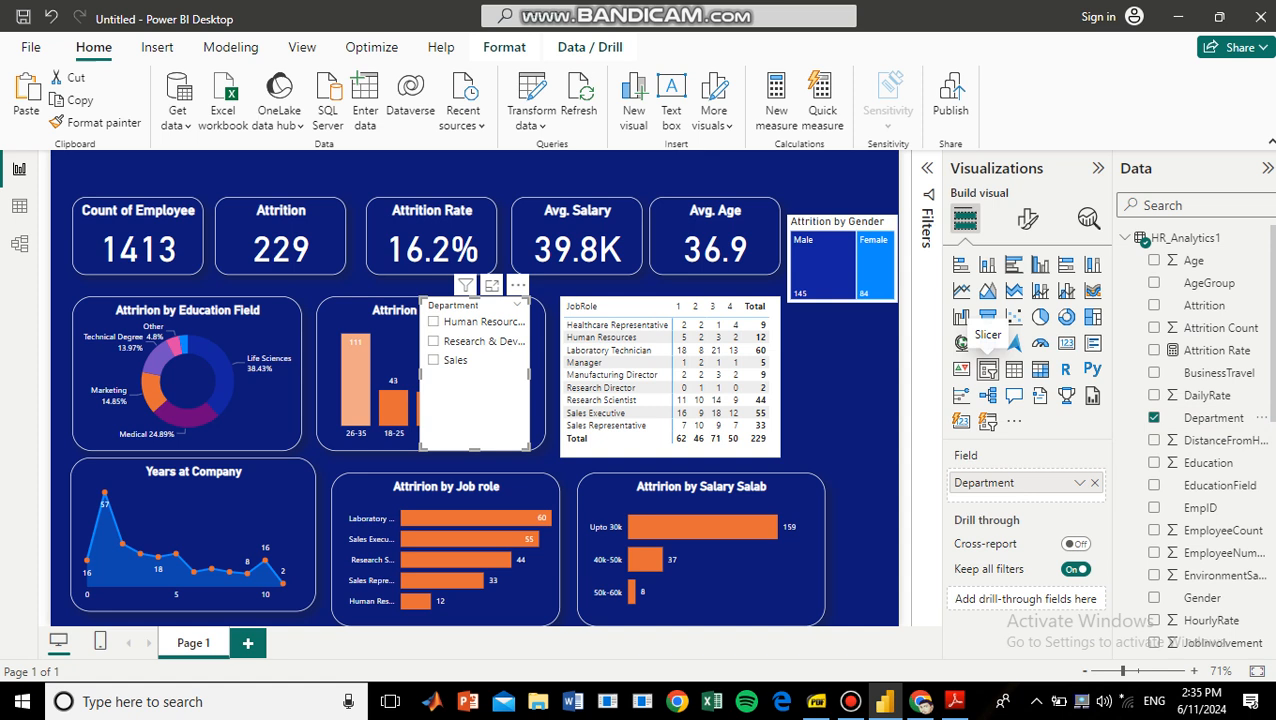
left_click_drag(529, 372, 700, 362)
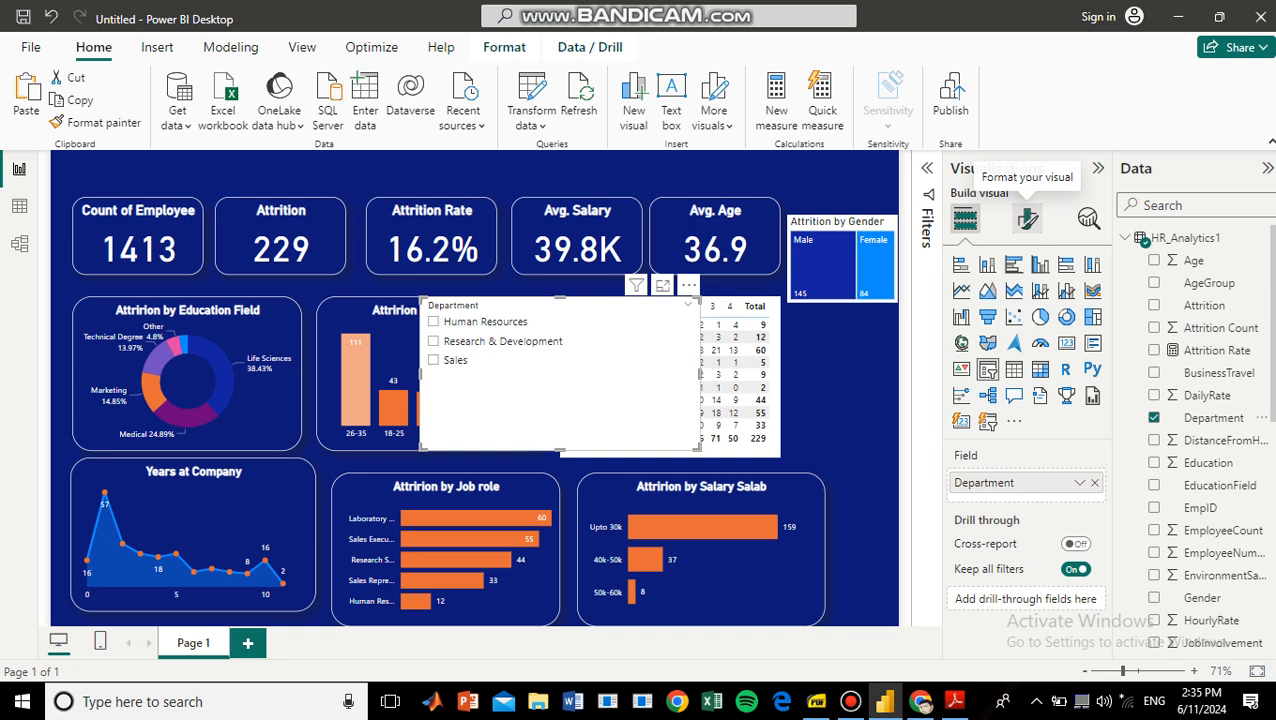
Set the Department slicer's style to Tile.
left_click(1028, 218)
left_click(1000, 349)
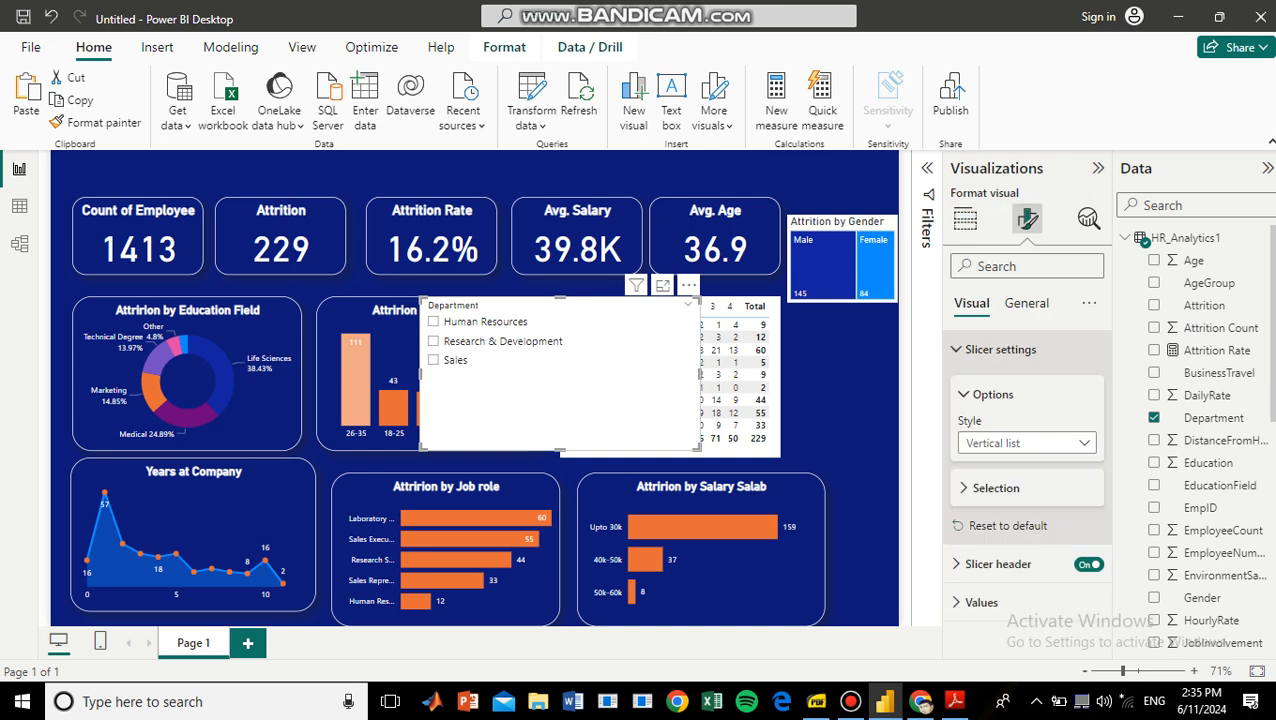
left_click(1045, 443)
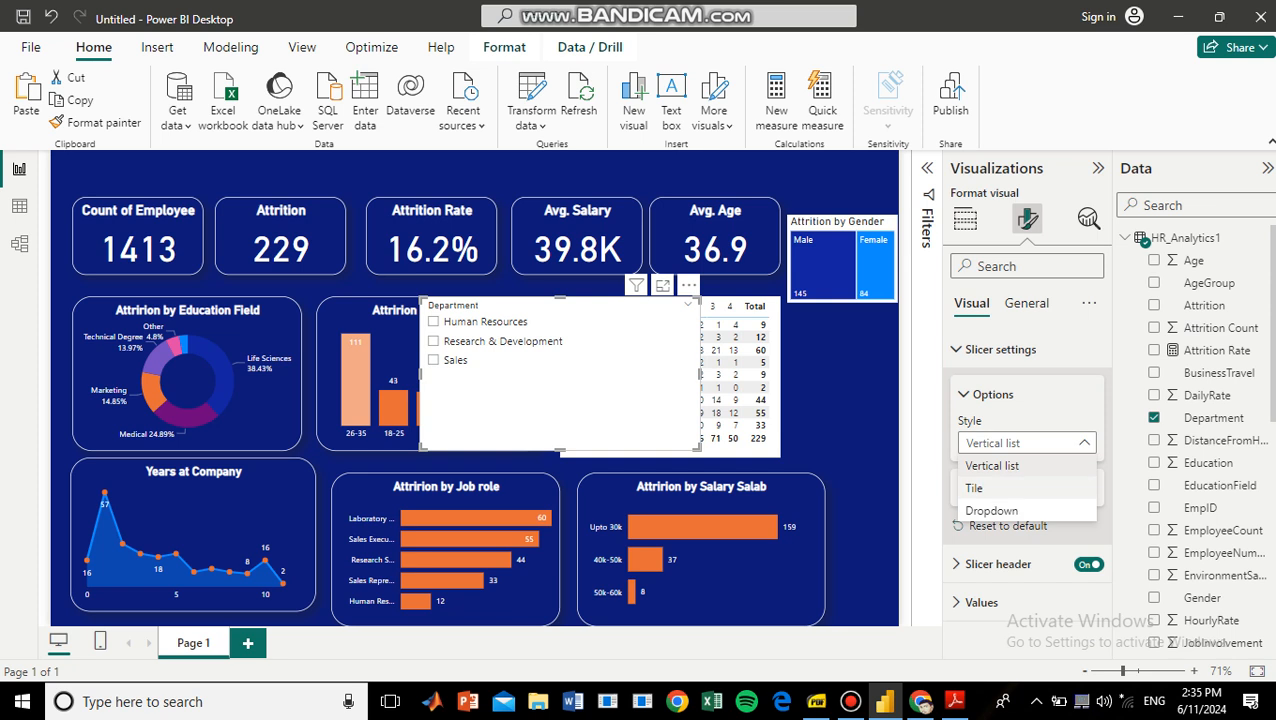
left_click(974, 488)
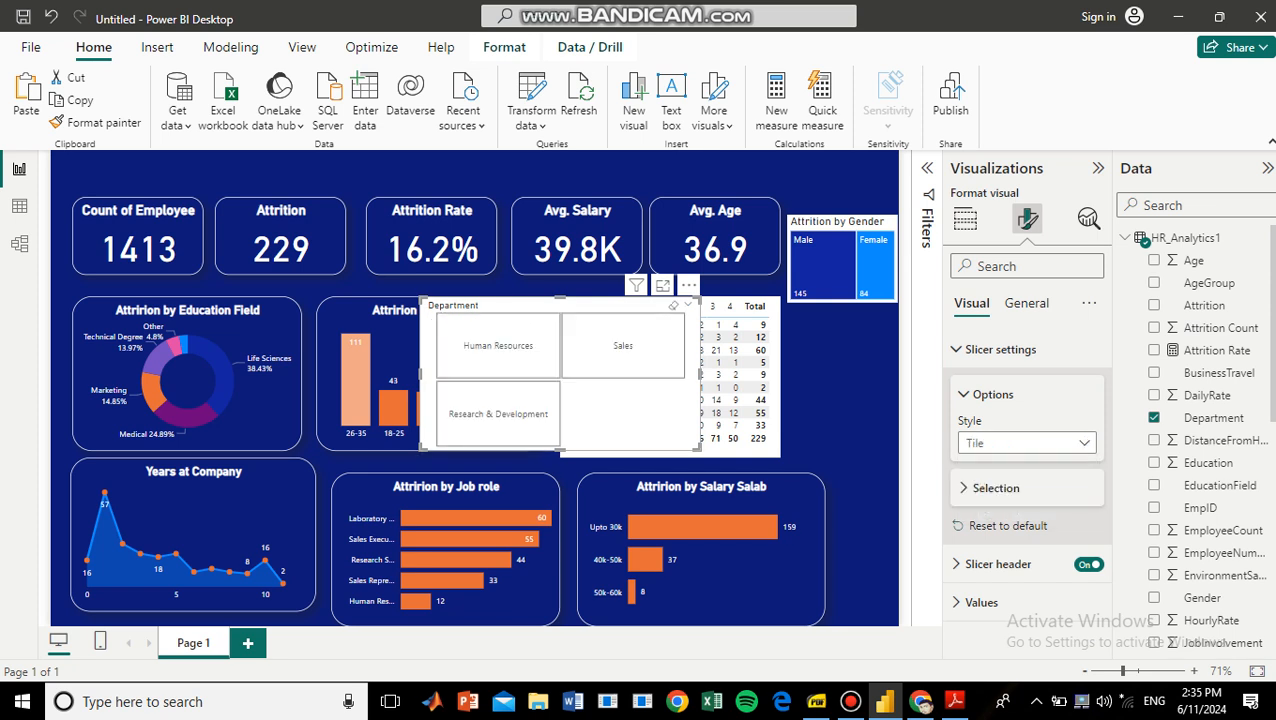
Resize the Department slicer into a single row of tiles and place it above the KPI cards.
left_click_drag(700, 373, 857, 373)
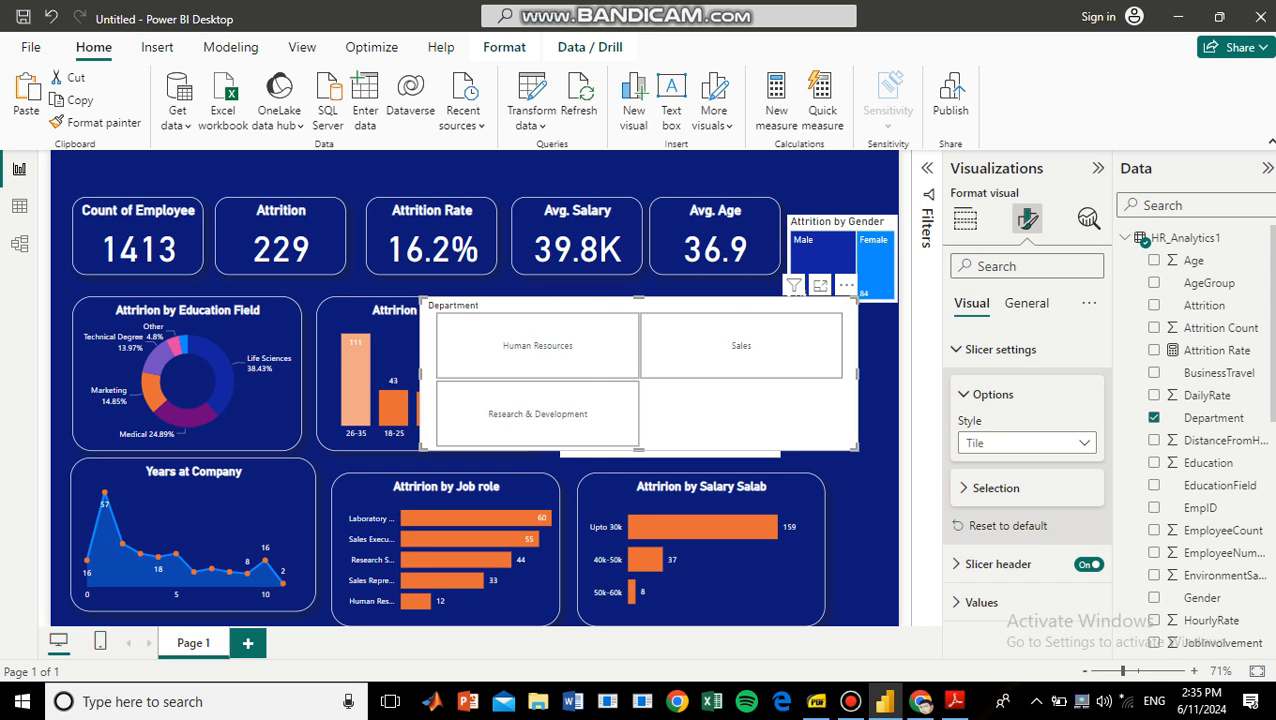
left_click_drag(639, 450, 577, 180)
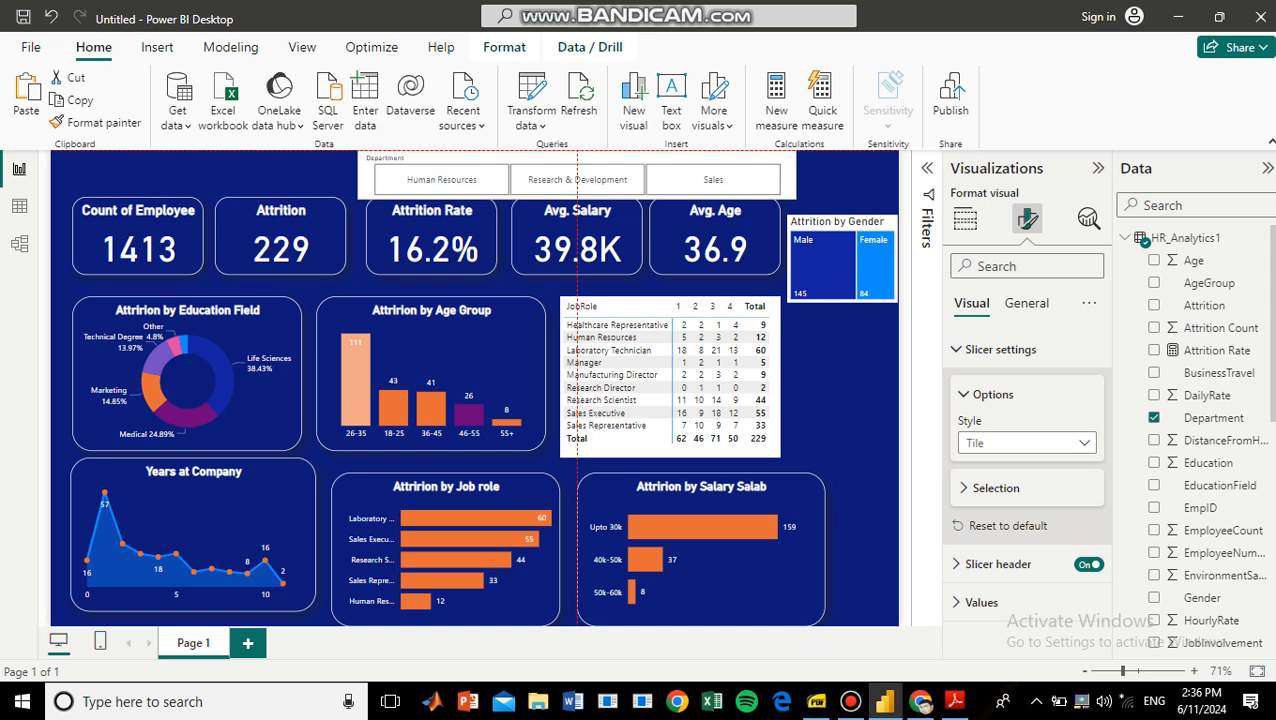
left_click_drag(577, 180, 568, 180)
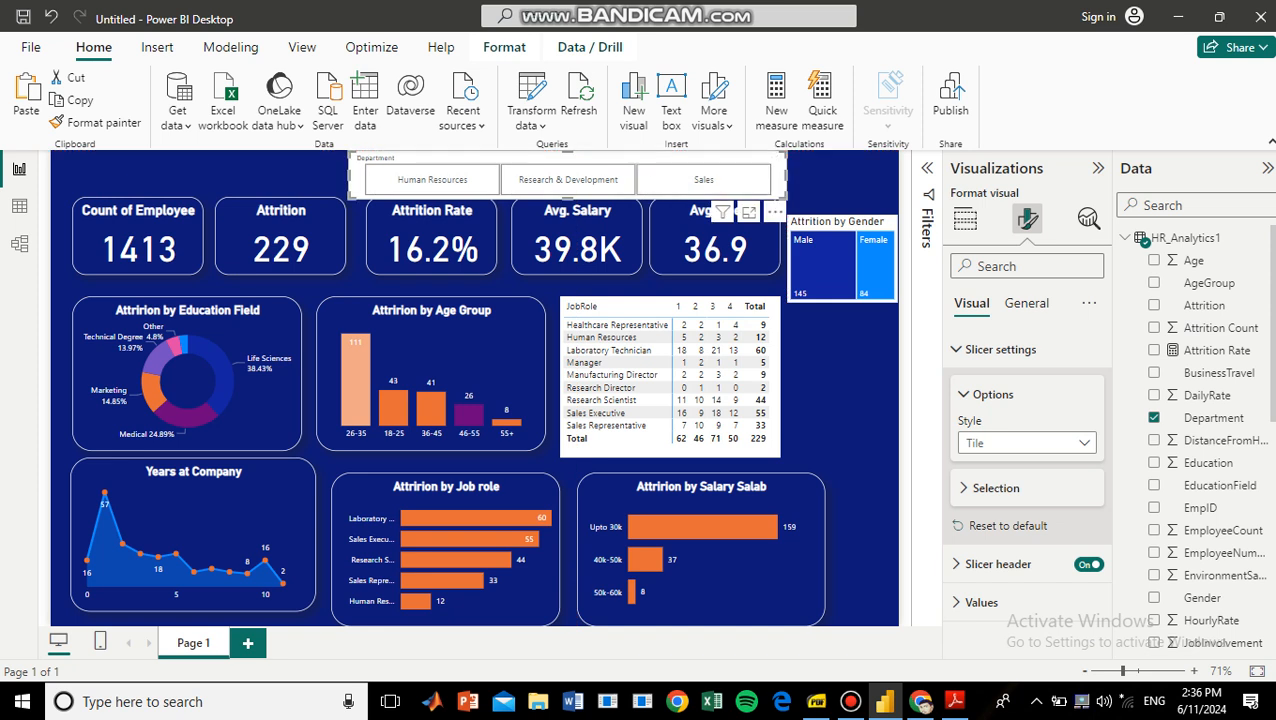
Turn off the Department slicer's background.
left_click(1026, 303)
left_click(982, 426)
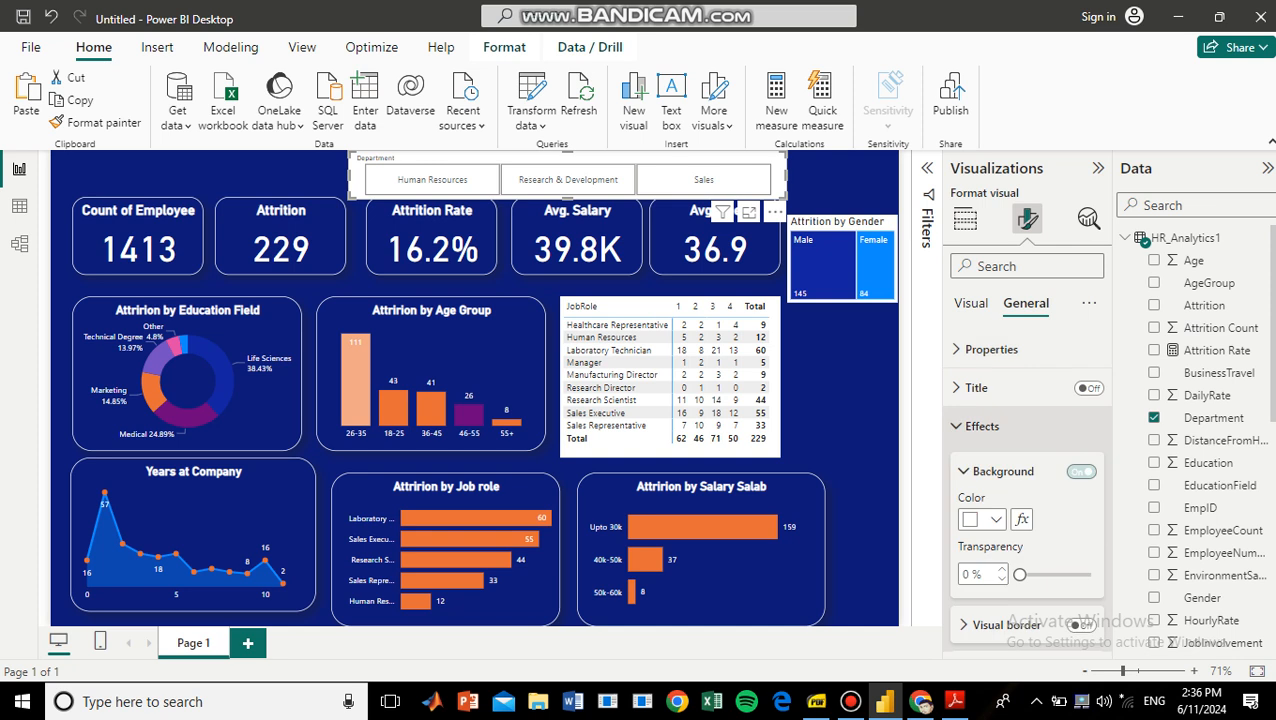
left_click(1081, 471)
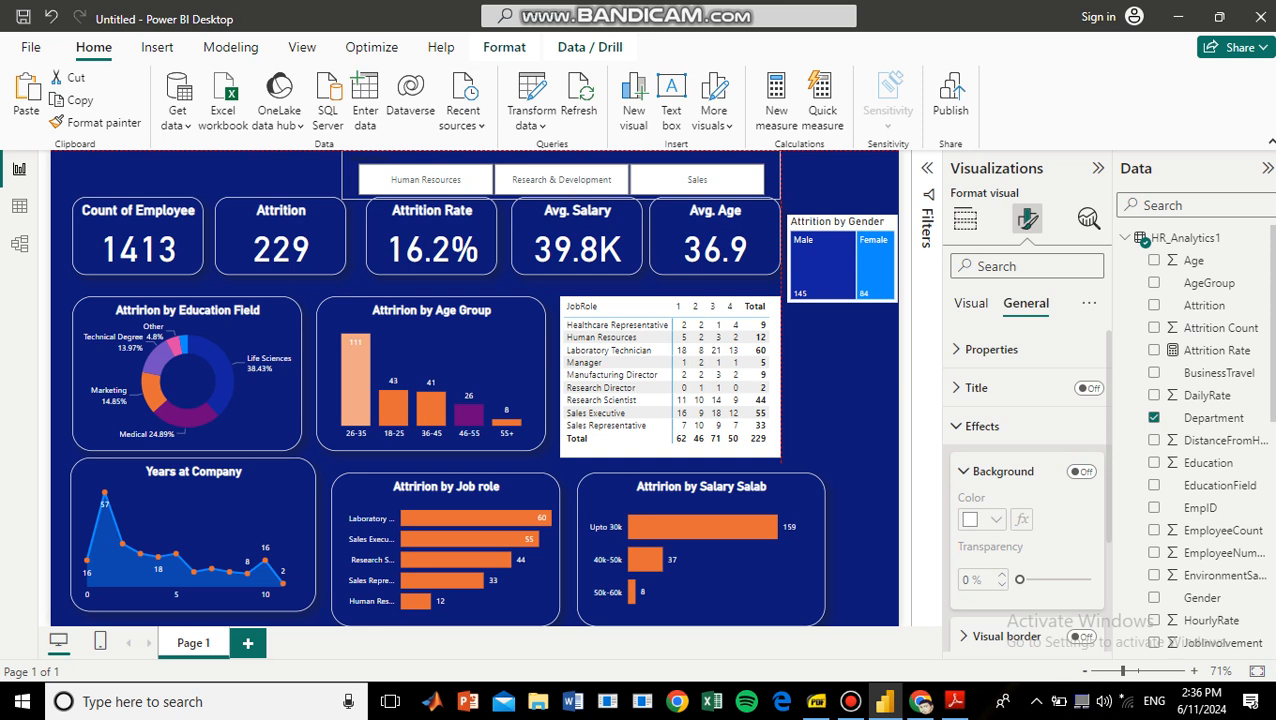
Deselect the slicer, compare the page with the reference Dashboard Power BI.pdf in Adobe Reader, and return to Power BI Desktop.
left_click(838, 180)
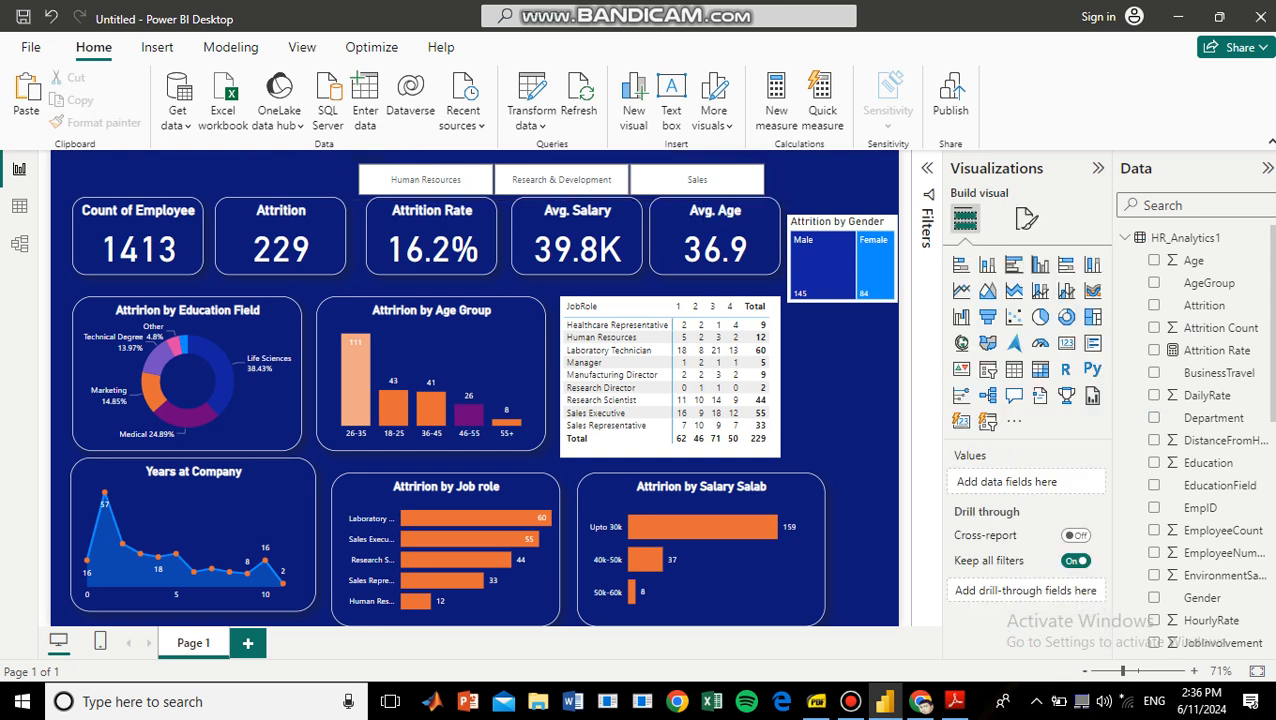
left_click(954, 701)
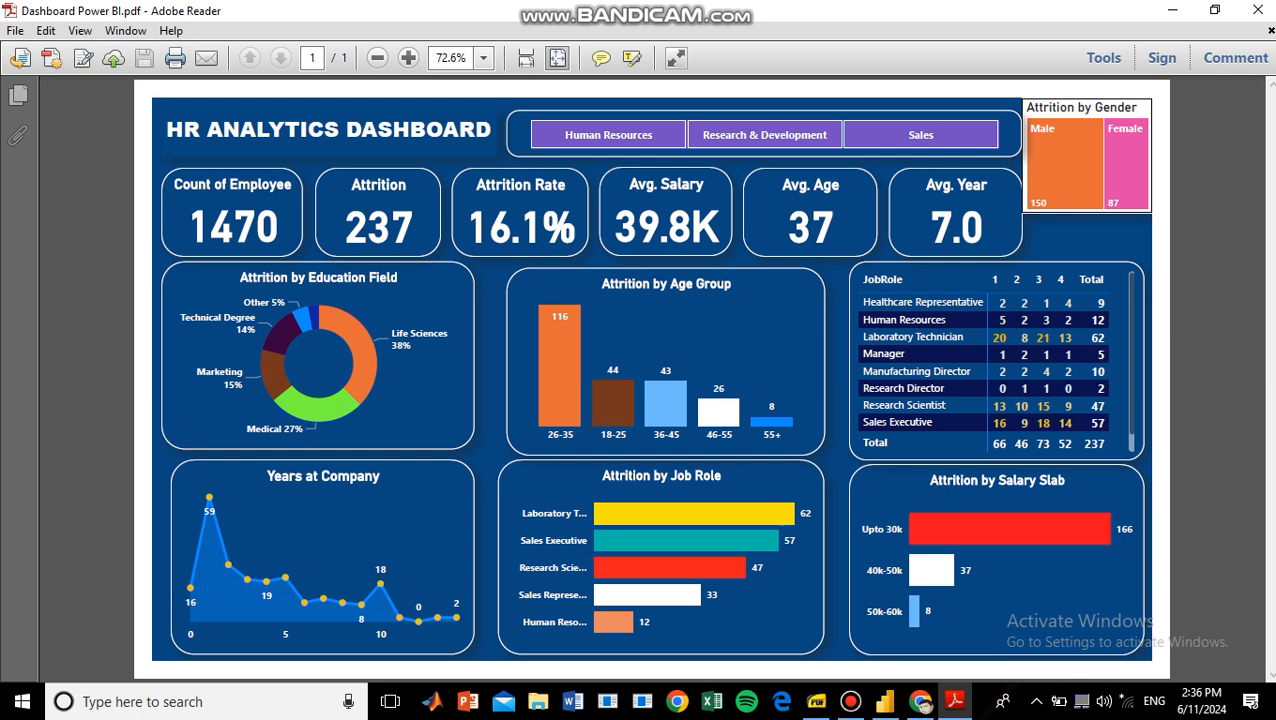
left_click(884, 701)
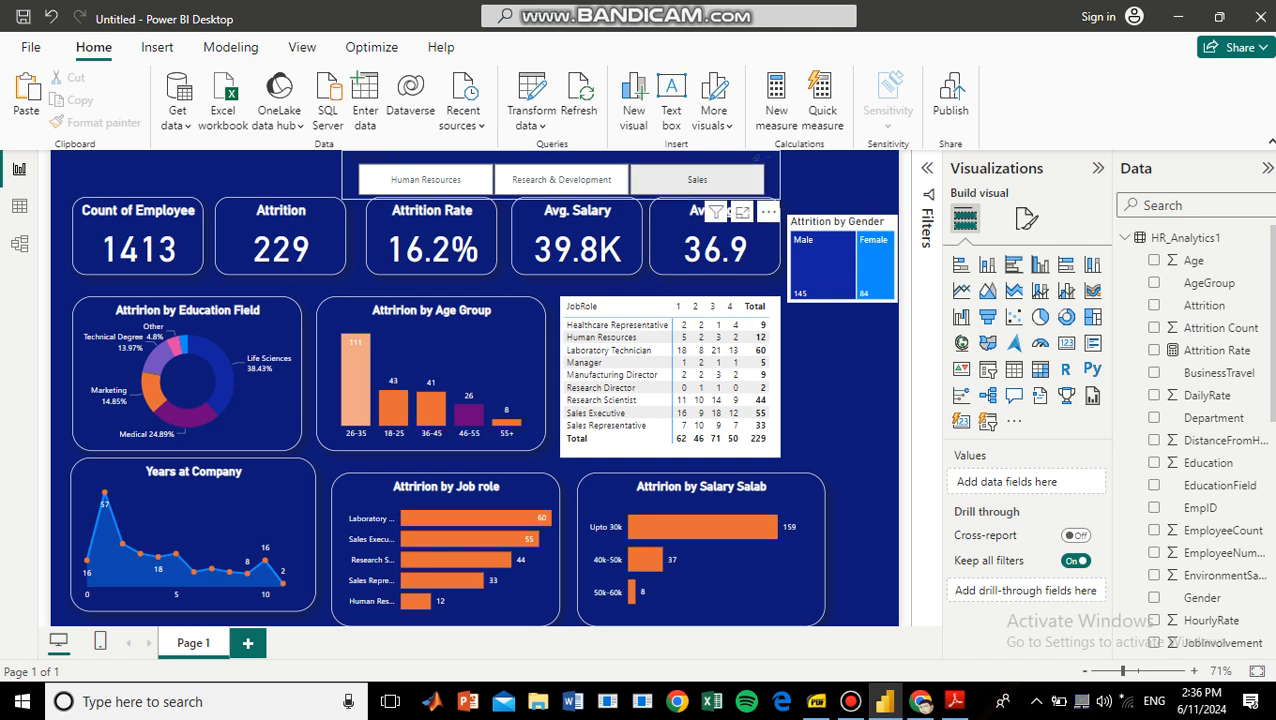
Test the Department slicer by filtering the dashboard to Sales, Research & Development and Human Resources in turn, and clear the Sales filter.
left_click(697, 180)
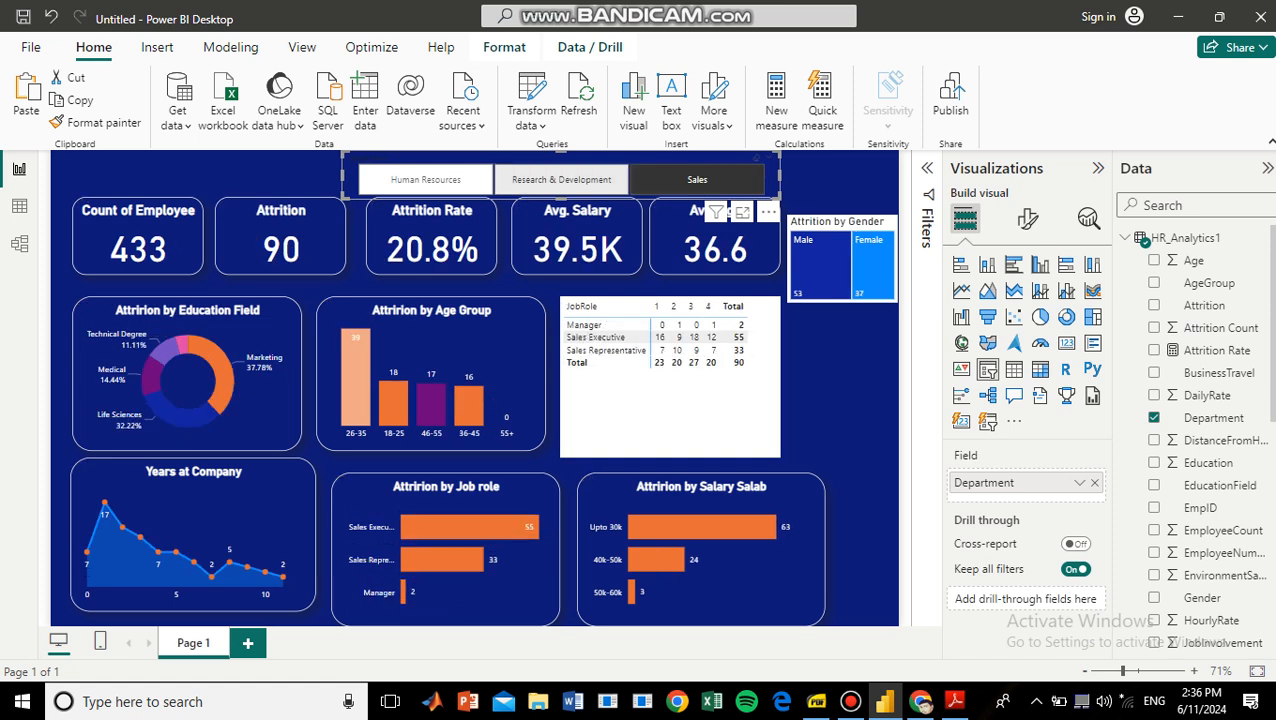
left_click(590, 180)
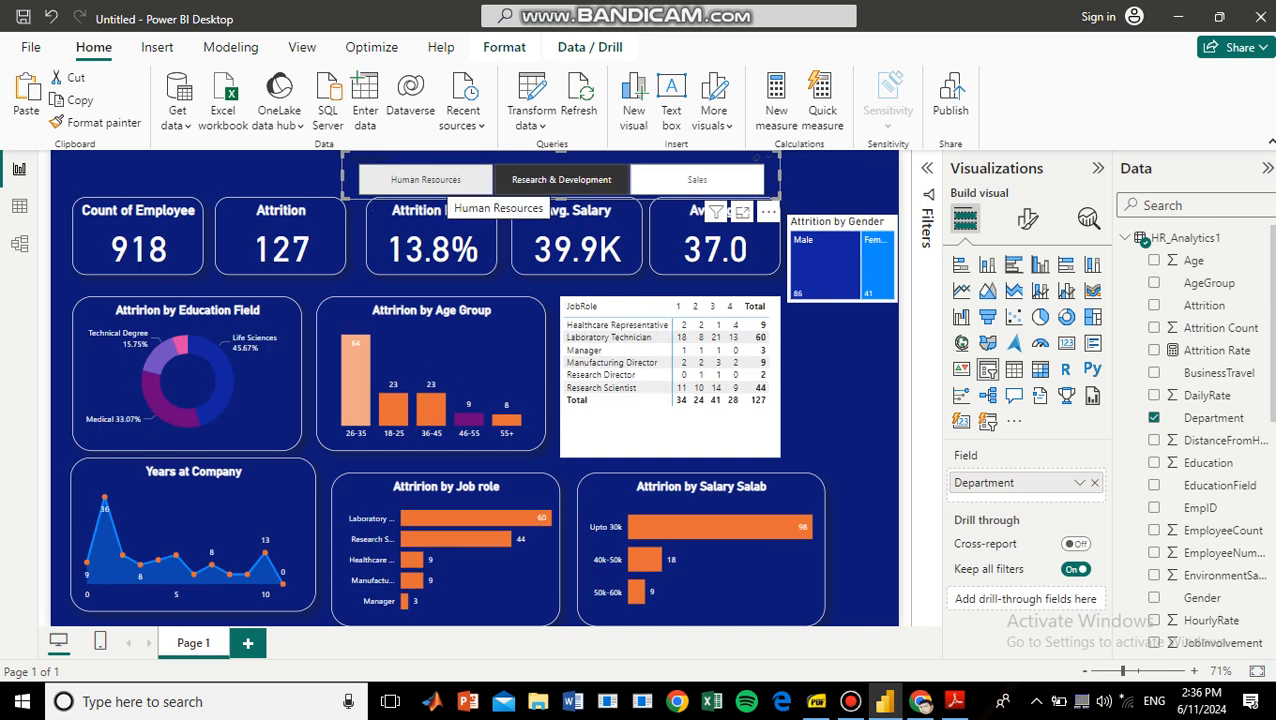
left_click(440, 182)
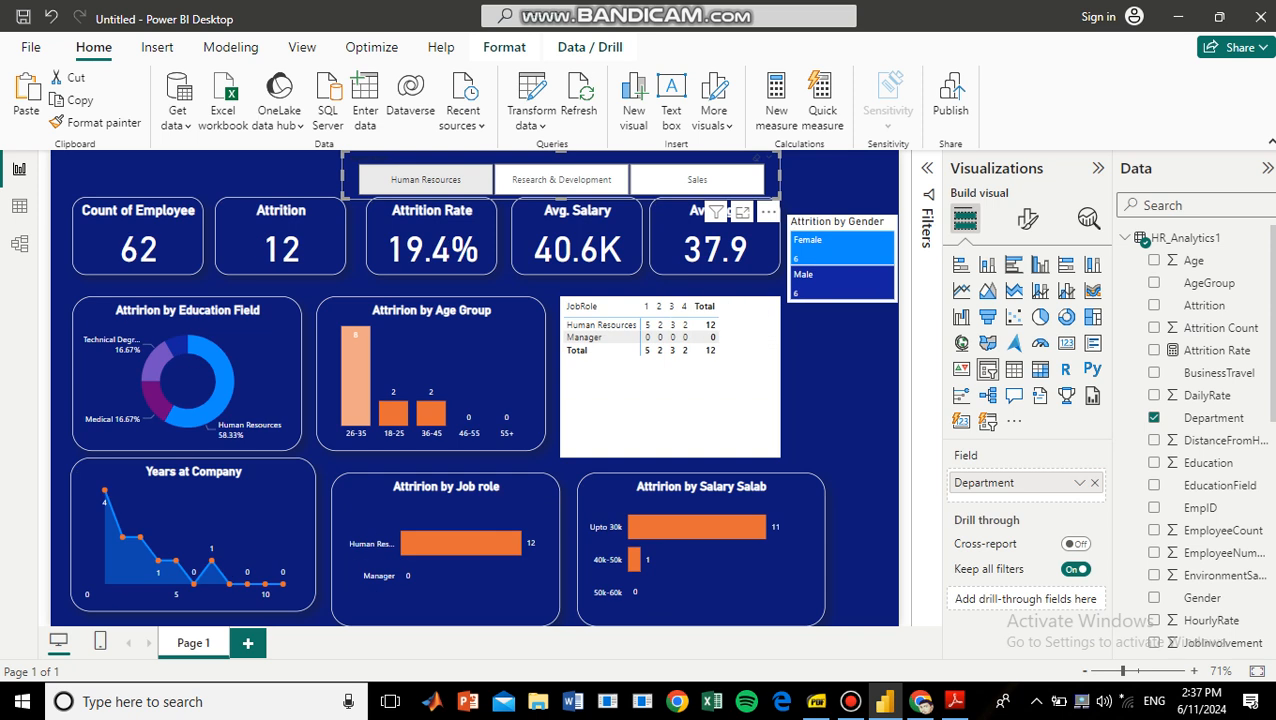
left_click(561, 180)
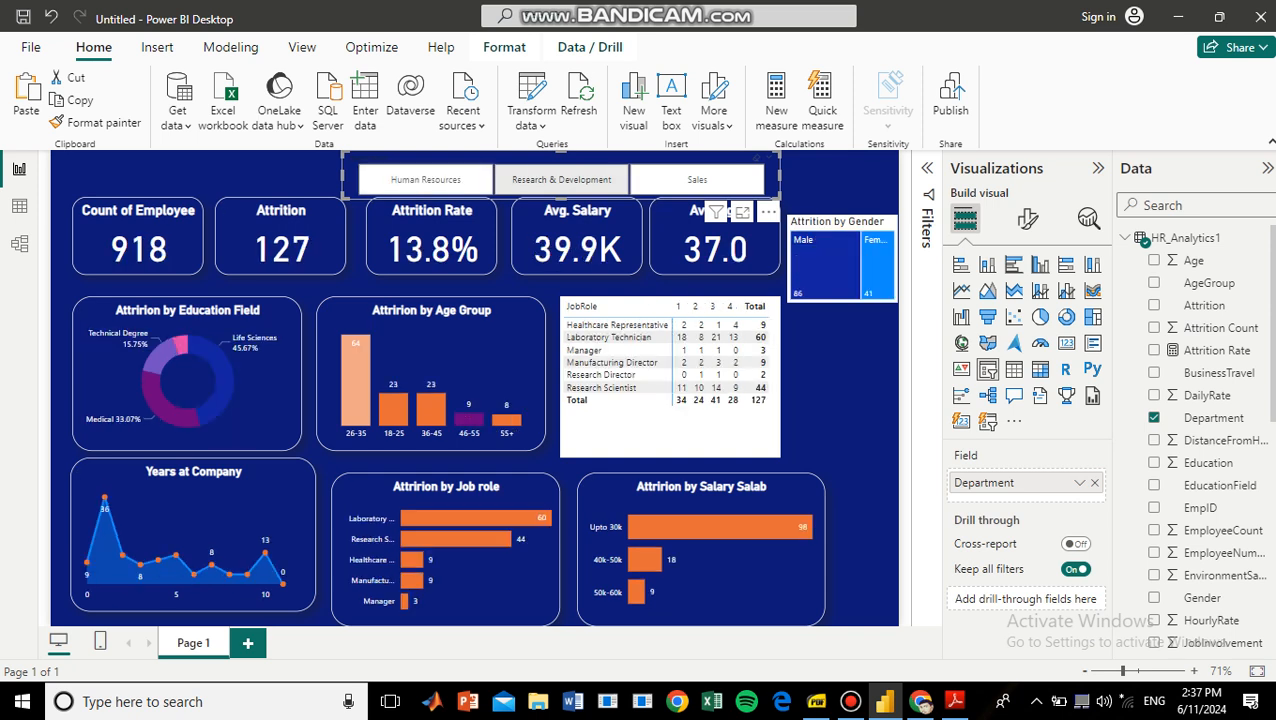
left_click(697, 180)
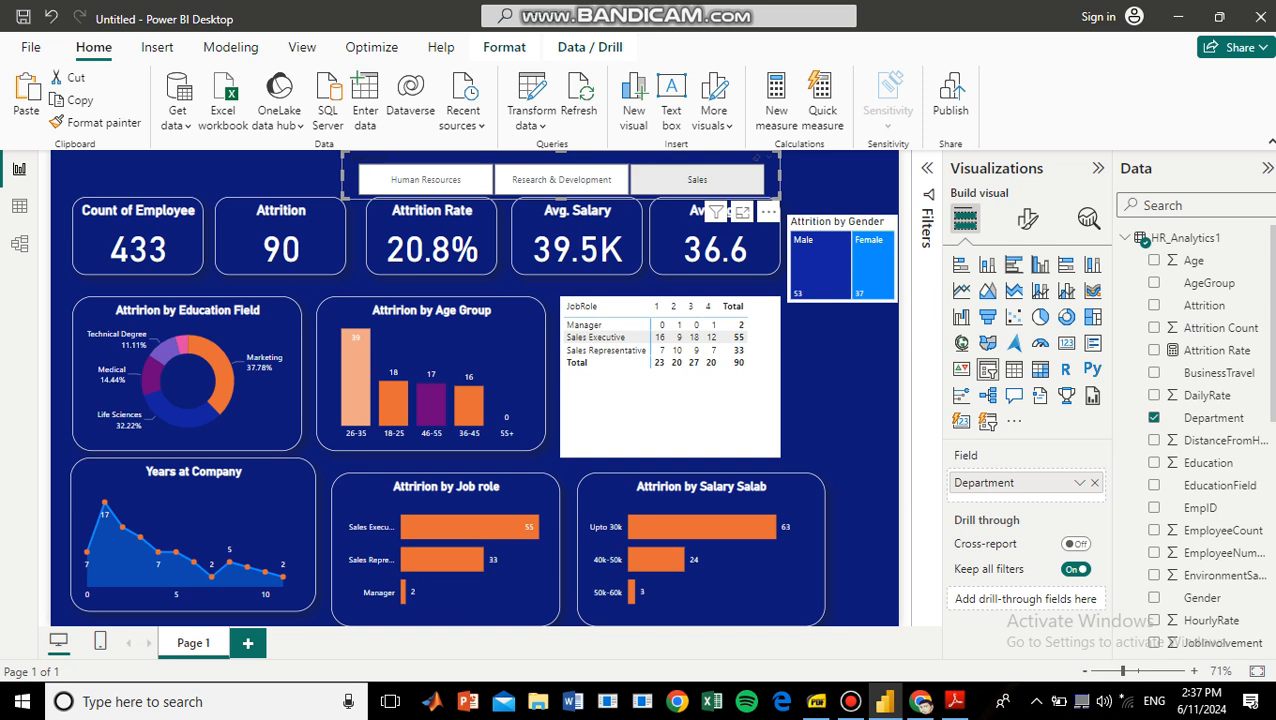
left_click(230, 508)
left_click(670, 412)
left_click(697, 180)
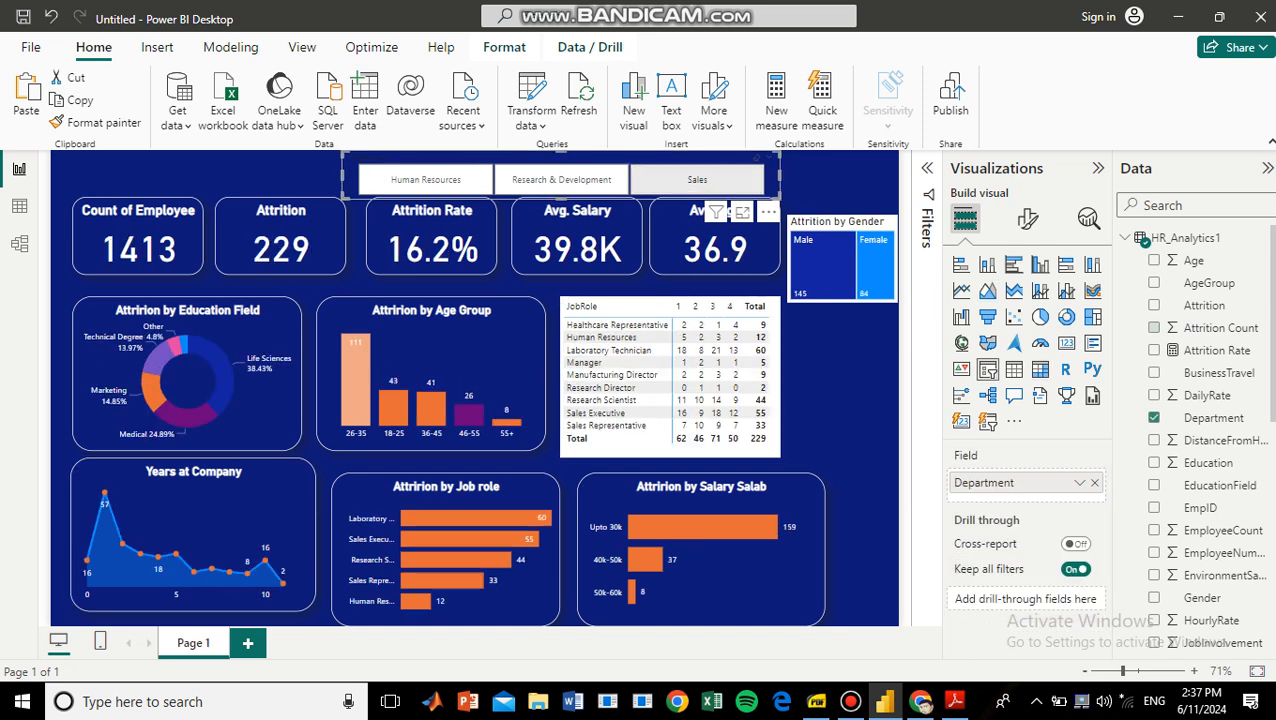
Compare the Research & Development and Human Resources departments with the slicer, leaving Research & Development selected.
left_click(561, 180)
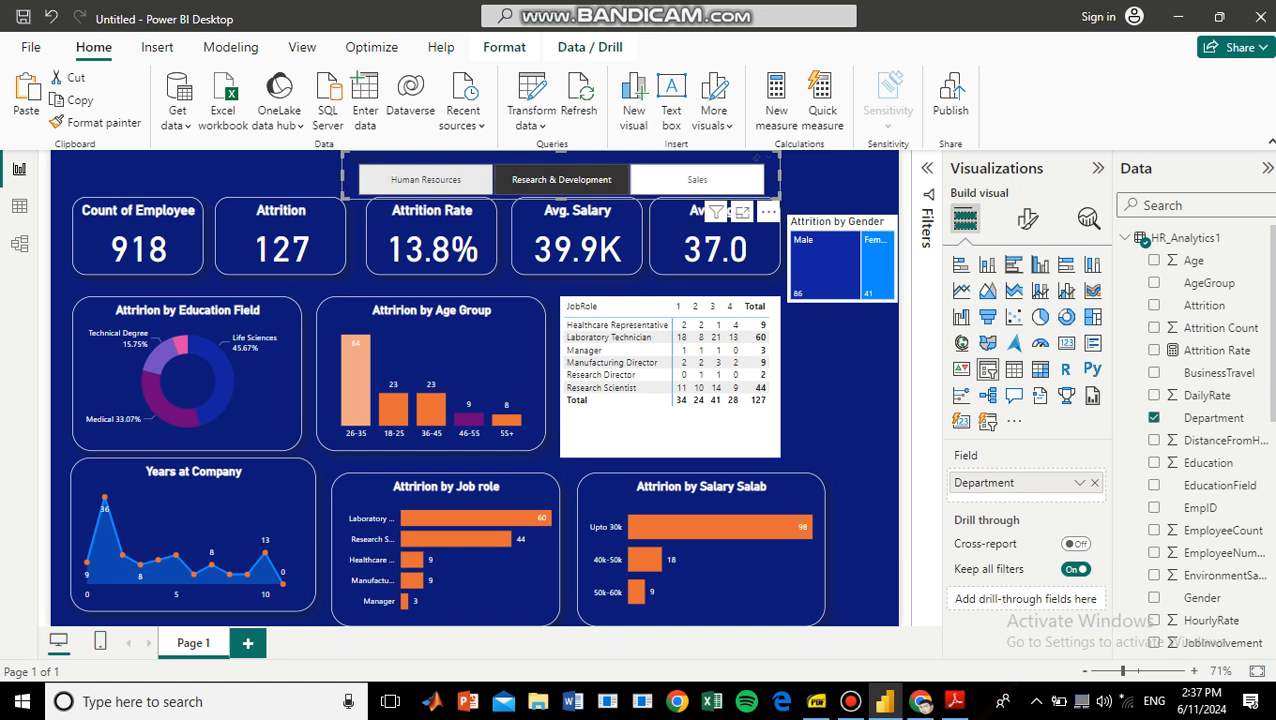
left_click(426, 180)
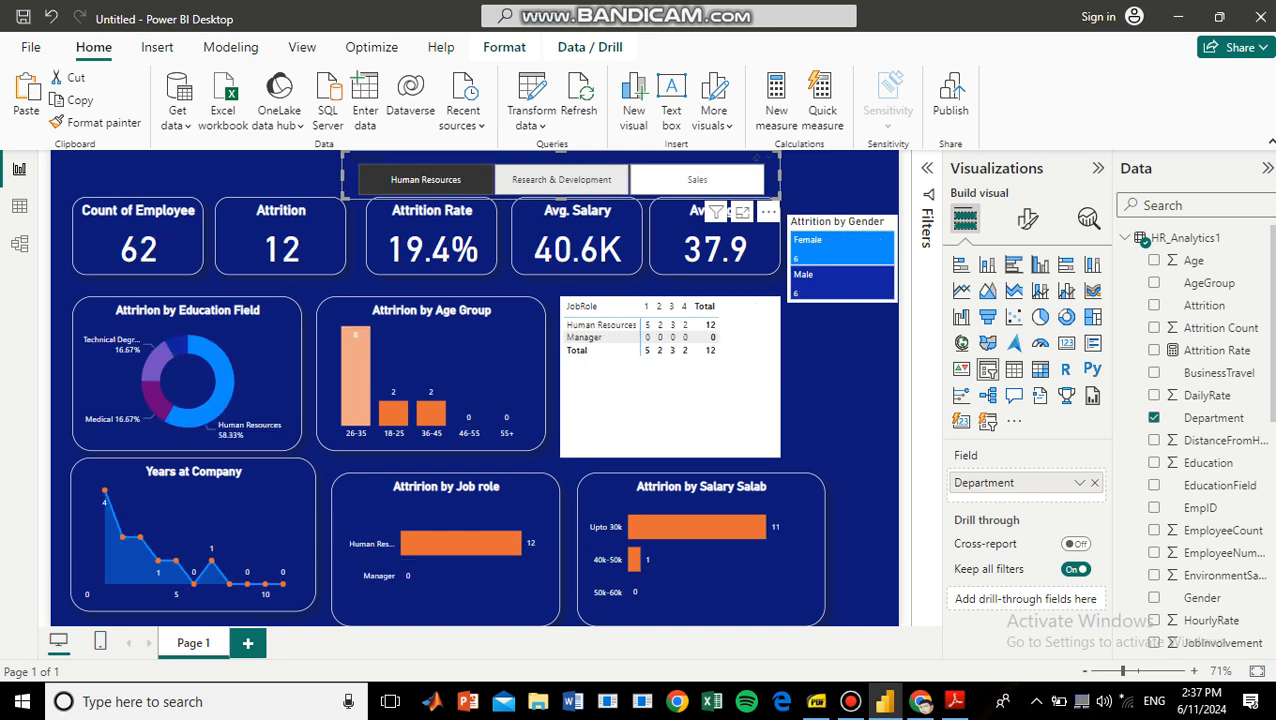
left_click(561, 180)
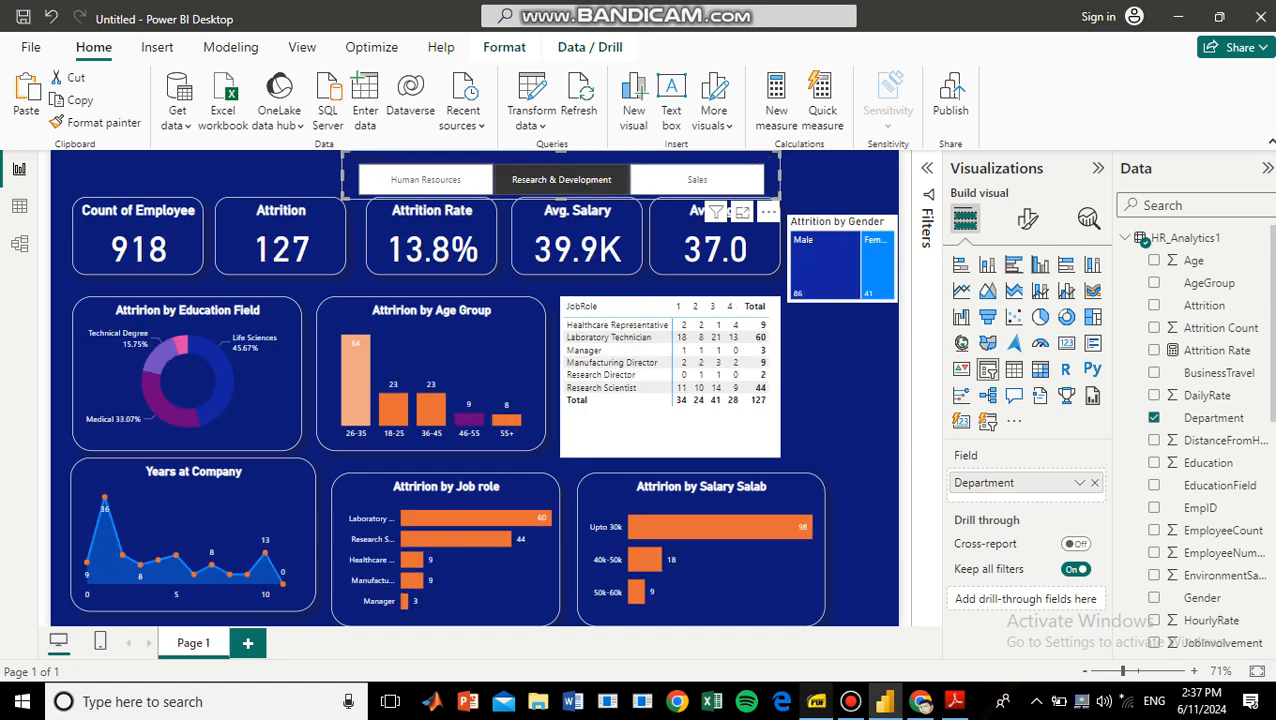
Switch to Workshop Presentation.pdf and go from the Questions to be Answered page to the Dashboard Insights page.
left_click(817, 702)
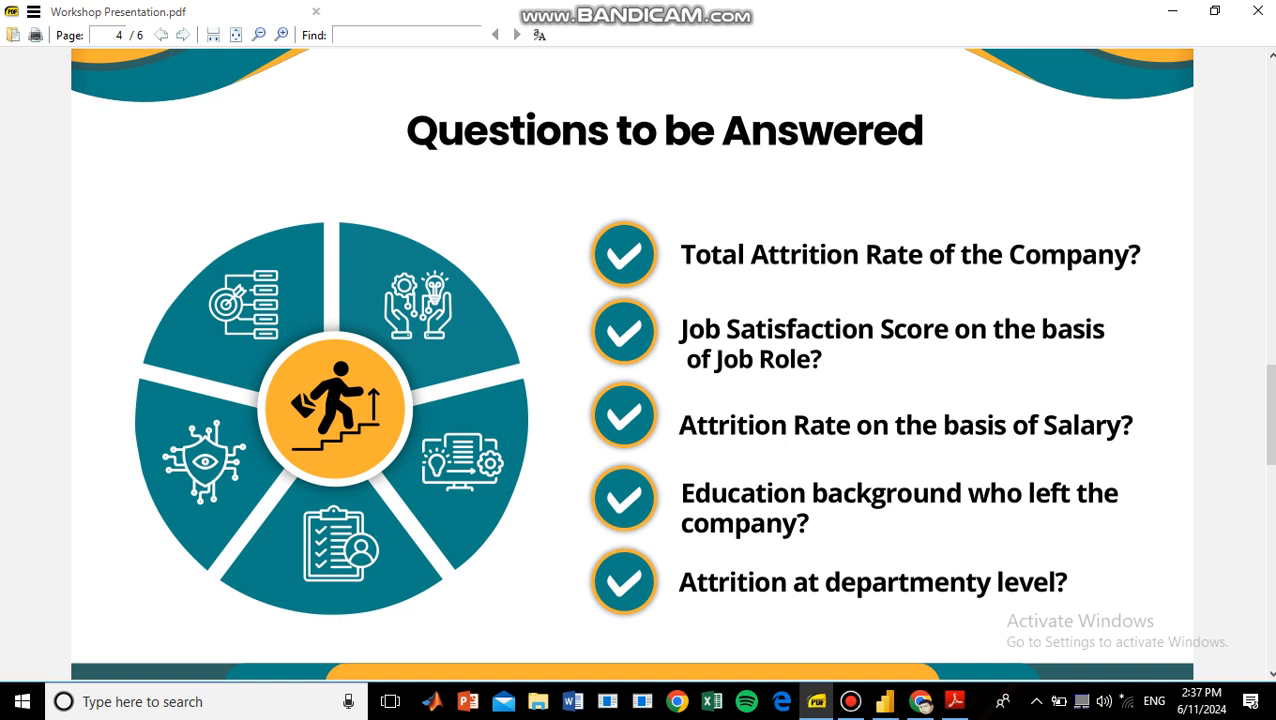
key("Right")
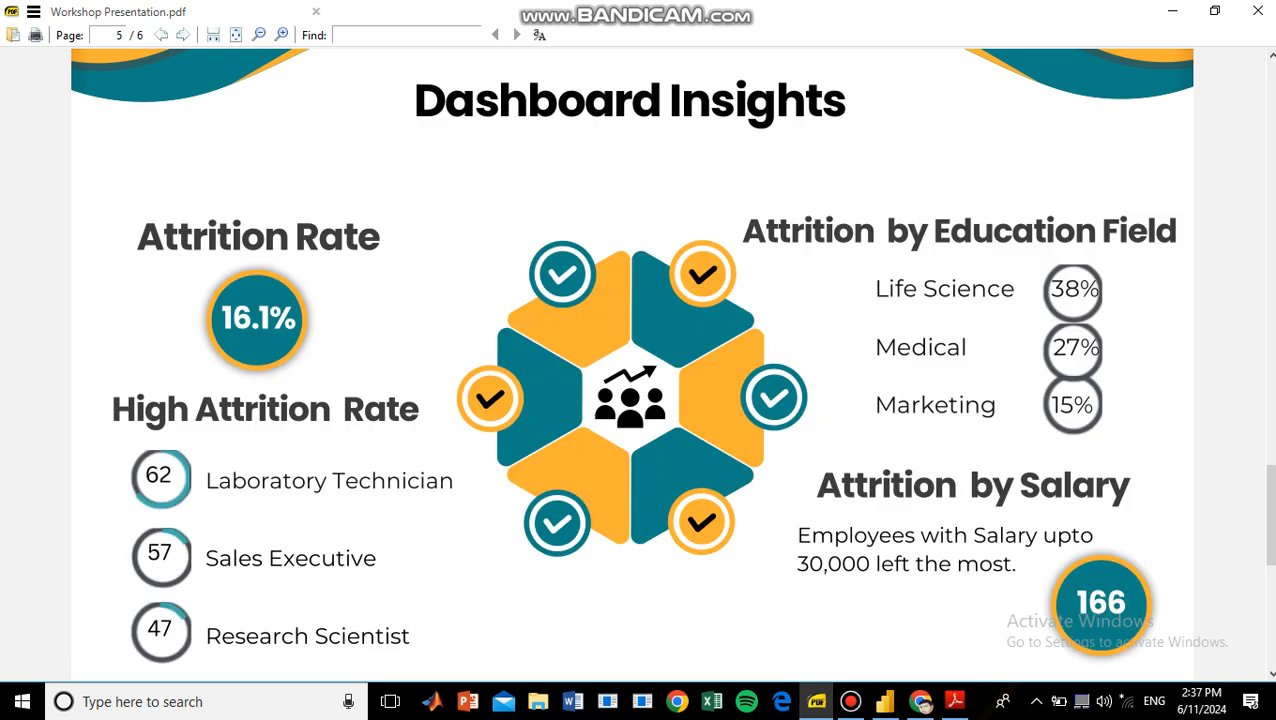